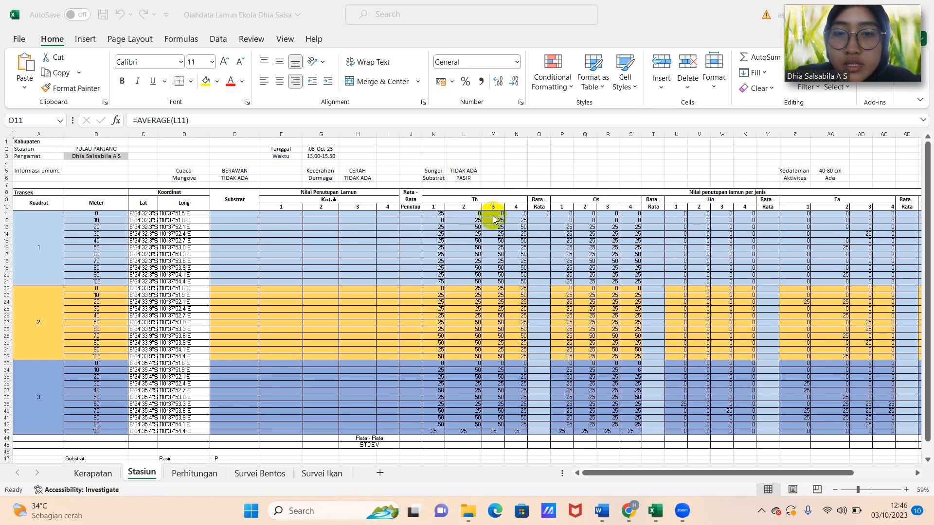
Step: Replace the Th average in cell O11 with an AVERAGE formula over K11:N11
click(539, 213)
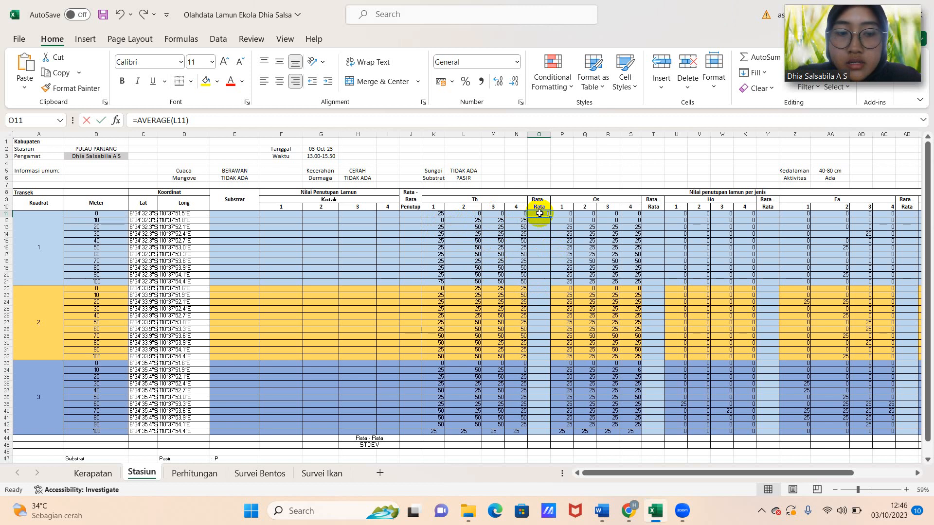
double_click(540, 212)
text(=)
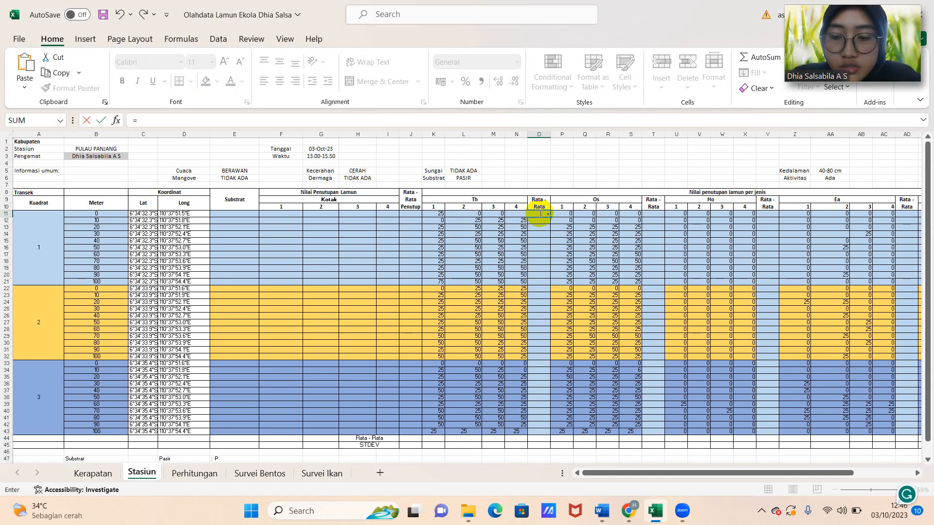
text(AV)
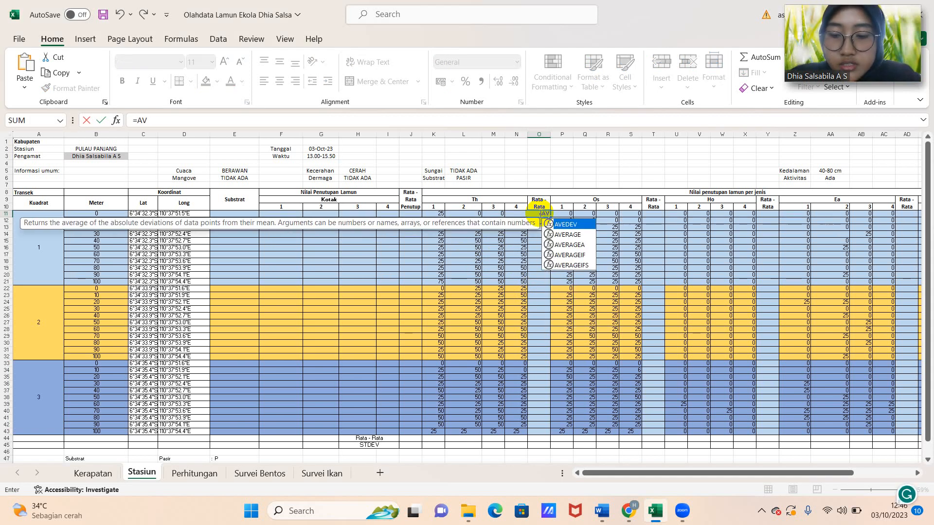
text(ERAG)
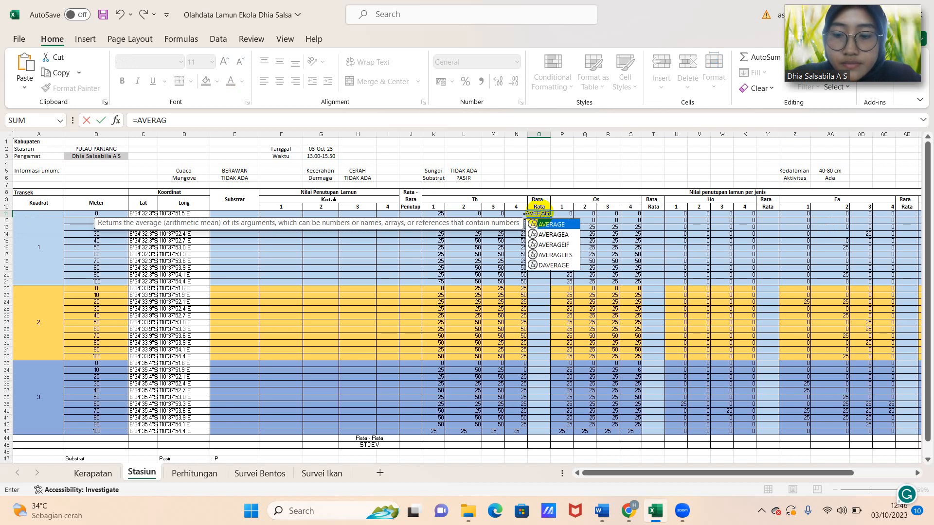
text(E()
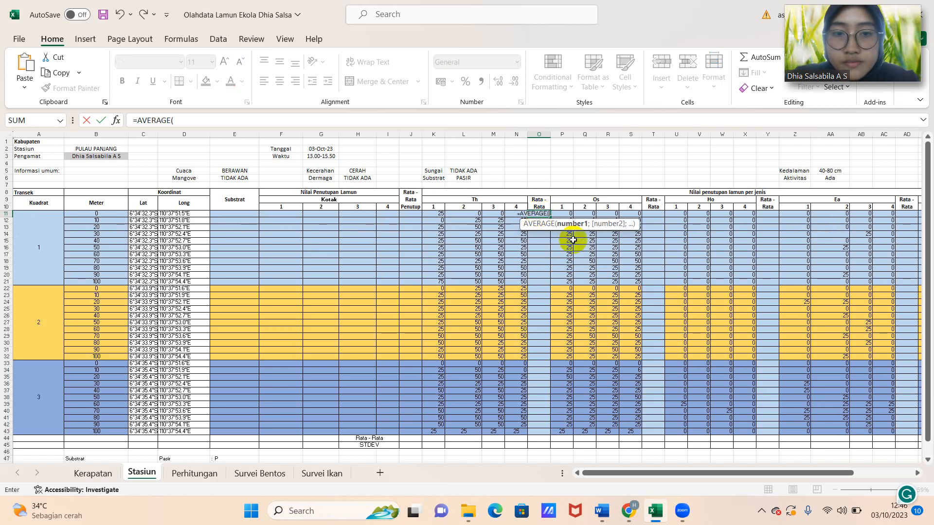
drag(442, 212, 514, 213)
key(Return)
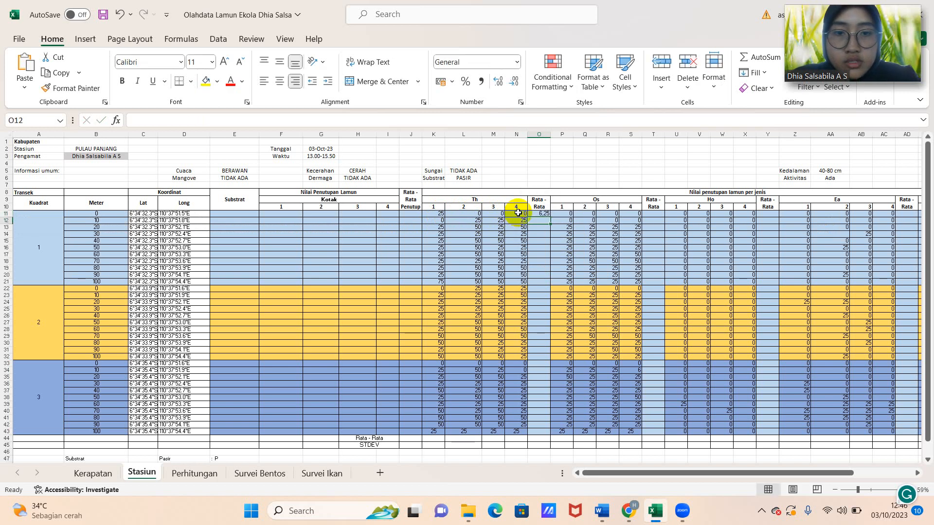
Step: Fill the Th average formula from O11 down through row 43
click(545, 214)
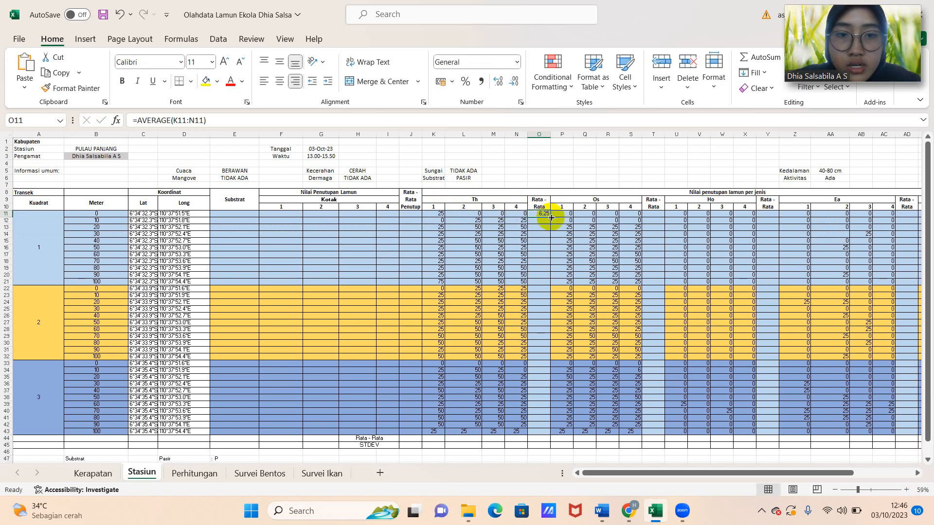
drag(551, 217, 545, 431)
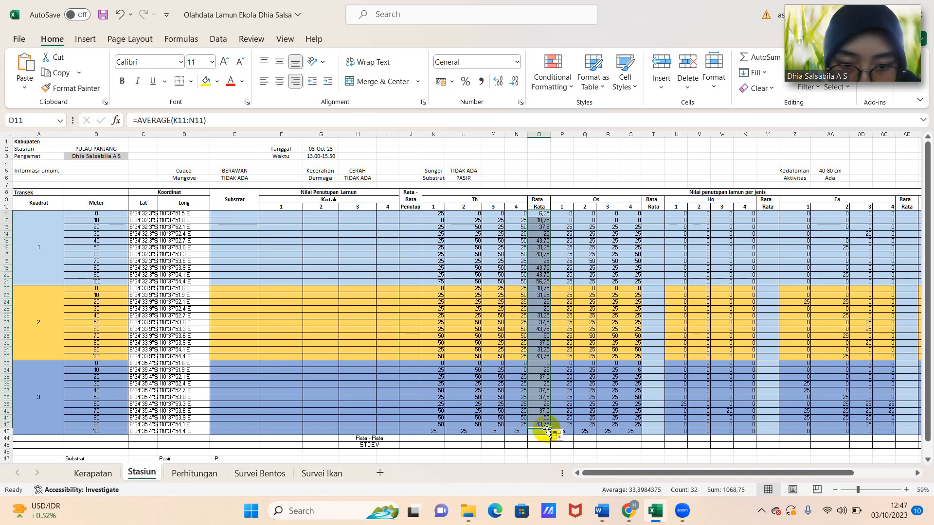
drag(550, 429, 548, 433)
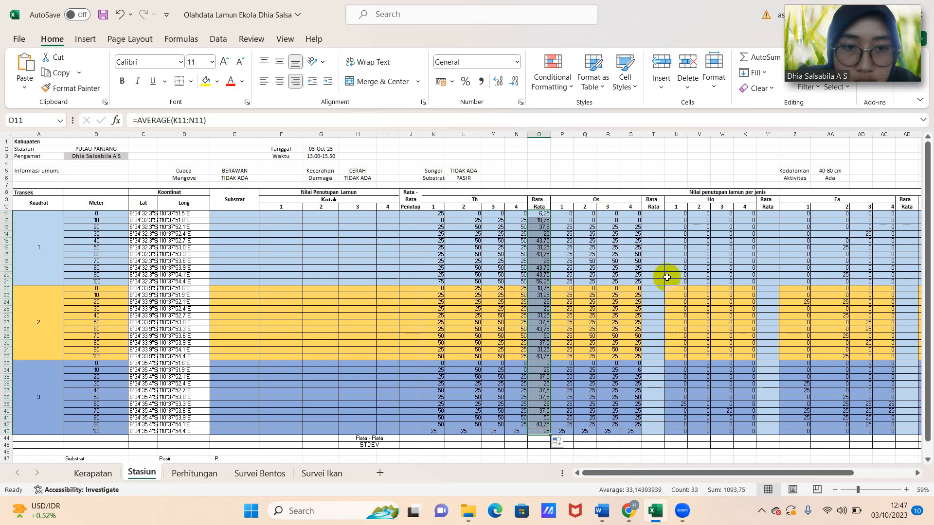
Step: Enter the Os average of P11:S11 in T11 with AVERAGE and fill it down through row 43
click(650, 215)
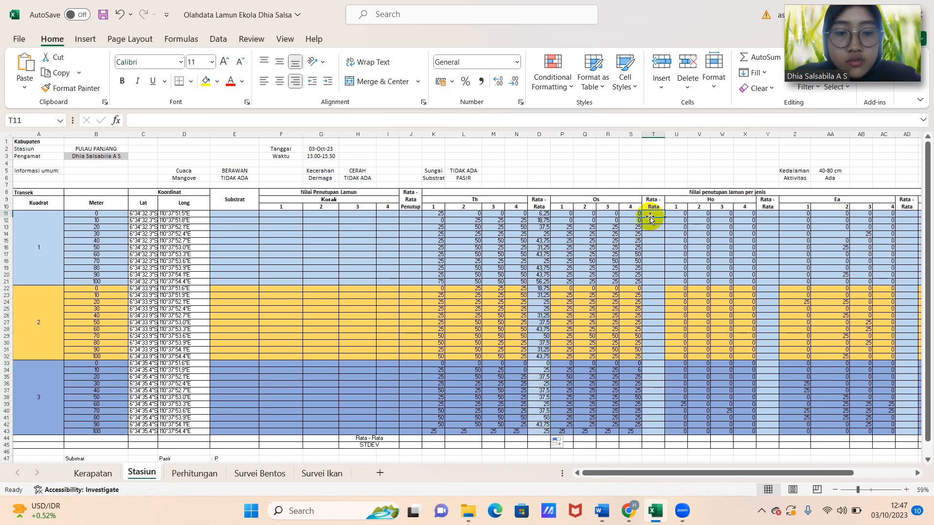
text(=A)
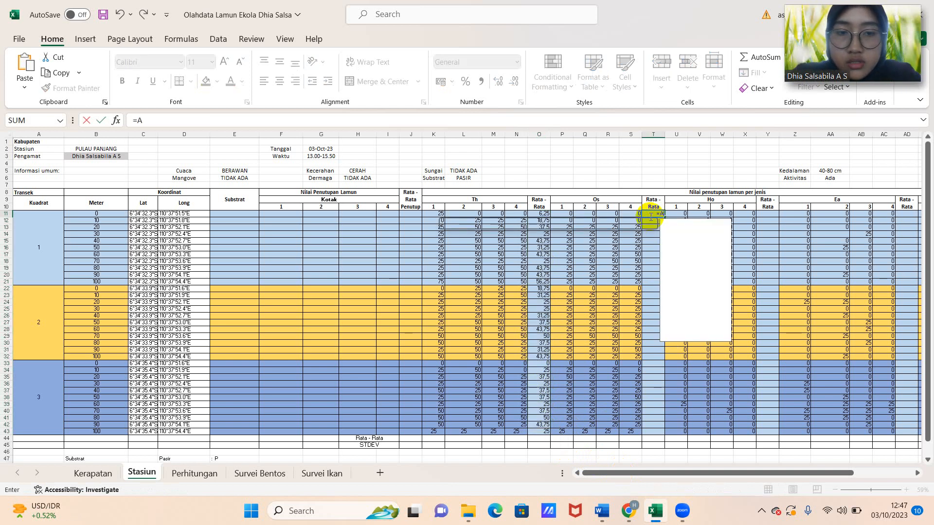
text(VER)
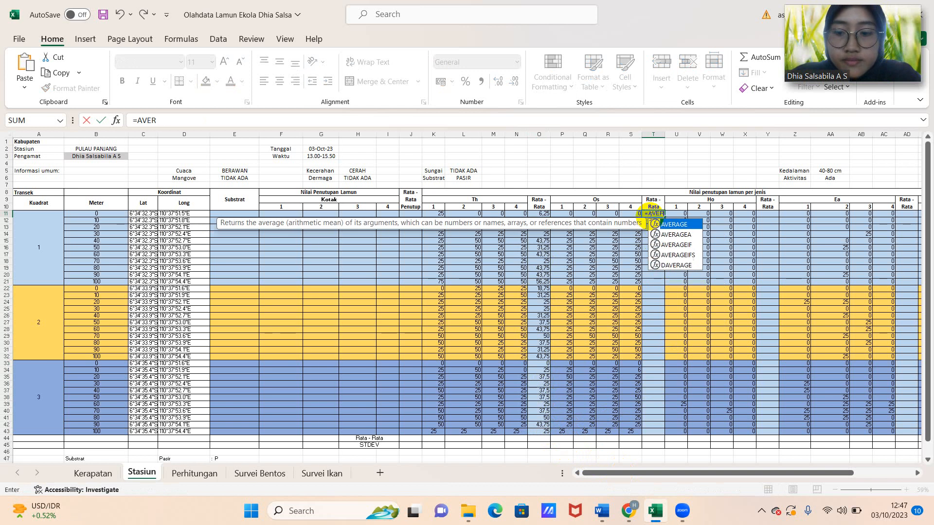
text(AGE)9)
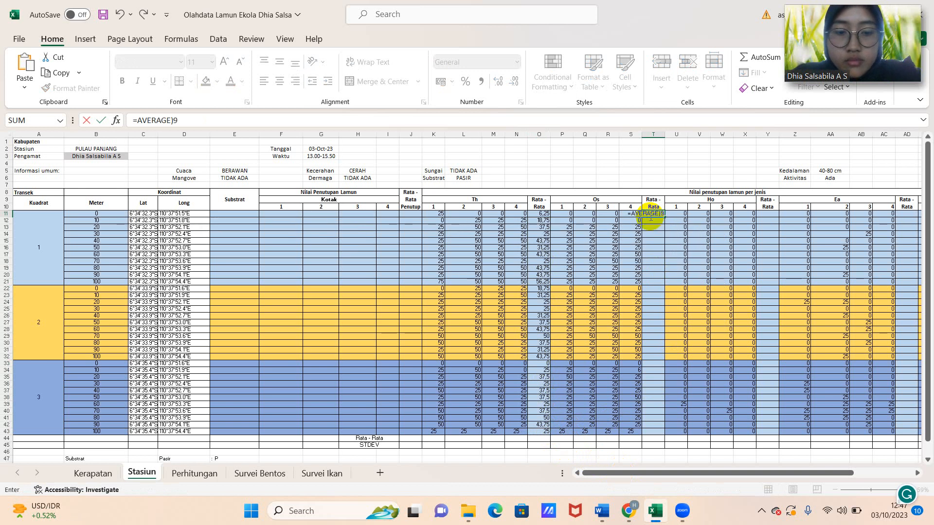
key(BackSpace)
key(BackSpace)
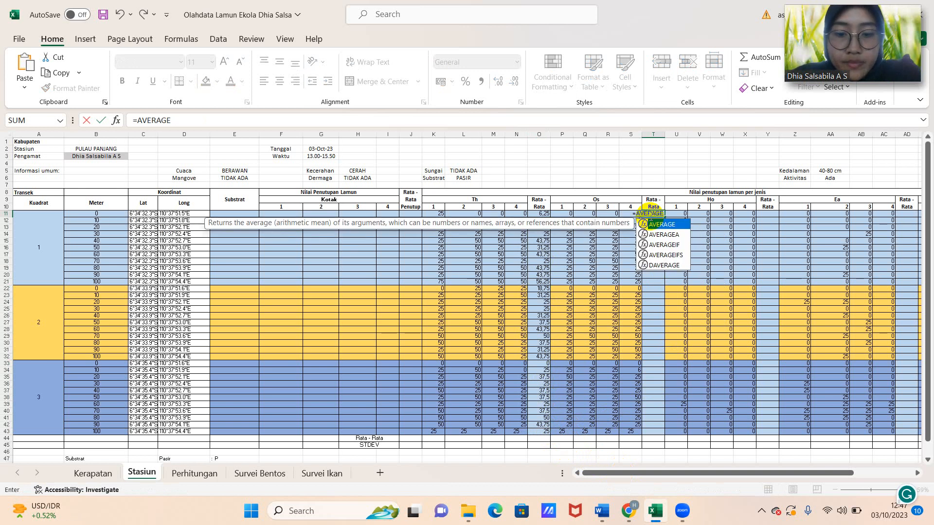
text(()
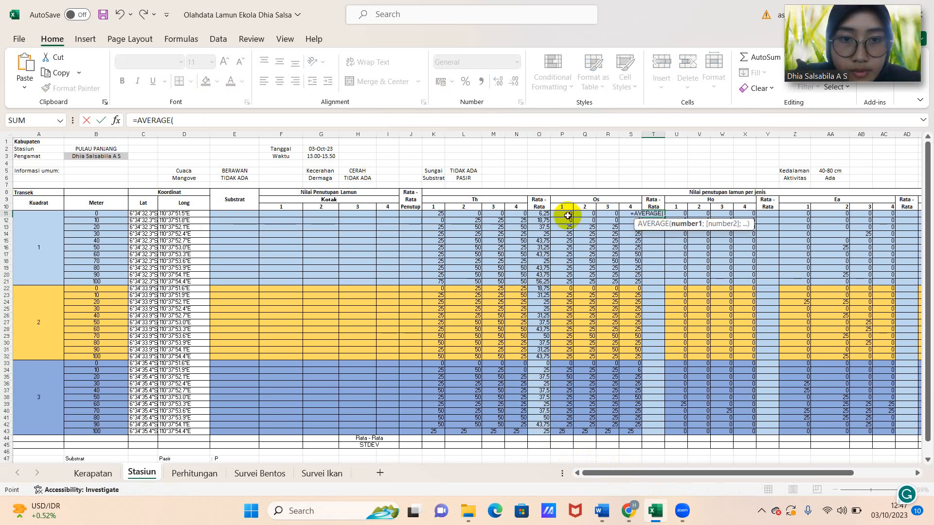
drag(567, 215, 630, 215)
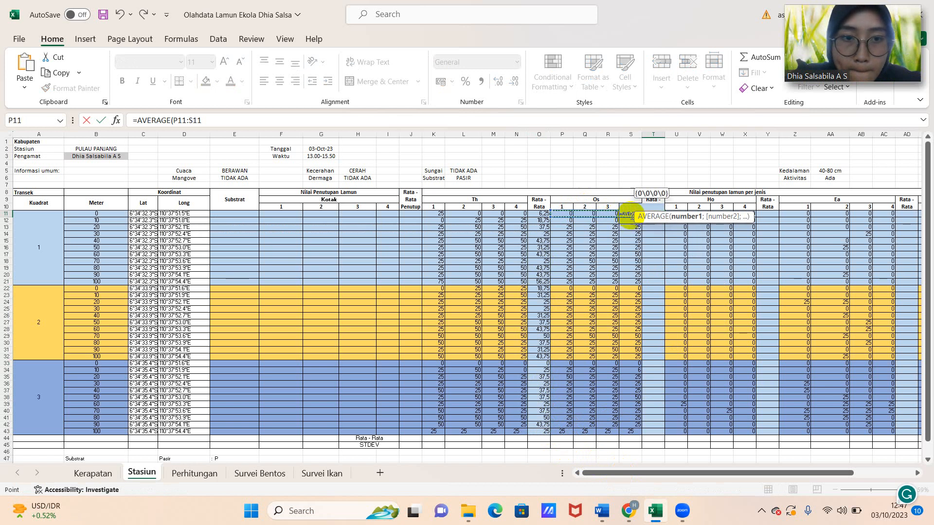
key(Return)
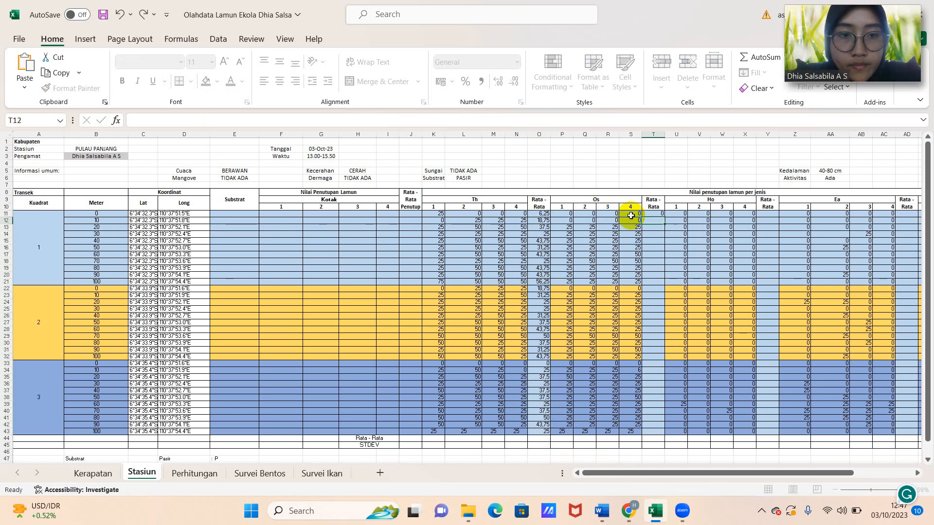
click(661, 214)
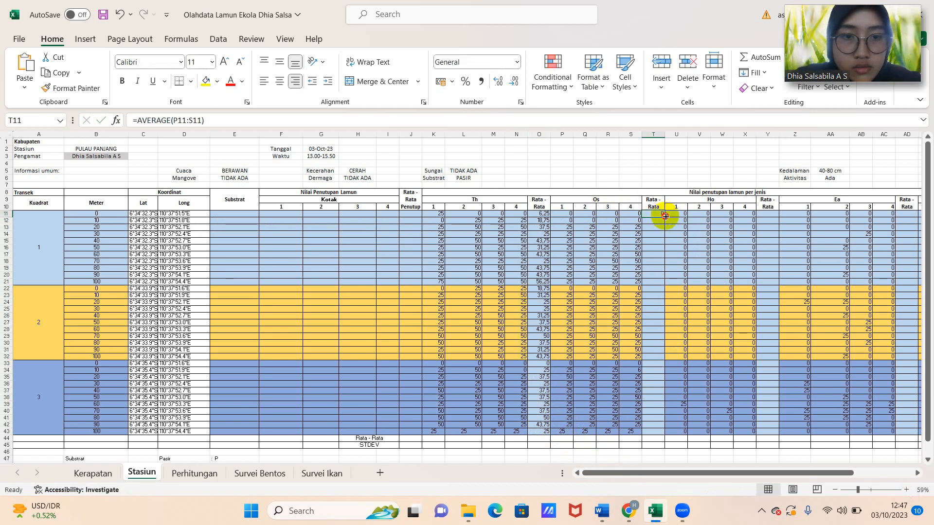
drag(665, 217, 653, 434)
Step: Enter the Ho average of U11:X11 in Y11 with AVERAGE and fill it down through row 43
drag(666, 482, 729, 469)
click(398, 213)
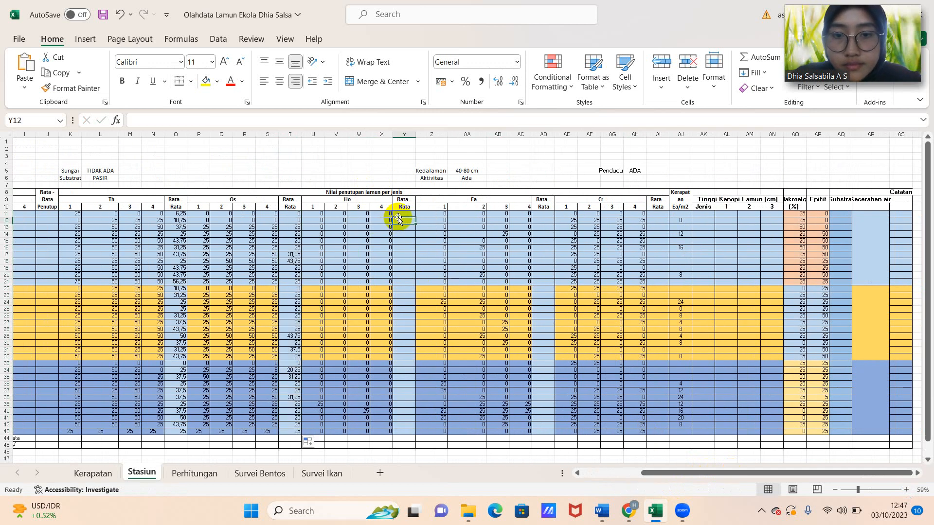
key(Return)
text(=AVERAGE)
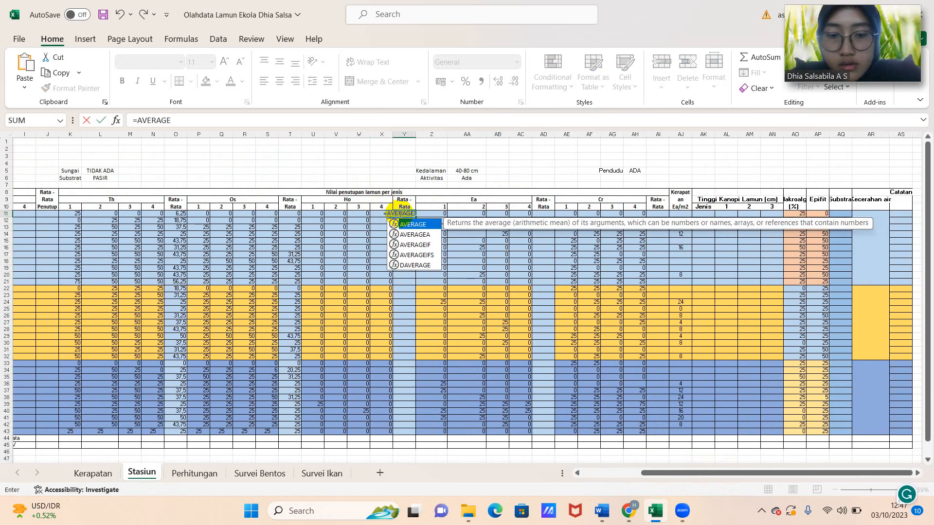
text(()
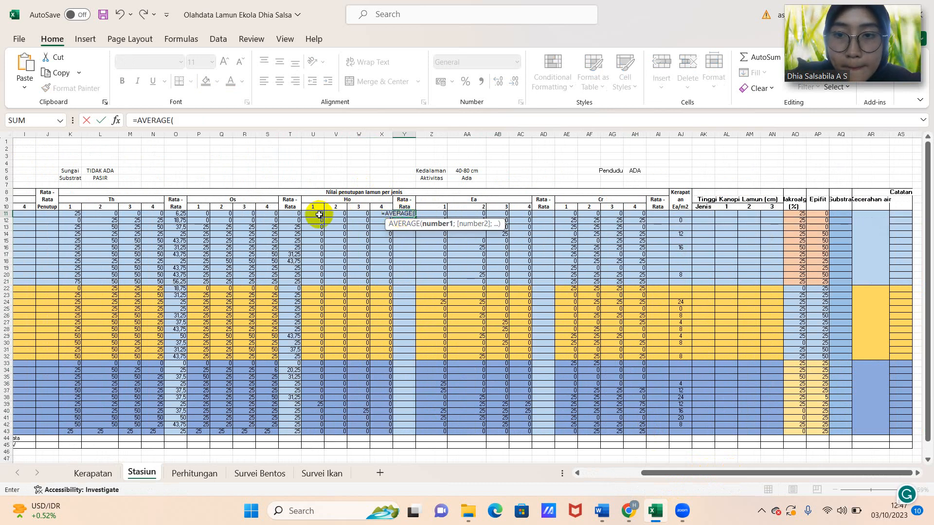
drag(319, 213, 378, 214)
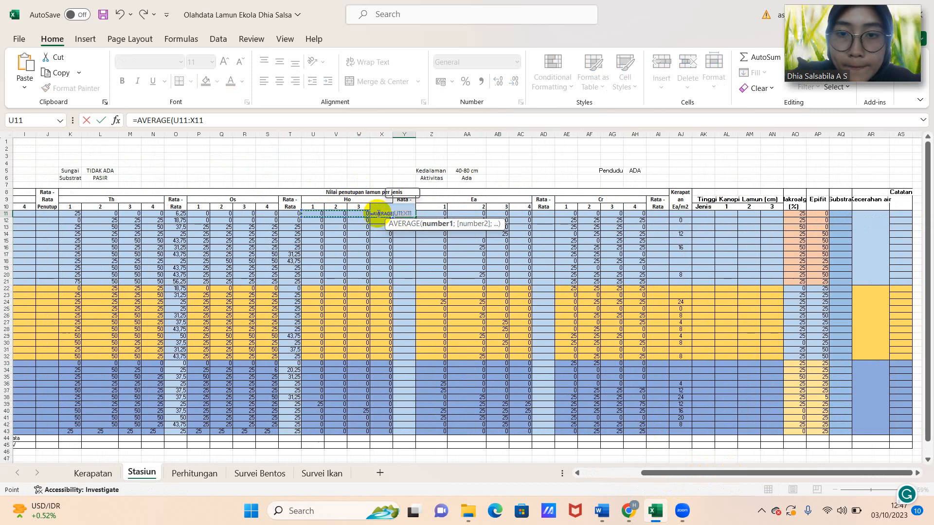
key(ctrl+Return)
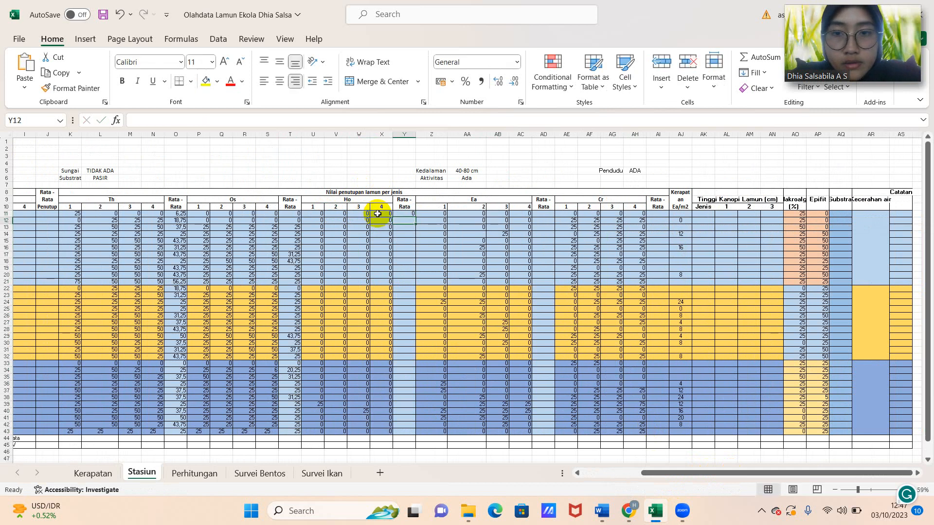
drag(414, 217, 409, 433)
Step: Enter the Ea average of Z11:AC11 in AD11 with AVERAGE and fill it down through row 43
click(542, 214)
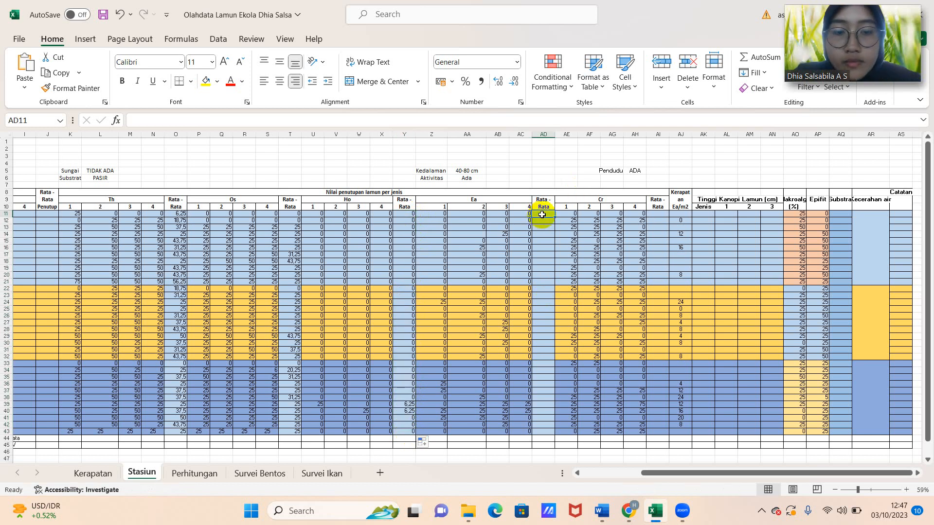
text(=AVERAG)
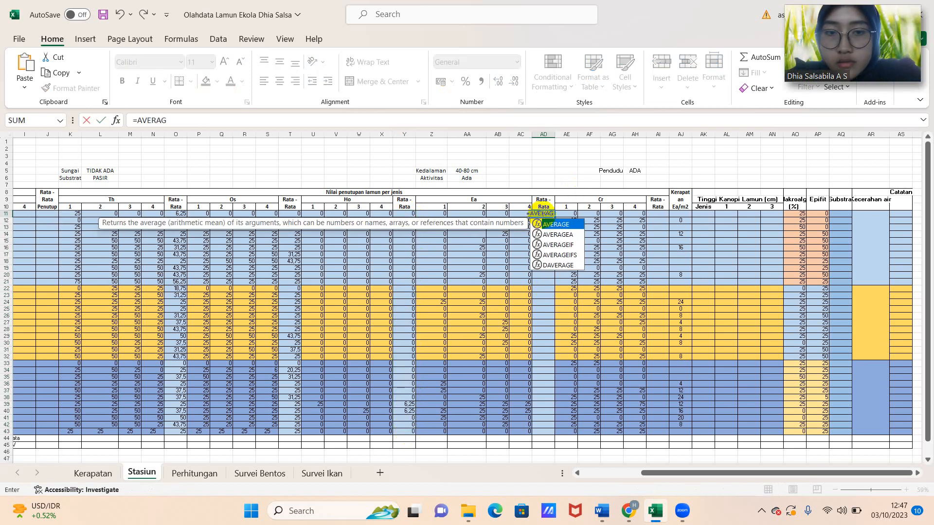
text(E()
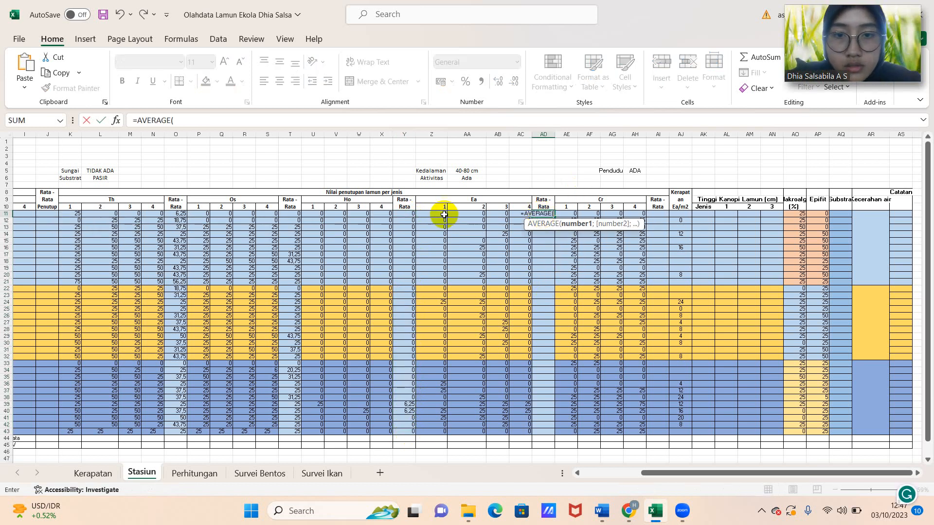
drag(444, 215, 525, 216)
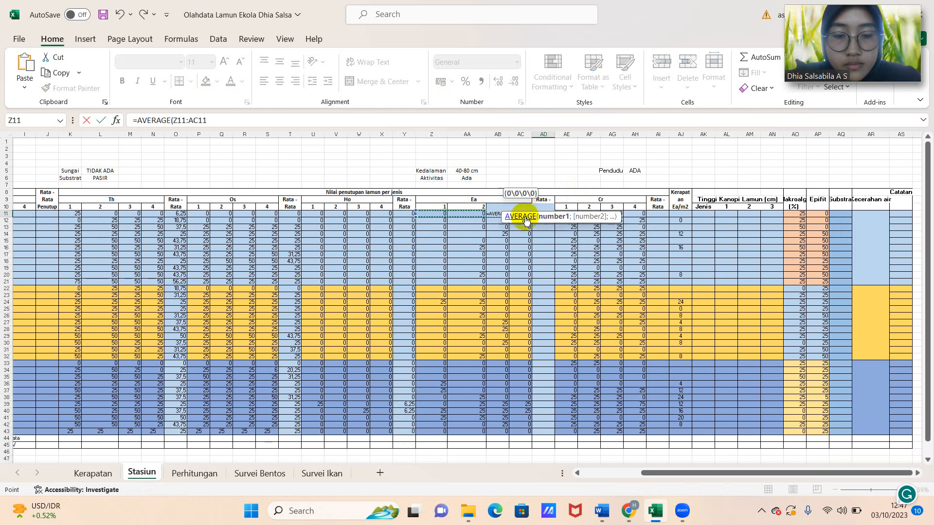
key(Return)
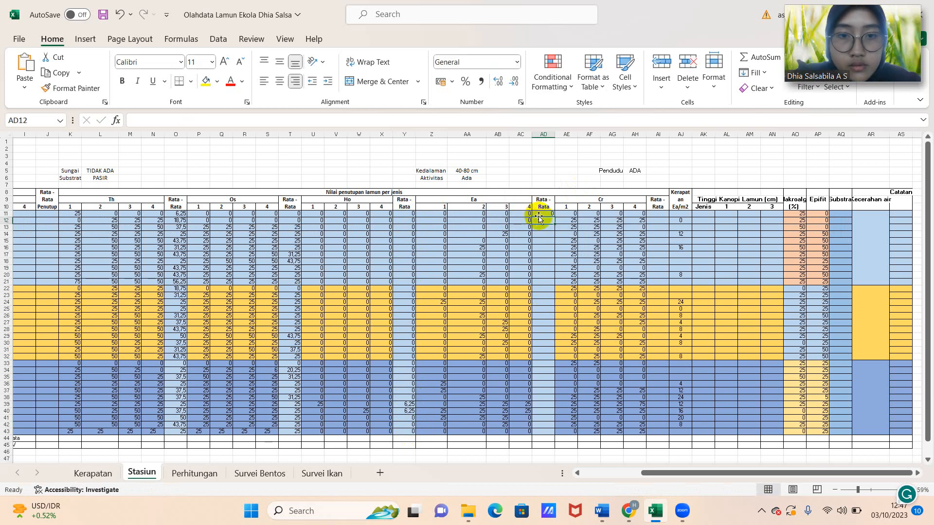
click(547, 214)
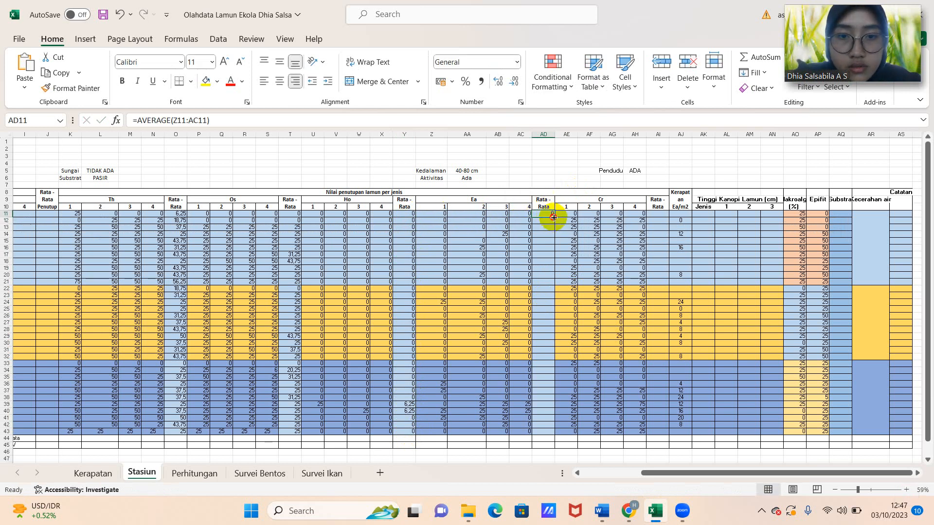
drag(553, 217, 544, 433)
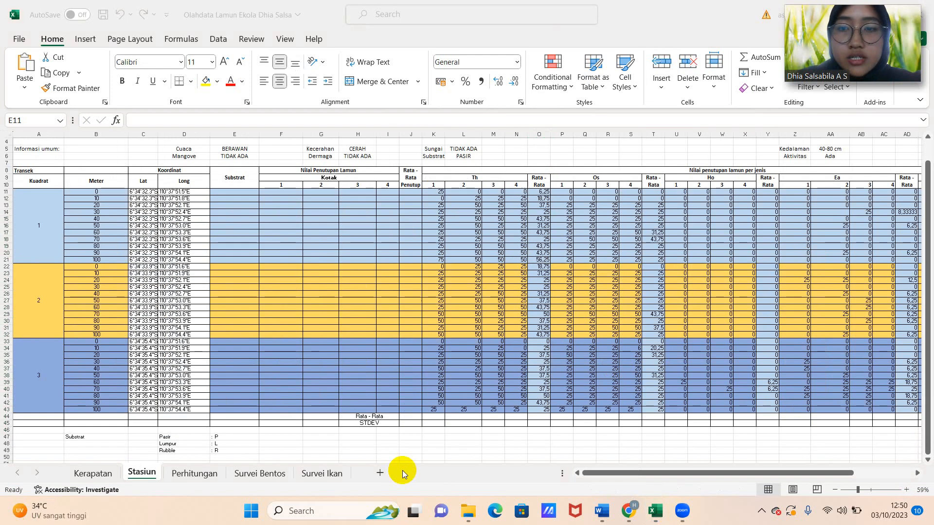
Step: Enter Pasir as the Substrat in E11 and copy it down through row 43
click(227, 190)
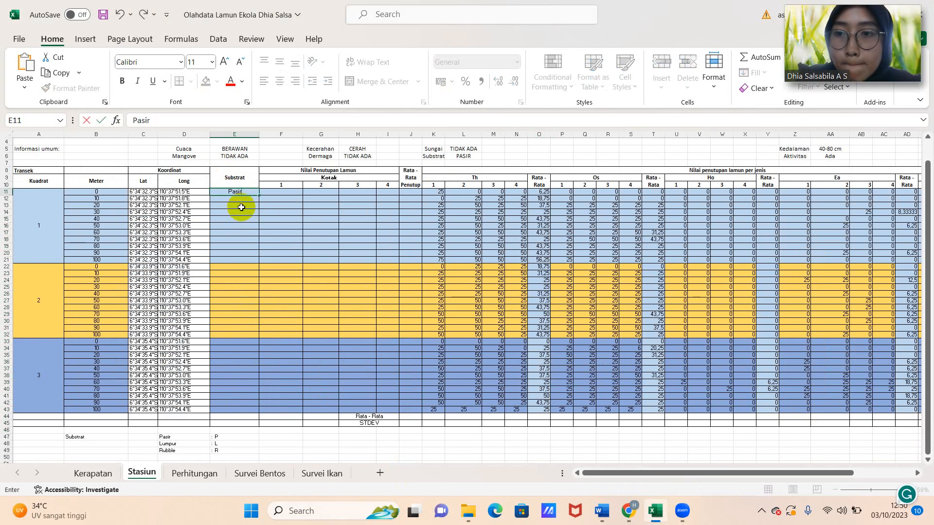
click(259, 194)
drag(258, 194, 260, 411)
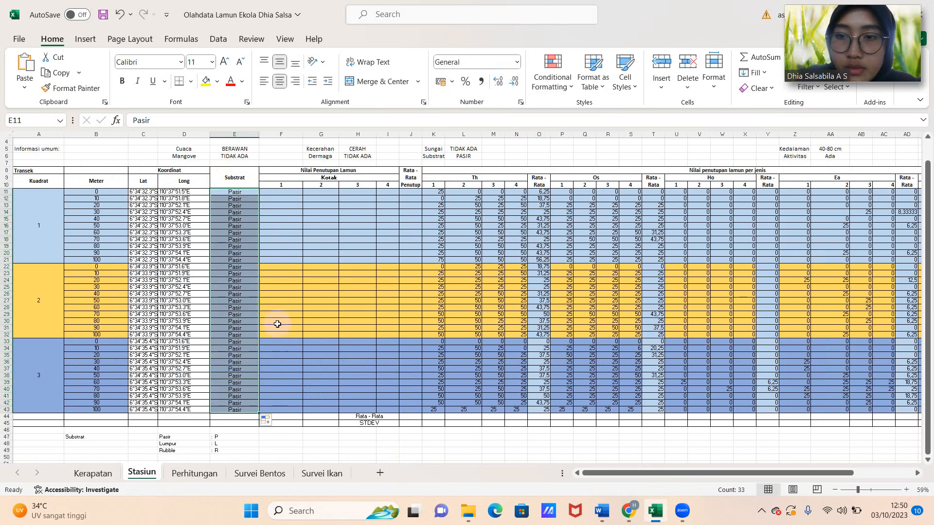
Step: Enter the overall Th average of O11:O43 in the Rata - Rata cell O44 with AVERAGE
scroll(275, 330, down, 1)
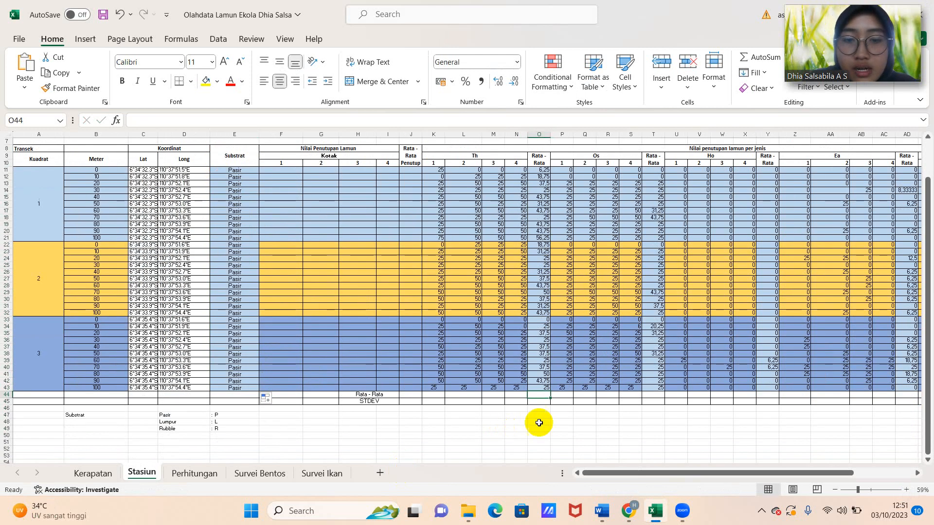
click(540, 394)
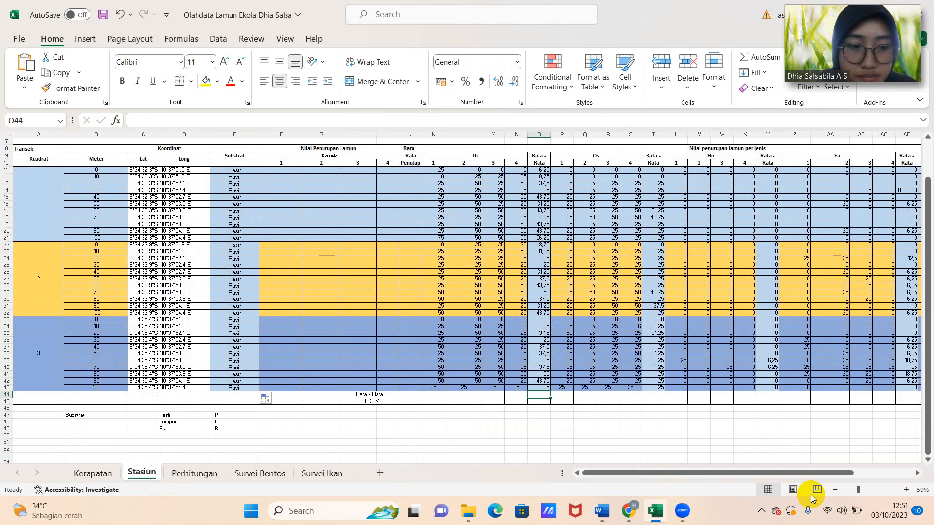
drag(857, 491, 864, 492)
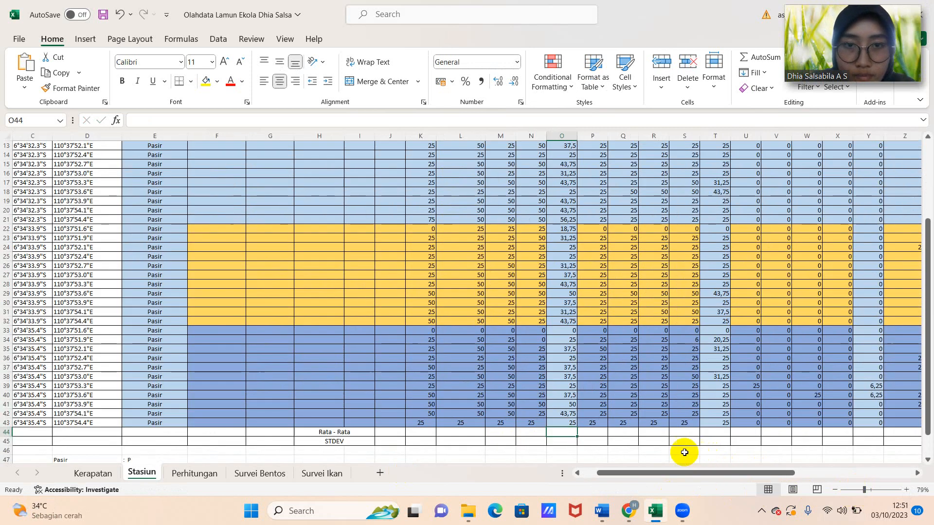
scroll(671, 452, up, 2)
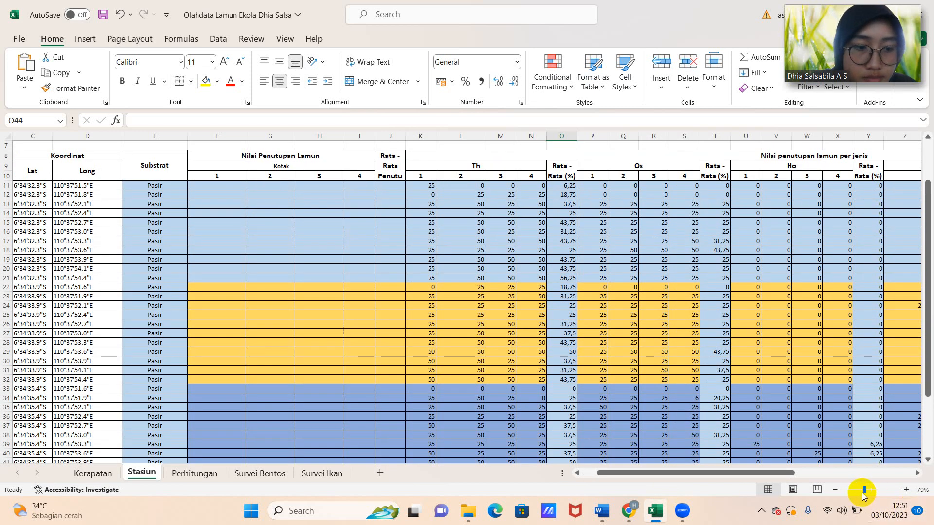
drag(863, 491, 859, 490)
scroll(639, 412, down, 1)
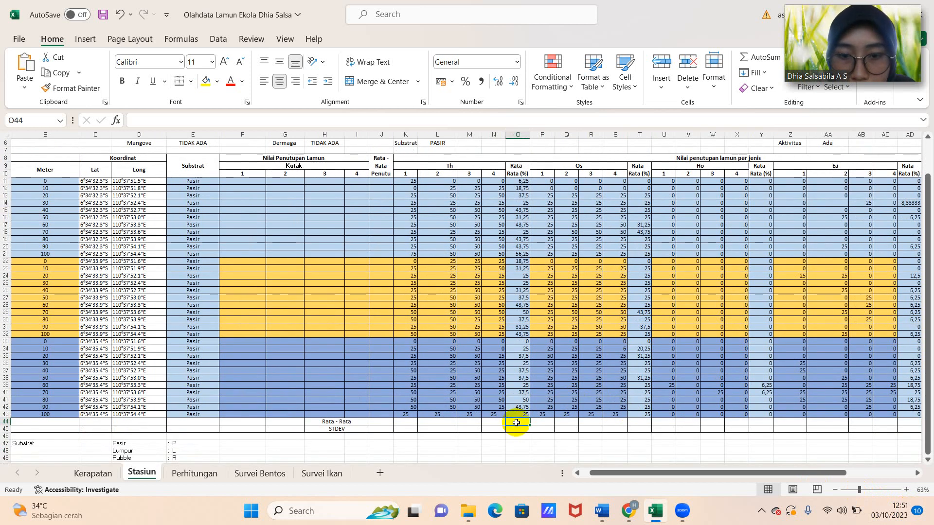
text(=)
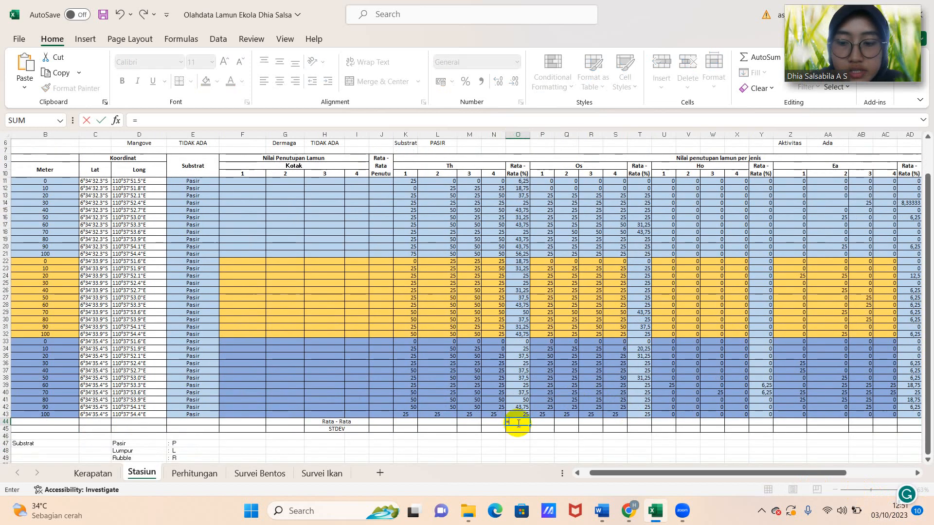
text(VAERA)
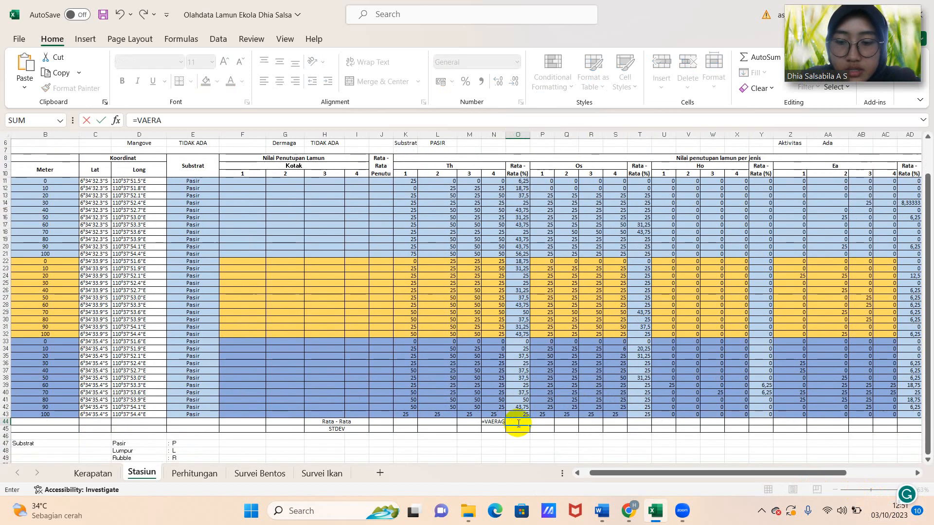
key(BackSpace)
key(BackSpace)
key(BackSpace)
key(BackSpace)
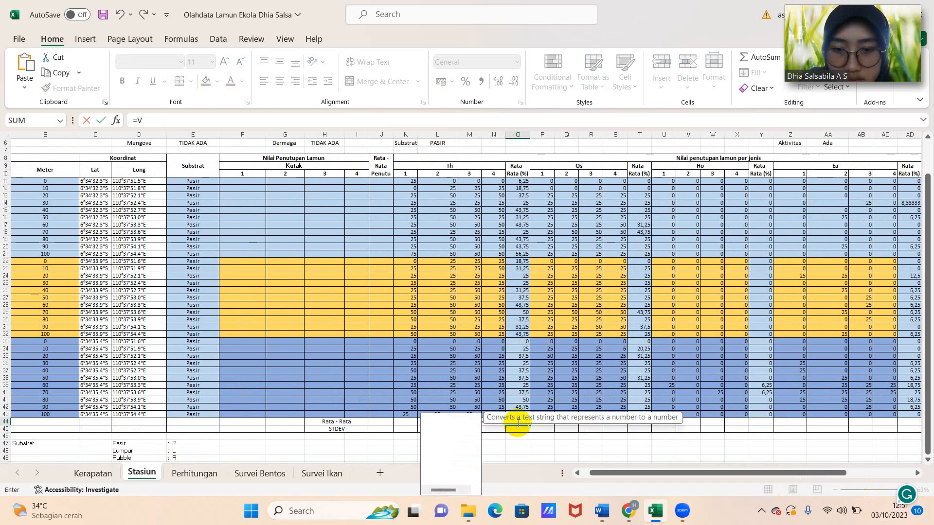
text(AVERAG)
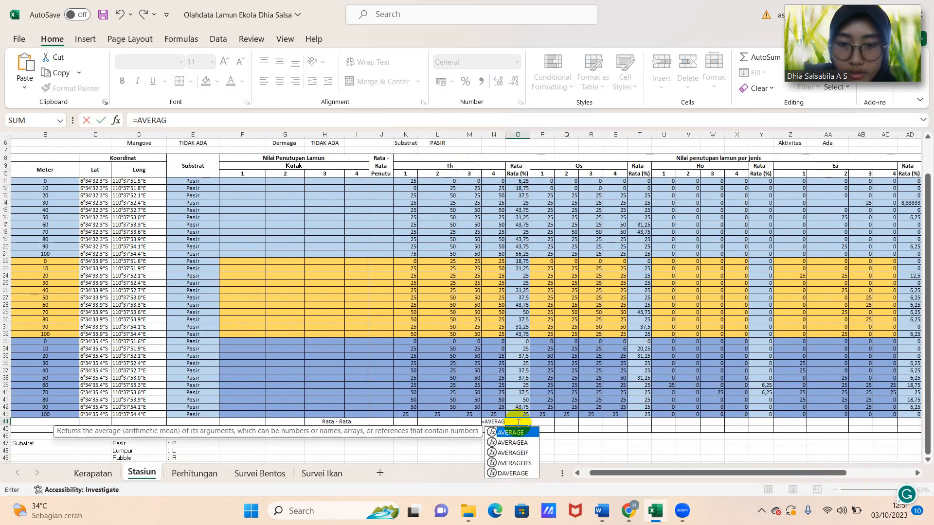
text(E()
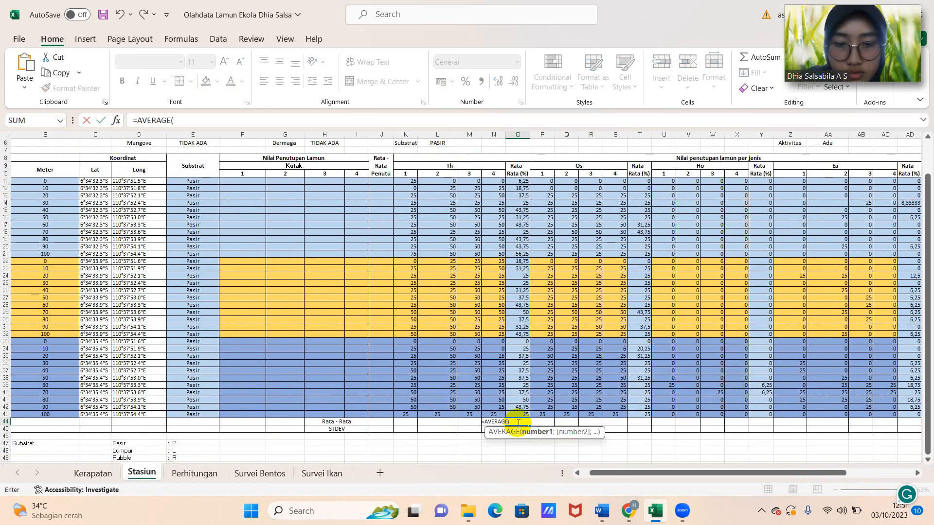
click(514, 182)
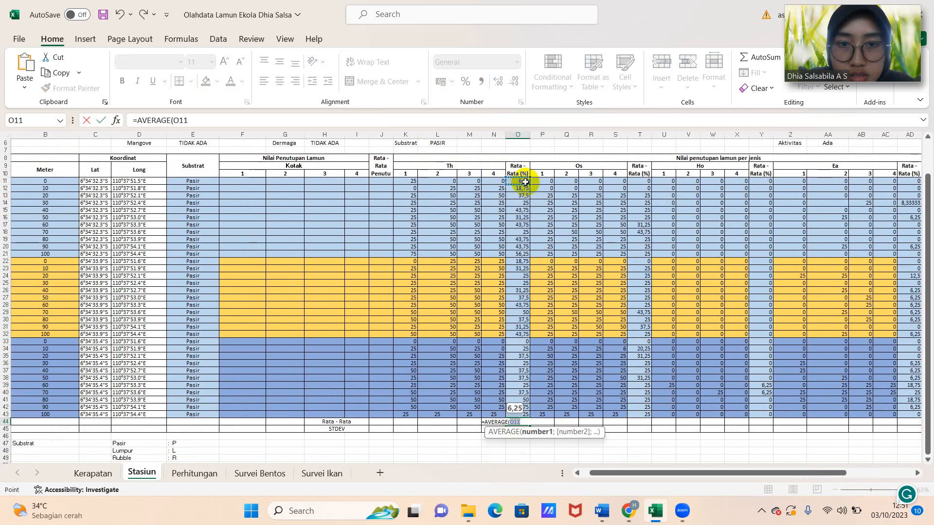
drag(525, 182, 517, 415)
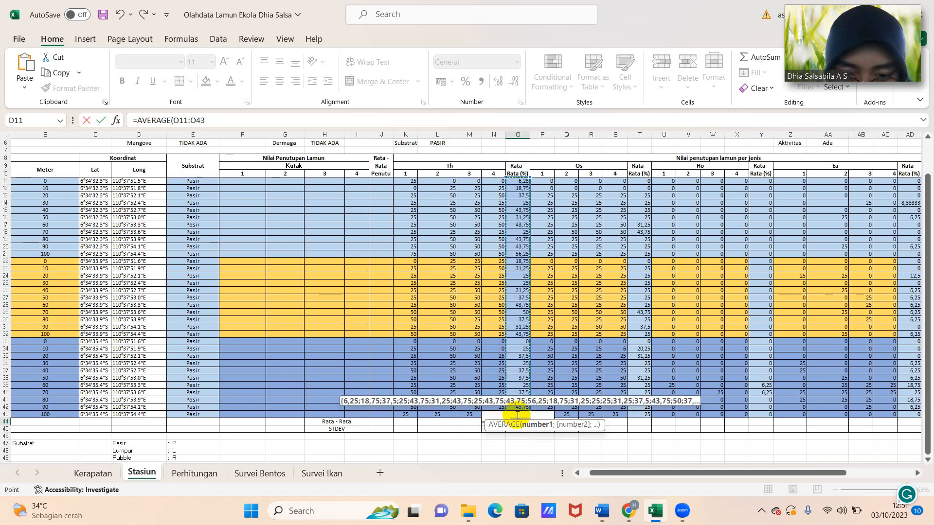
key(Return)
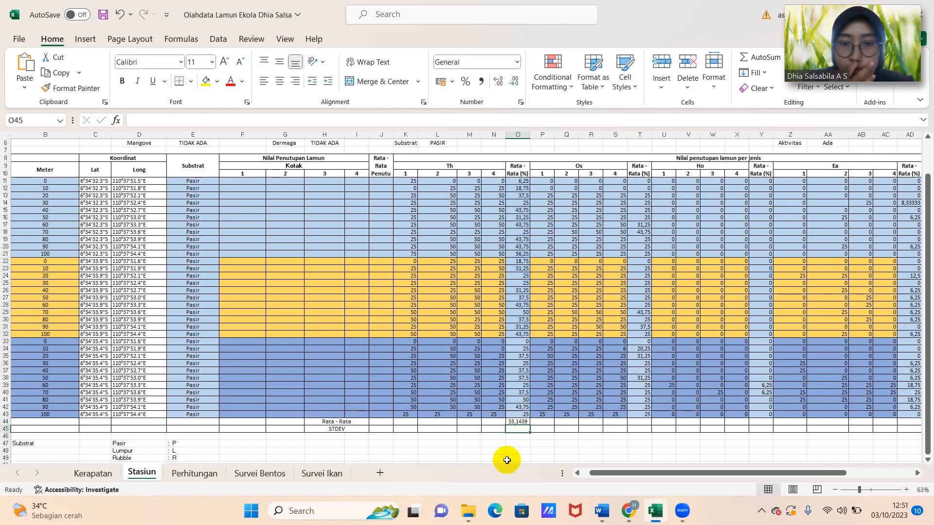
Step: Enter the Th standard deviation of O11:O43 in the STDEV cell O45 with STDEV.P
text(=)
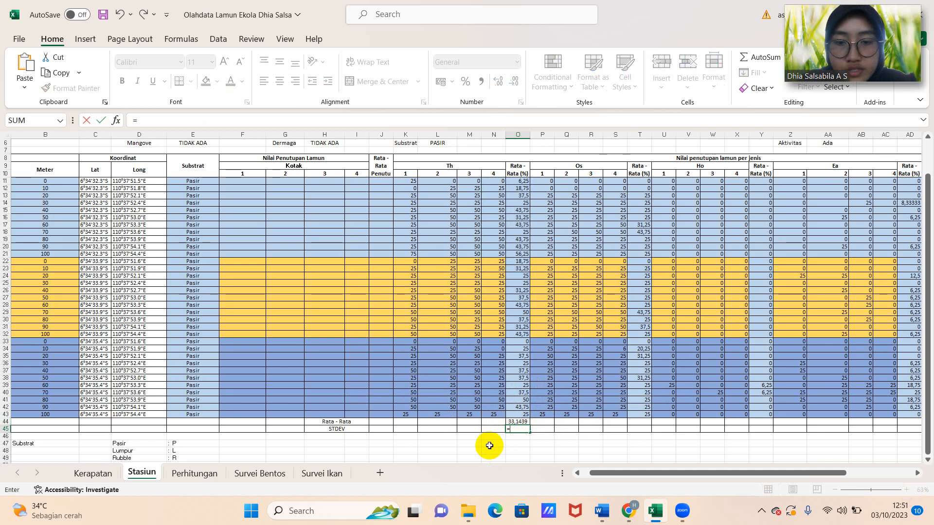
text(STD)
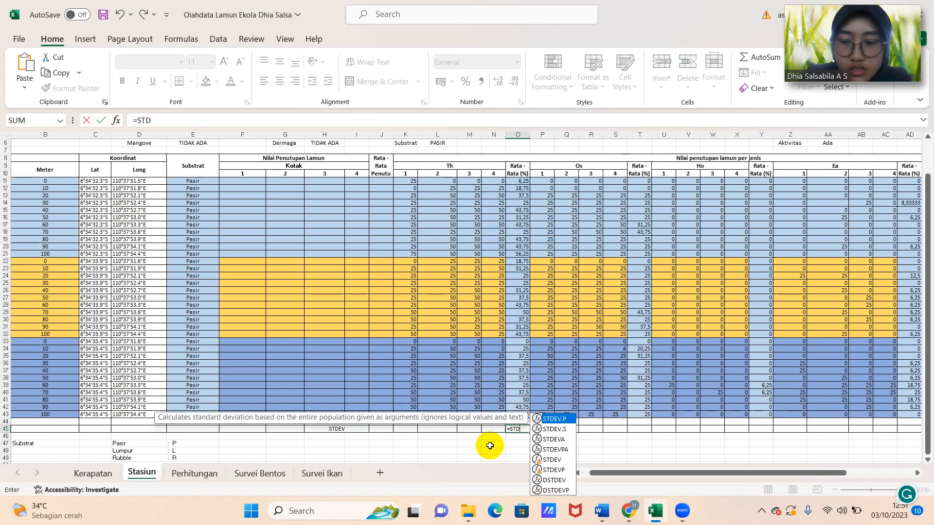
text(EV.)
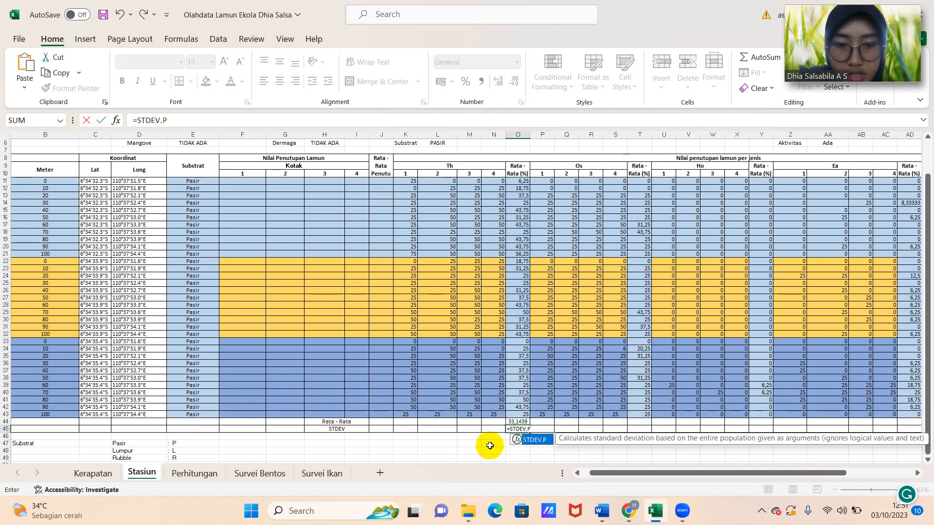
text(P()
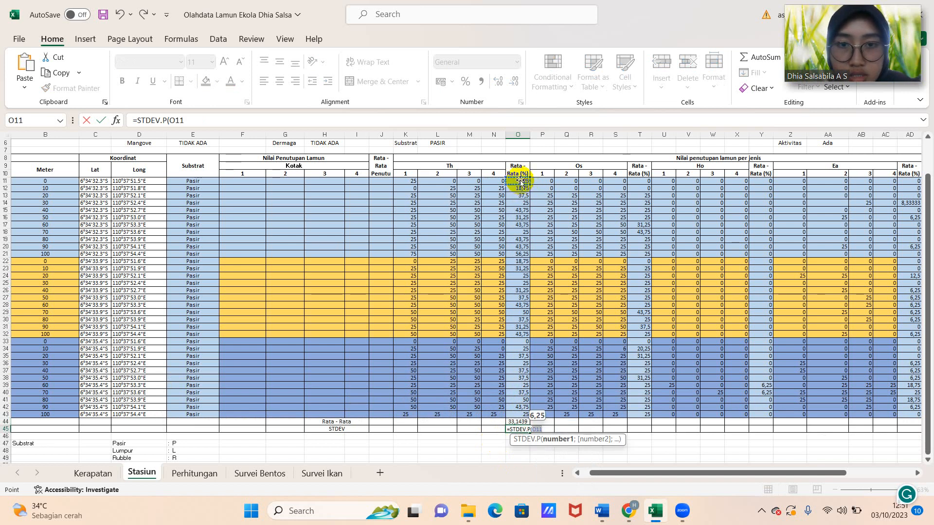
drag(521, 181, 512, 415)
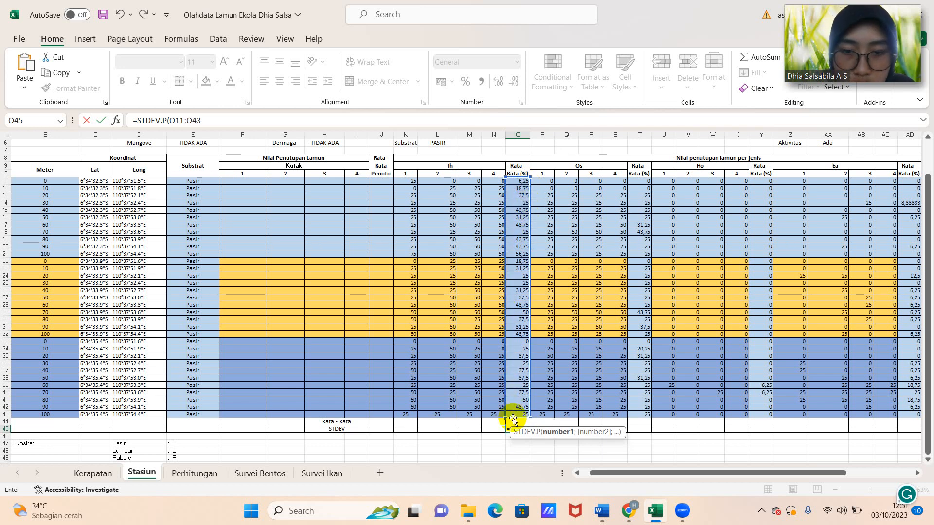
key(Return)
click(512, 421)
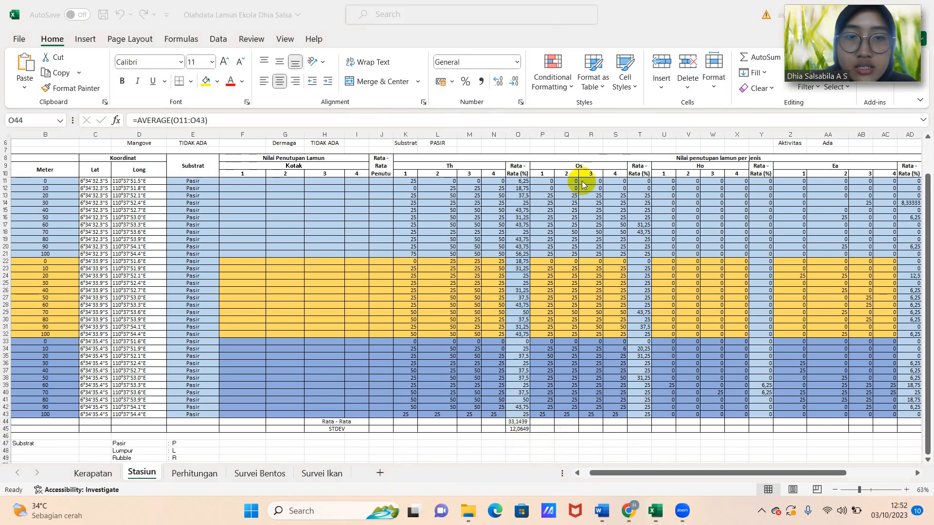
Step: Enter the overall Os average of T11:T43 in the Rata - Rata cell T44 with AVERAGE
click(642, 421)
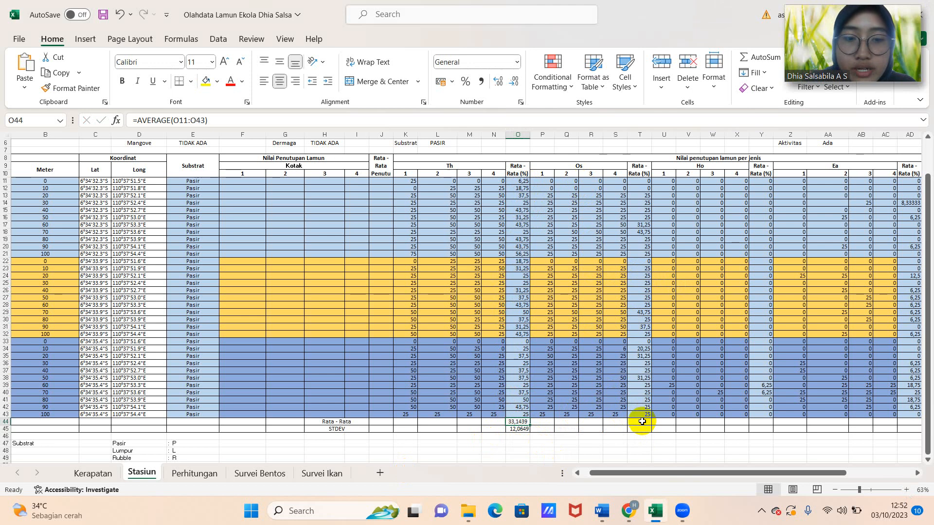
click(643, 421)
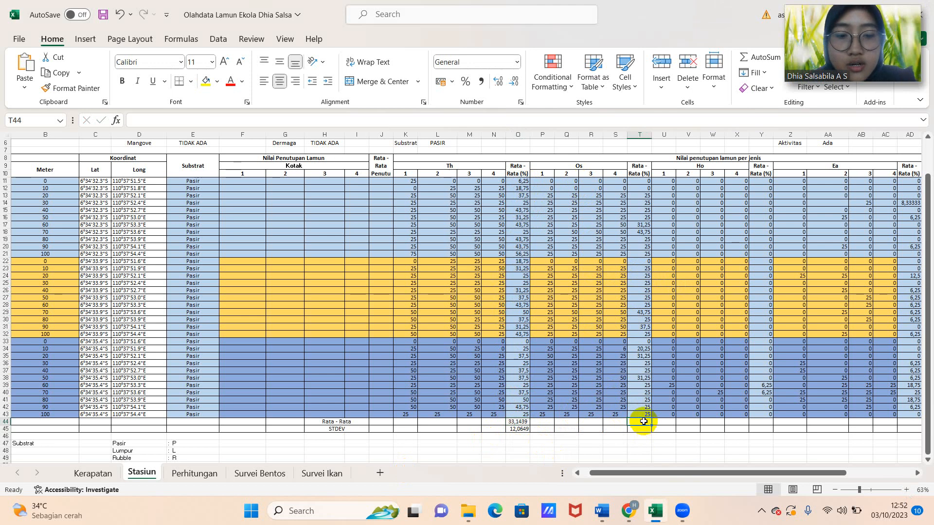
text(=AVE)
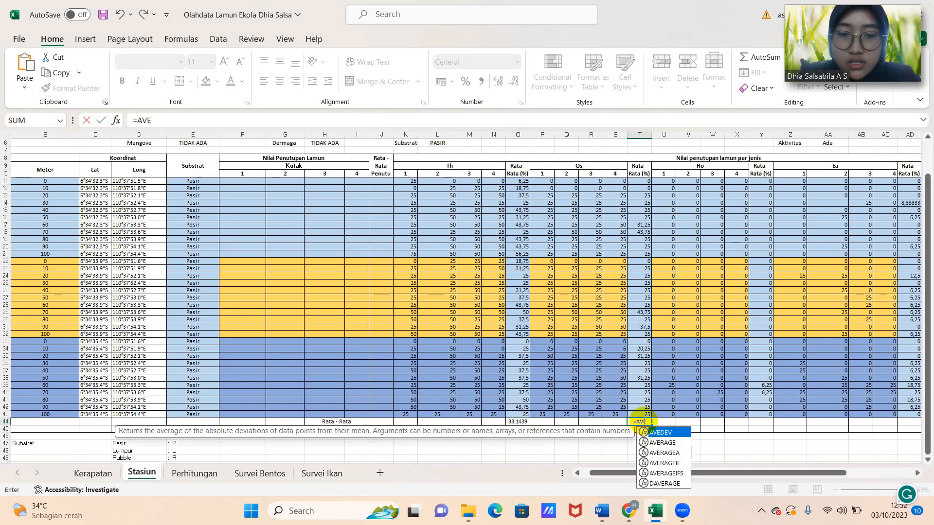
text(AR)
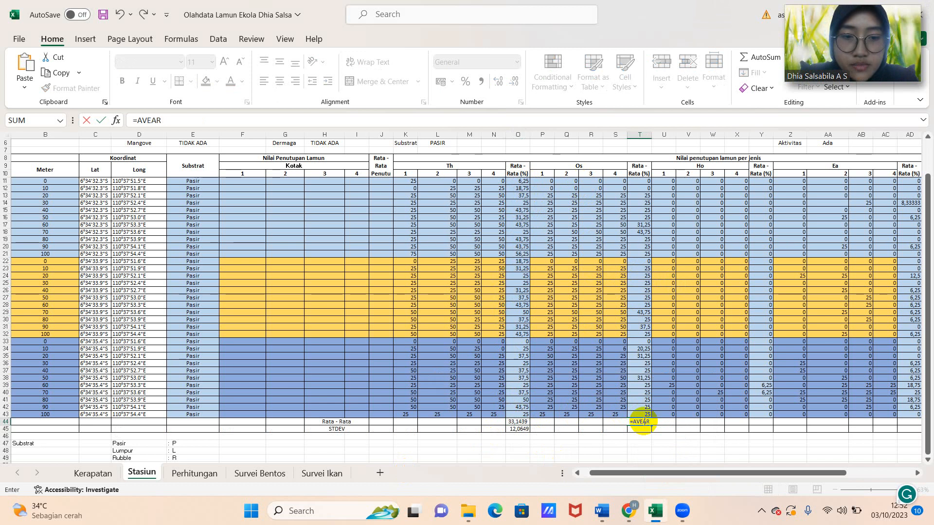
key(BackSpace)
key(BackSpace)
text(RAGE)
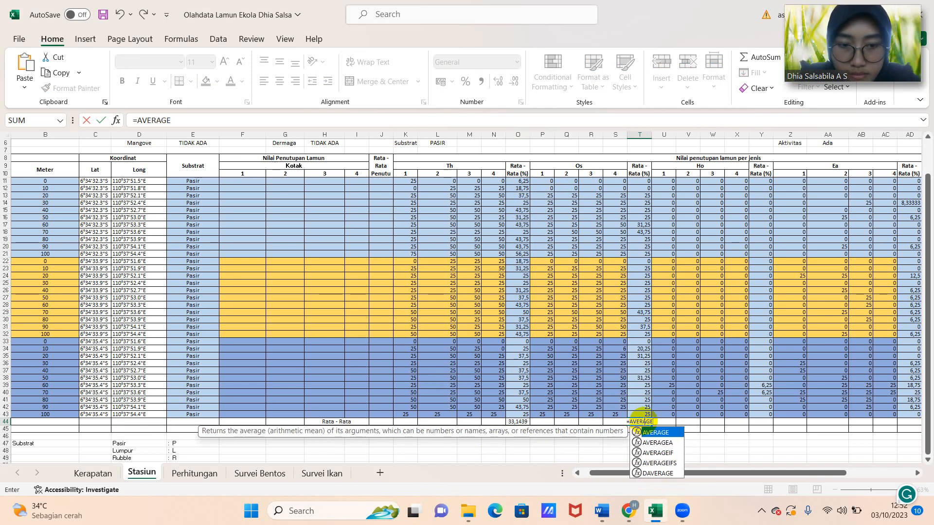
text(()
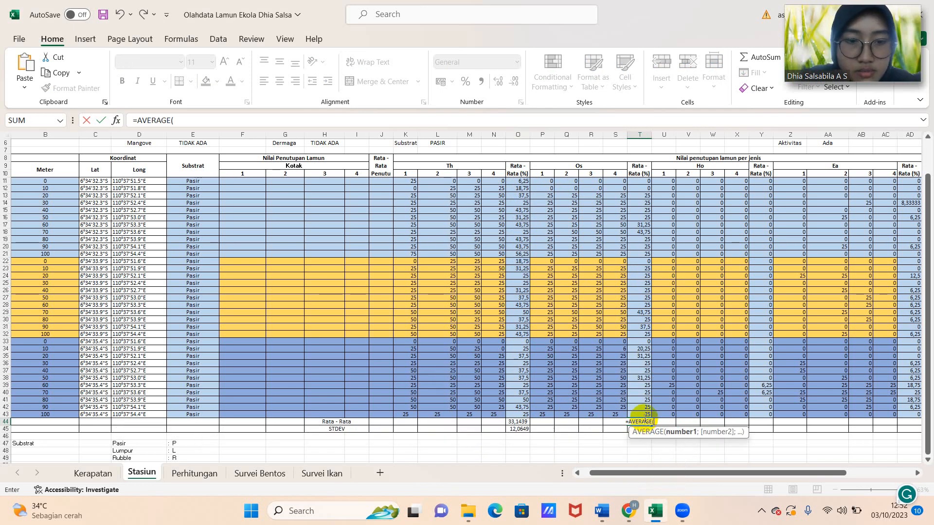
drag(644, 182, 633, 416)
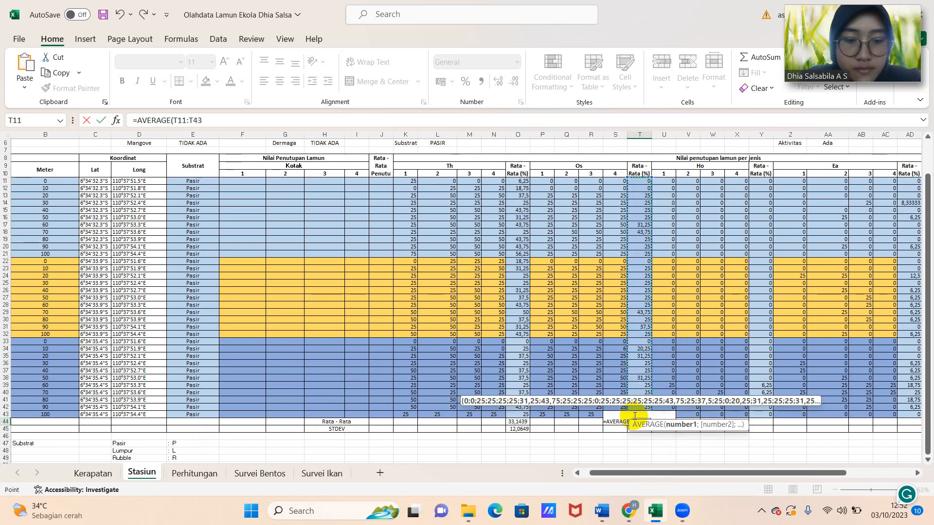
key(Return)
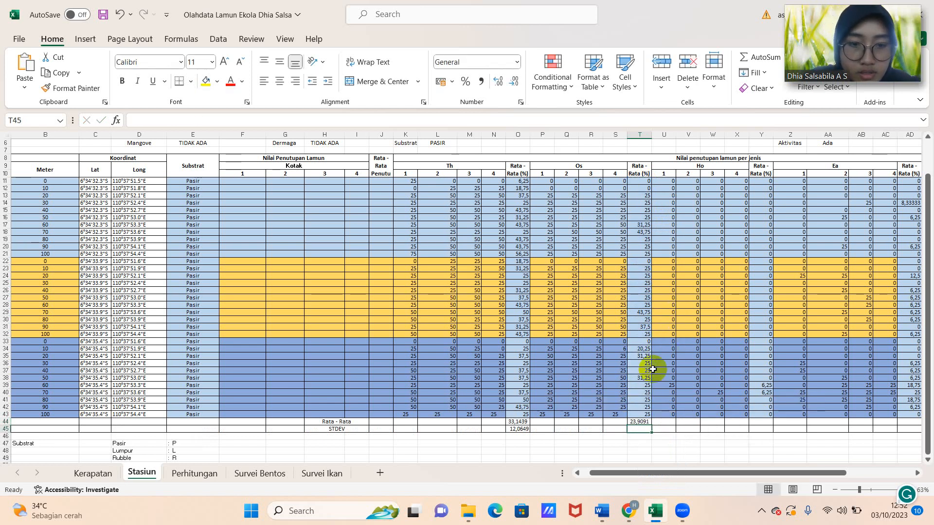
Step: Enter the Os standard deviation of T11:T43 in the STDEV cell T45 with STDEV.P
text(=S)
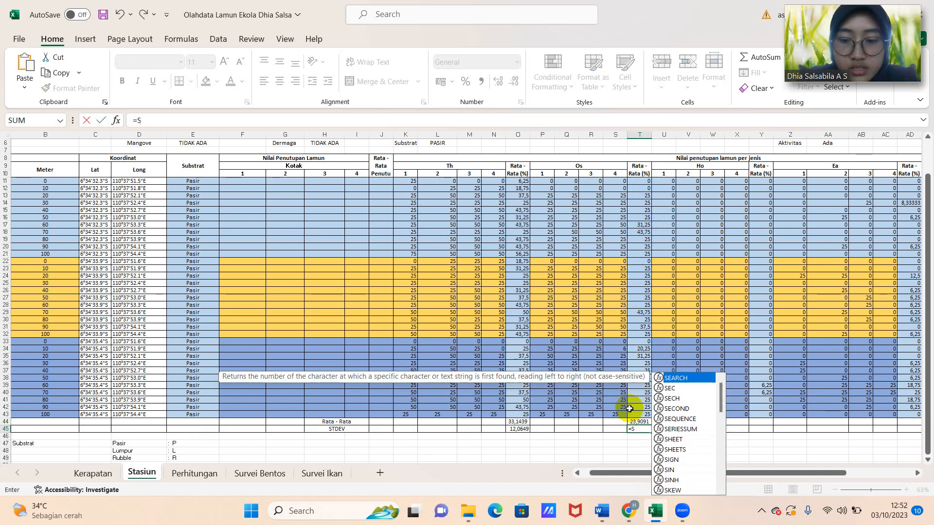
text(TDE)
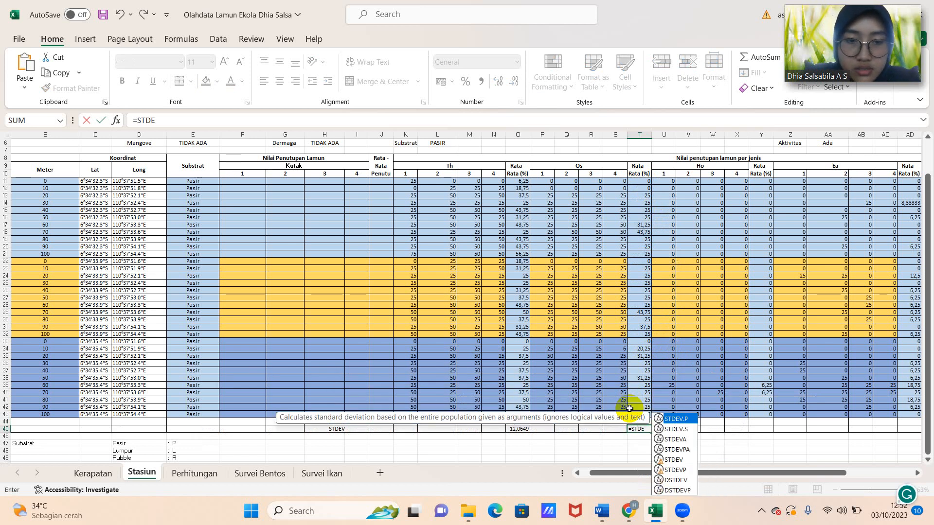
text(V.P)
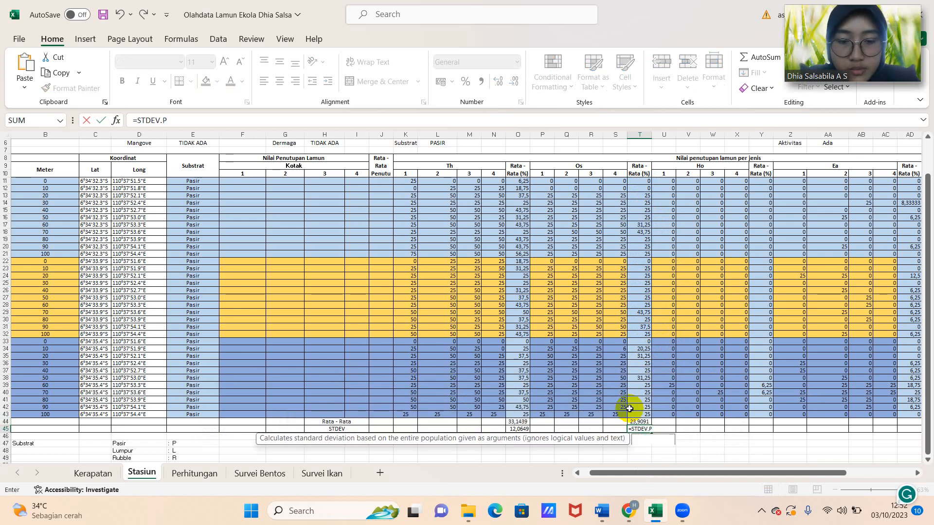
text(()
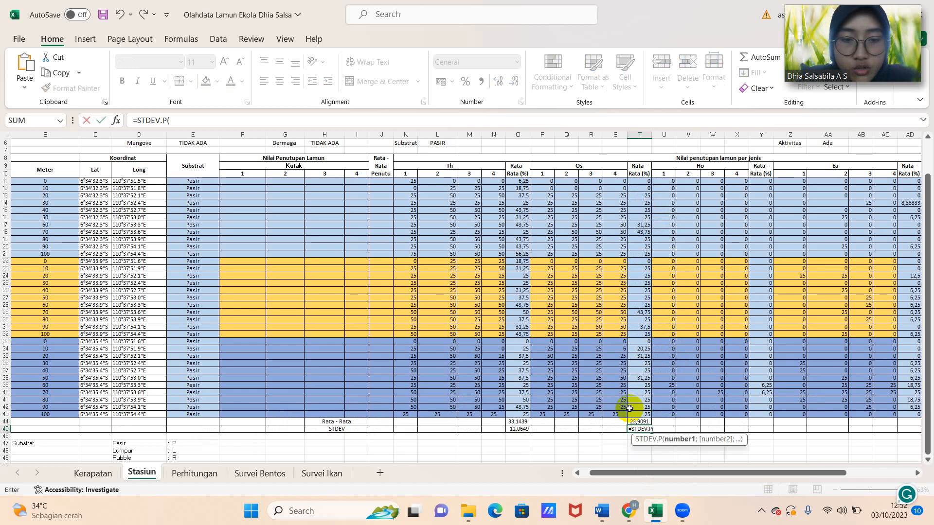
drag(635, 183, 637, 415)
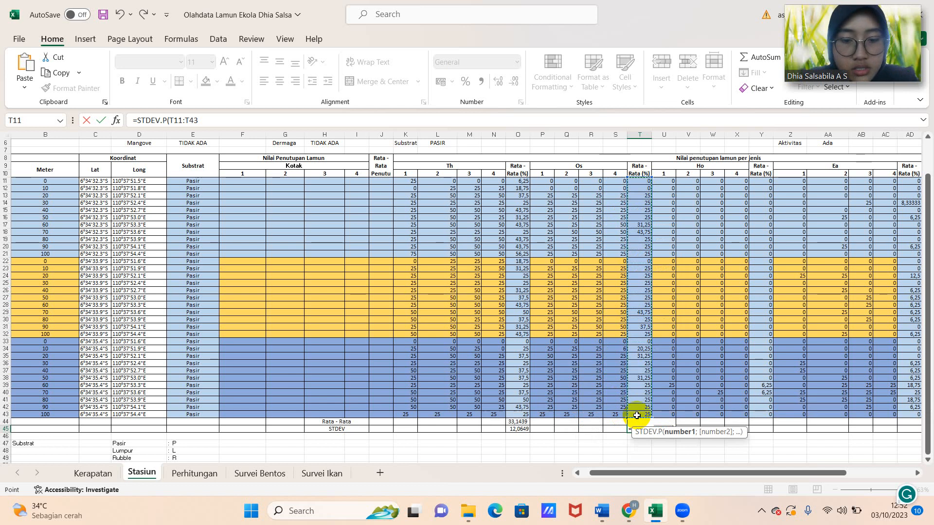
text())
key(Up)
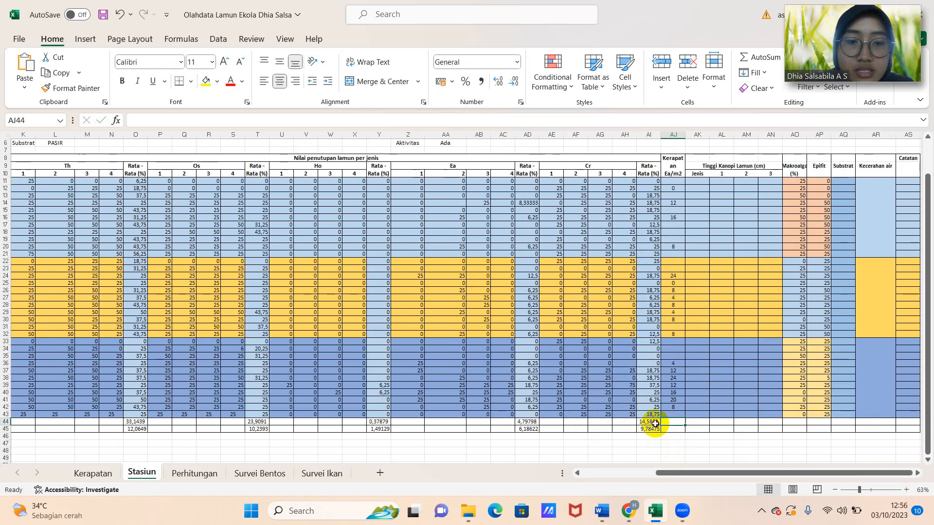
Step: Enter the average Ea/m2 density of AJ11:AJ43 in the Rata - Rata cell AJ44 with AVERAGE
click(651, 422)
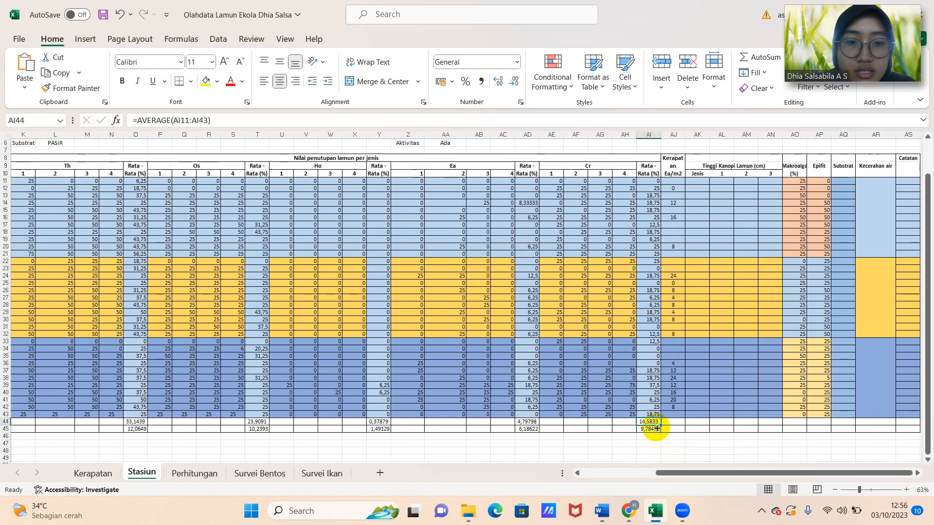
click(680, 422)
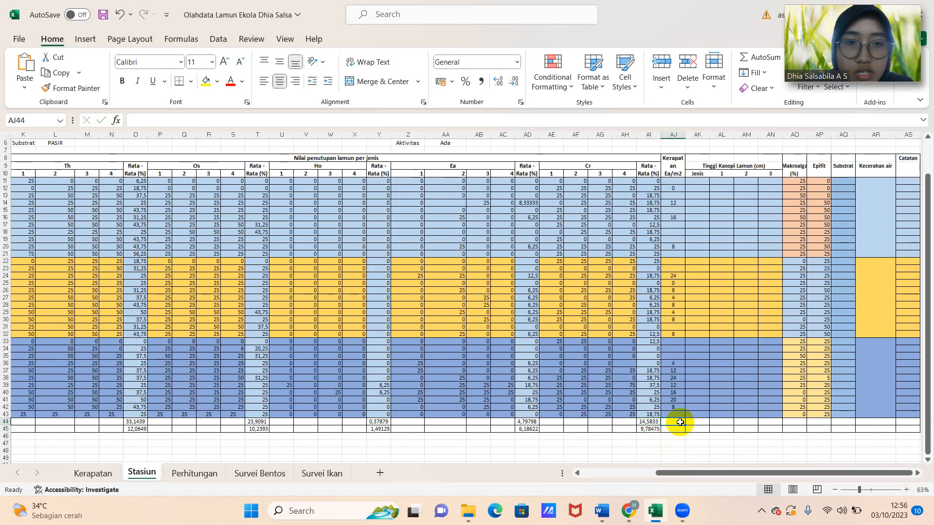
text(=)
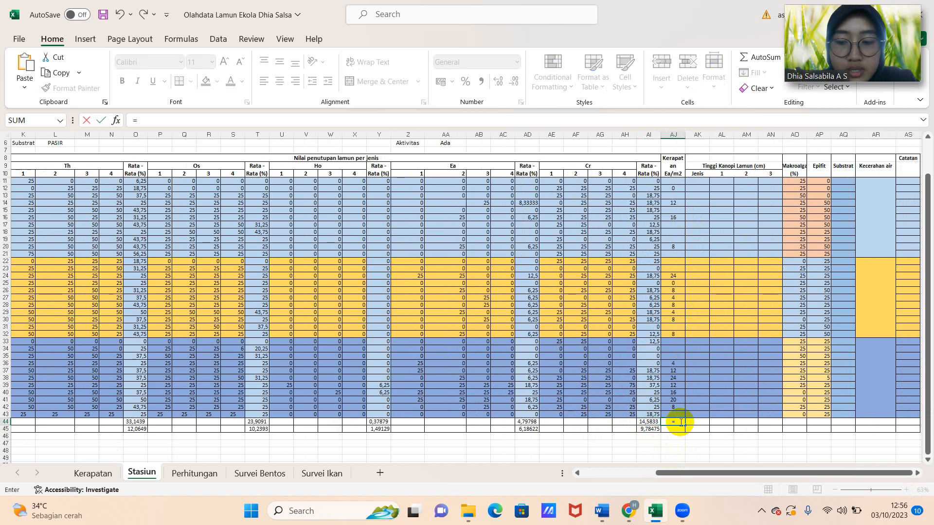
text(AVERAFE()
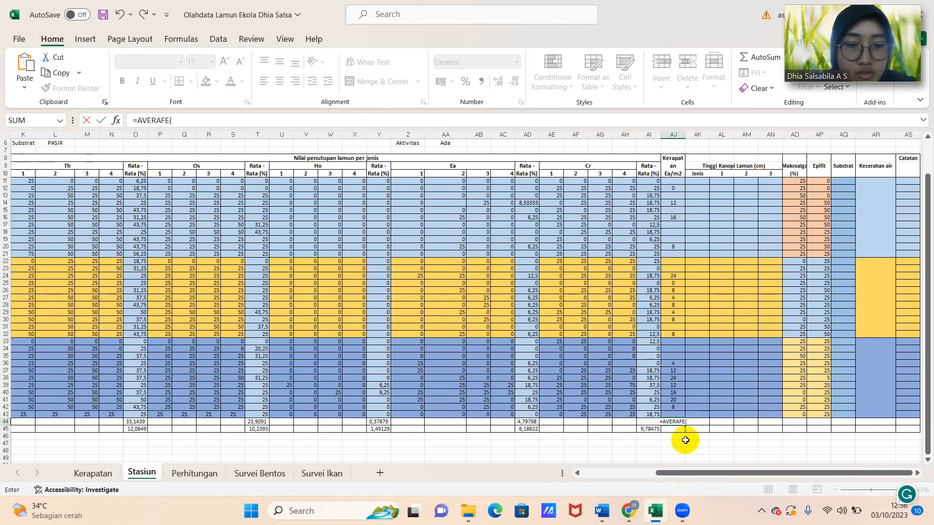
key(BackSpace)
key(BackSpace)
key(BackSpace)
text(GE()
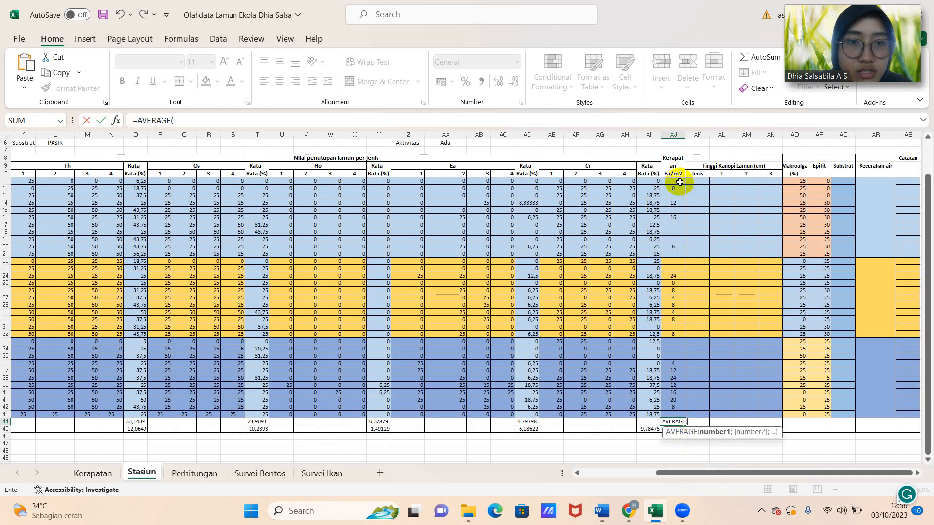
drag(677, 183, 670, 417)
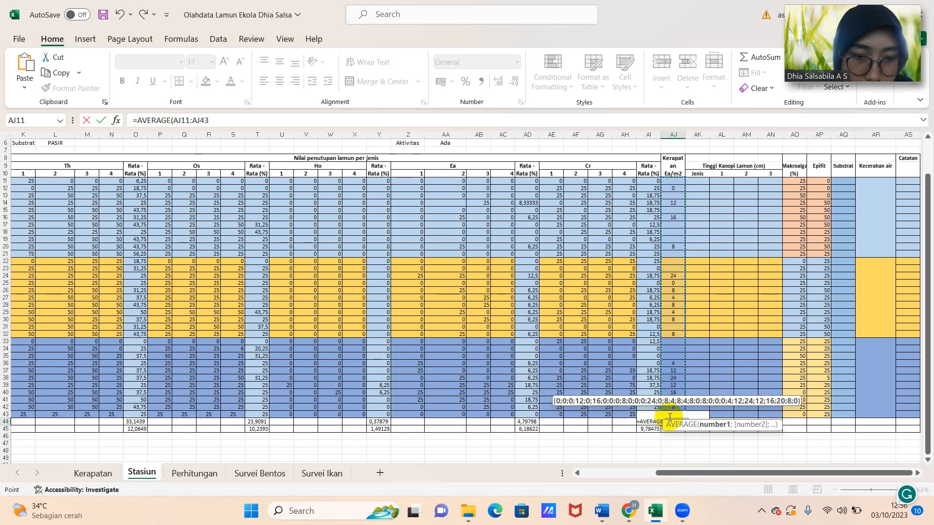
key(Return)
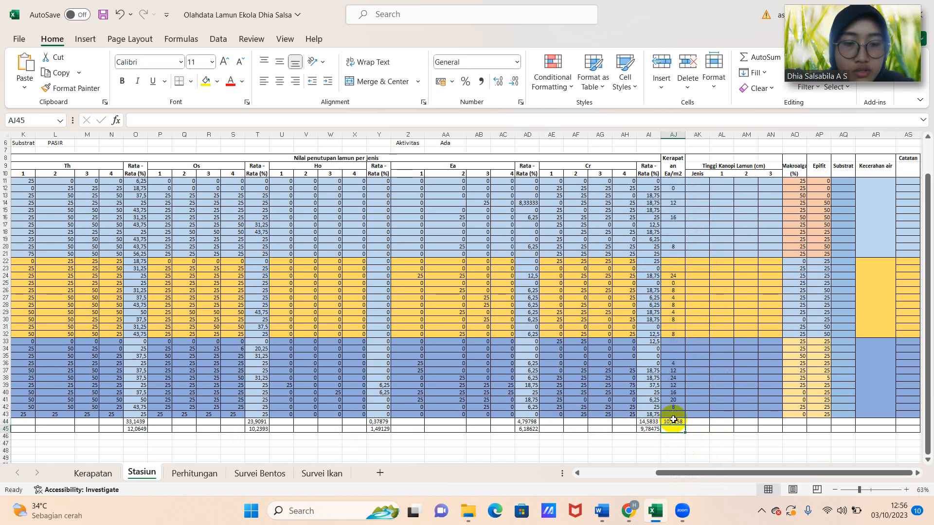
Step: Enter the standard deviation of the Ea/m2 density AJ11:AJ43 in the STDEV cell AJ45 with STDEV.P
text(=STE)
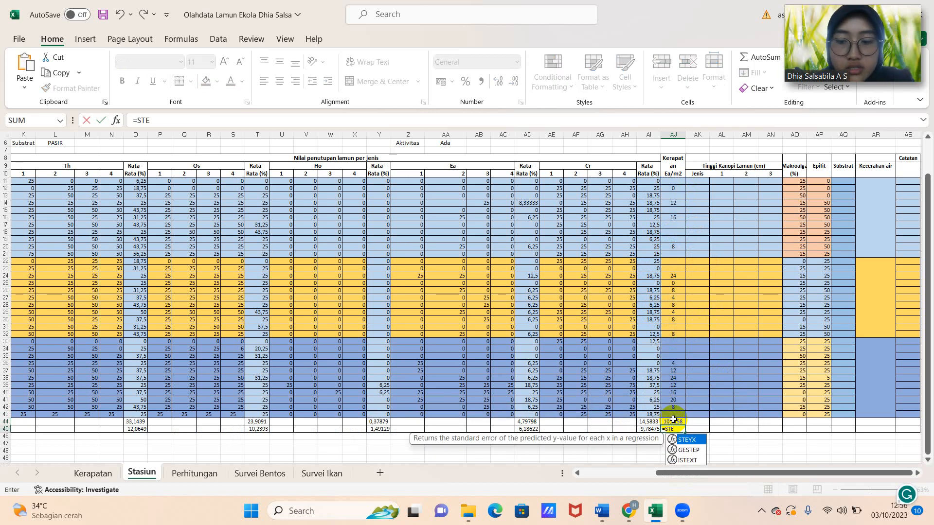
key(BackSpace)
text(DEV)
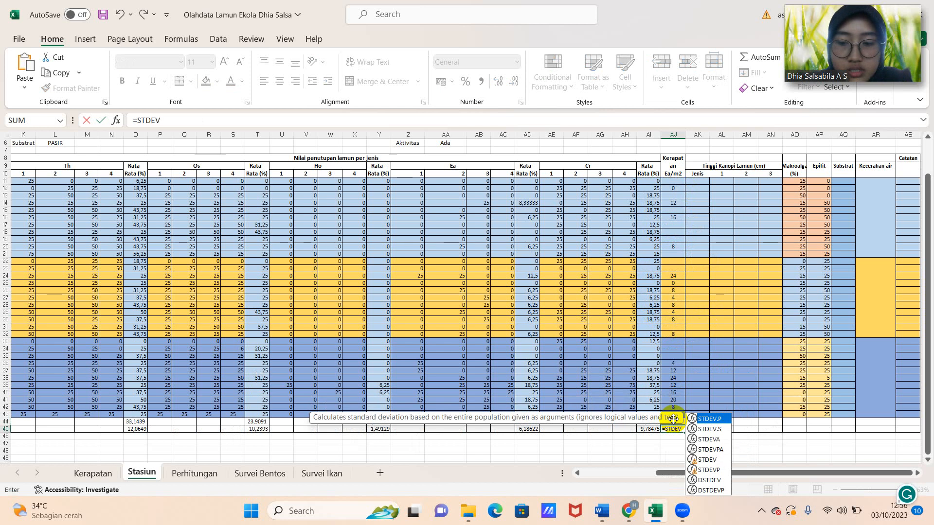
text(.)
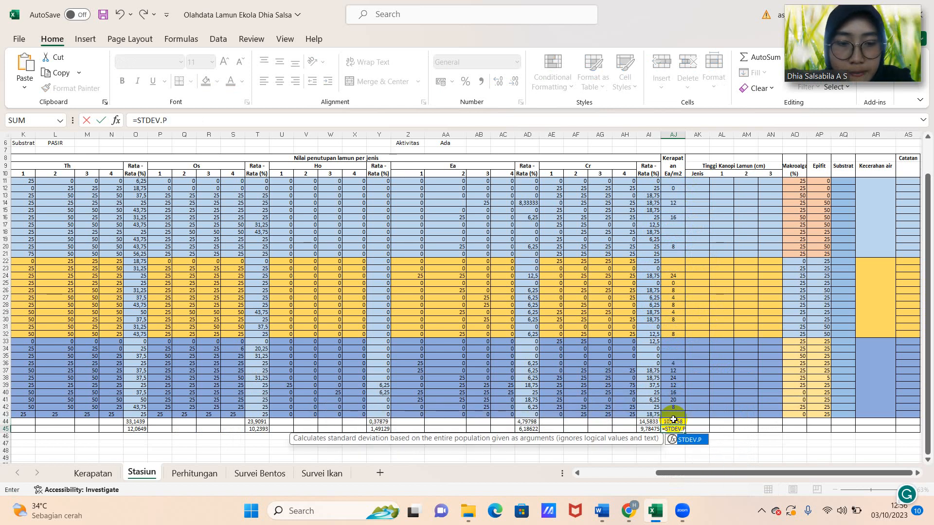
text(P()
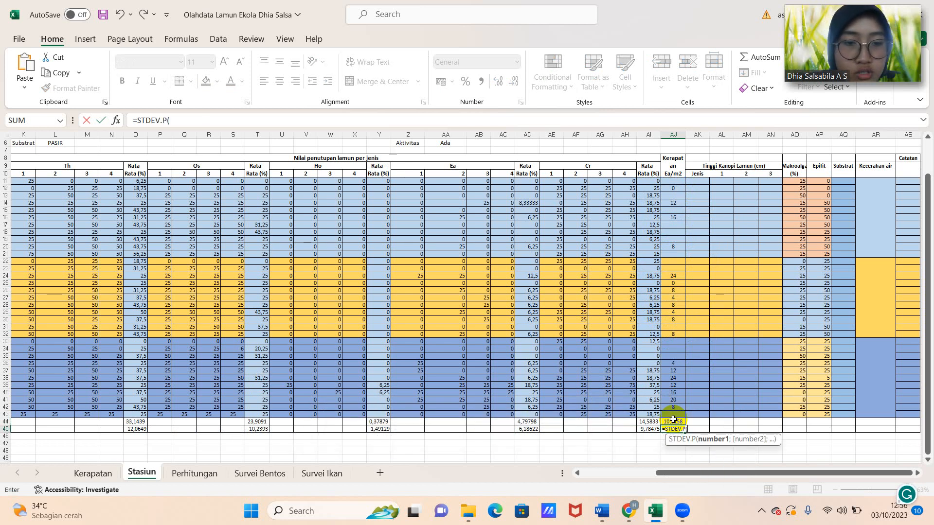
drag(677, 182, 673, 413)
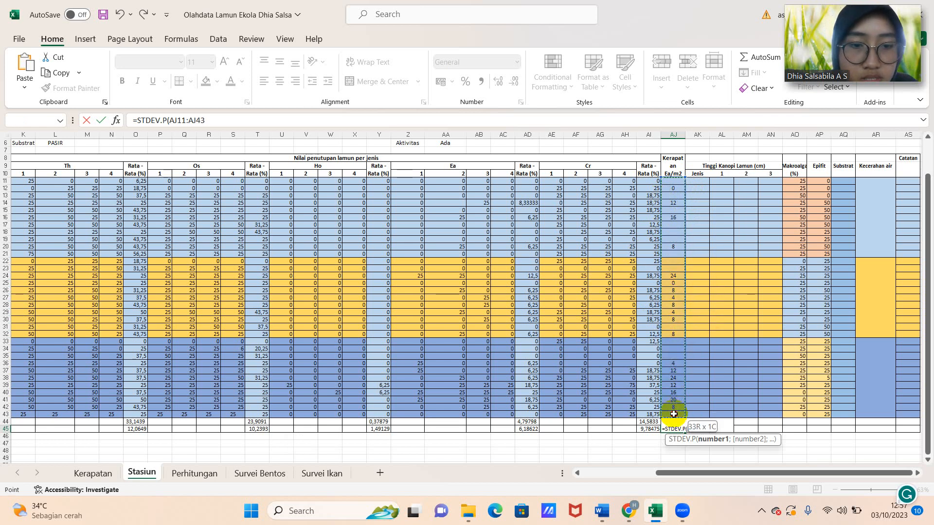
key(Return)
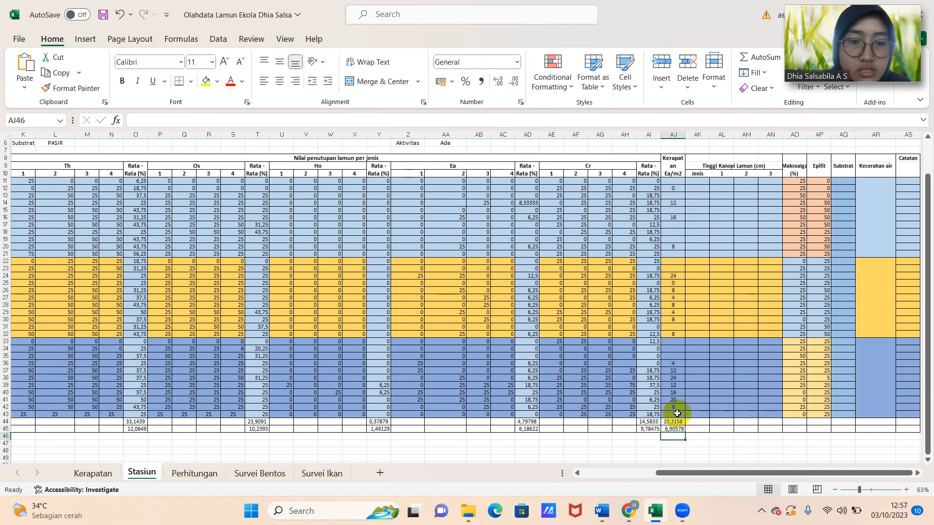
Step: Enter Pasir in the Substrat cell AQ11 and fill it down through AQ43
click(841, 181)
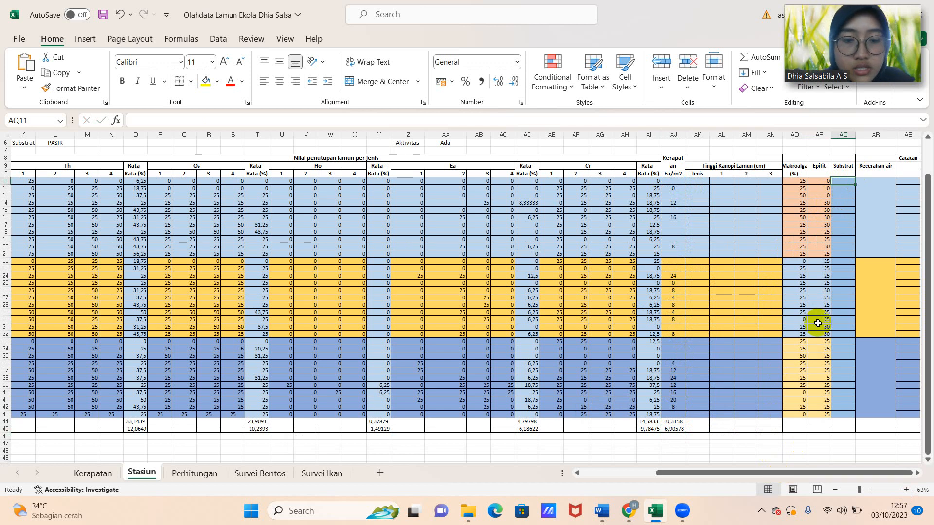
text(Pasi)
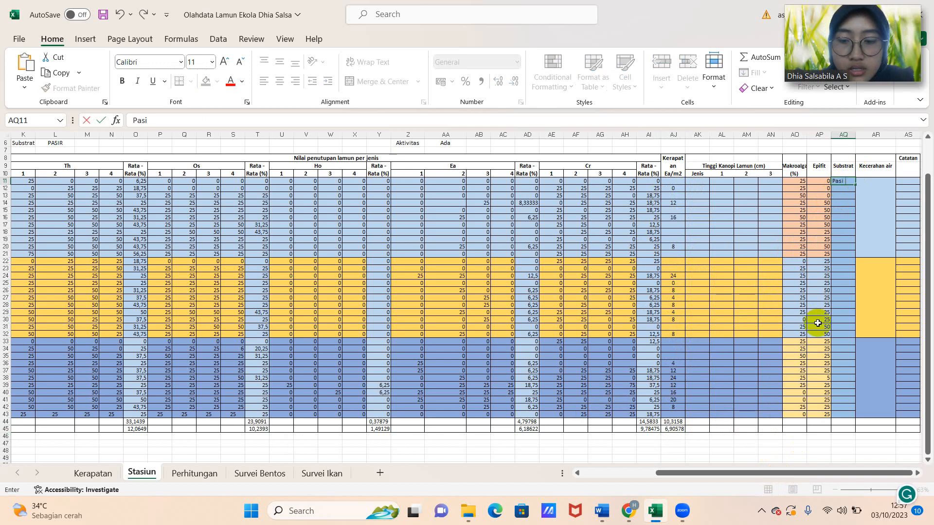
text(r)
click(851, 182)
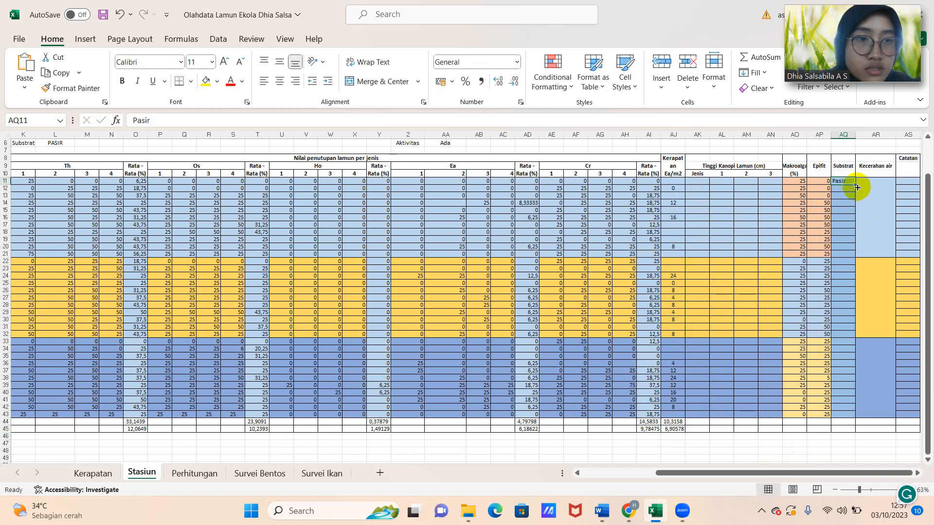
drag(854, 186, 842, 414)
Step: Enter Cerah in the first transect's merged Kecerahan air cell AR11 and fill it down to the other two transects
click(882, 244)
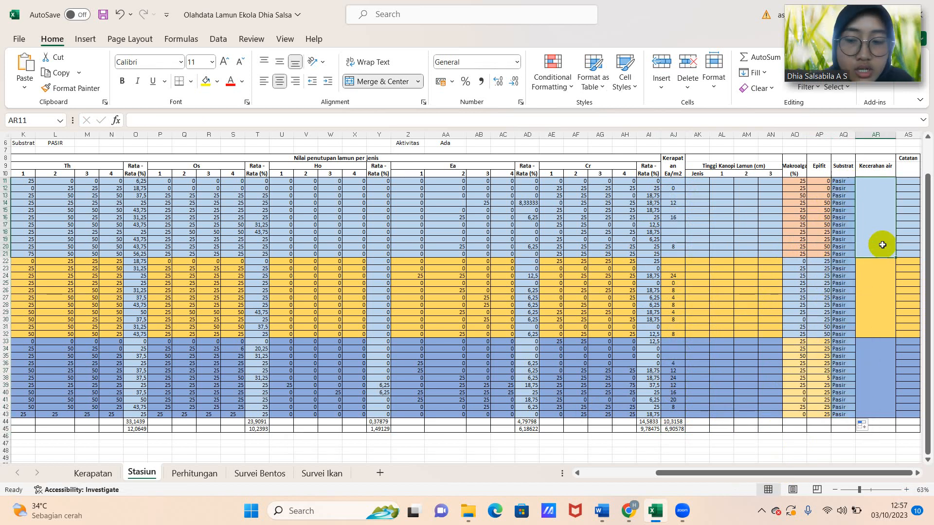
text(C)
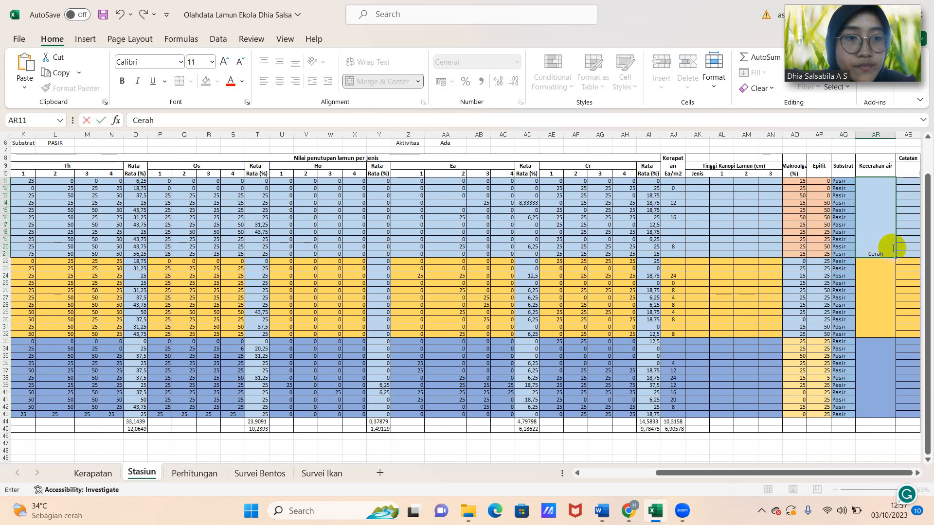
text(erah)
drag(895, 258, 877, 392)
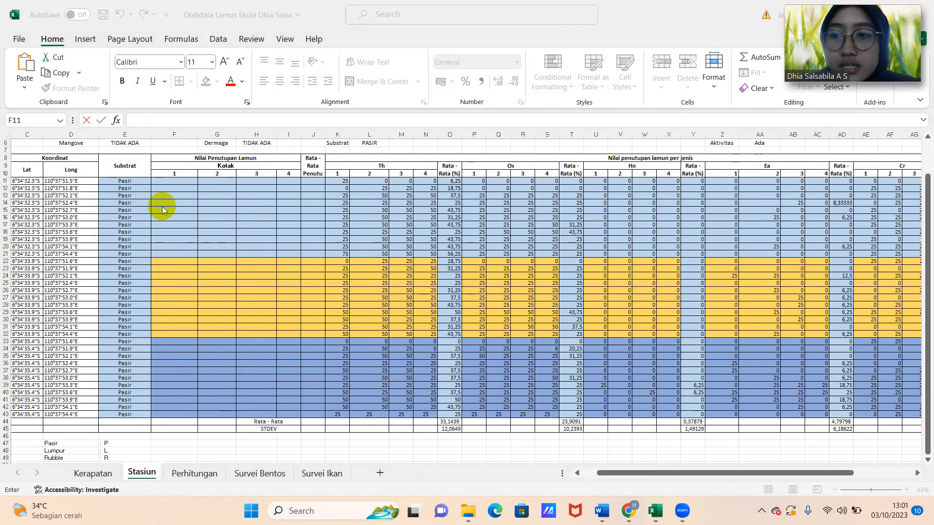
Step: Enter =SUM(K11;P11;U11;Z11;AE11) in F11 to total the cover of all five species in Kotak 1
click(181, 182)
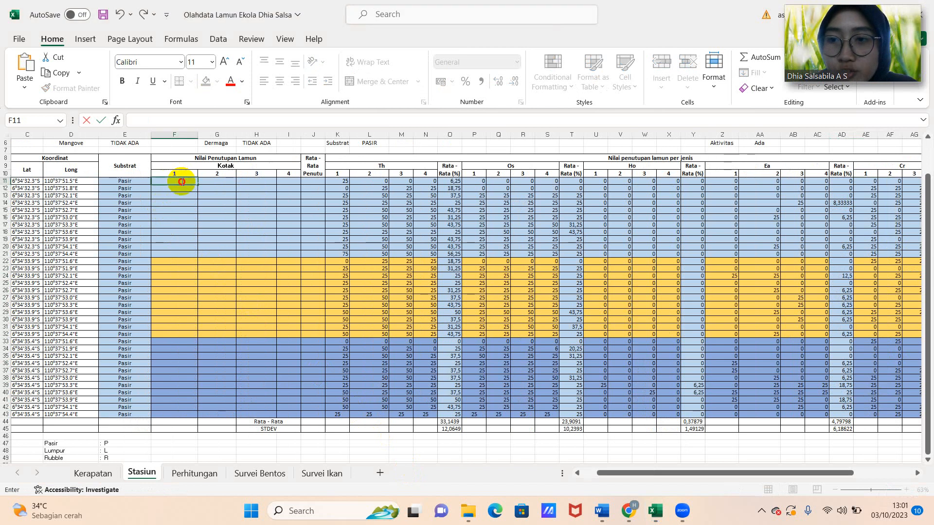
text(=)
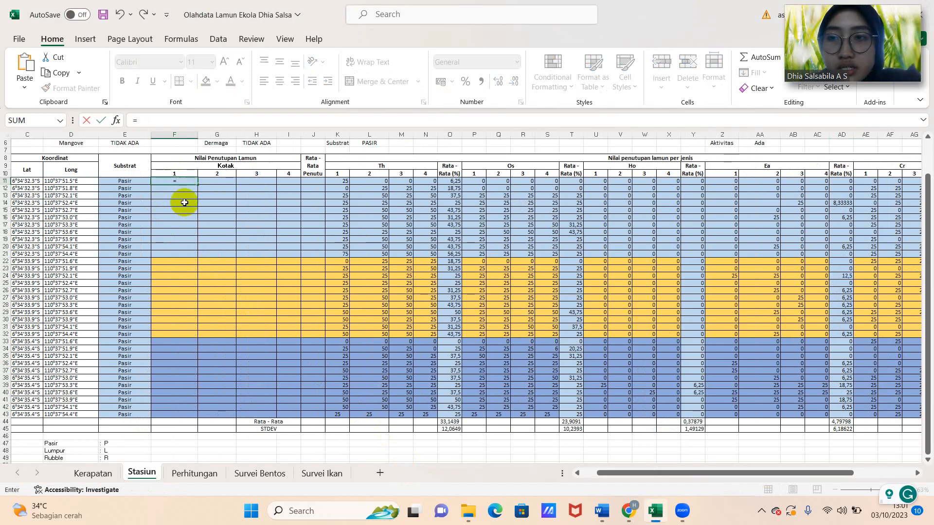
text(SUM)
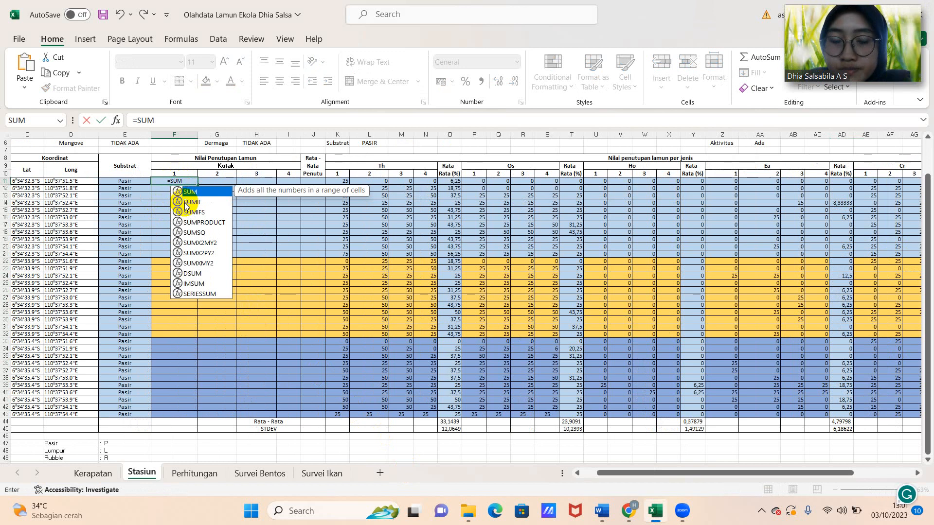
text(()
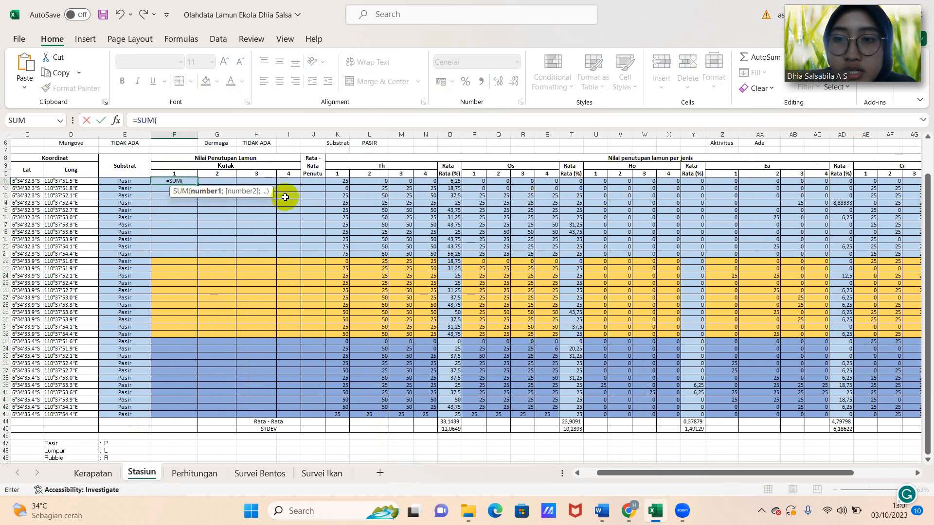
click(336, 181)
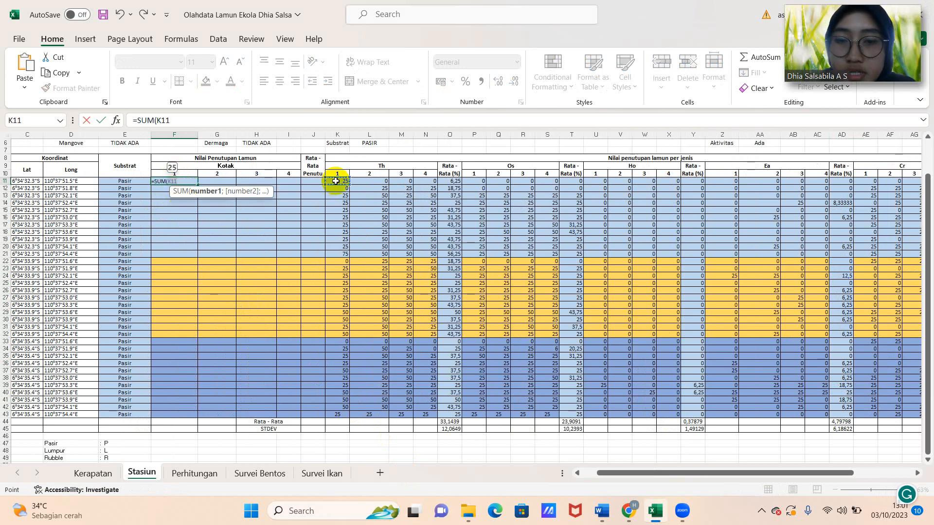
text(;)
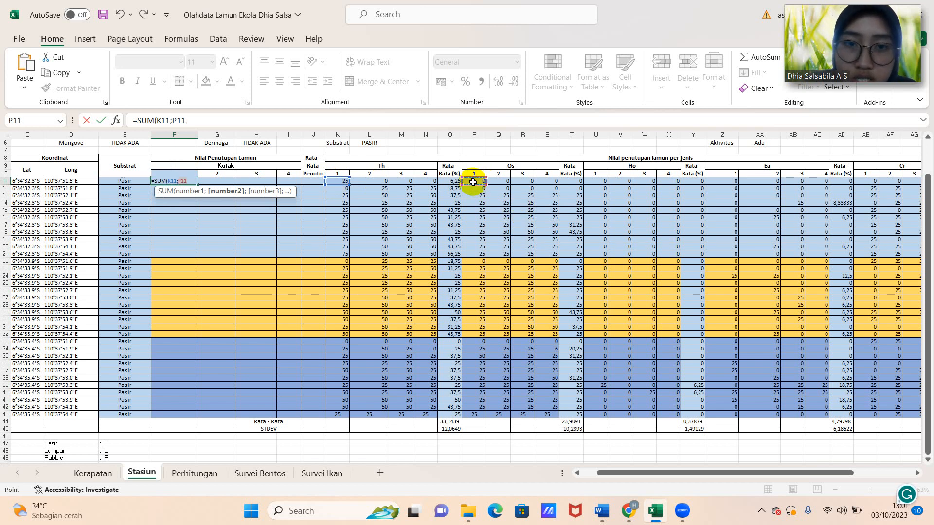
text(;)
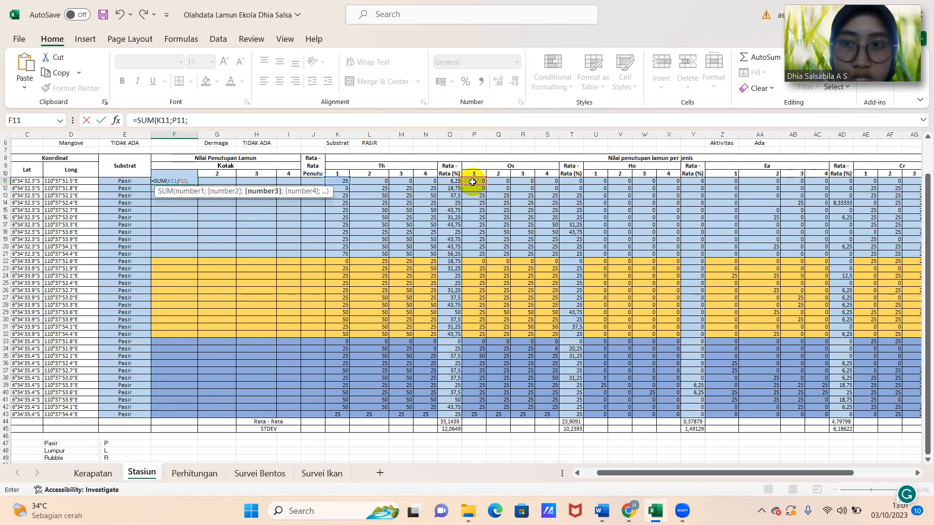
click(602, 182)
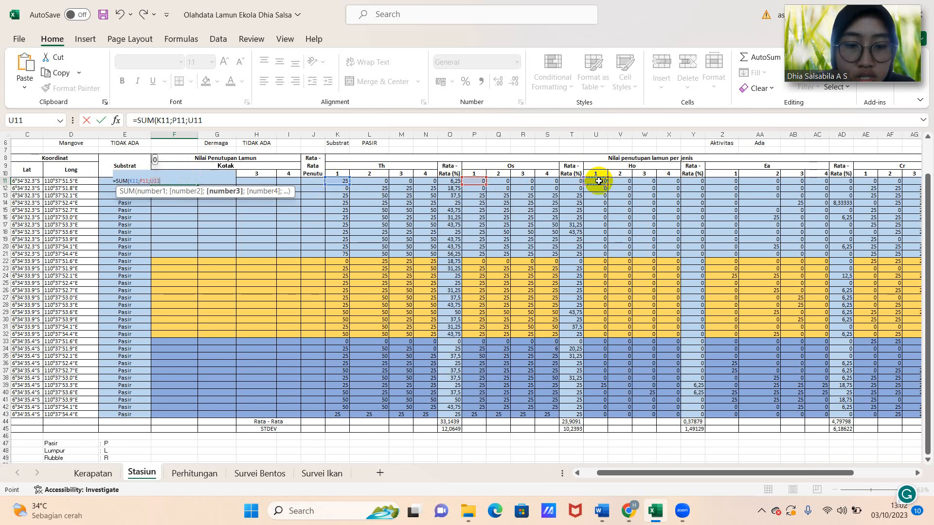
text(;)
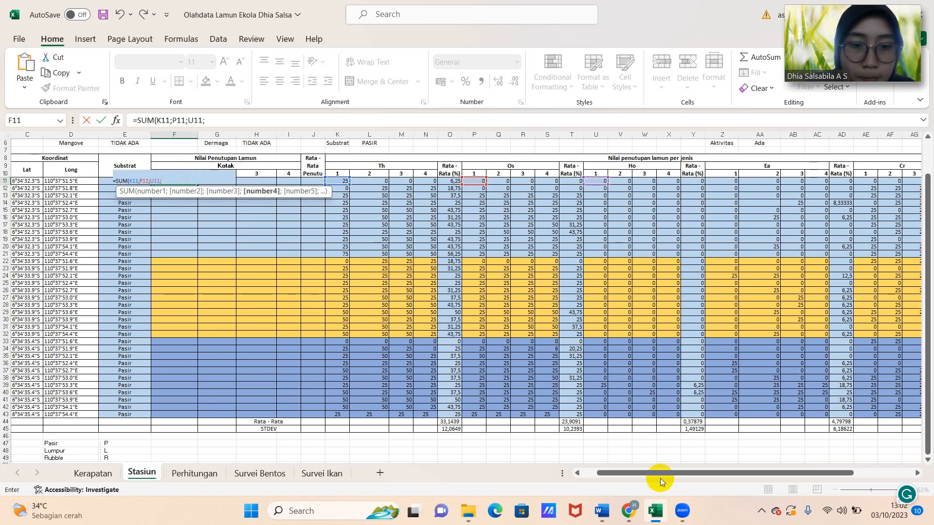
drag(659, 479, 686, 473)
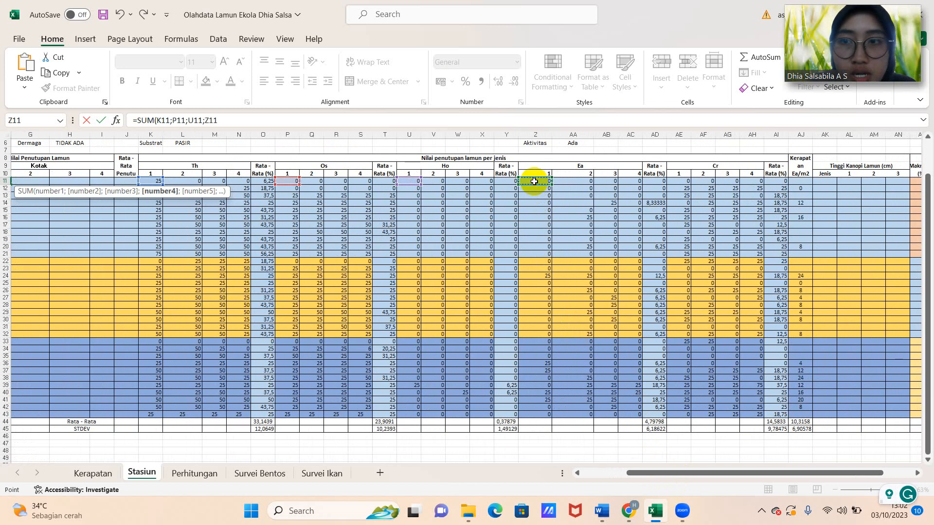
text(;)
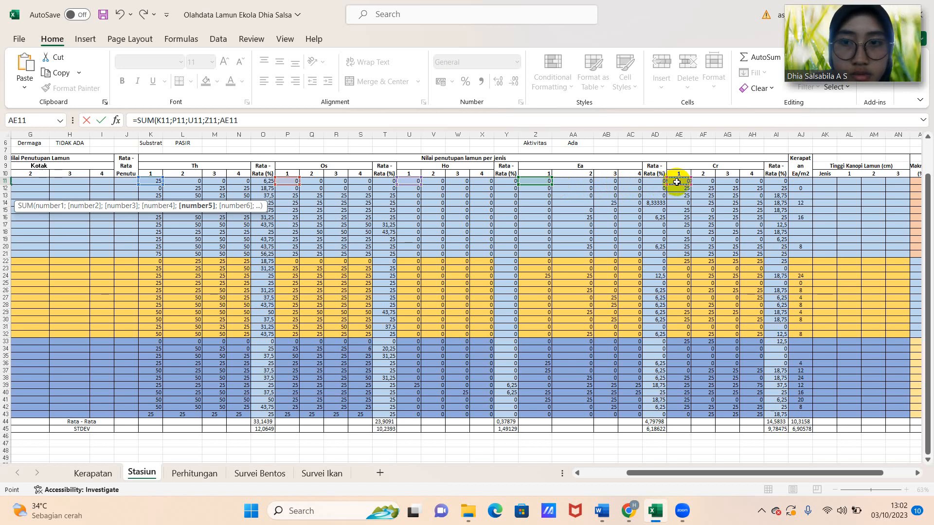
text())
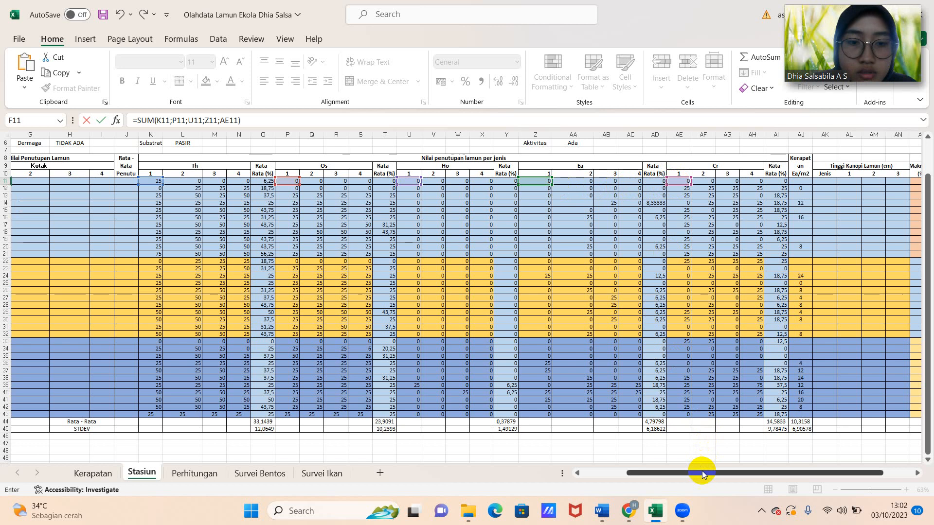
drag(702, 471, 530, 468)
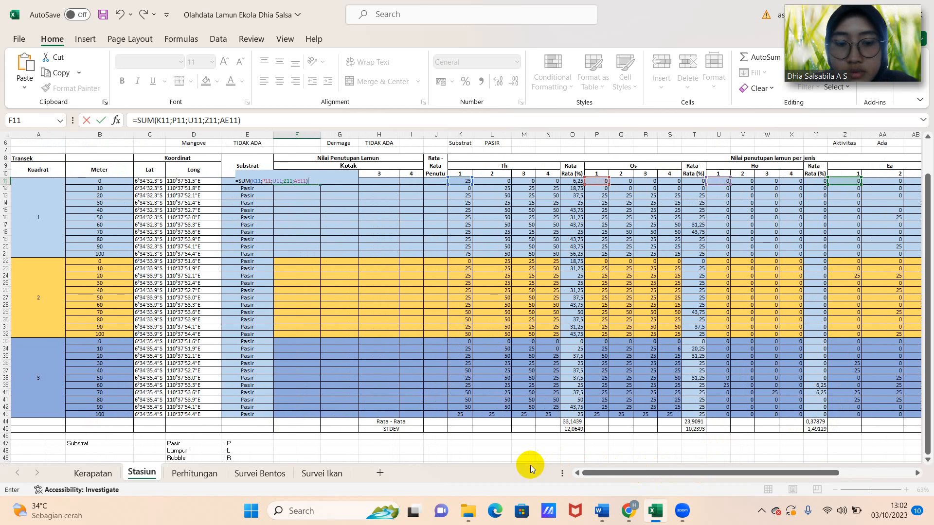
key(Return)
Step: Fill the F11 sum formula across Kotak 1 to 4 and down to row 43, covering F11:I43
click(297, 182)
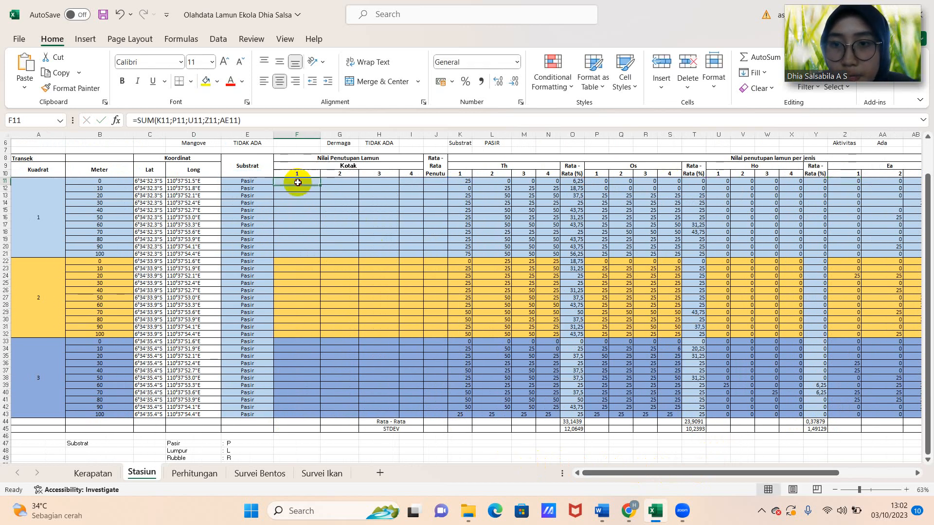
drag(321, 185, 413, 413)
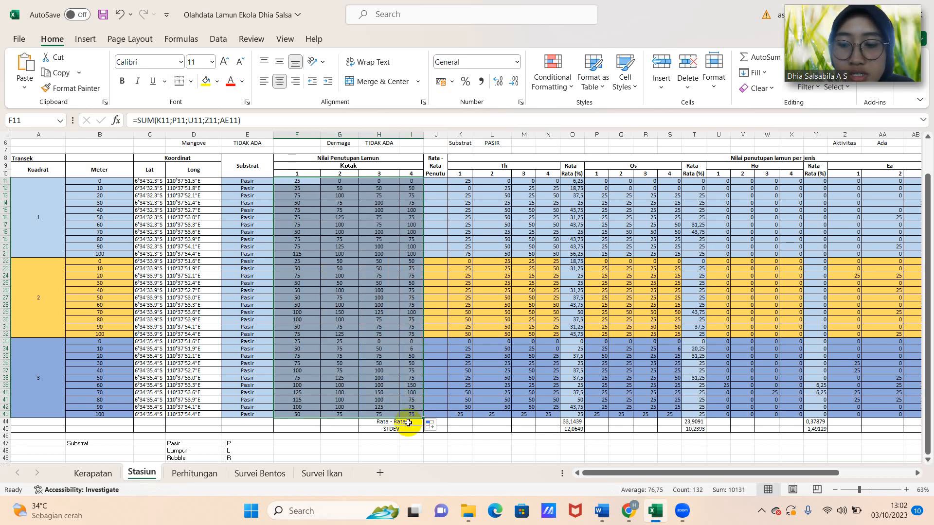
Step: Enter =AVERAGE(F11:I11) in J11 for the average cover of the four Kotak and fill it down through J43
click(439, 182)
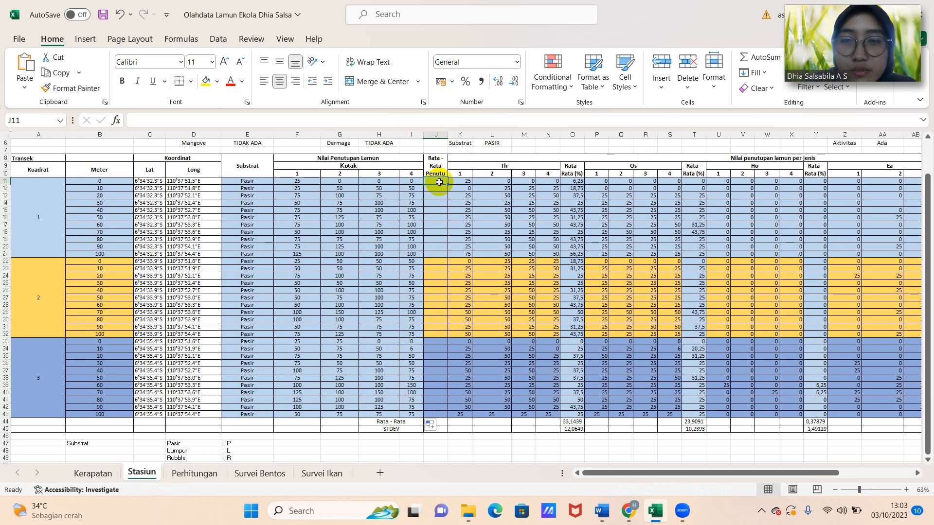
text(=)
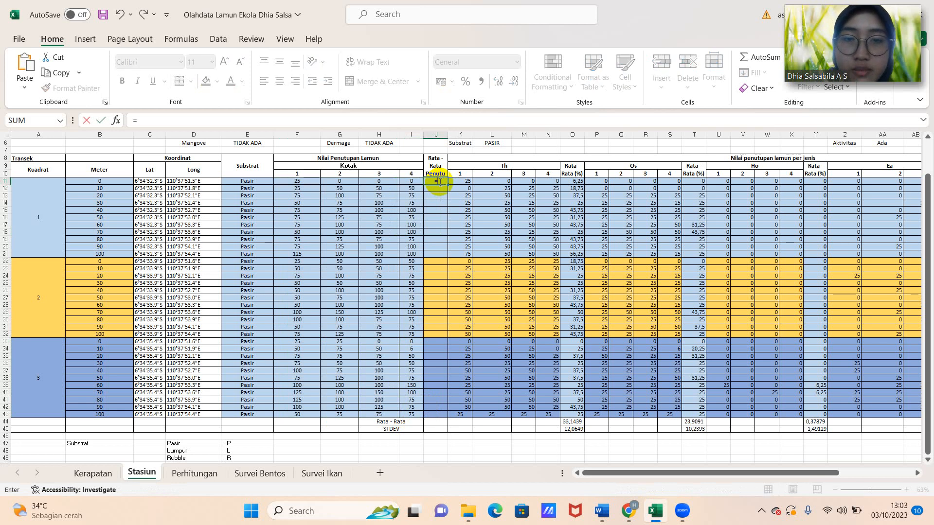
text(AVERAG)
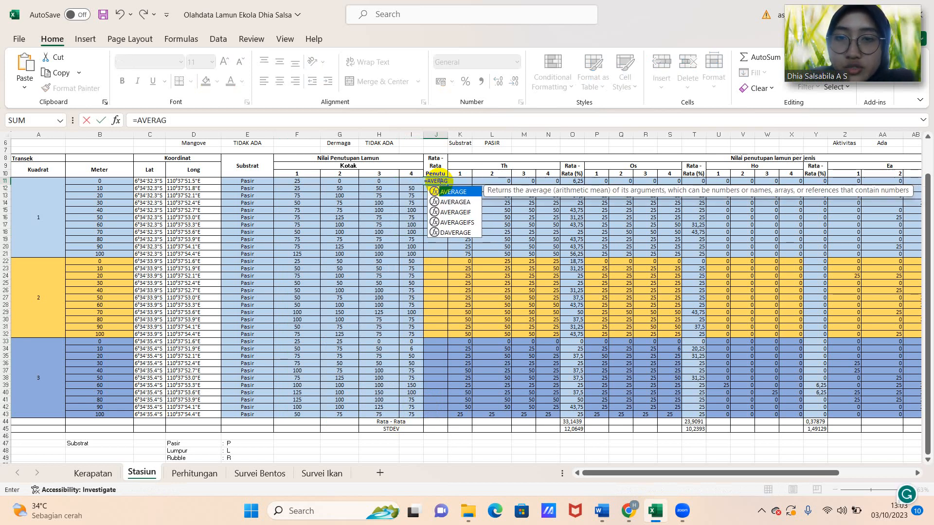
text(E()
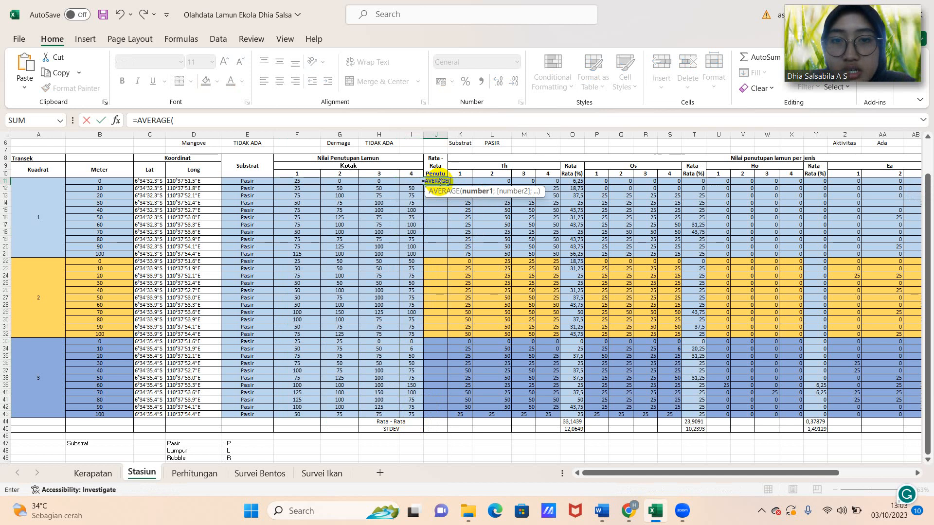
drag(297, 179, 408, 181)
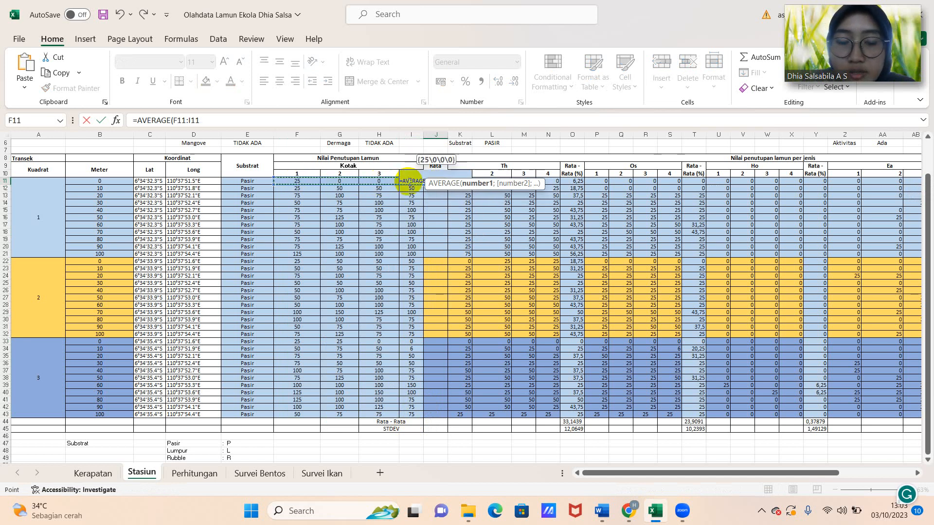
key(Return)
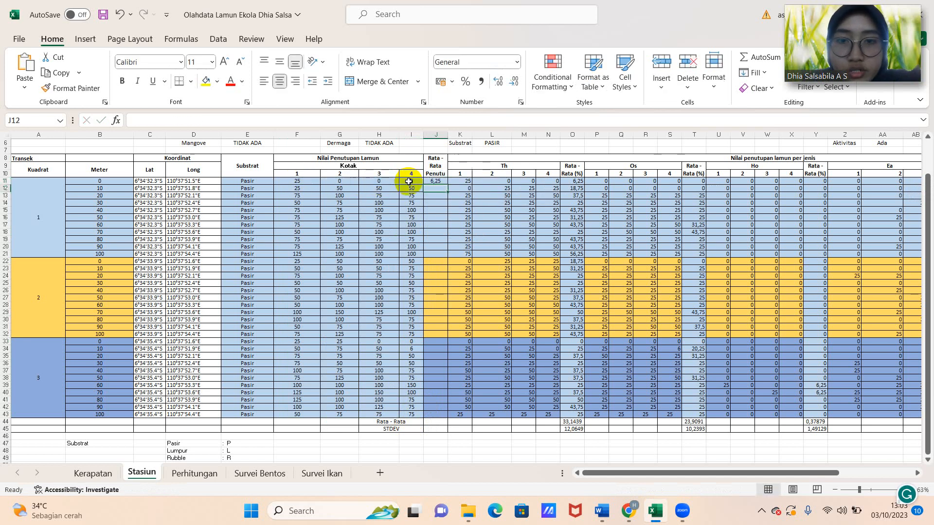
click(434, 180)
drag(448, 184, 447, 416)
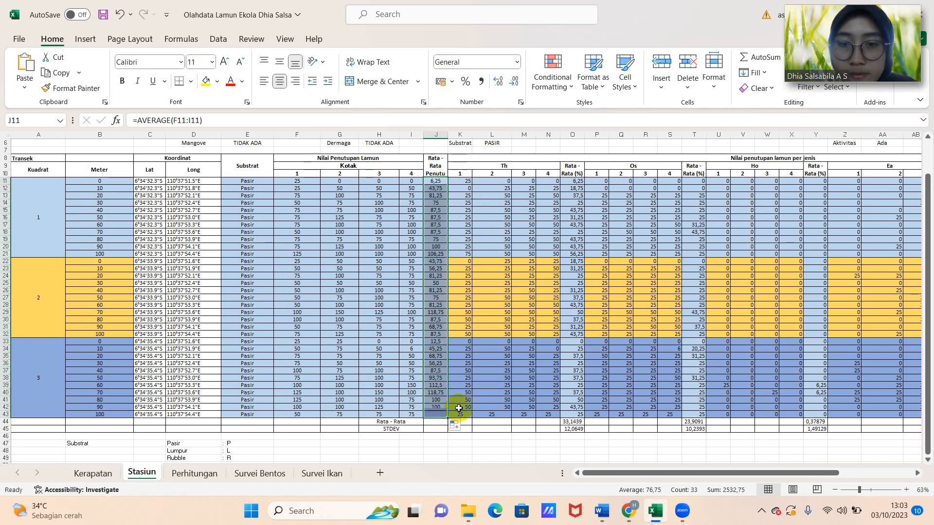
Step: Enter =AVERAGE(J11:J43) in the Rata - Rata cell J44 to average the total seagrass cover
scroll(452, 404, down, 1)
click(438, 399)
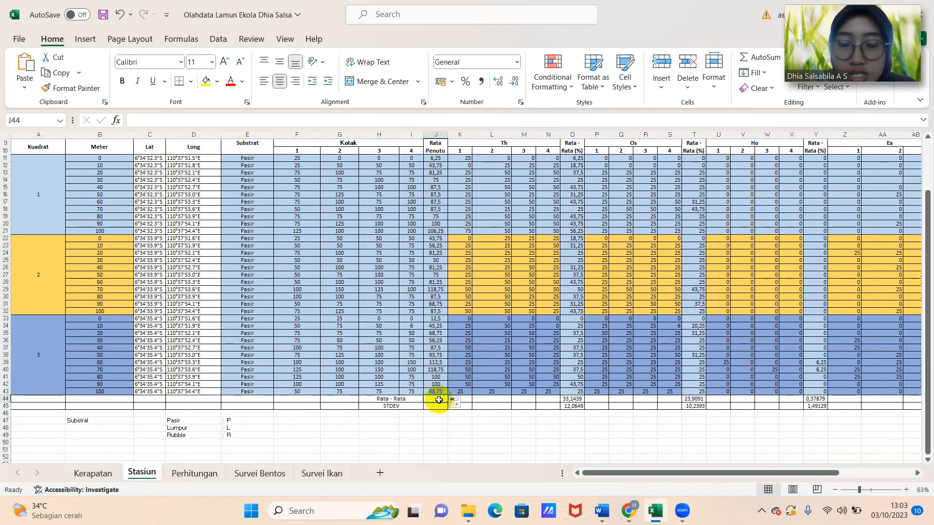
text(=AV)
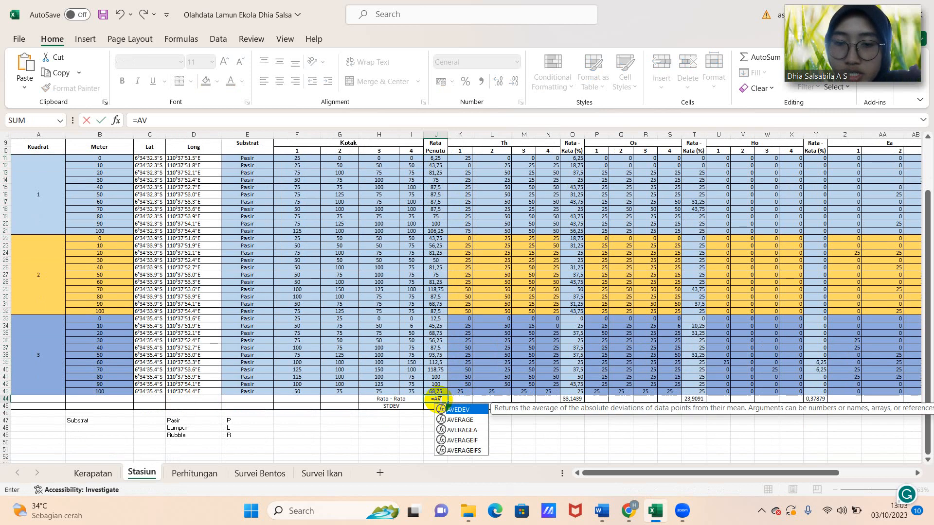
text(ERAGE)
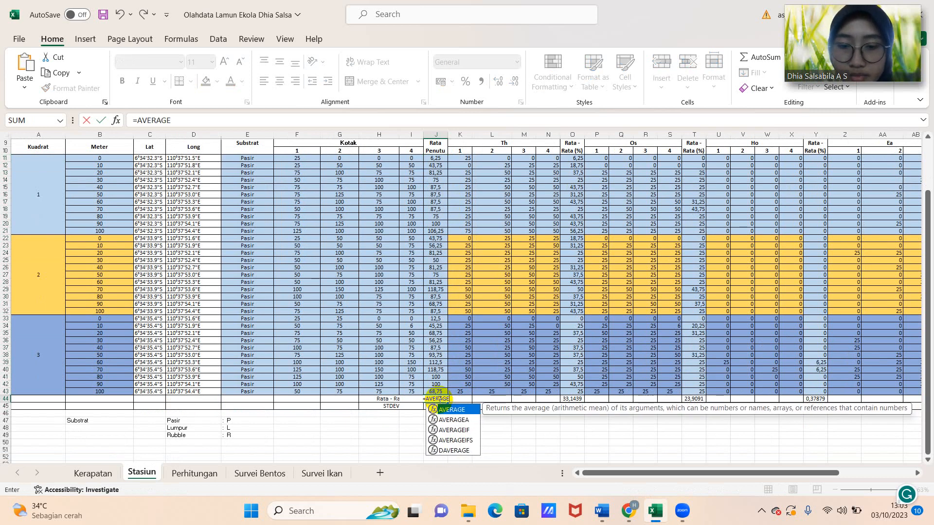
text(()
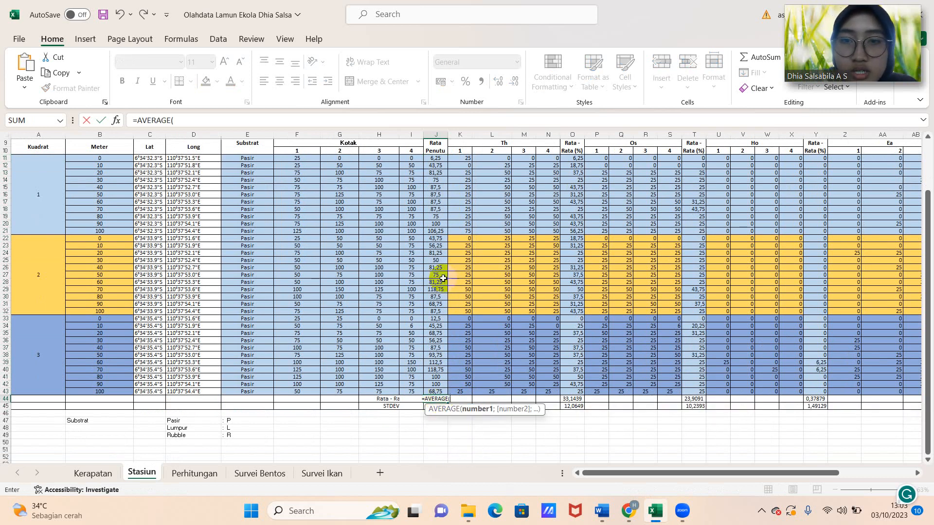
drag(440, 158, 430, 392)
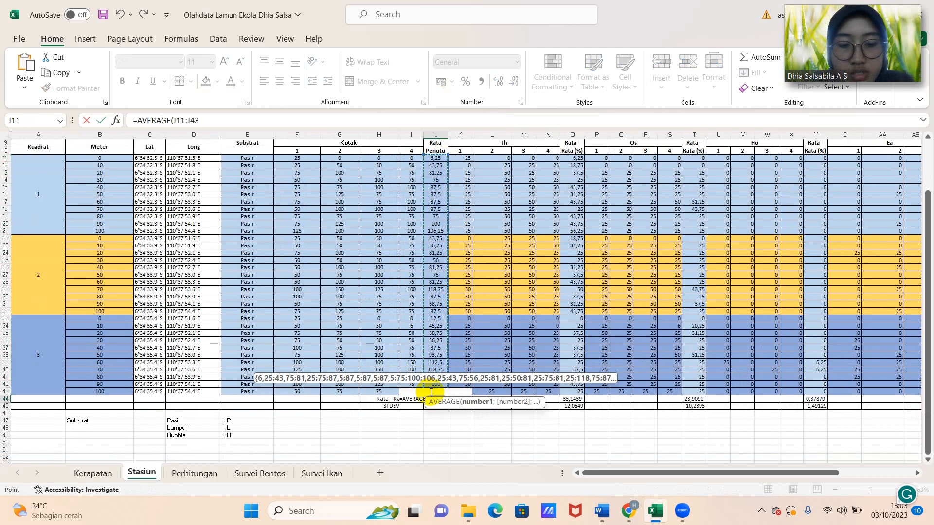
key(Return)
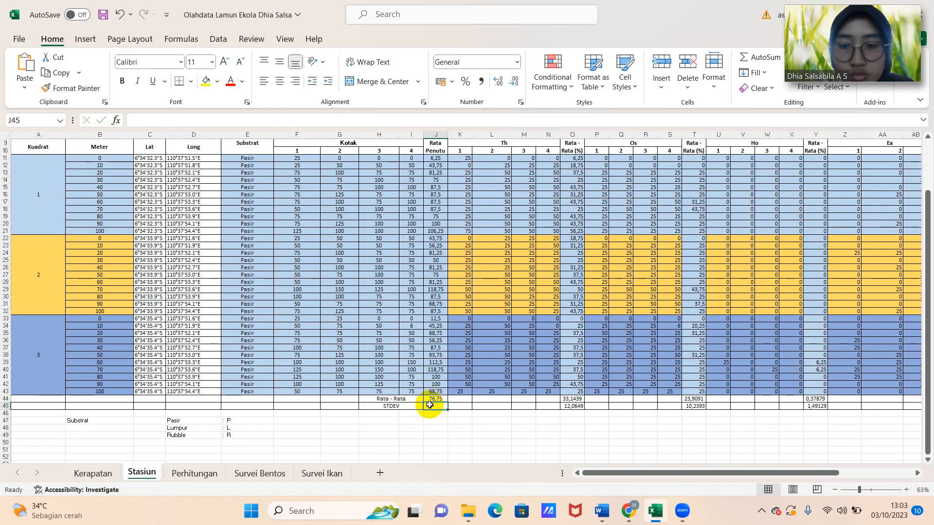
Step: Enter =STDEV.P(J11:J43) in the STDEV cell J45 for the standard deviation of the total seagrass cover
text(=ST)
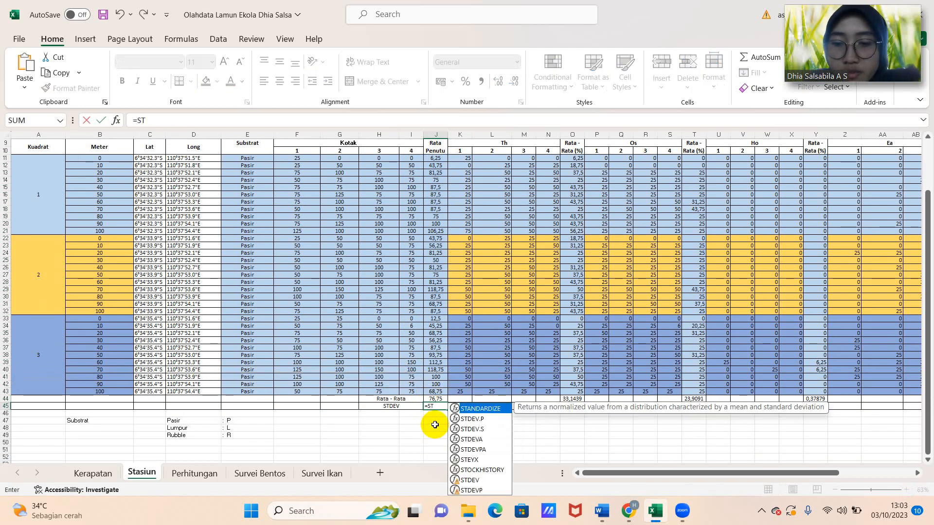
text(DEV)
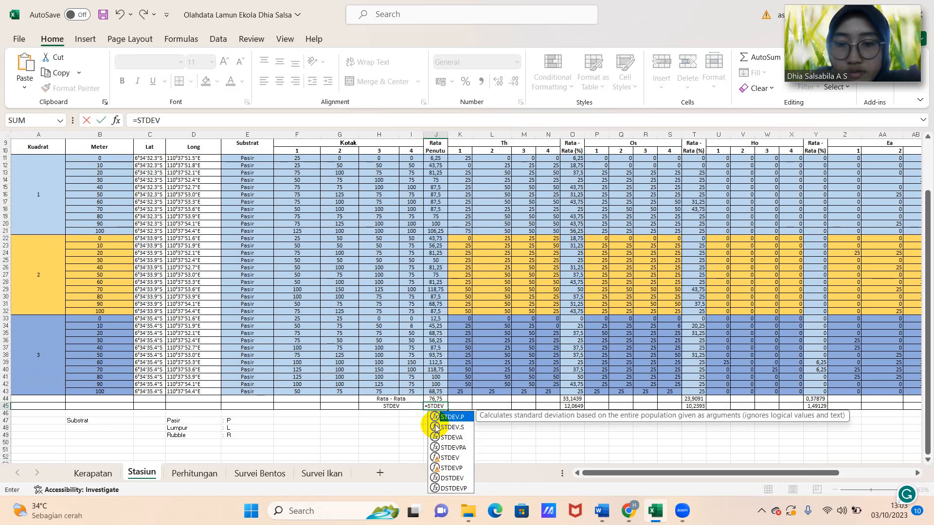
text(.P)
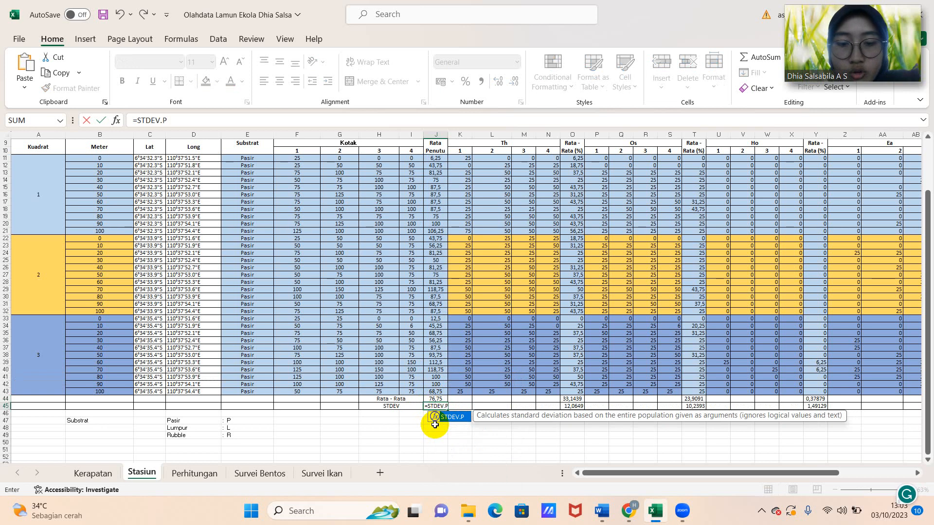
text(()
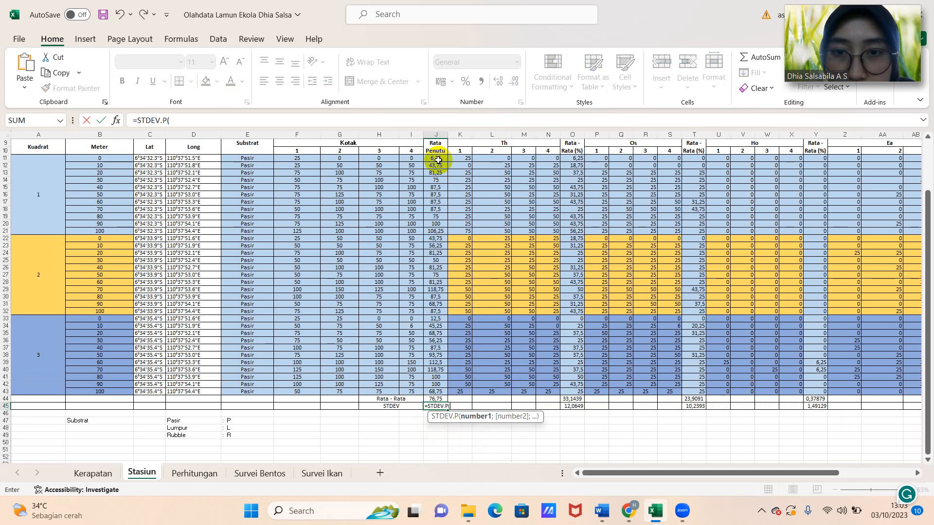
drag(439, 160, 439, 392)
key(Return)
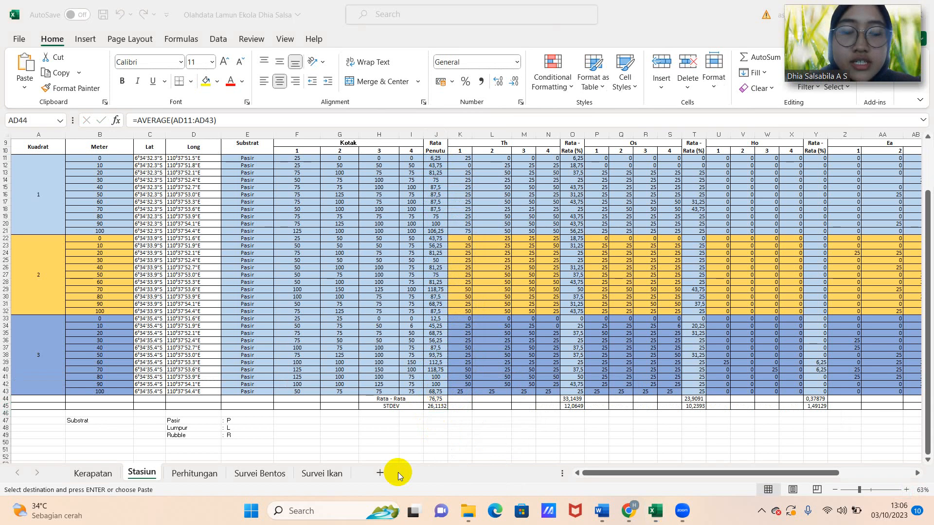
Step: Paste the copied Ea average from Stasiun cell AD44 as a value into the Ea dominance cell F4 on the Perhitungan sheet
scroll(428, 358, up, 1)
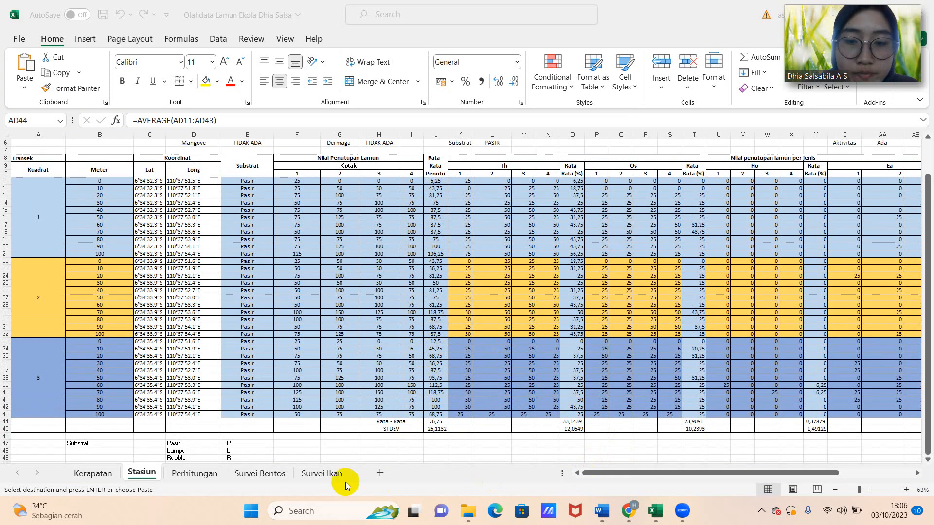
click(212, 476)
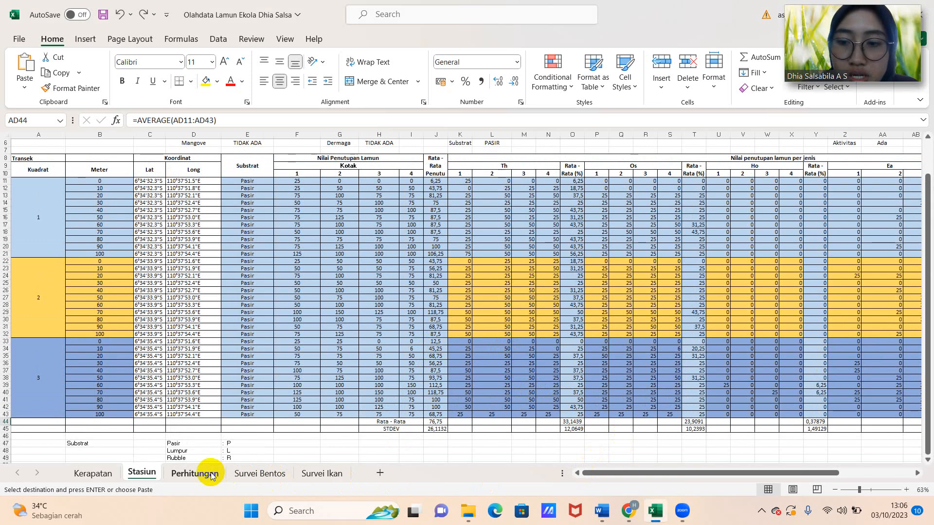
click(212, 476)
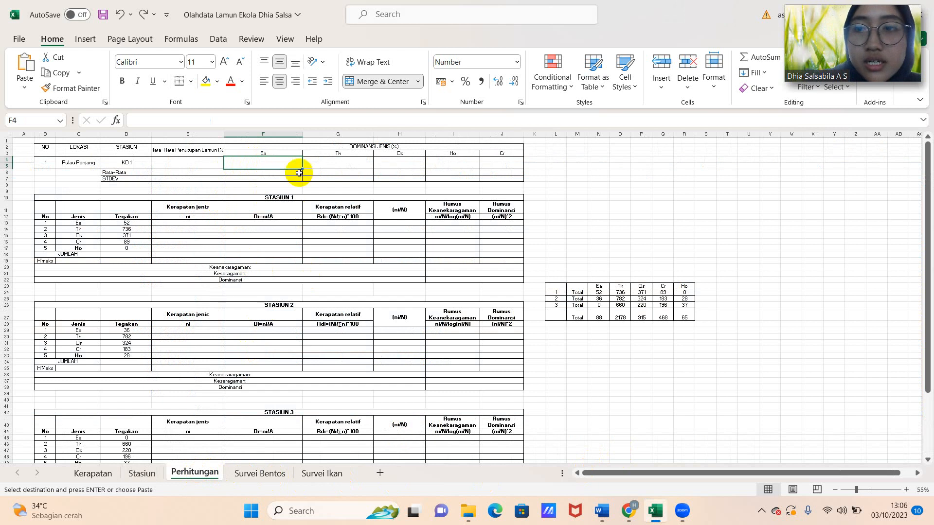
click(142, 473)
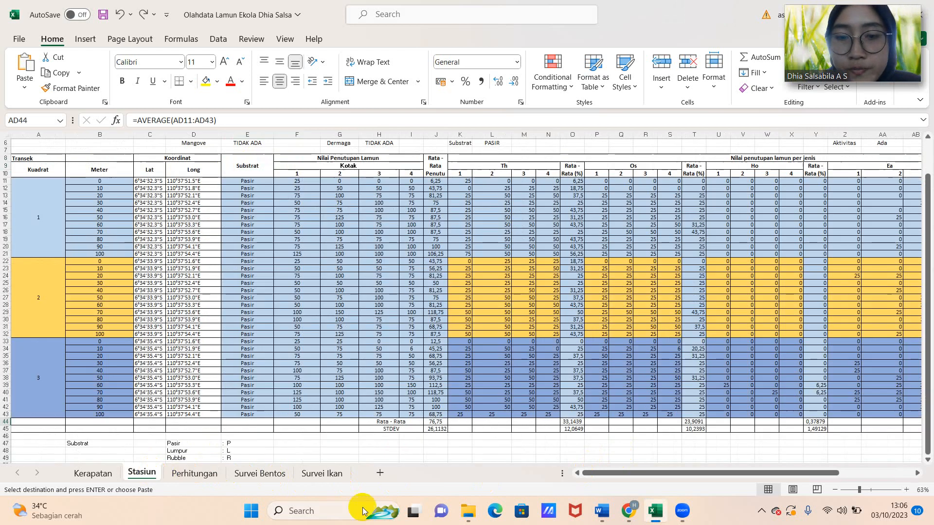
drag(617, 472, 656, 473)
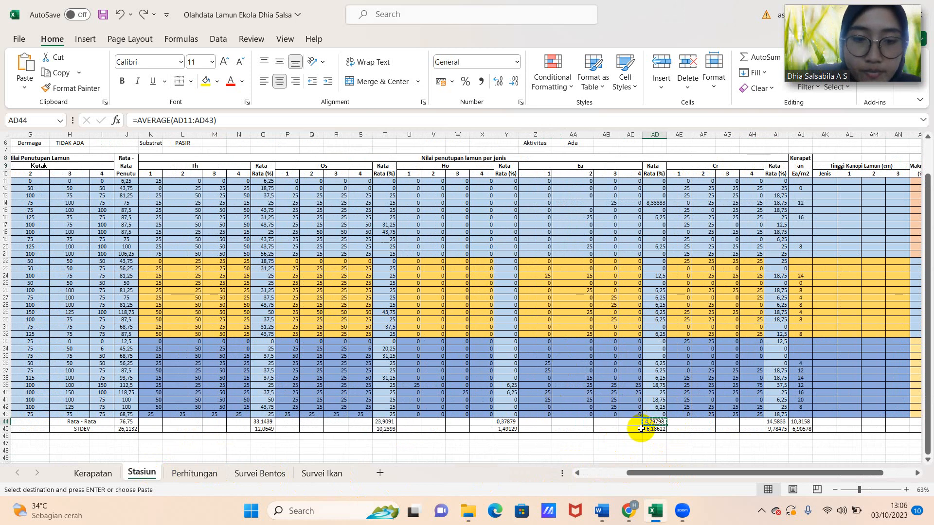
click(201, 473)
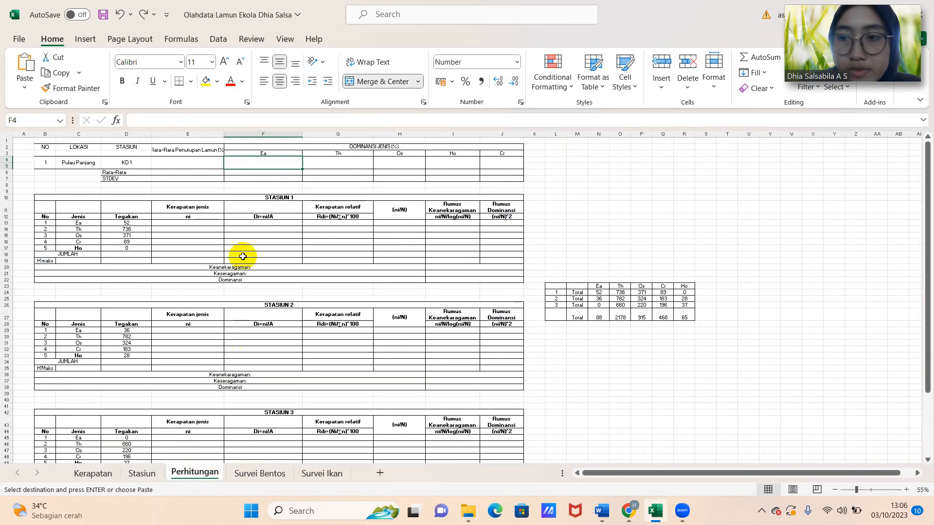
key(ctrl+v)
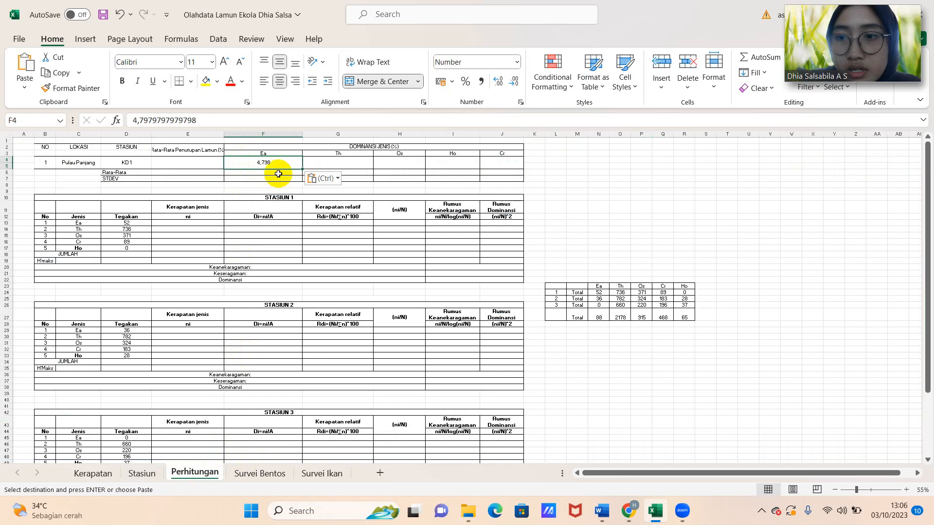
Step: Try to paste the copied Ea average as a value into the Rata-Rata cell F6 using the previous paste's options
click(278, 173)
click(334, 179)
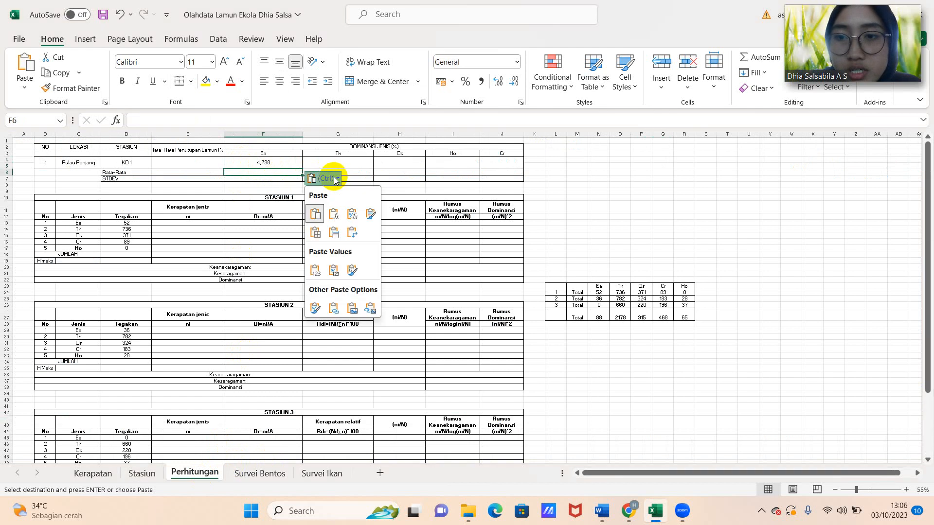
click(315, 270)
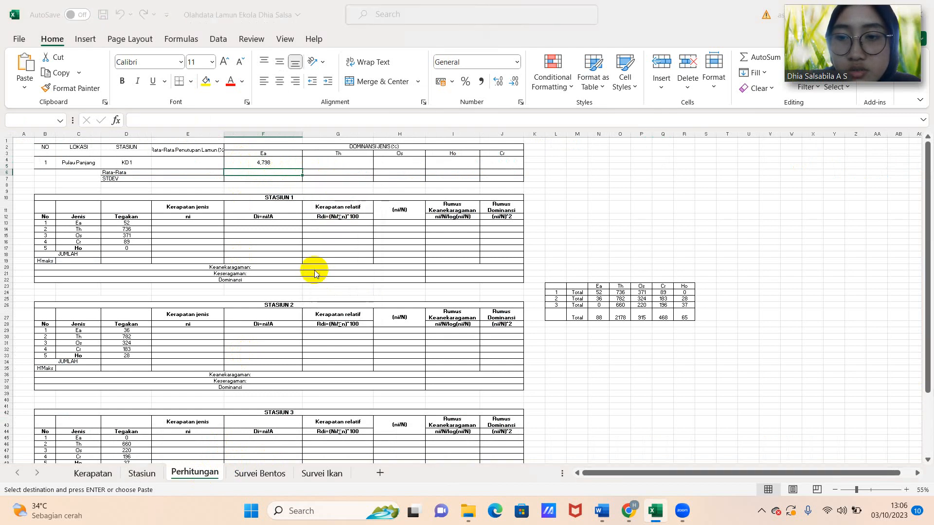
click(459, 291)
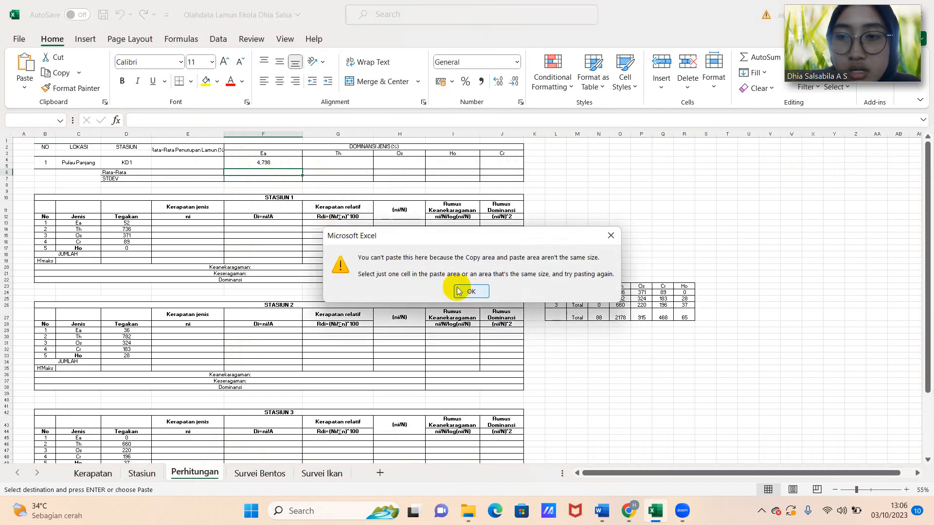
click(610, 236)
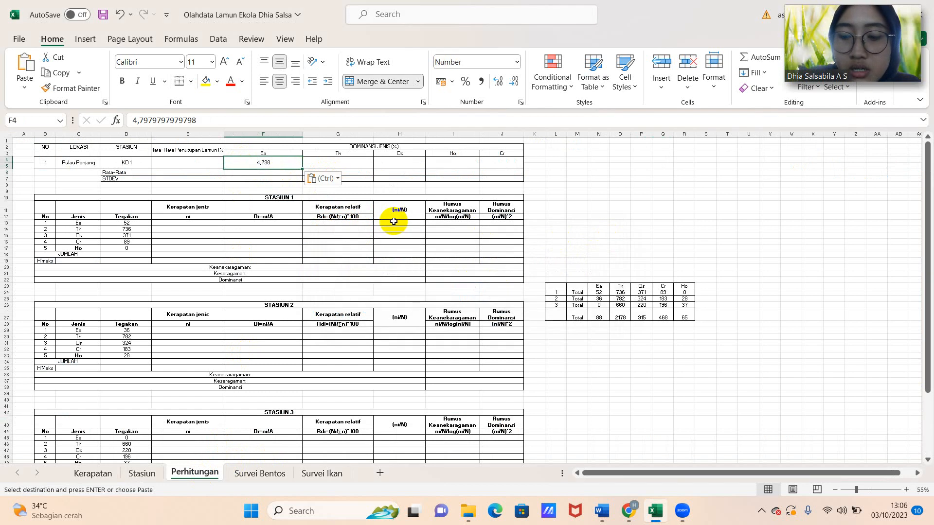
key(Return)
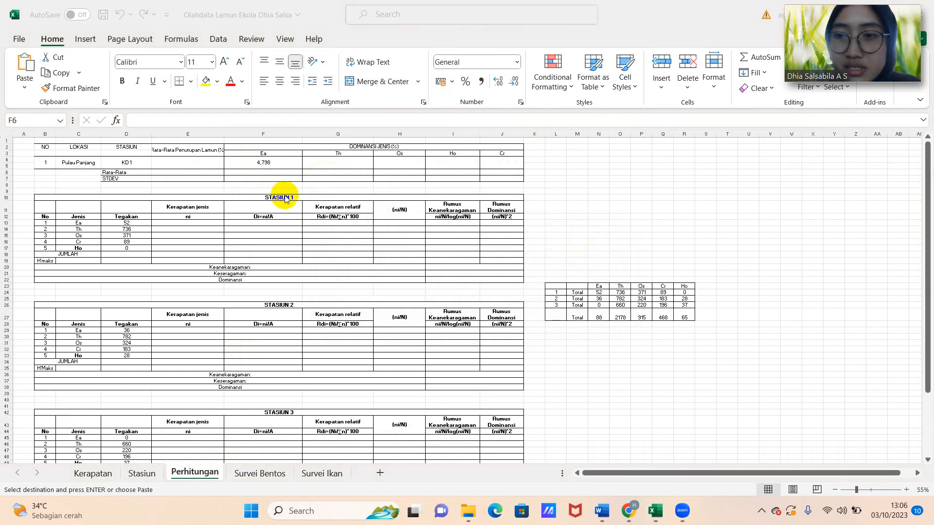
Step: Paste the copied Ea average into the Rata-Rata cell F6 as a value only
click(252, 171)
key(ctrl+v)
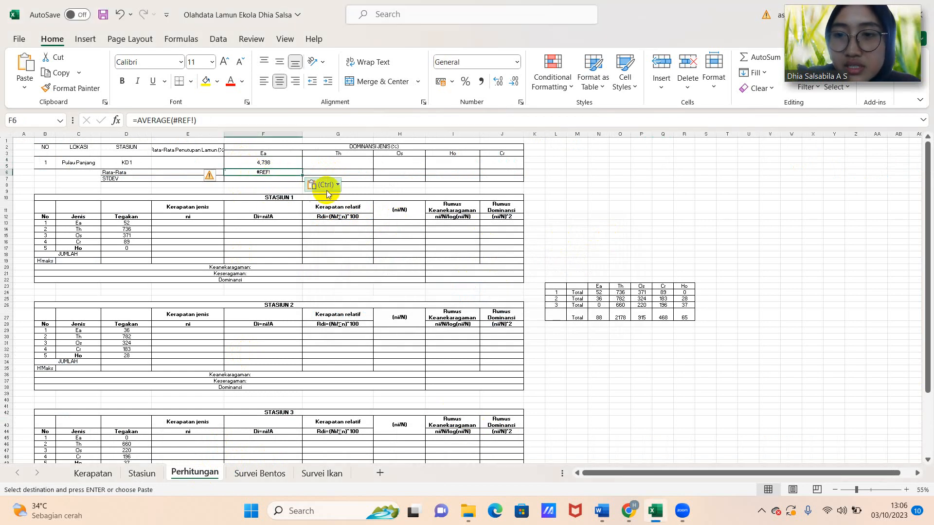
click(337, 184)
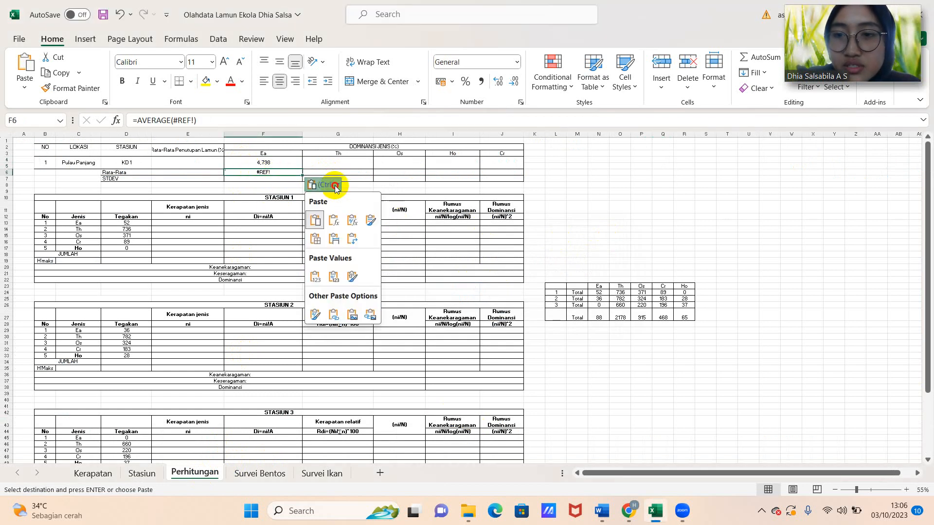
click(315, 277)
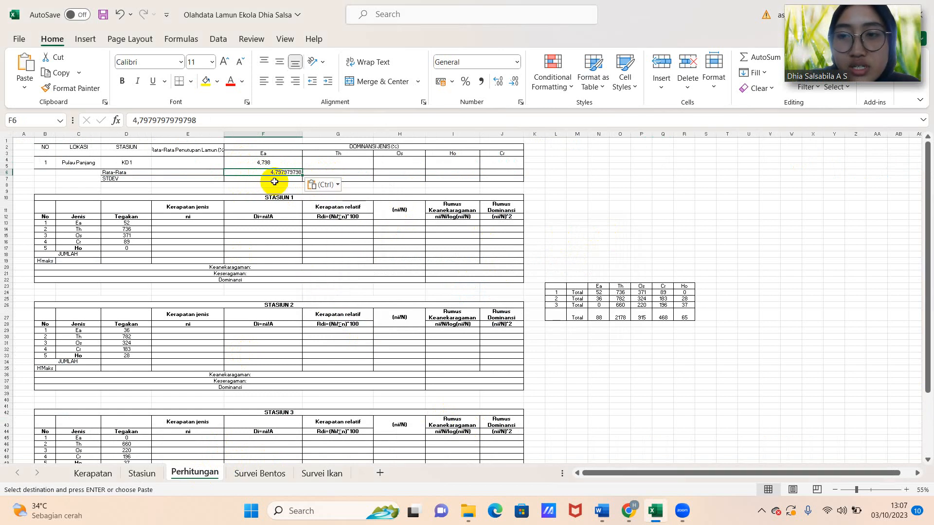
Step: Copy the Ea standard deviation from Stasiun cell AD45 and paste it as a value into the STDEV cell F7 on the Perhitungan sheet
click(142, 474)
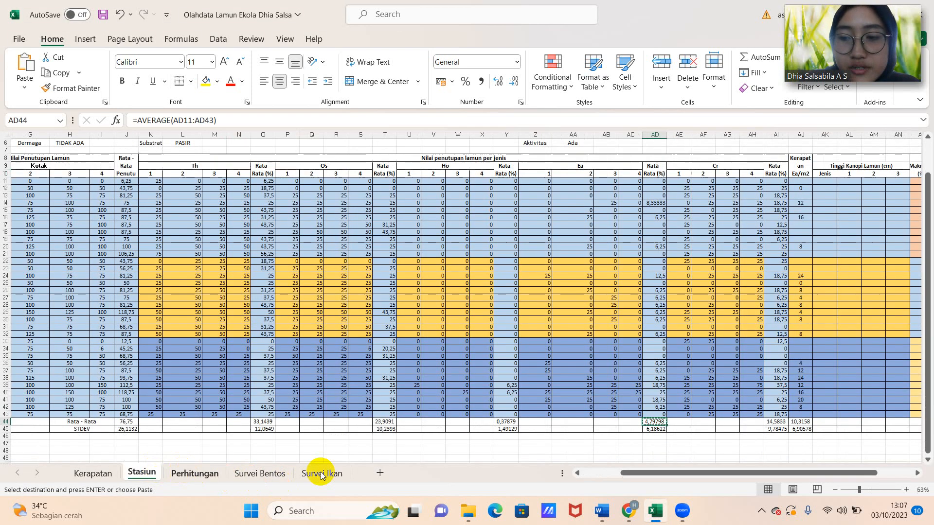
click(659, 430)
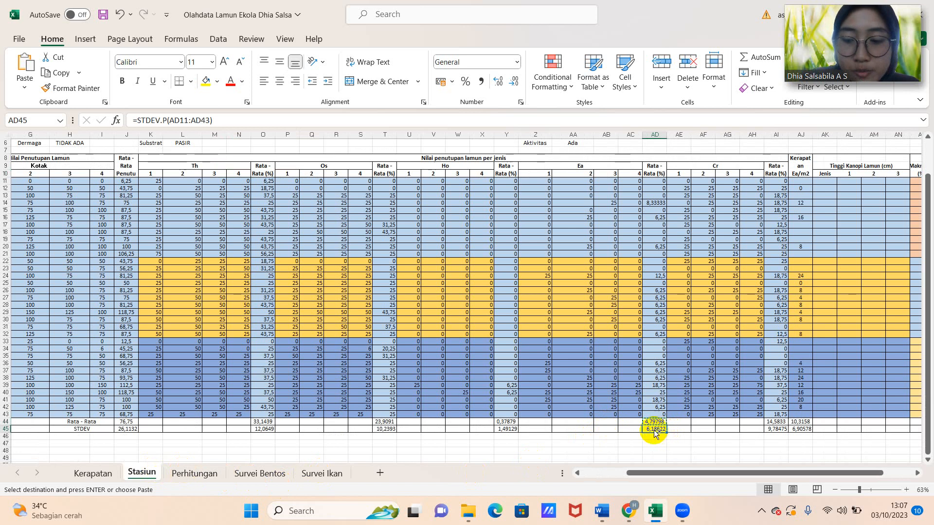
click(197, 473)
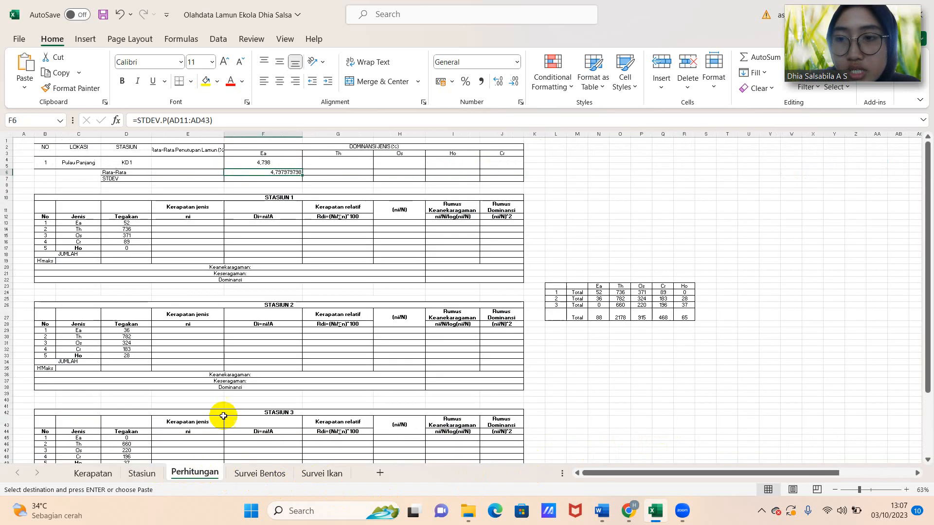
click(284, 179)
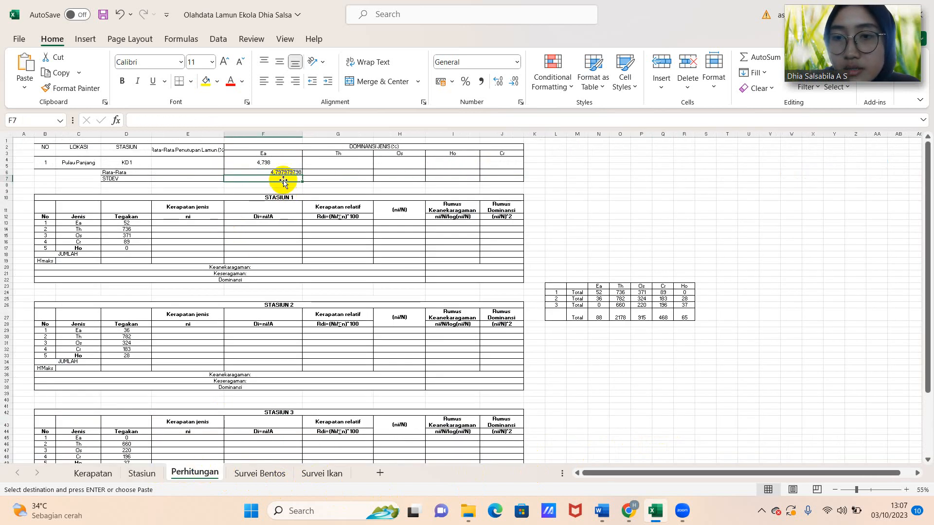
text(=STDEV.P(#REF!))
click(323, 190)
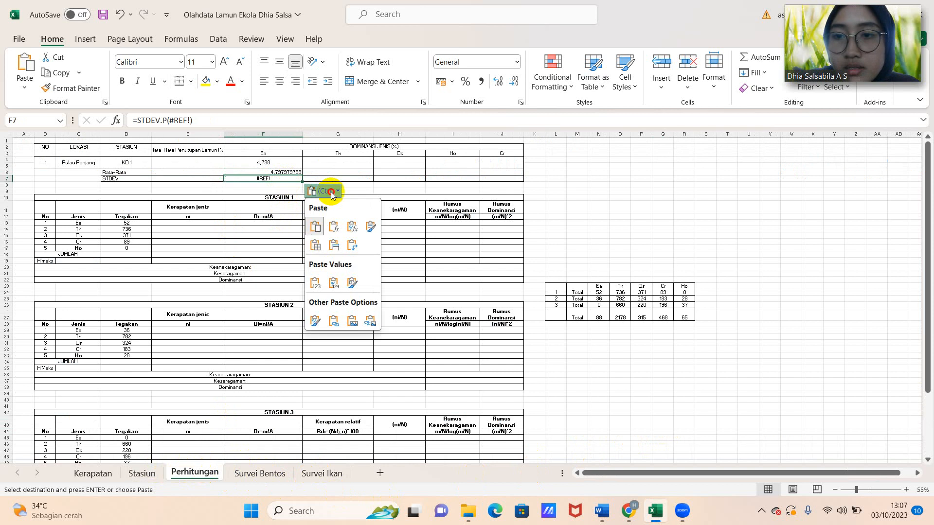
click(316, 287)
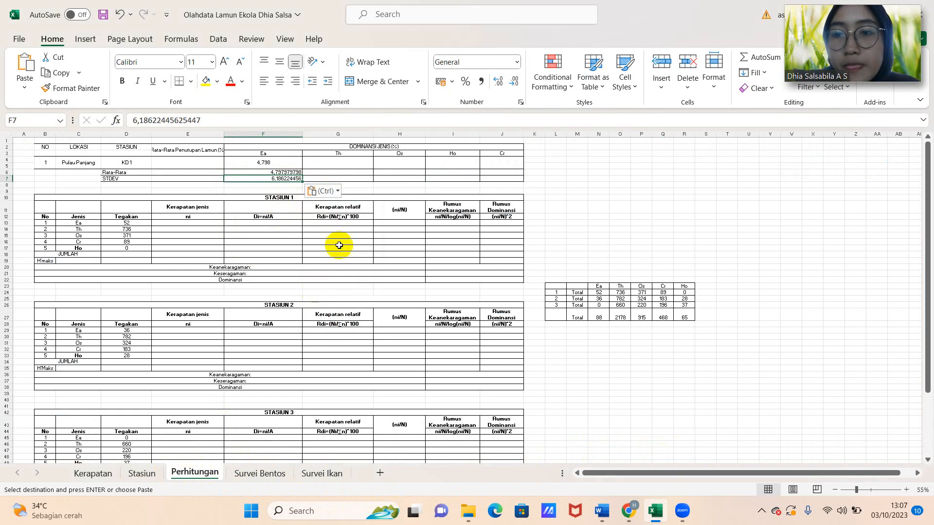
Step: Copy the Th average from Stasiun cell O44 and paste it as a value into the Th dominance cell G4 on the Perhitungan sheet
click(335, 167)
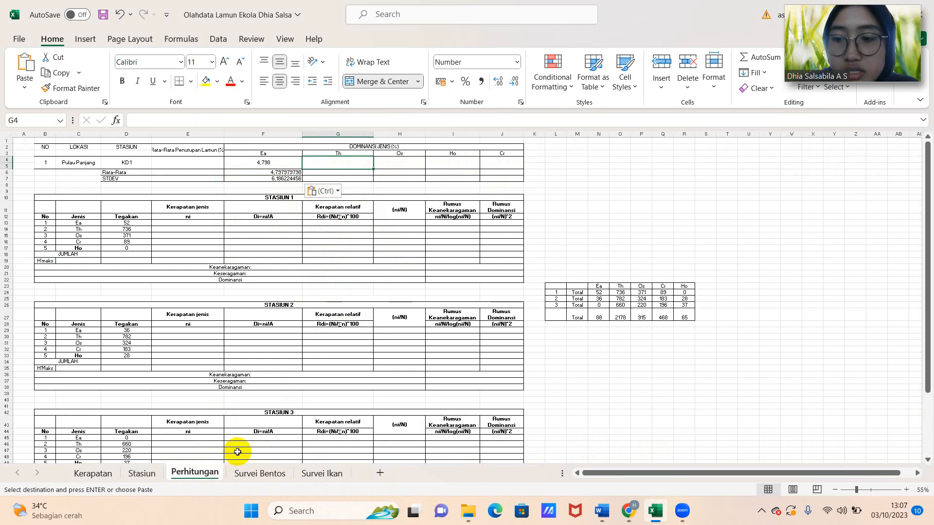
key(ctrl)
click(145, 474)
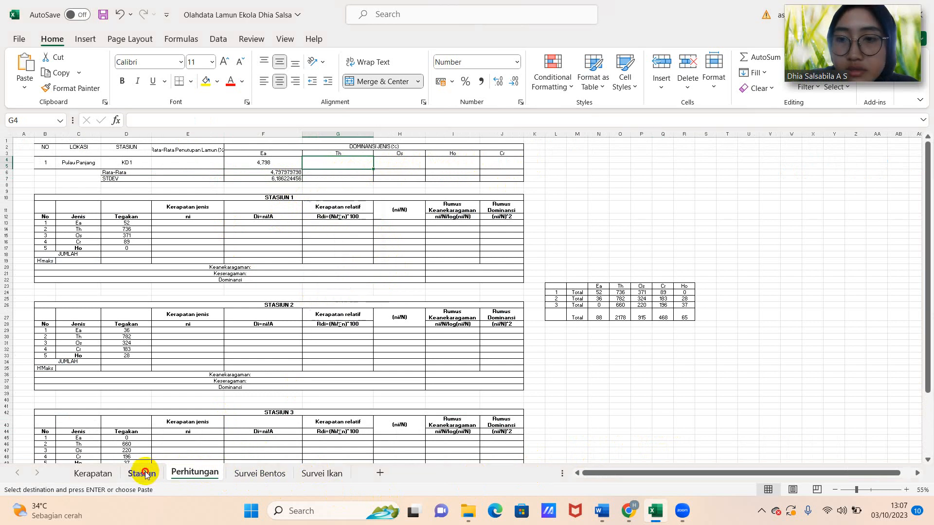
click(150, 474)
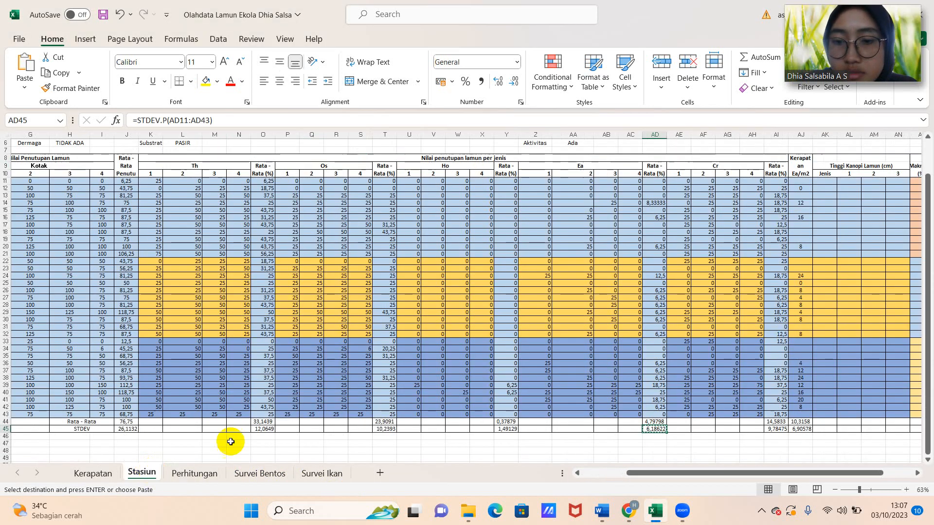
click(264, 422)
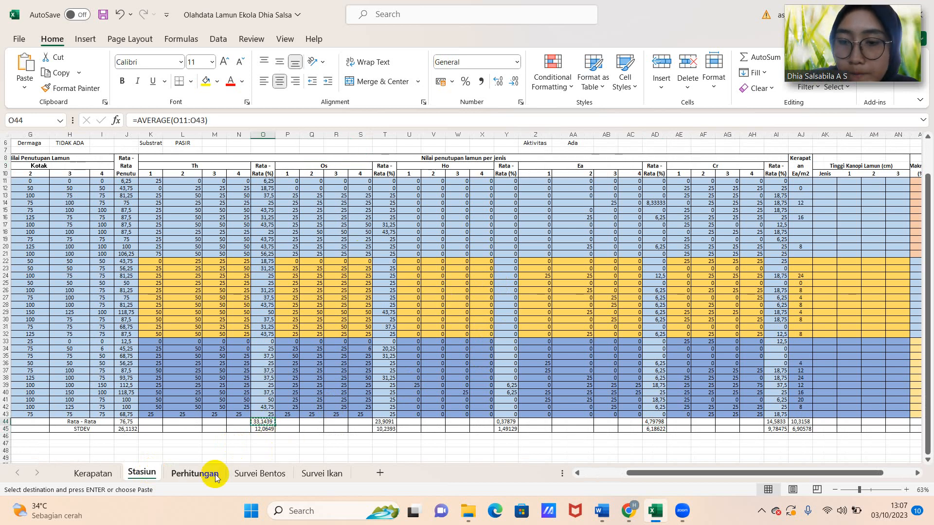
click(194, 473)
click(313, 166)
key(ctrl+v)
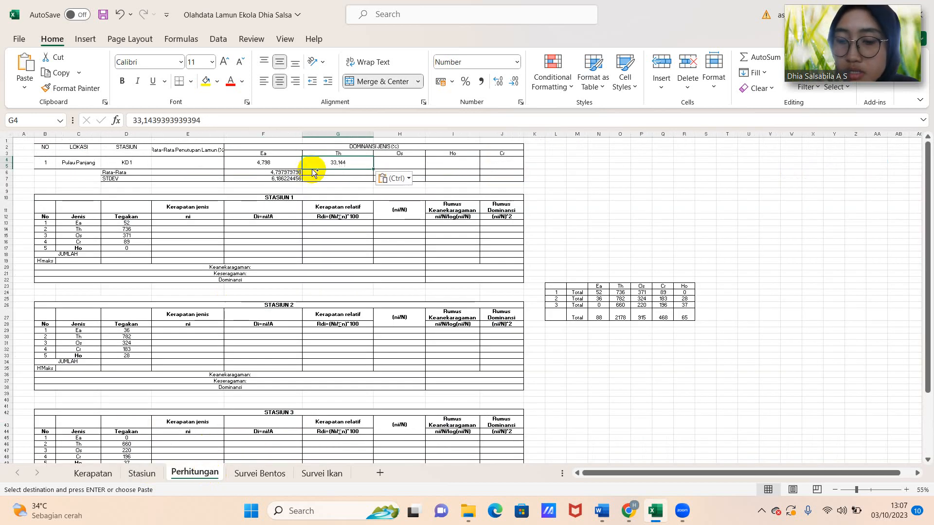
Step: Paste the copied Th average as a value only into the Rata-Rata cell G6
click(312, 174)
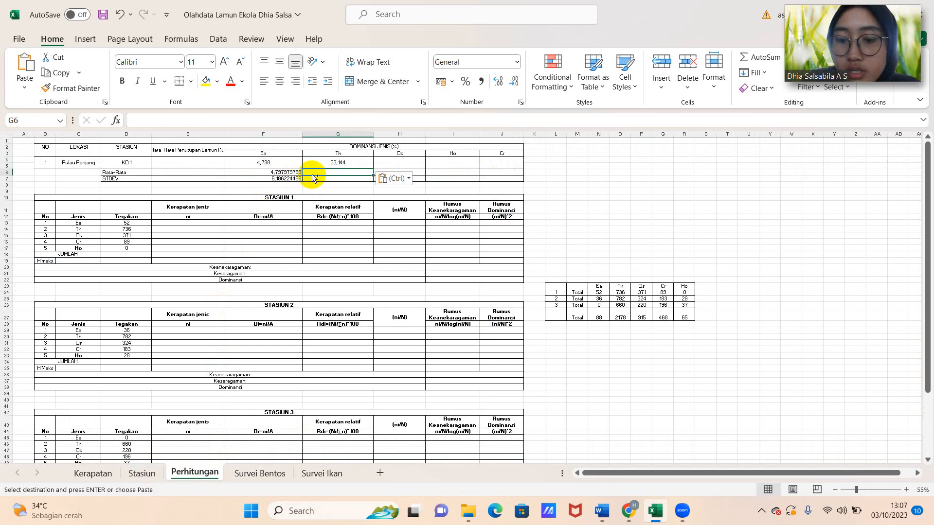
key(ctrl+v)
click(393, 185)
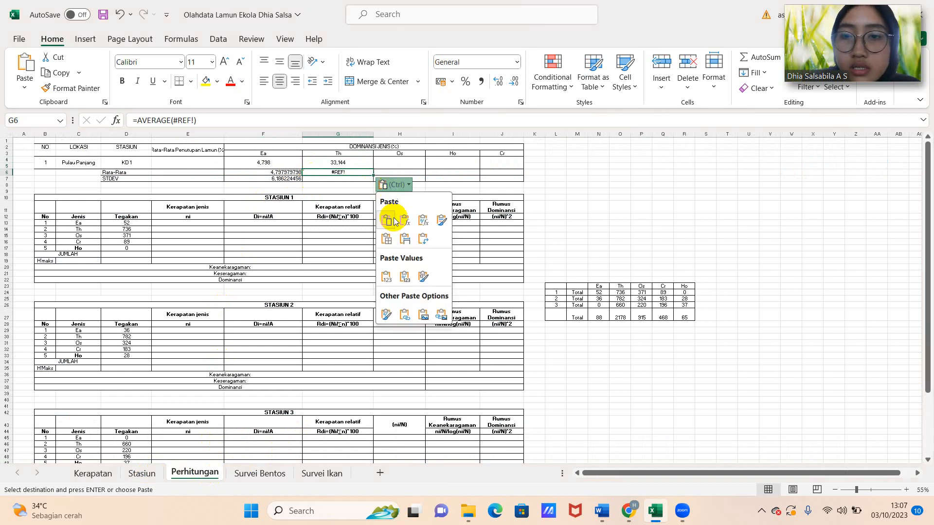
click(386, 275)
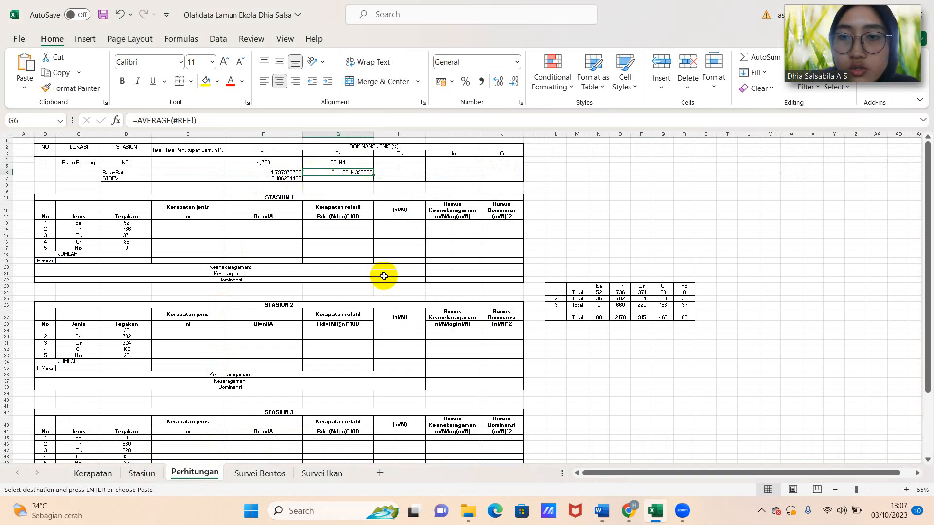
Step: Copy the Th standard deviation from Stasiun cell O45 and paste it as a value into the STDEV cell G7 on the Perhitungan sheet
click(145, 473)
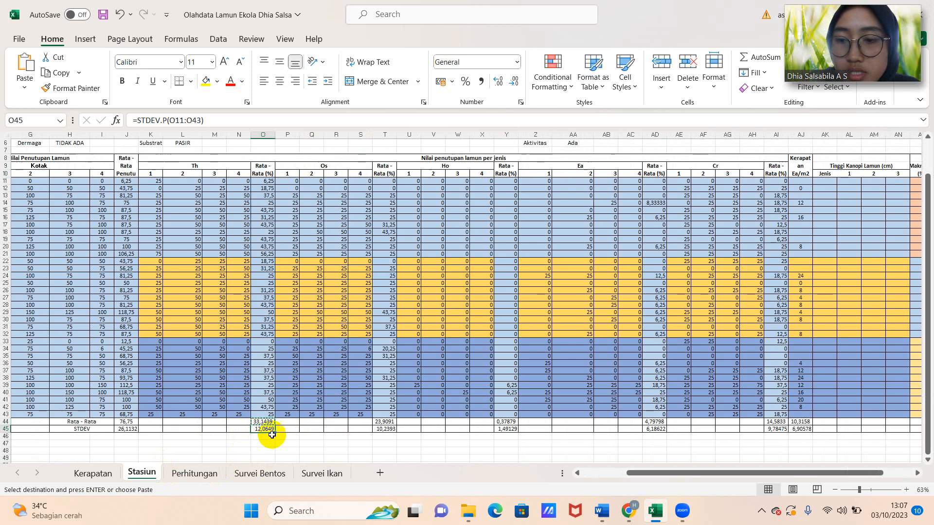
click(195, 473)
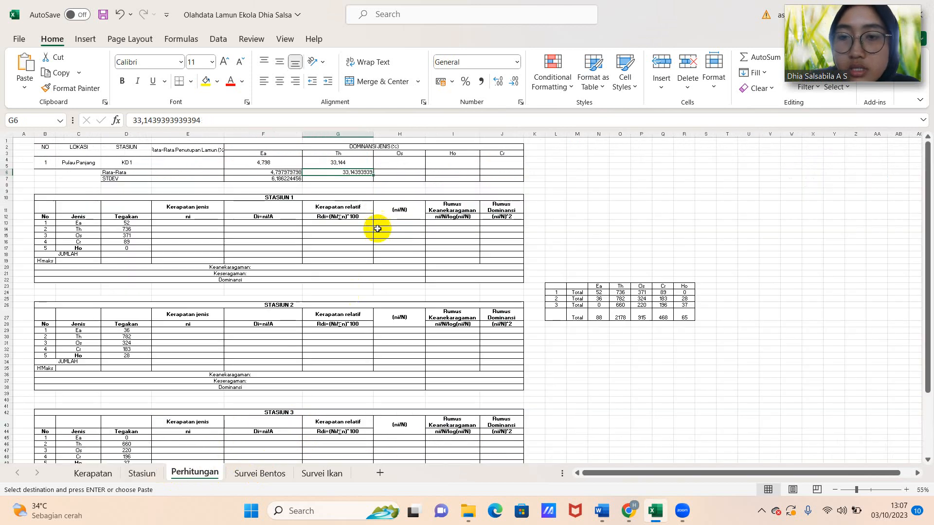
click(364, 180)
text(=STDEV.P(#REF!))
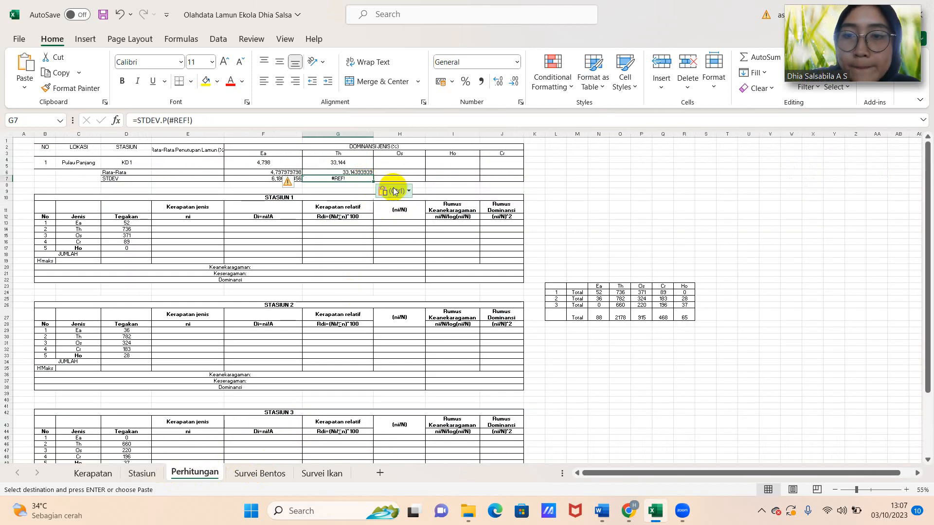
click(395, 190)
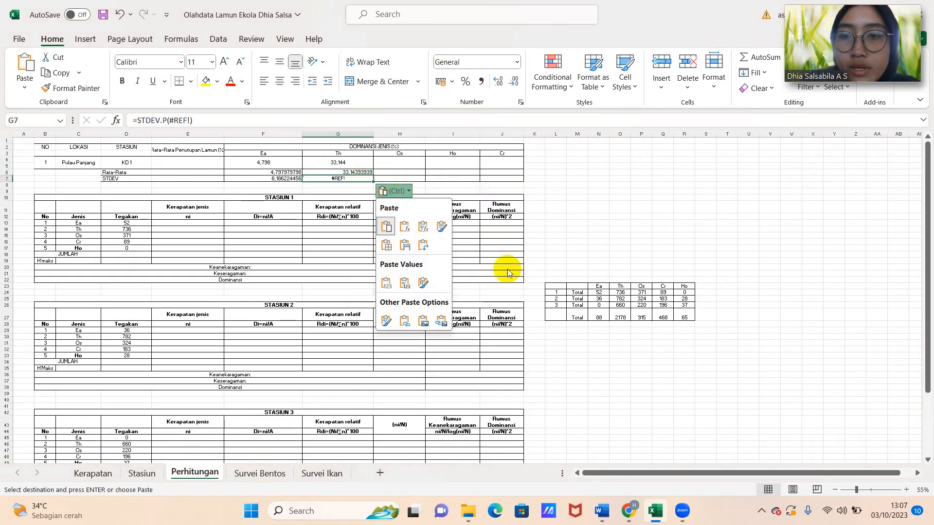
click(386, 283)
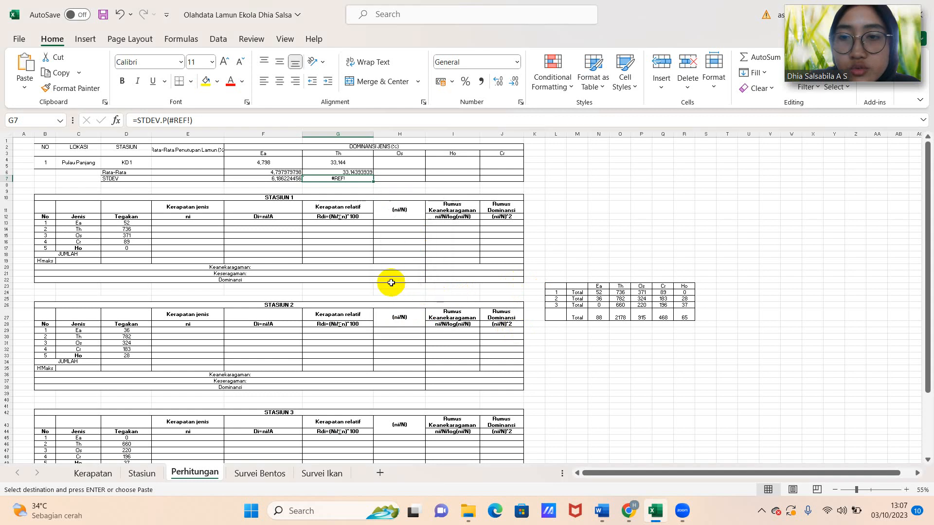
Step: Copy the Os average from Stasiun cell T44 and paste it as a value into the Os dominance cell H4 on the Perhitungan sheet
click(141, 473)
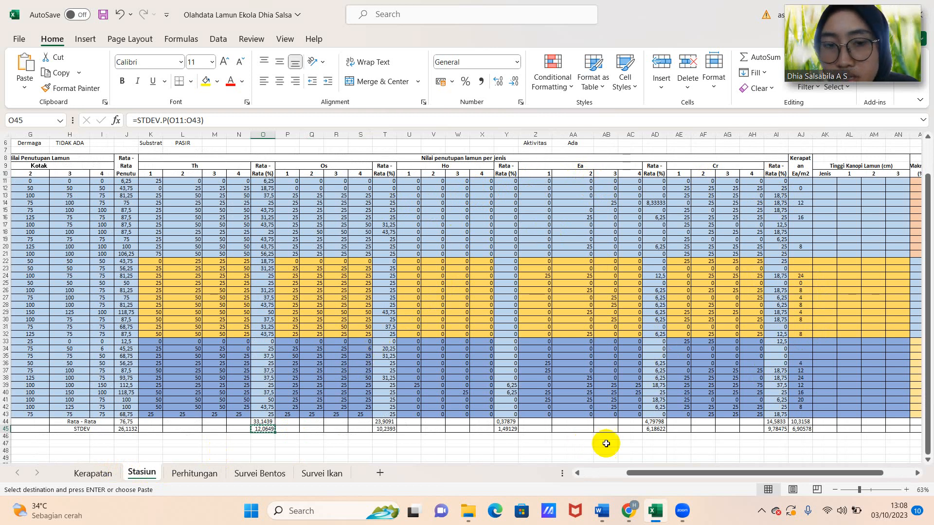
drag(640, 474, 608, 475)
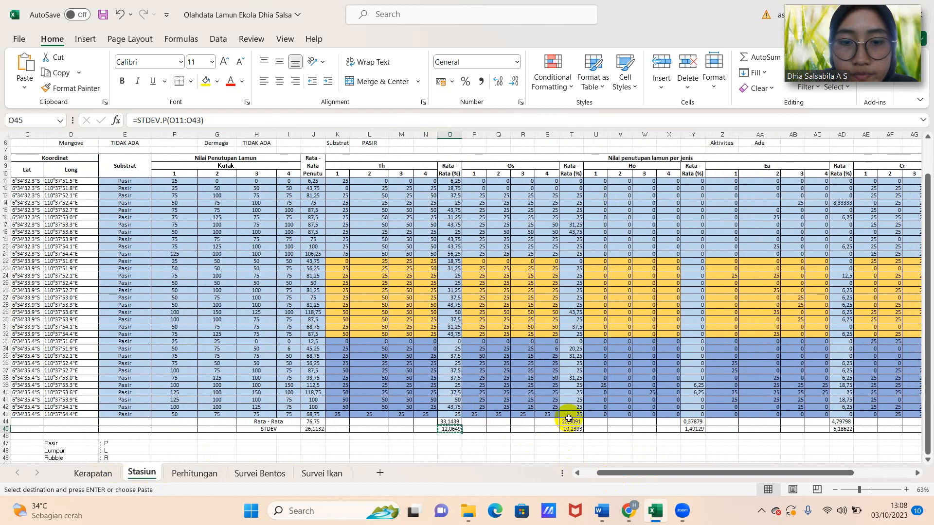
click(568, 422)
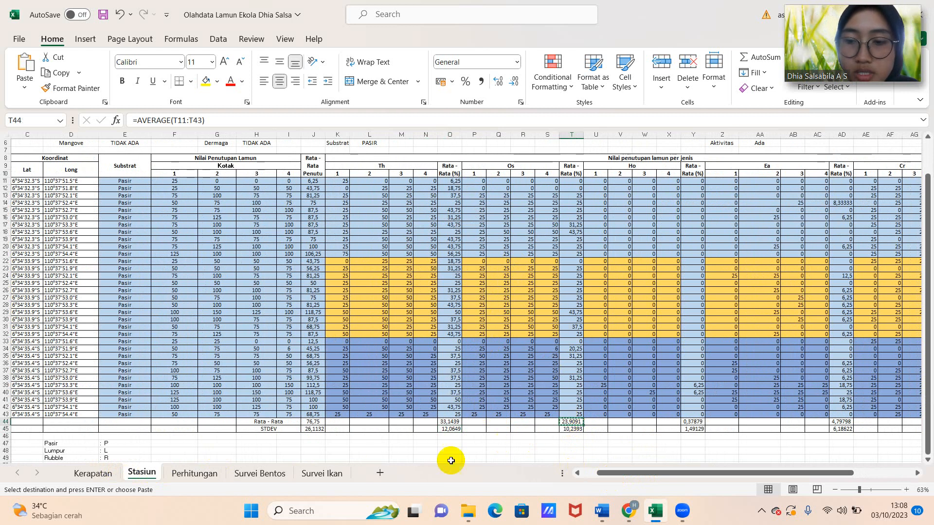
click(194, 474)
click(381, 165)
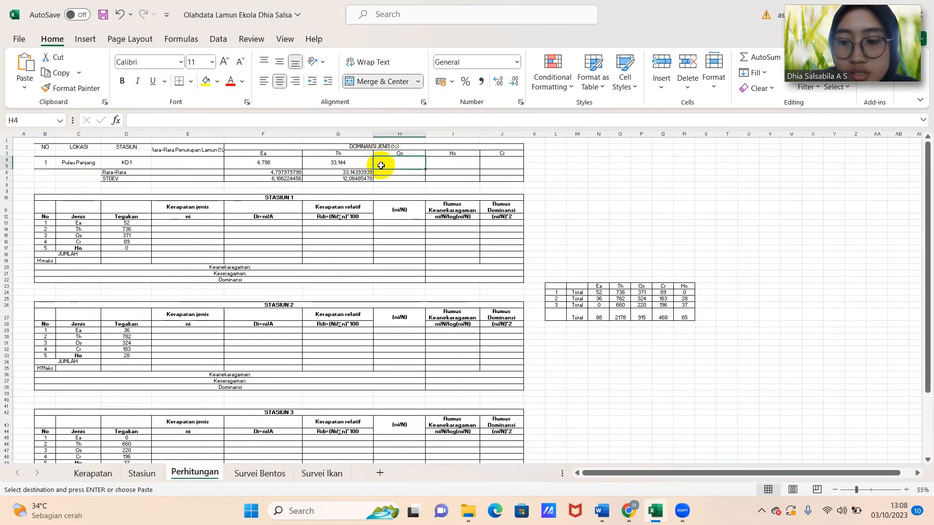
text(23,90909091)
Step: Paste the copied Os average as a value only into the Rata-Rata cell H6
click(374, 171)
key(ctrl+v)
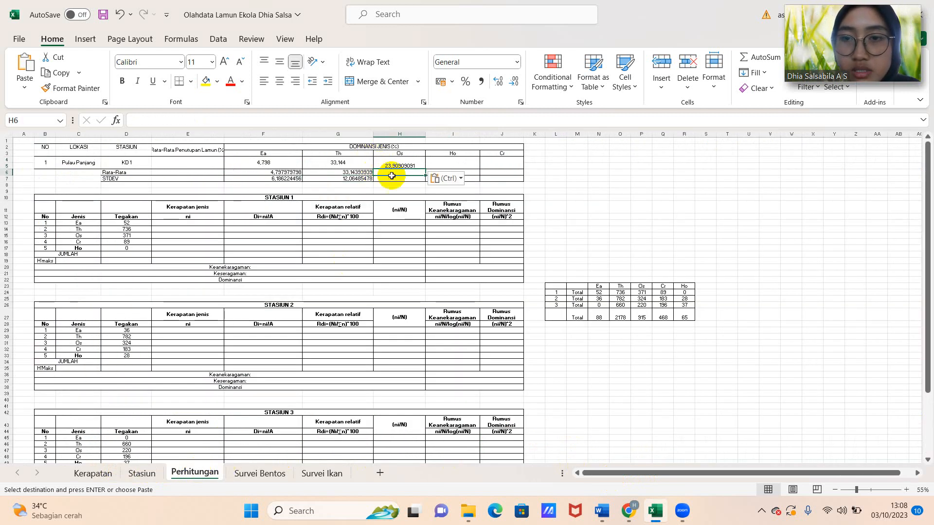
click(447, 186)
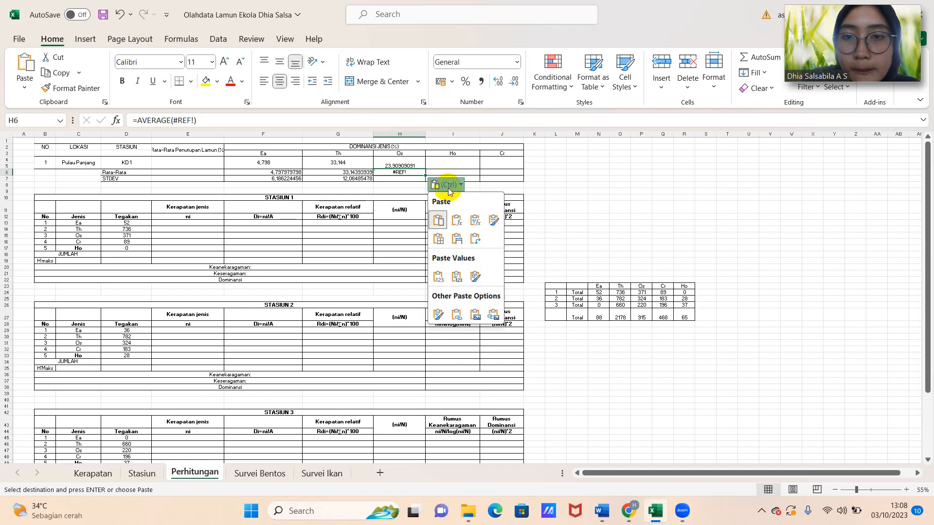
click(438, 278)
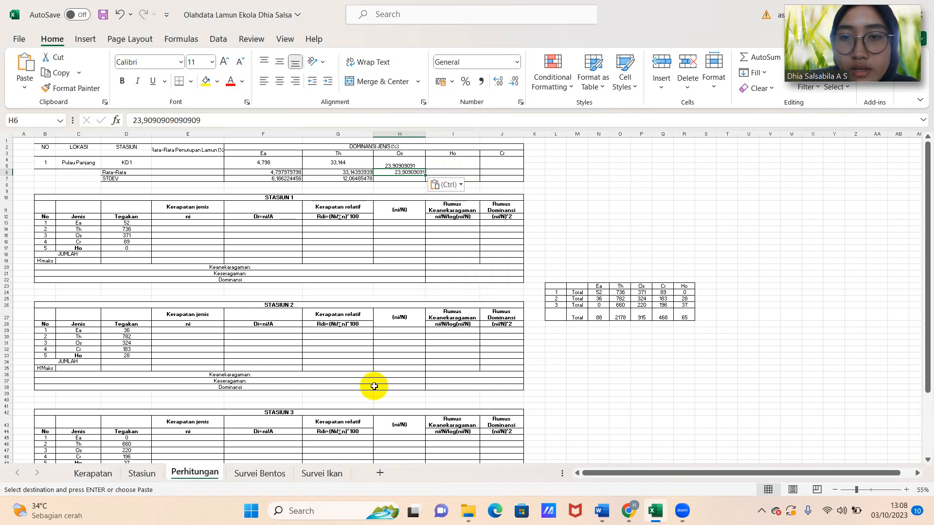
Step: Copy the Os standard deviation from Stasiun cell T45 and paste it as a value into the STDEV cell H7 on the Perhitungan sheet
click(142, 473)
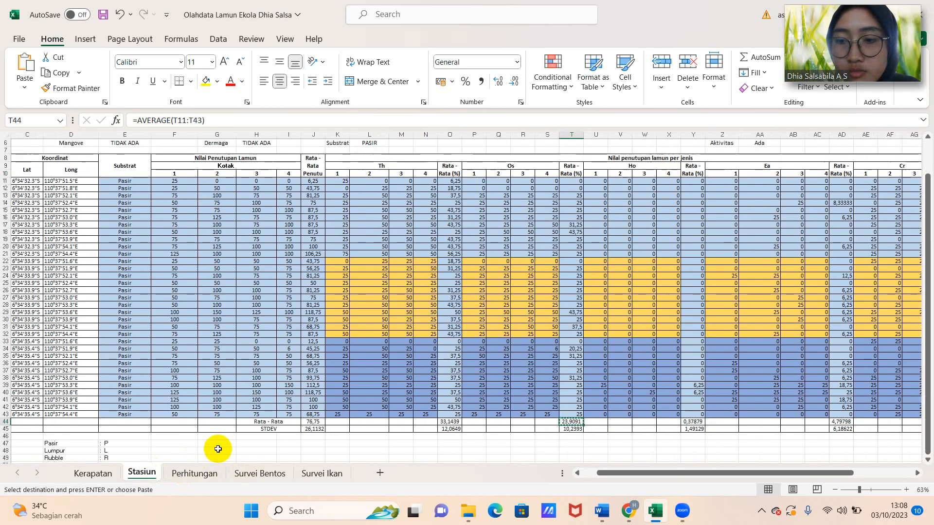
click(572, 429)
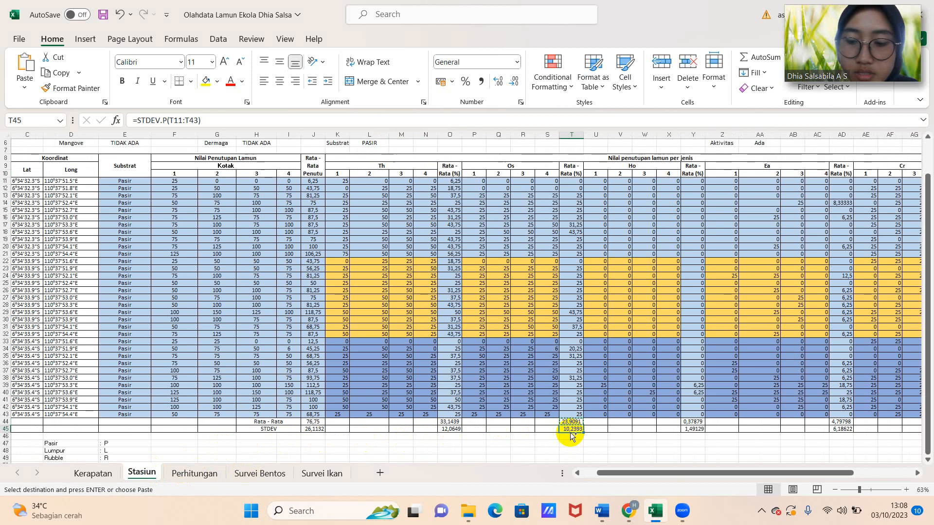
click(195, 473)
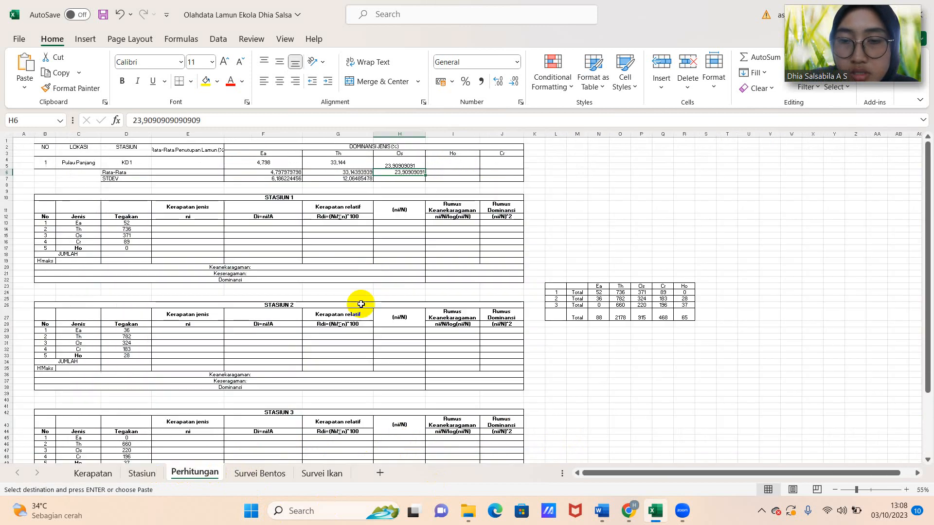
click(405, 179)
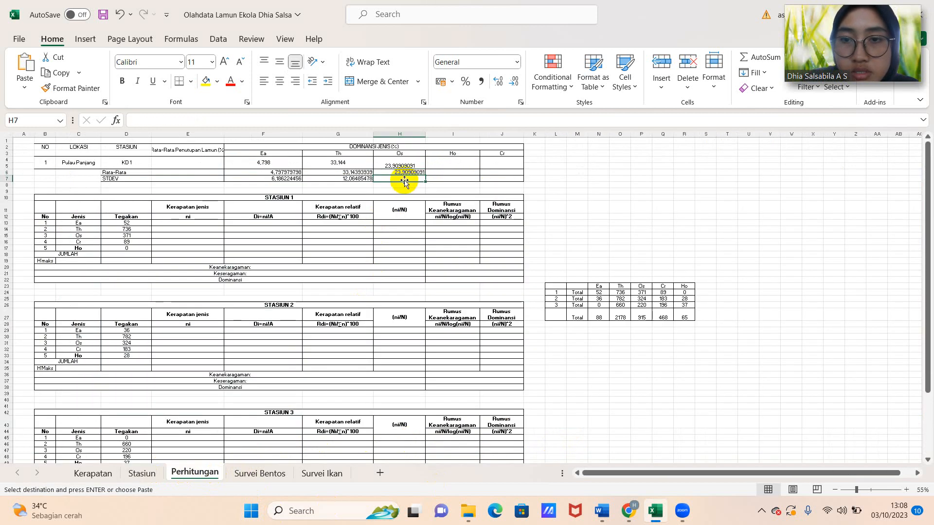
text(=STDEV.P(#REF!))
click(436, 190)
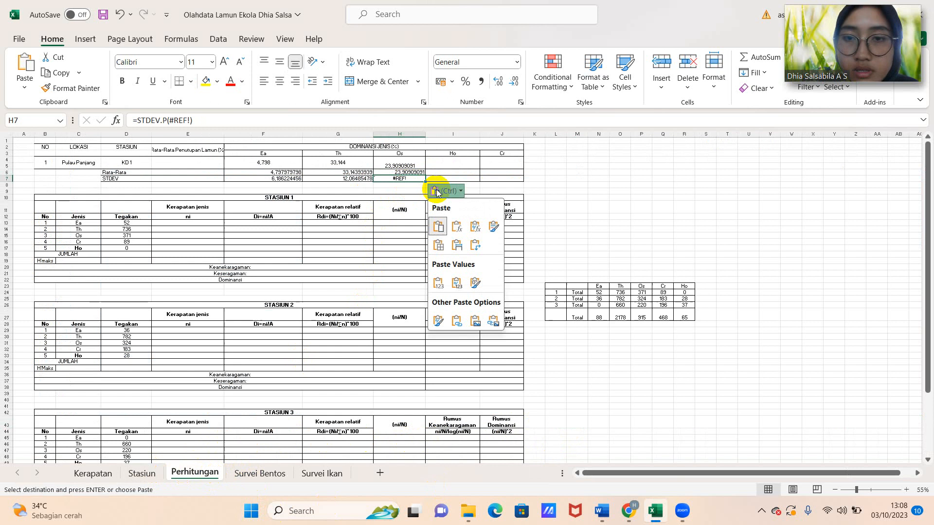
click(439, 283)
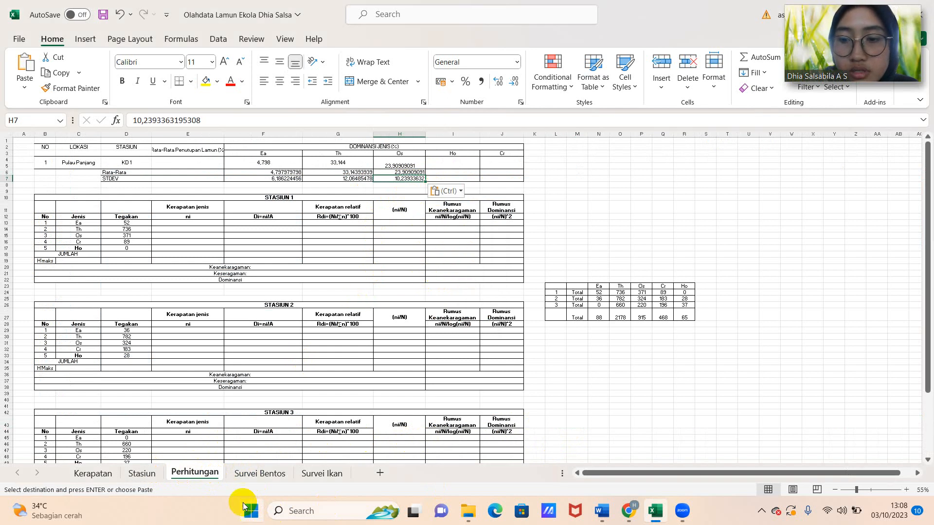
Step: Copy the Ho average from Stasiun cell Y44 and paste it as a value into the Ho dominance cell I4 on the Perhitungan sheet
click(140, 474)
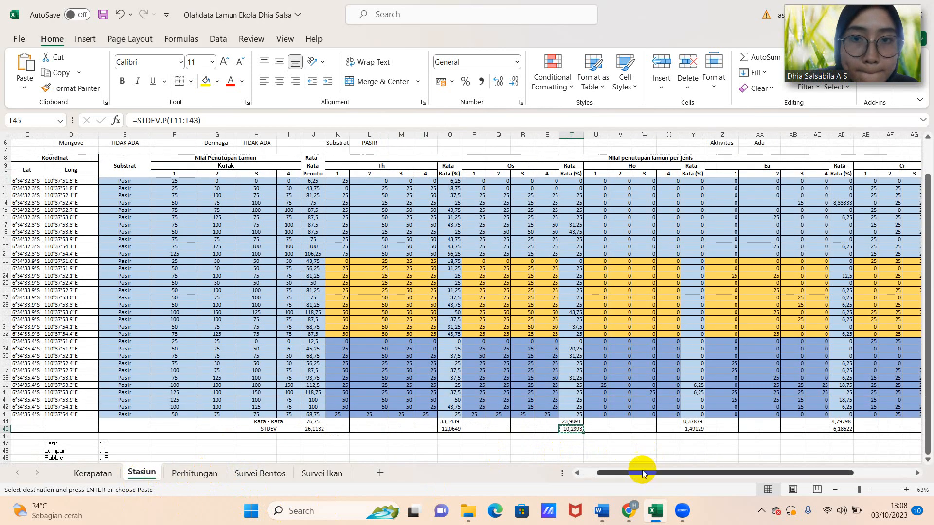
drag(623, 470, 692, 474)
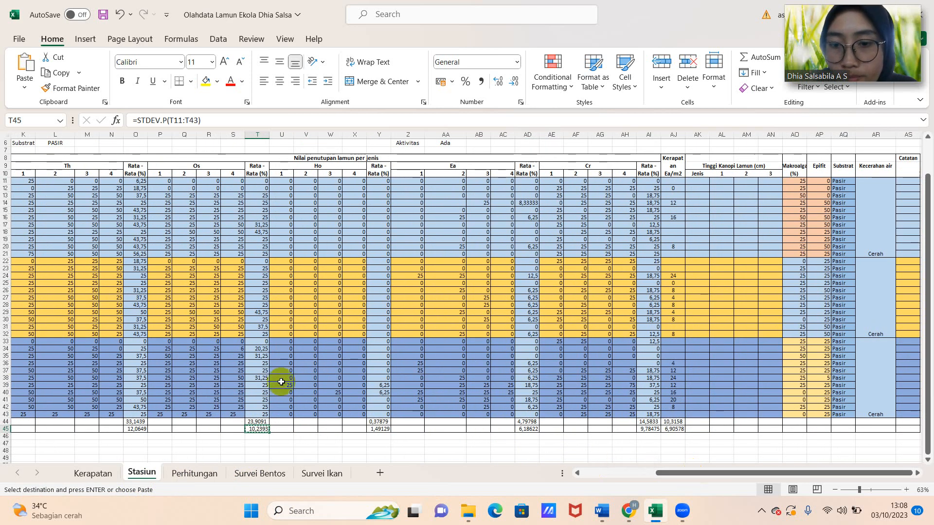
click(385, 421)
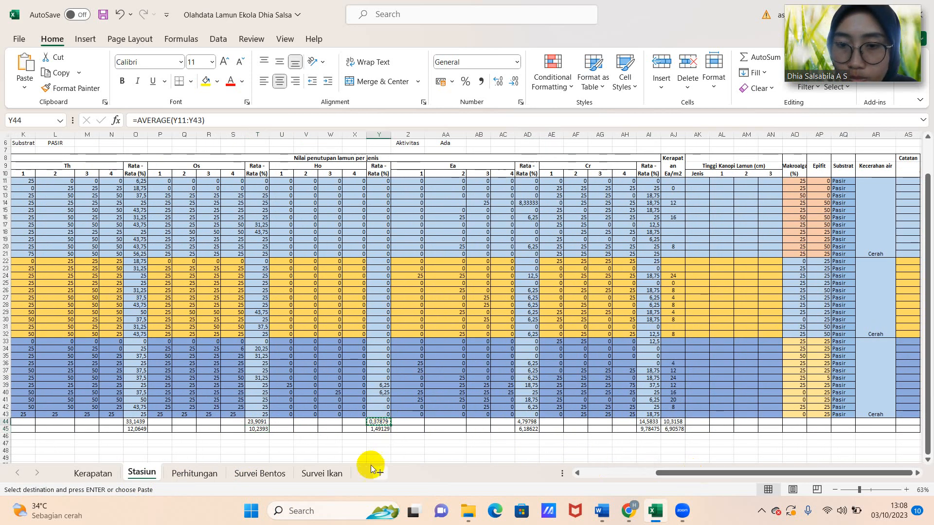
click(196, 474)
click(458, 167)
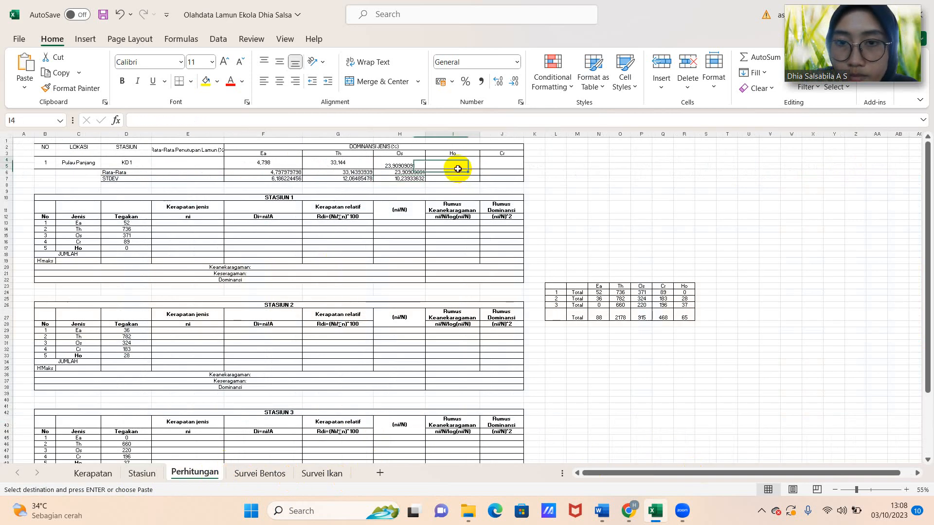
text(0,378787879)
Step: Paste the copied Ho average as a value only into the Rata-Rata cell I6
click(462, 173)
key(ctrl+v)
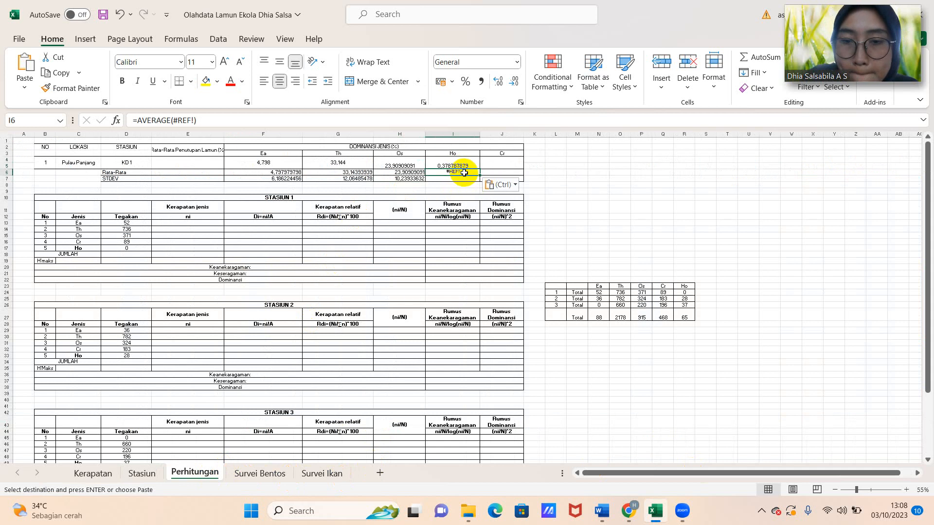
click(499, 185)
click(483, 276)
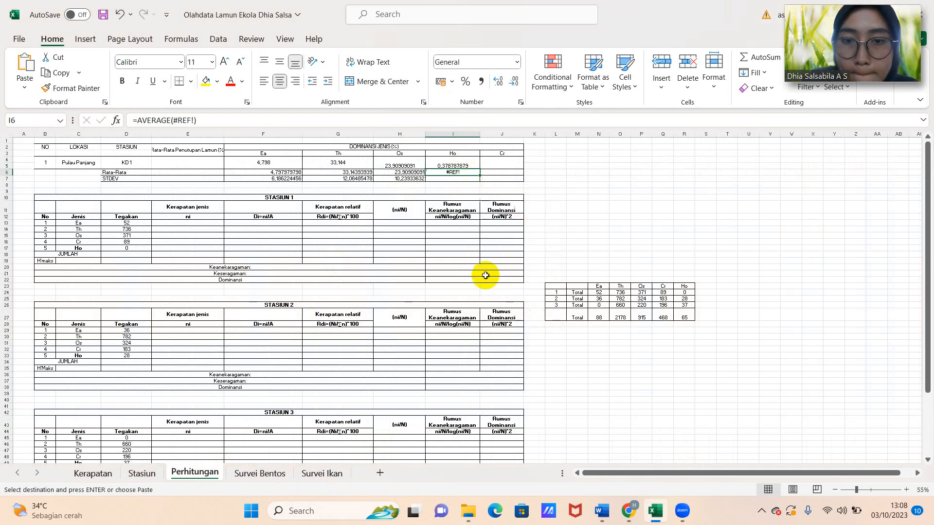
Step: Copy the Ho standard deviation from Stasiun cell Y45 and paste it as a value into the STDEV cell I7 on the Perhitungan sheet
click(142, 473)
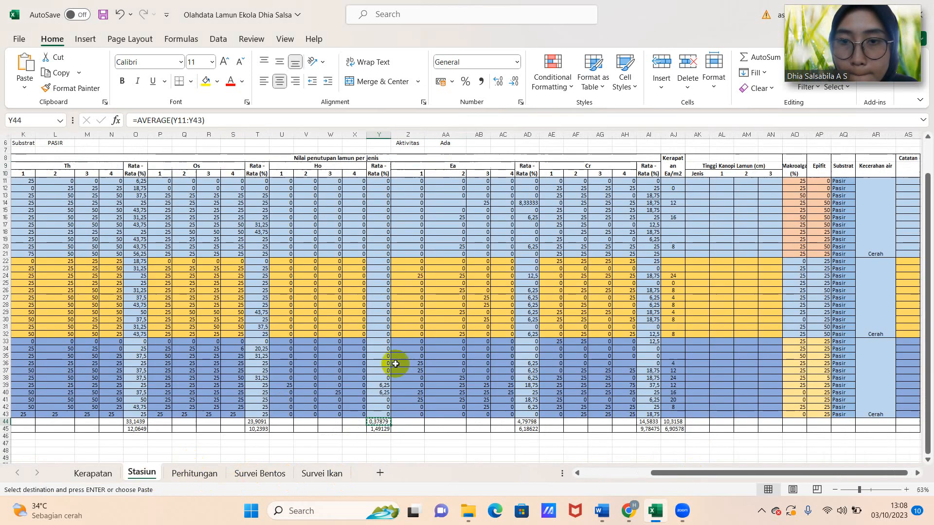
click(375, 428)
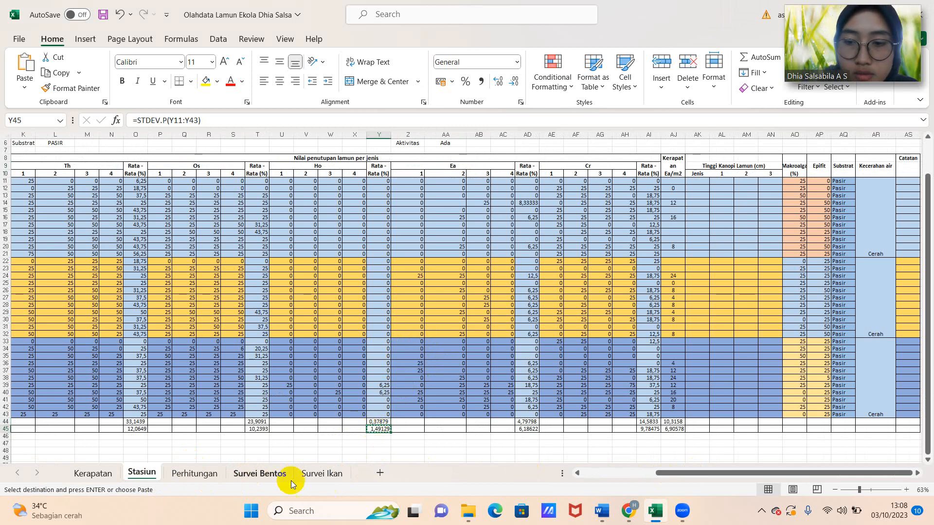
click(206, 474)
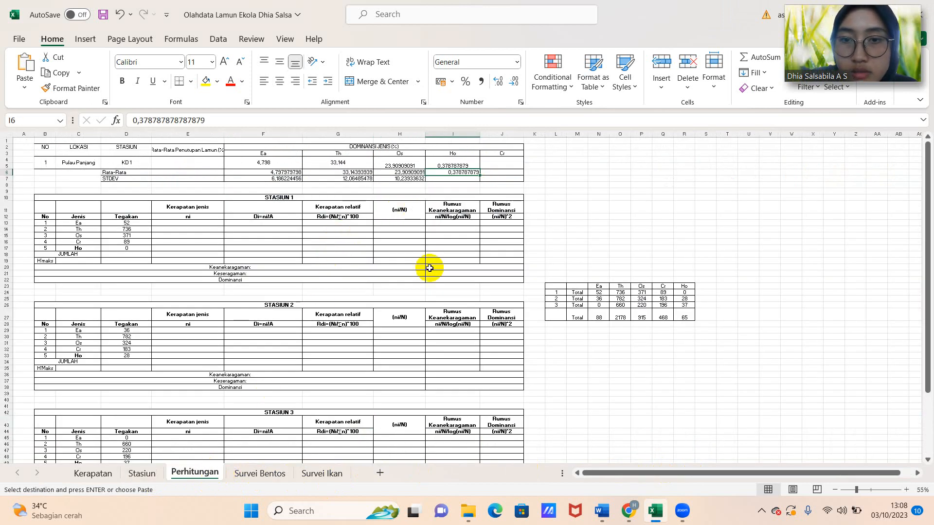
click(461, 179)
key(ctrl+v)
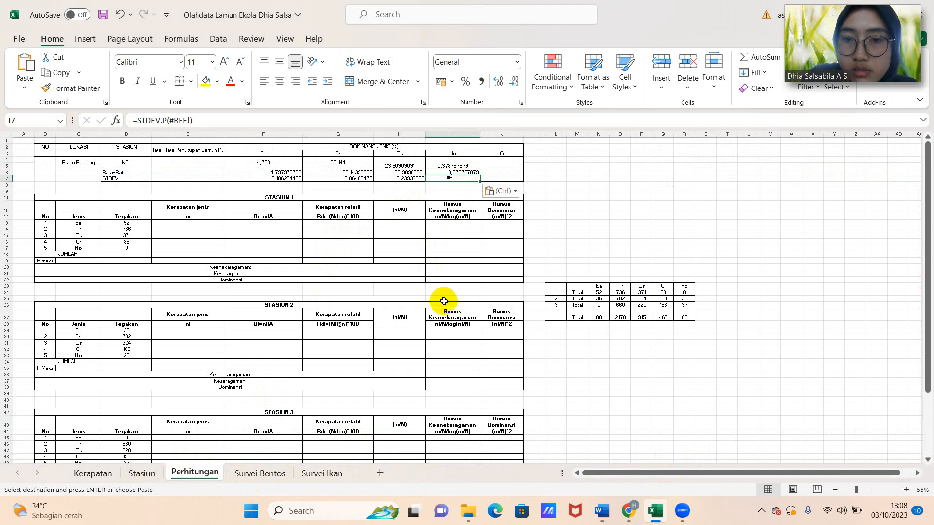
click(495, 189)
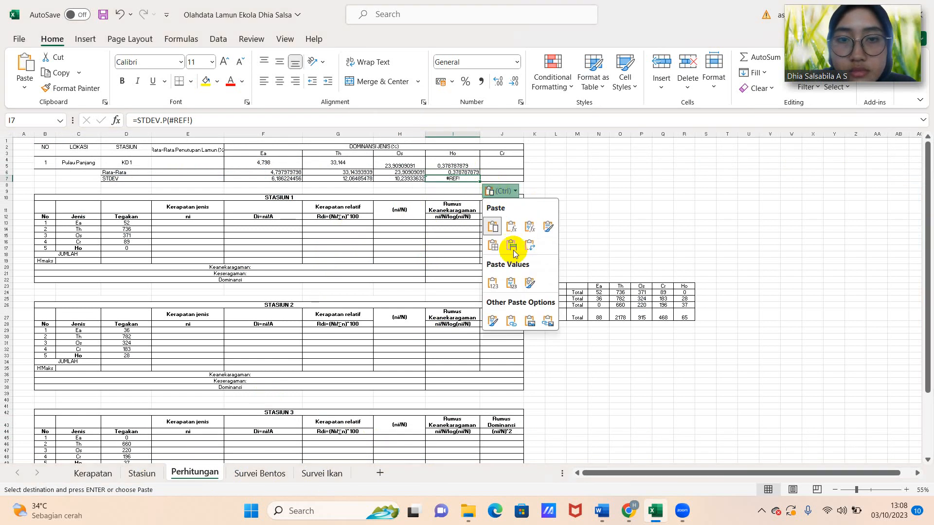
click(495, 282)
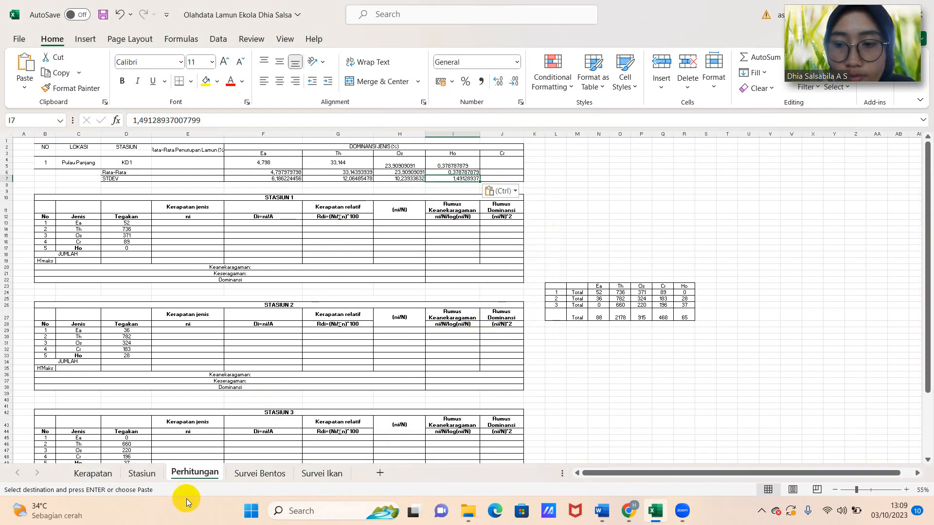
Step: Copy the Cr average from Stasiun cell AI44 and paste it as a value into the Cr dominance cell J4 on the Perhitungan sheet
click(142, 473)
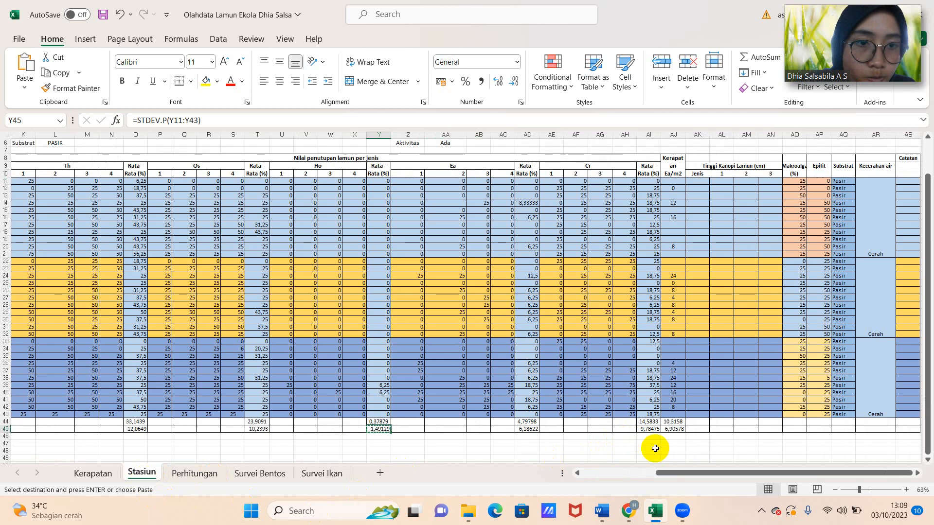
drag(690, 474, 705, 475)
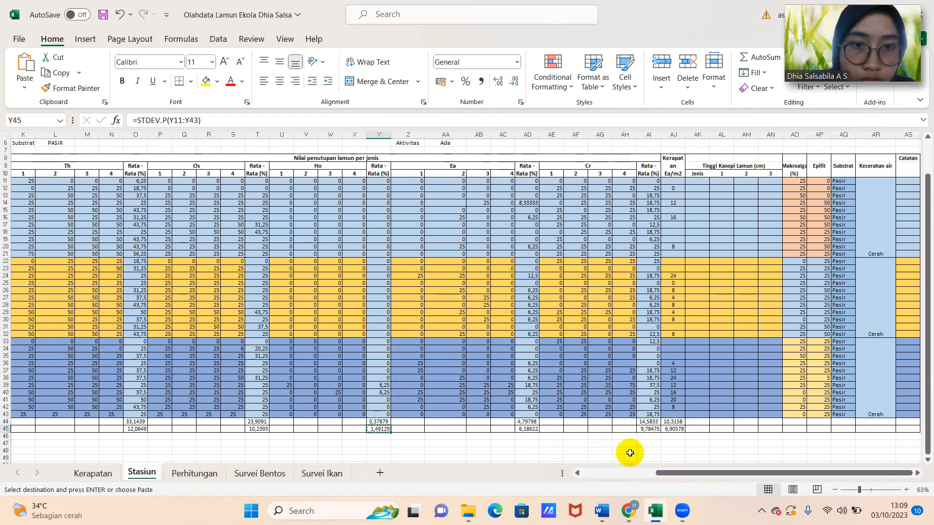
click(643, 423)
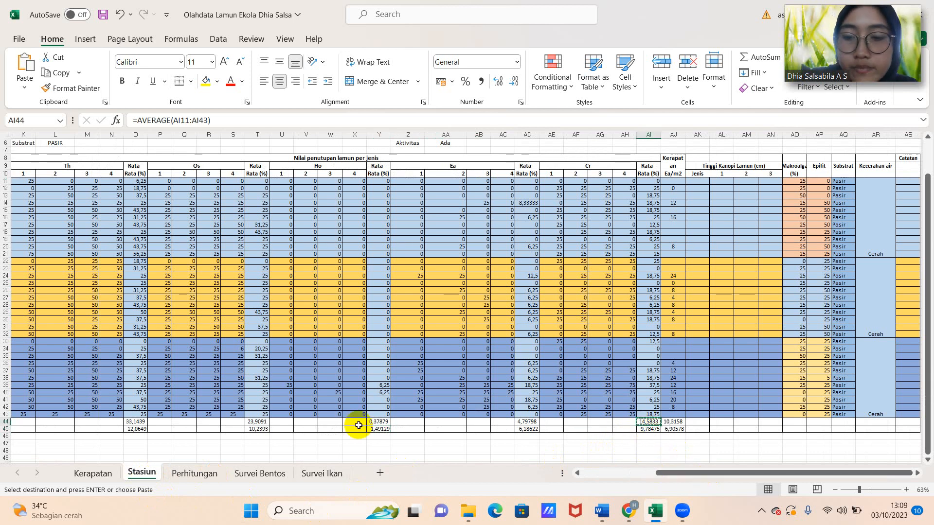
click(194, 474)
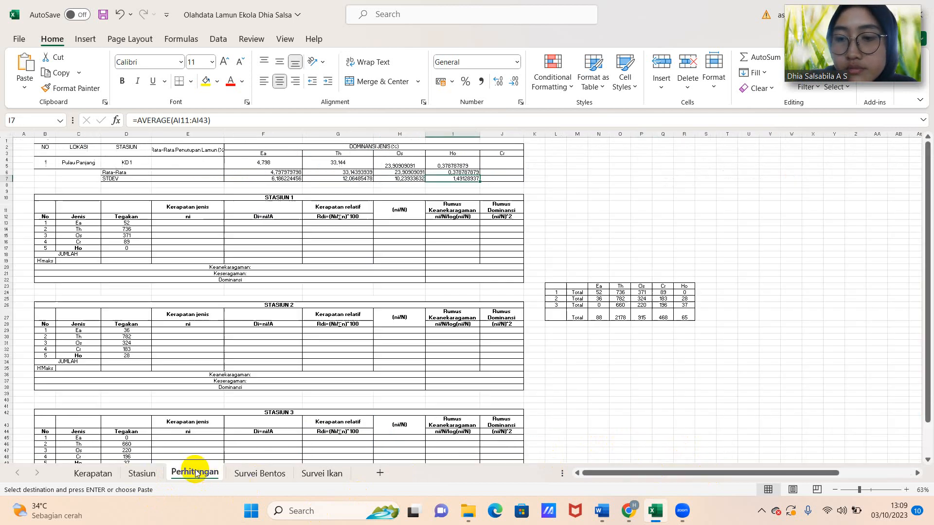
click(494, 165)
key(ctrl+v)
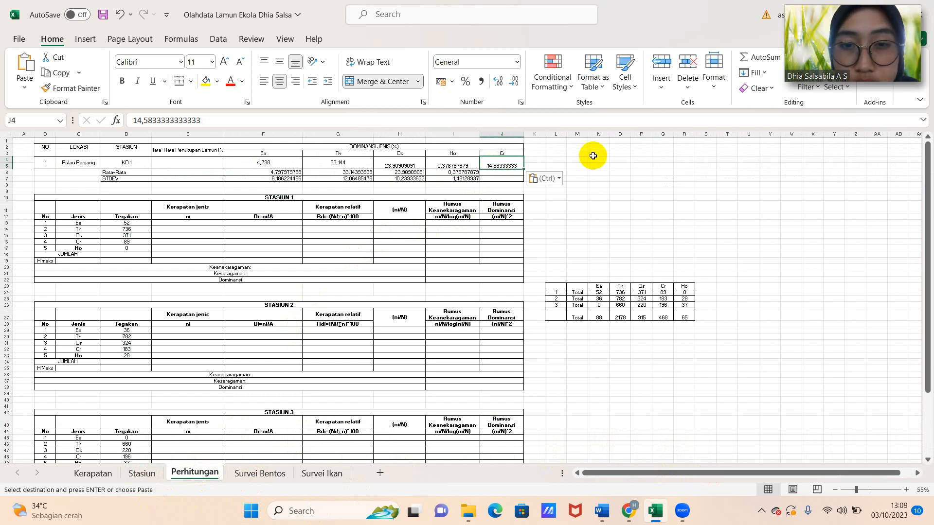
Step: Paste the copied Cr average as a value only into the Rata-Rata cell J6
click(506, 173)
text(=AVERAGE(#REF!))
click(543, 184)
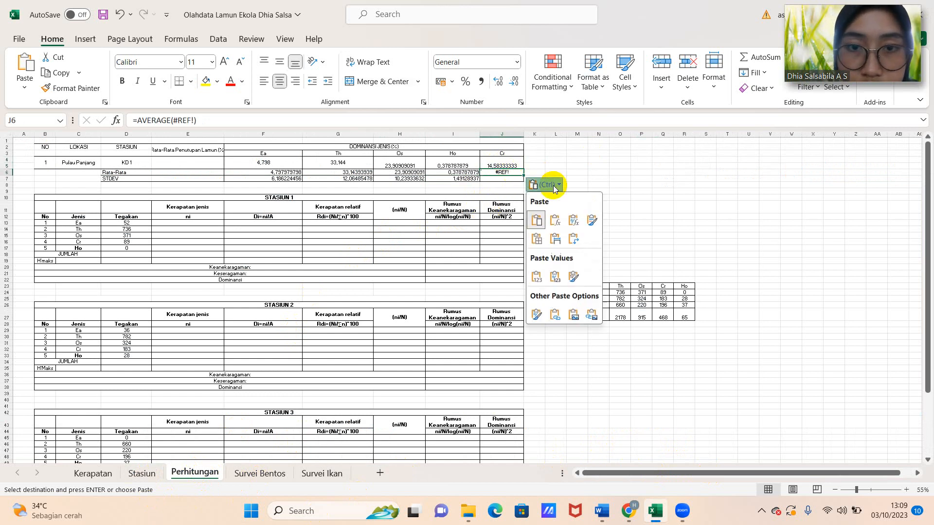
click(535, 276)
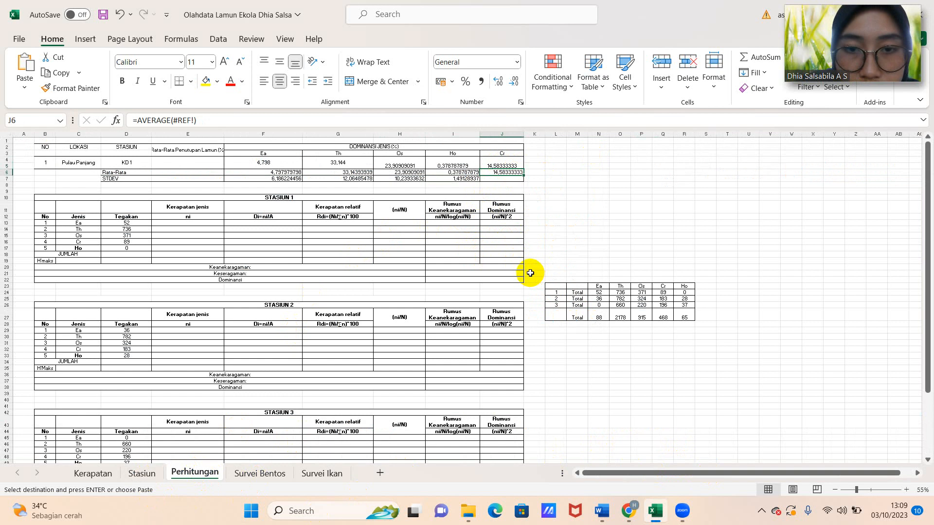
Step: Copy the Cr standard deviation from Stasiun cell AI45 and paste it as a value into the STDEV cell J7 on the Perhitungan sheet
click(142, 473)
click(646, 428)
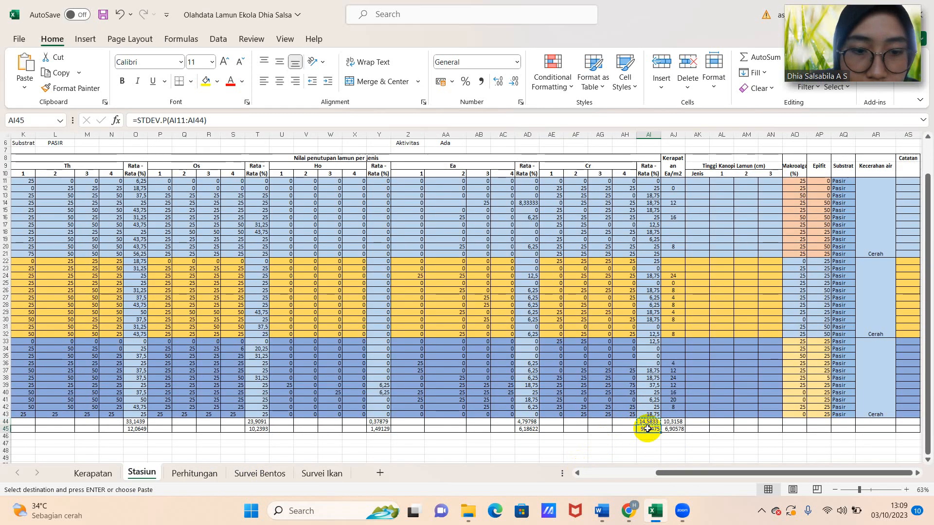
click(194, 472)
click(500, 179)
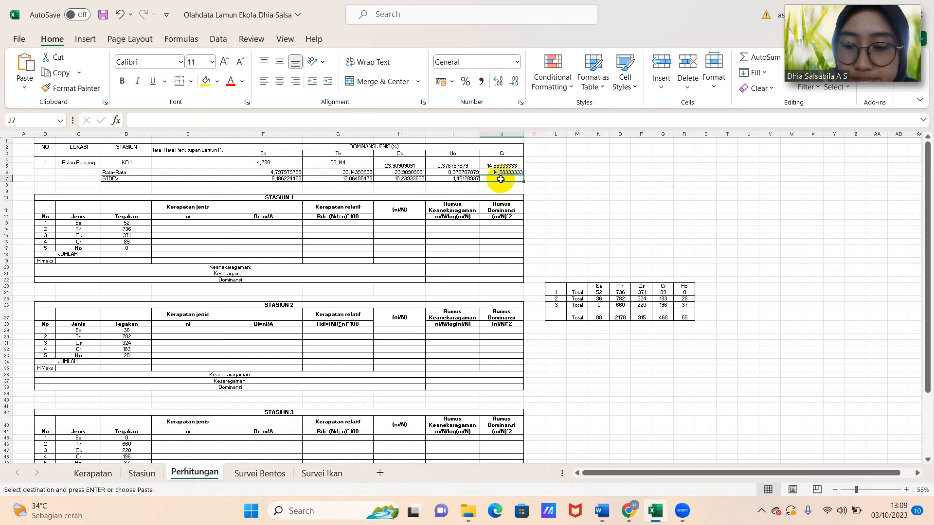
text(=STDEV.P(#REF!))
click(542, 190)
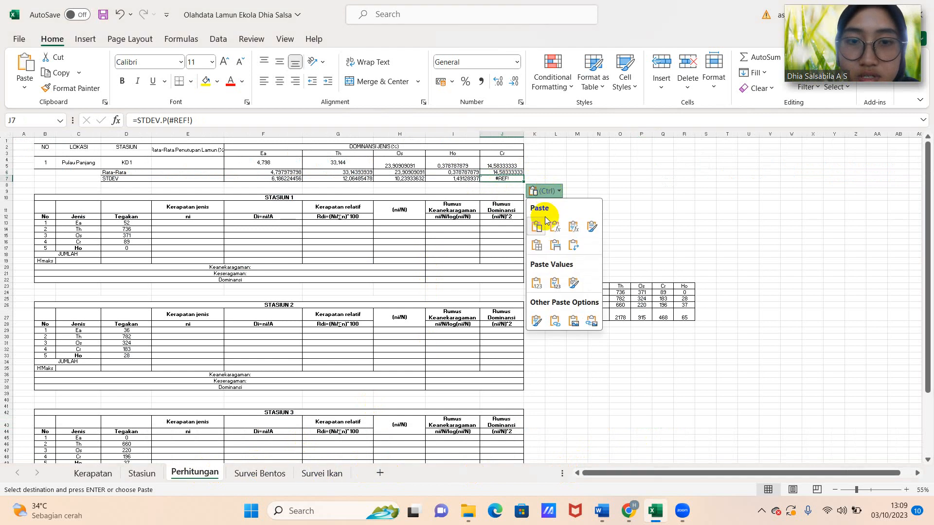
click(539, 284)
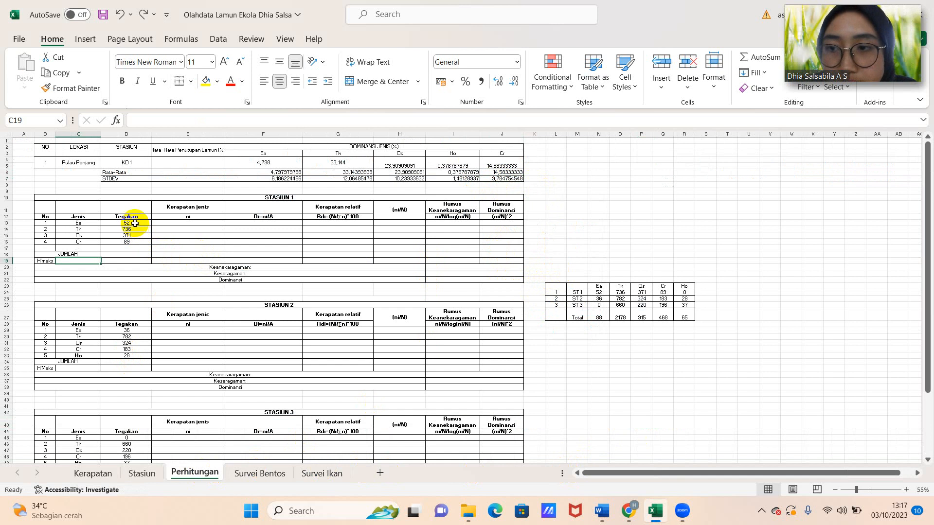
click(135, 224)
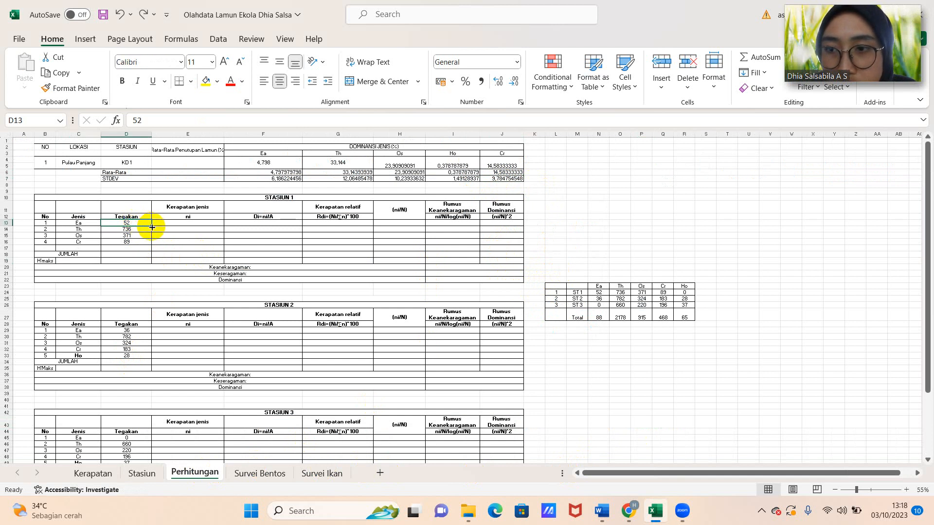
drag(152, 227, 151, 245)
key(ctrl+c)
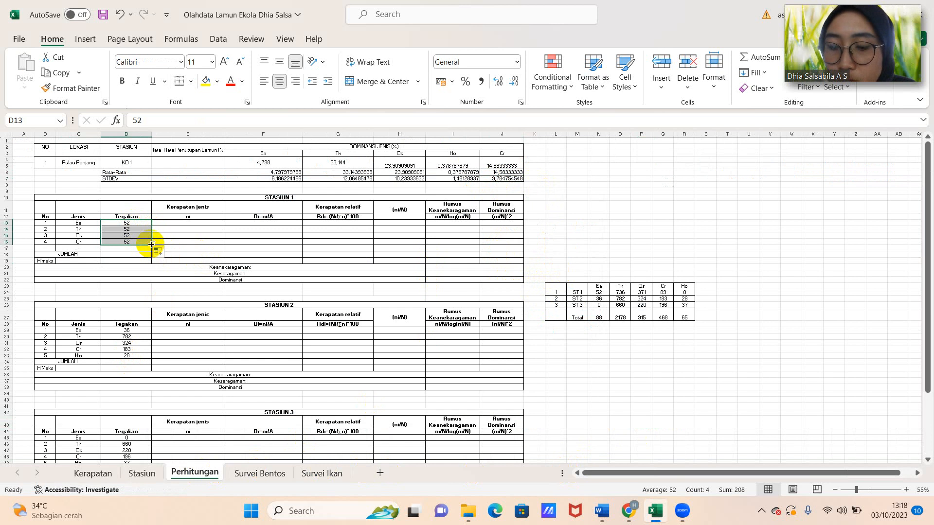
click(165, 225)
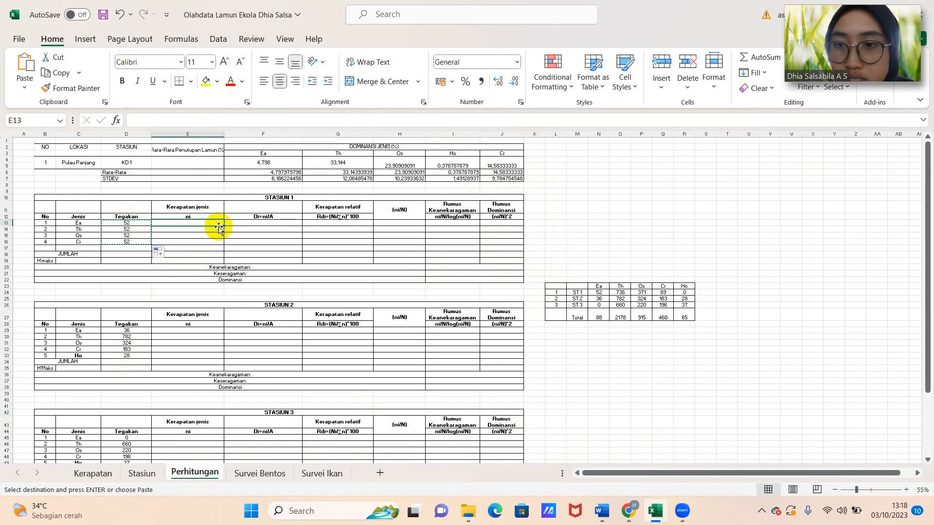
key(ctrl+v)
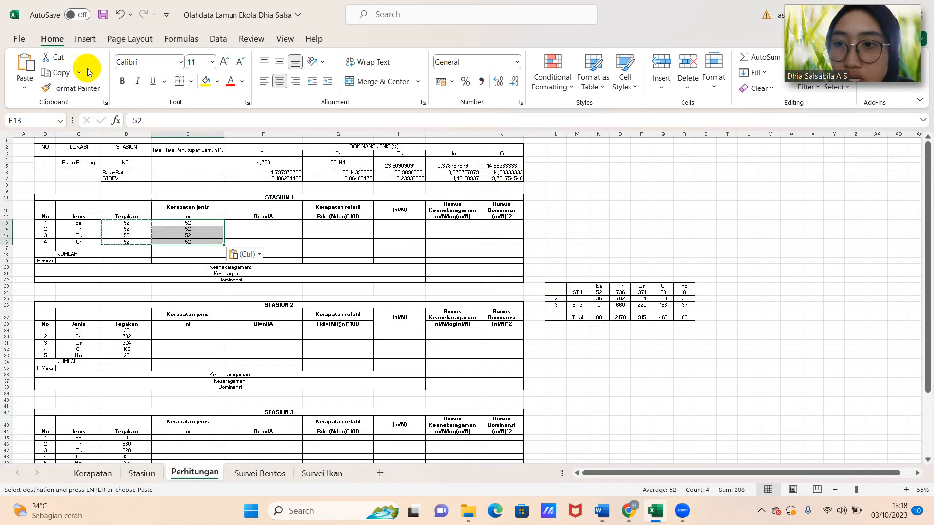
click(120, 18)
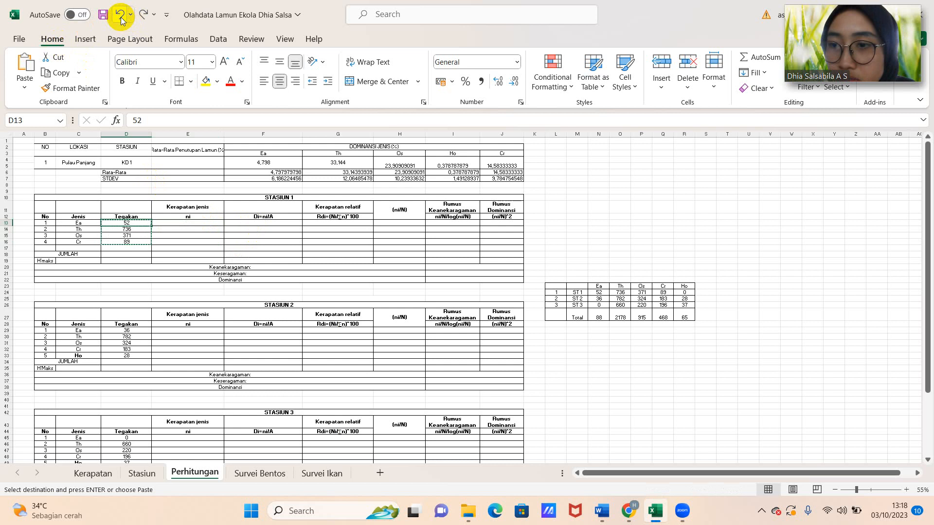
Step: Copy the Stasiun 1 Tegakan values in D13:D16 into the ni cells E13:E16 and the Di=ni/A cells F13:F16
click(166, 228)
click(145, 222)
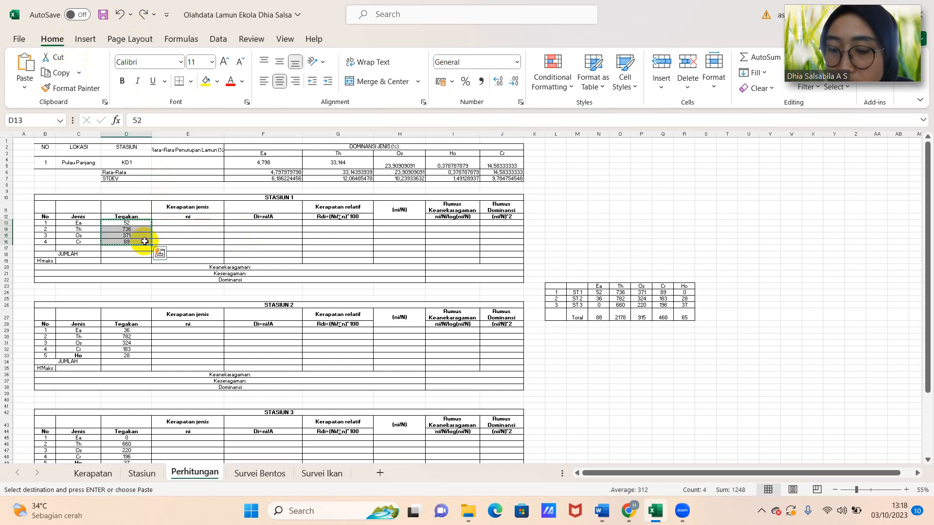
click(164, 222)
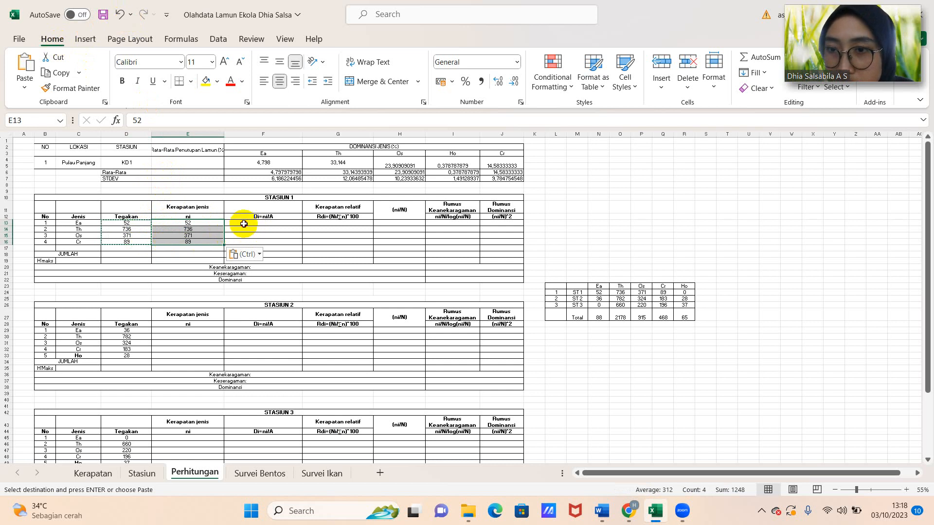
drag(244, 224, 241, 240)
key(ctrl+v)
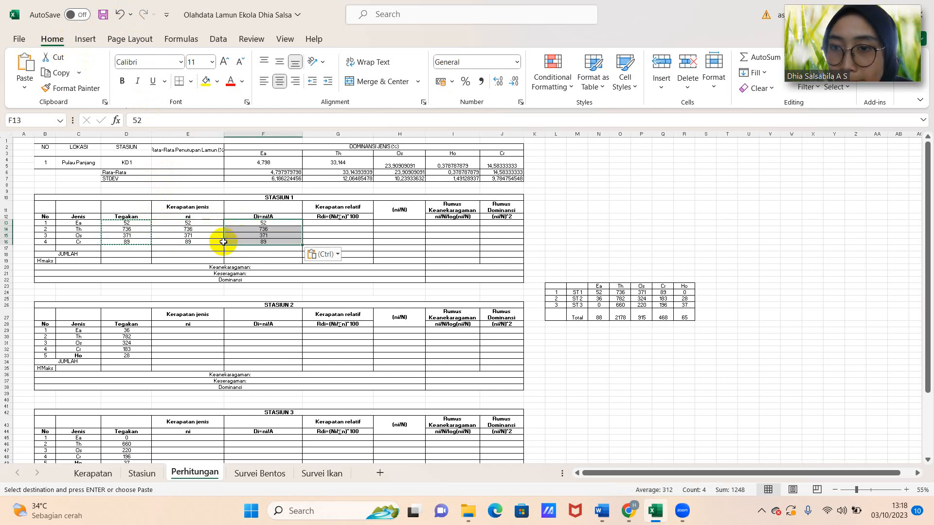
Step: Calculate the Stasiun 1 H'maks value in cell C19 with the formula =LOG(4;2)
click(91, 260)
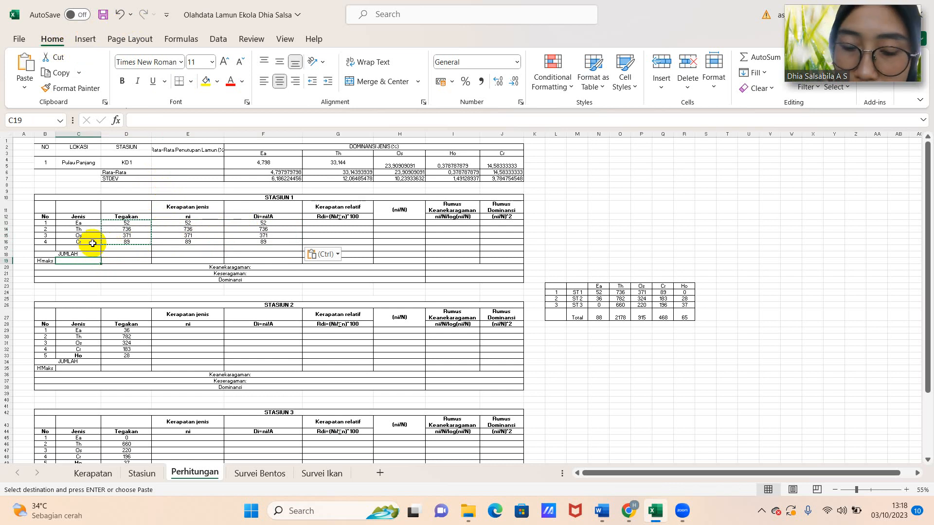
text(=L)
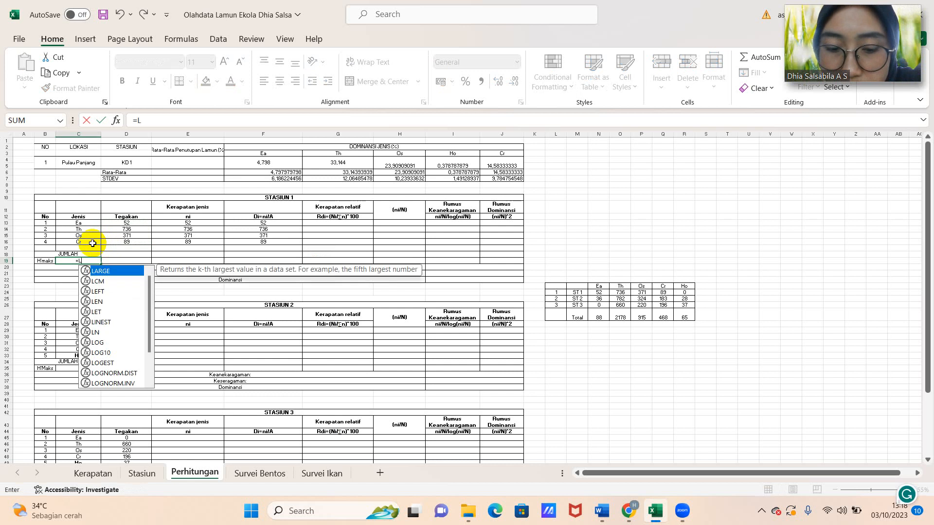
text(OG(4;2)
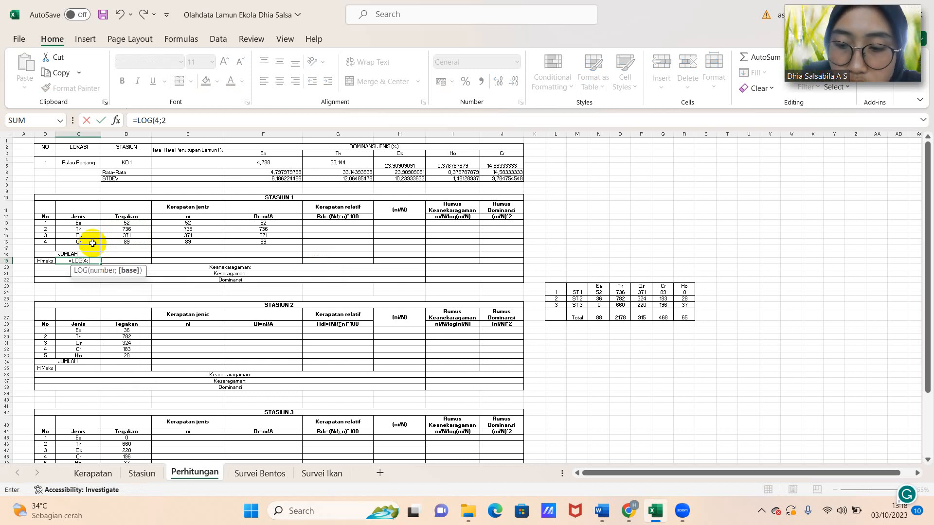
text())
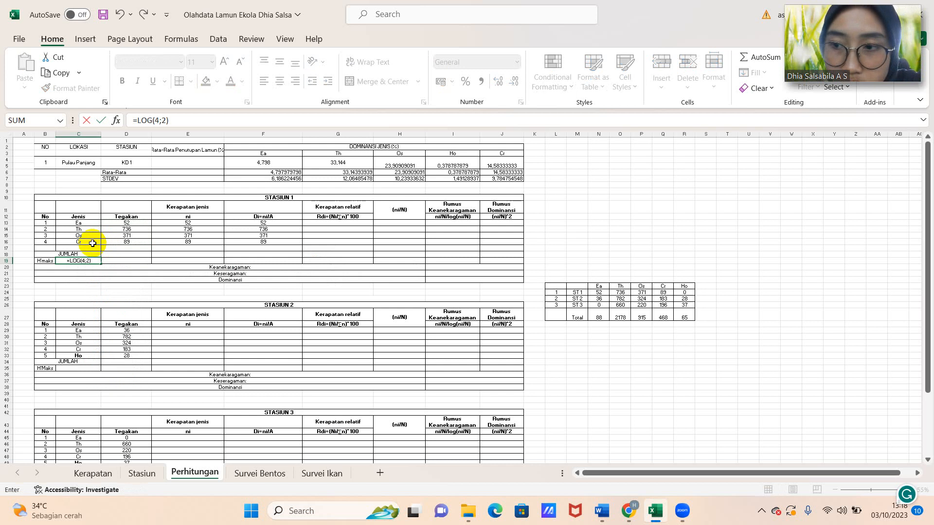
key(Return)
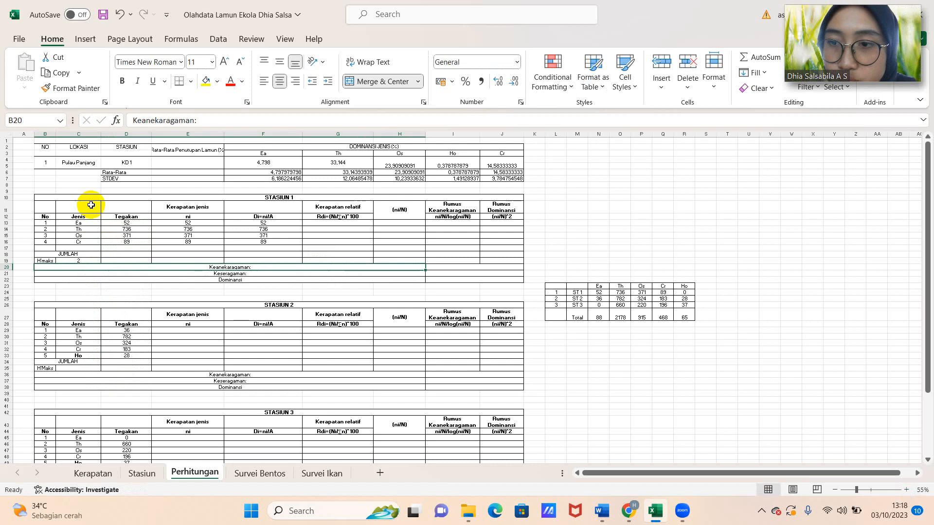
Step: Total the Stasiun 1 Tegakan column in JUMLAH cell D18 with =SUM(D13:D17) and fill the formula across to J18
click(133, 256)
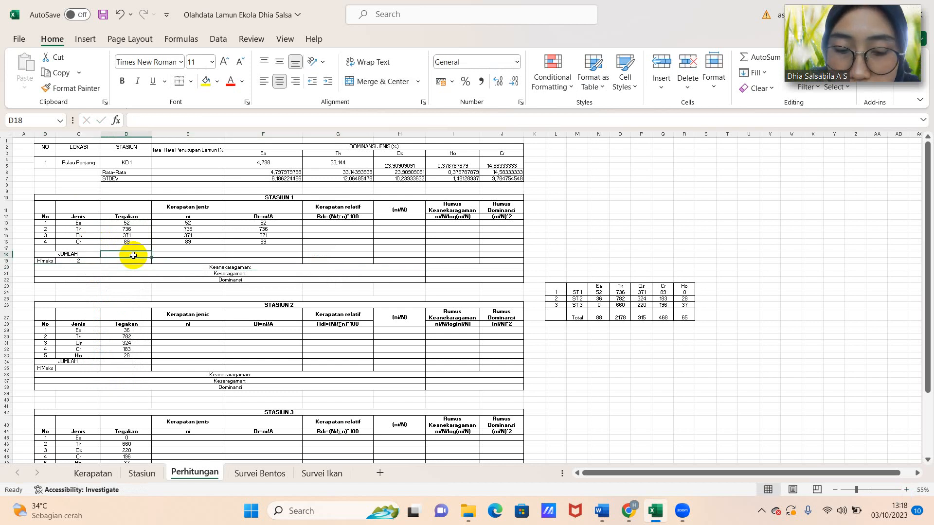
text(=S)
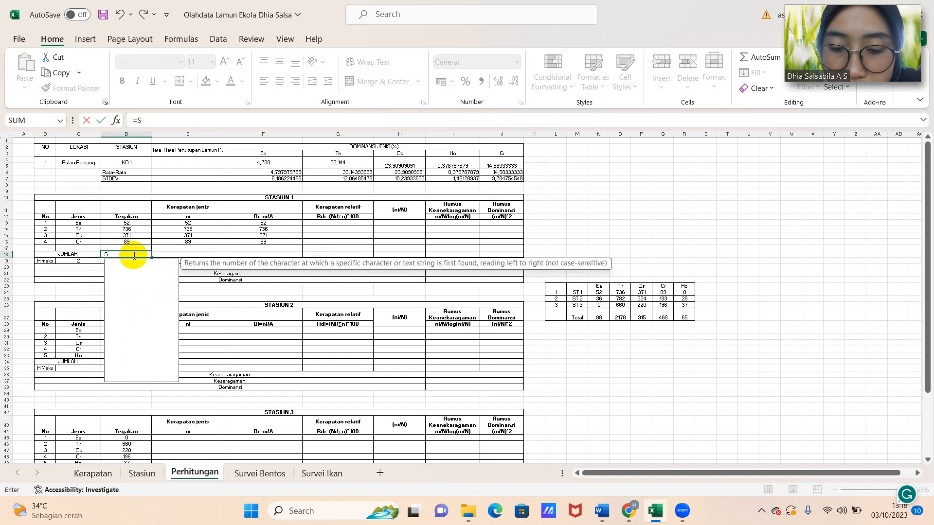
text(UM()
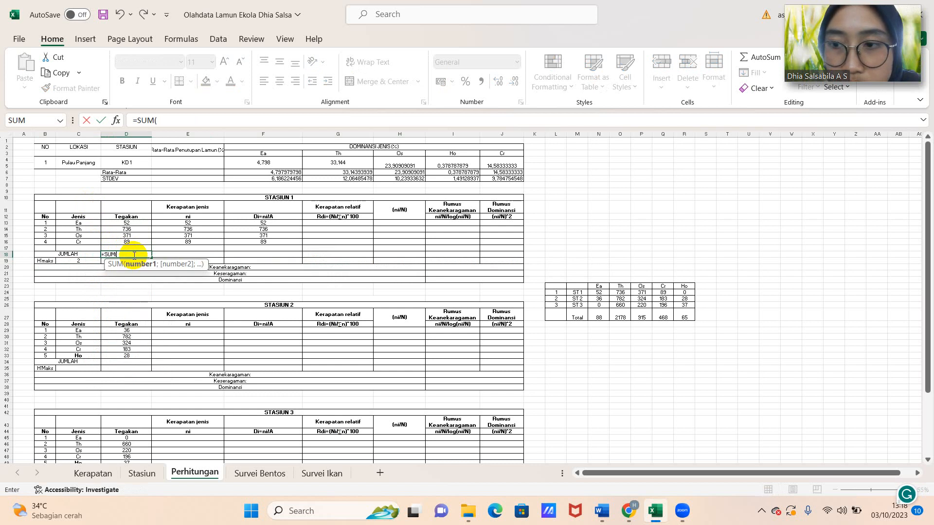
drag(141, 224, 148, 245)
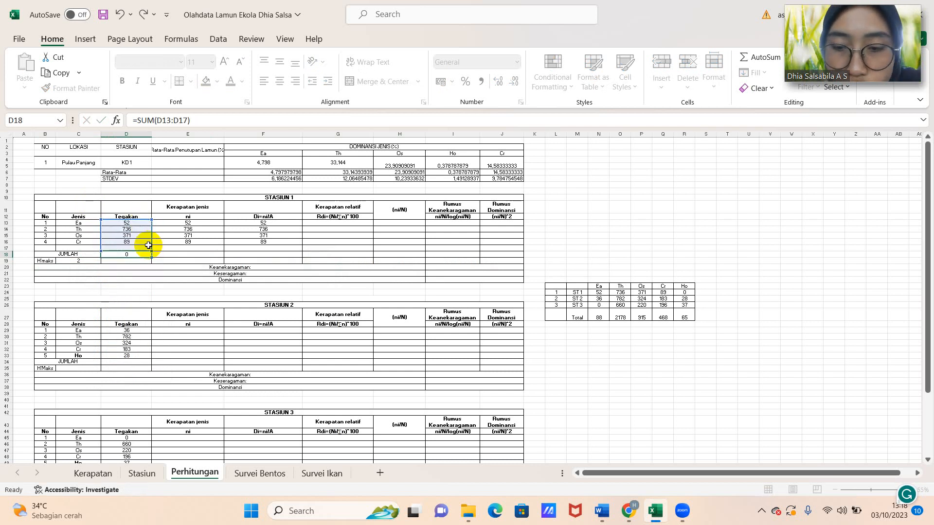
key(Return)
click(130, 253)
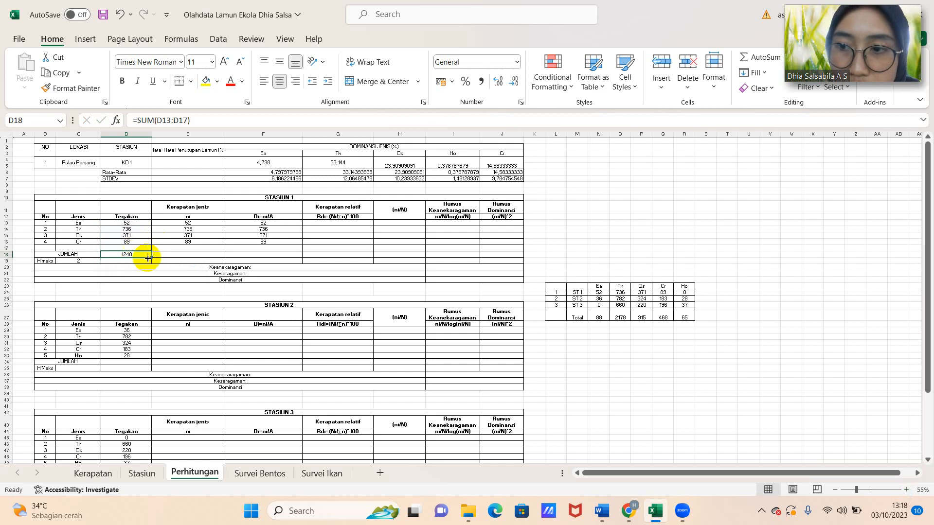
drag(152, 257, 511, 258)
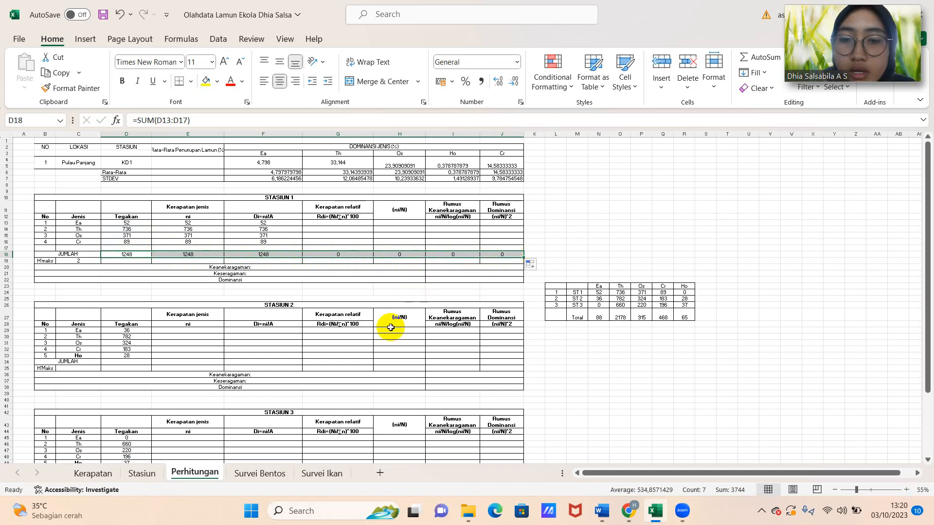
Step: Select the Ea relative density (Kerapatan relatif) cell G13 in the Stasiun 1 table
click(349, 224)
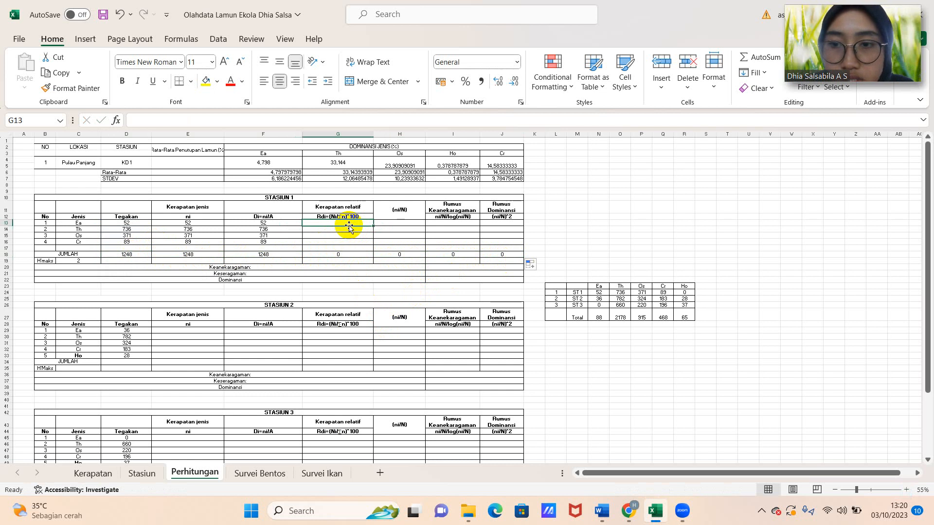
Step: Calculate STASIUN 1 Kerapatan relatif with =(E13/E$18)*100 in G13 and fill the formula down to G16
text(=)
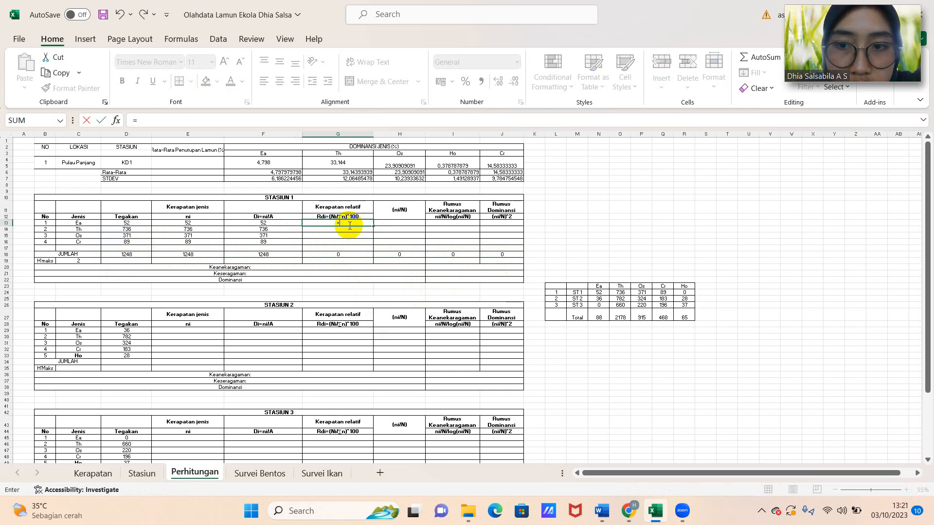
text(()
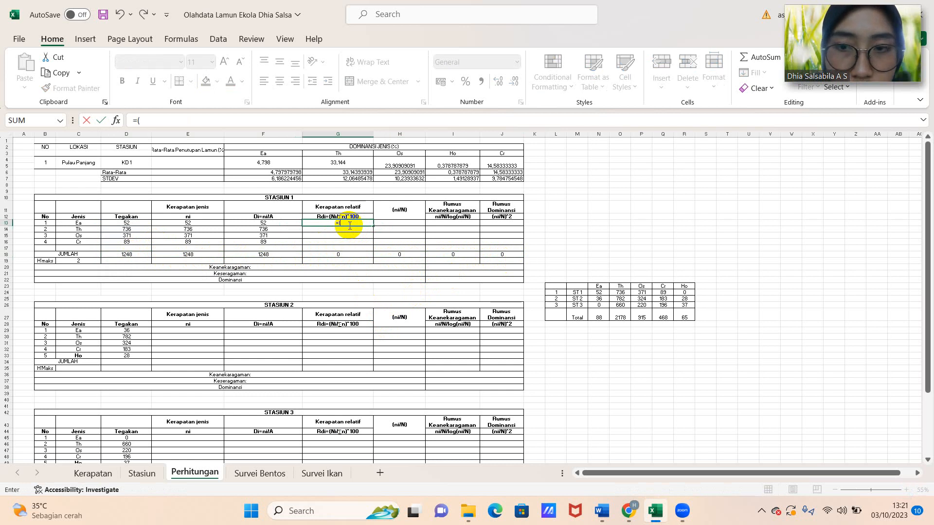
click(211, 223)
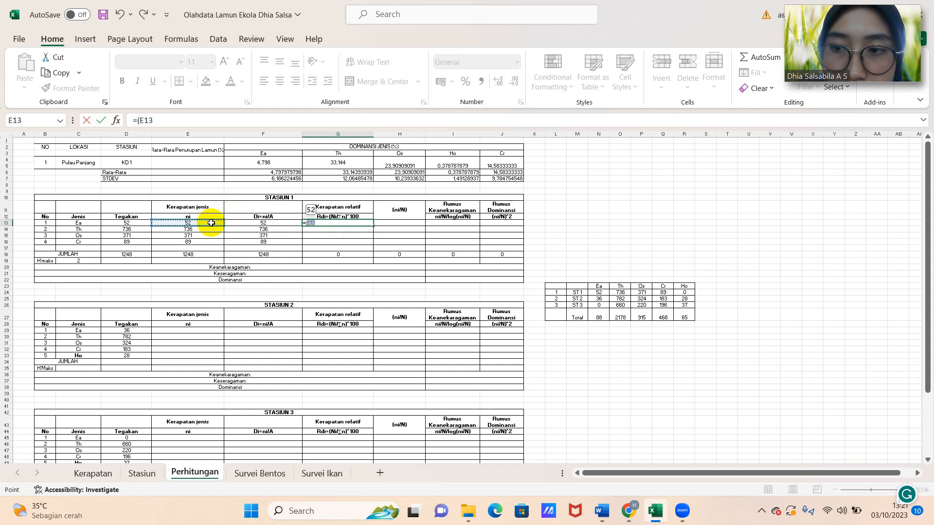
text(/)
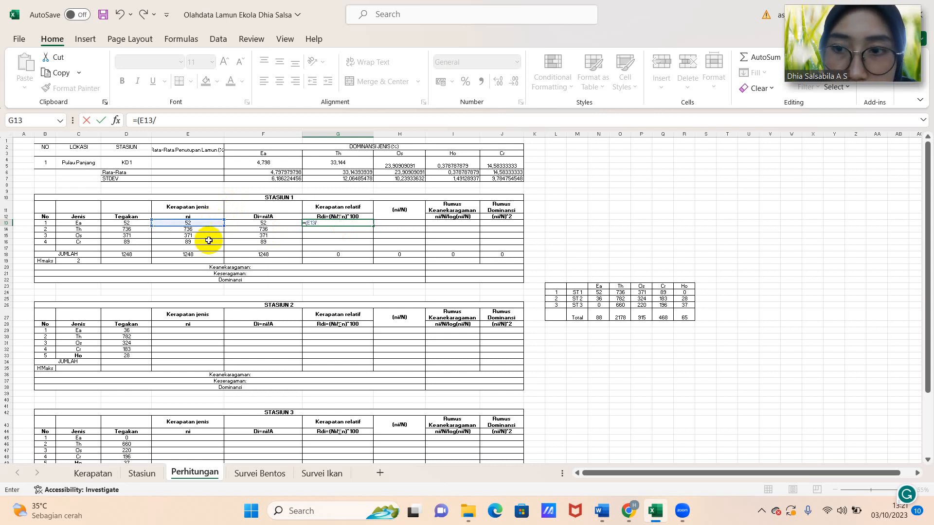
click(204, 255)
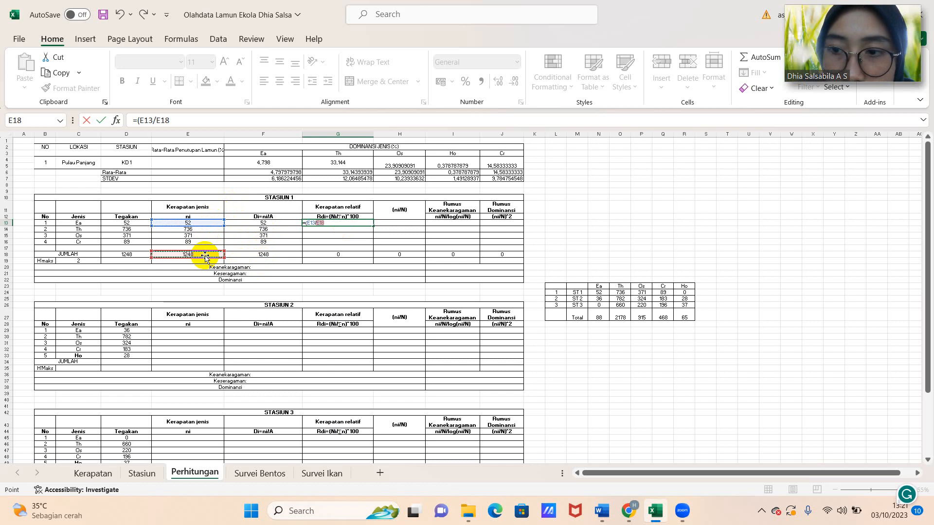
click(158, 119)
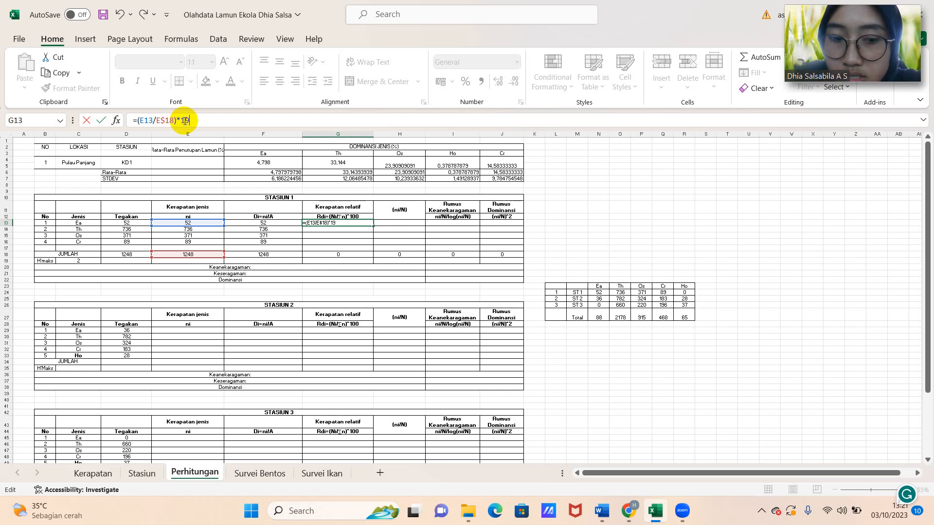
key(Return)
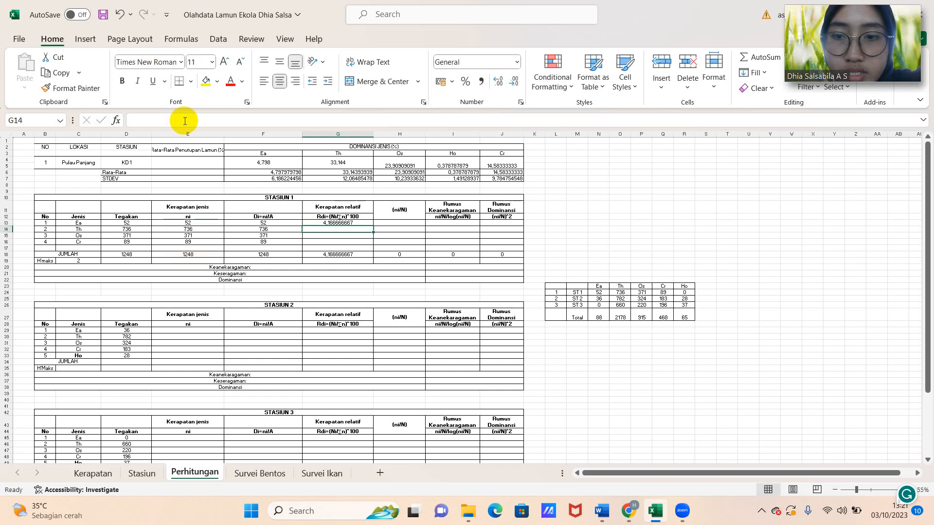
click(365, 224)
drag(372, 227, 378, 240)
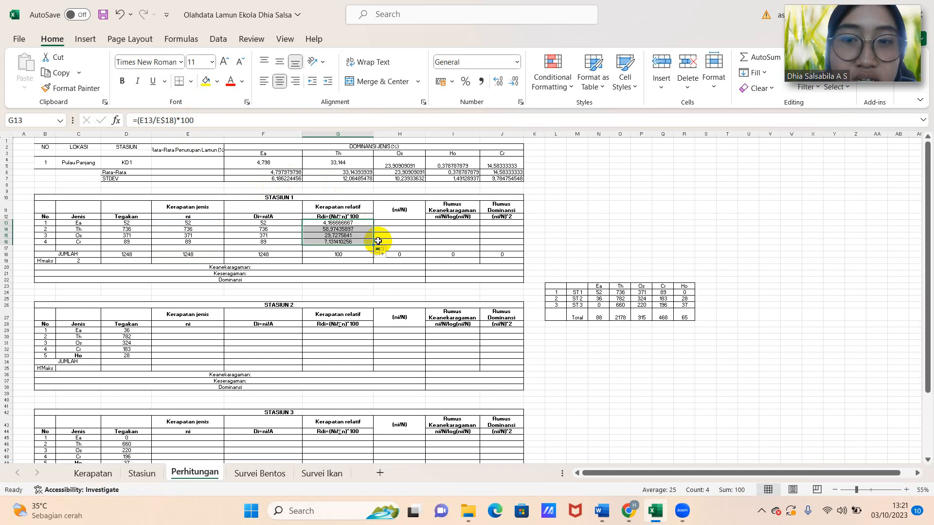
Step: Calculate the STASIUN 1 (ni/N) values with =(E13/E$18) in H13 and fill the formula down to H16
click(397, 223)
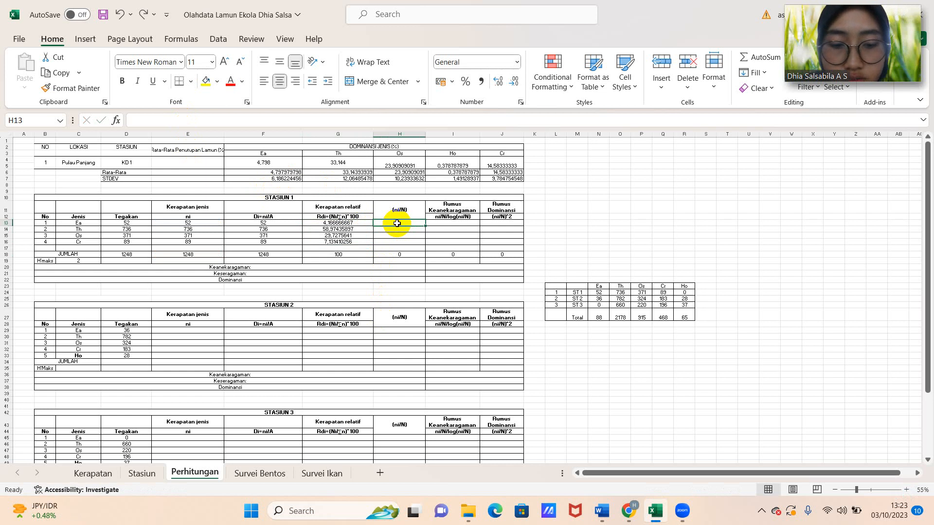
text(=)
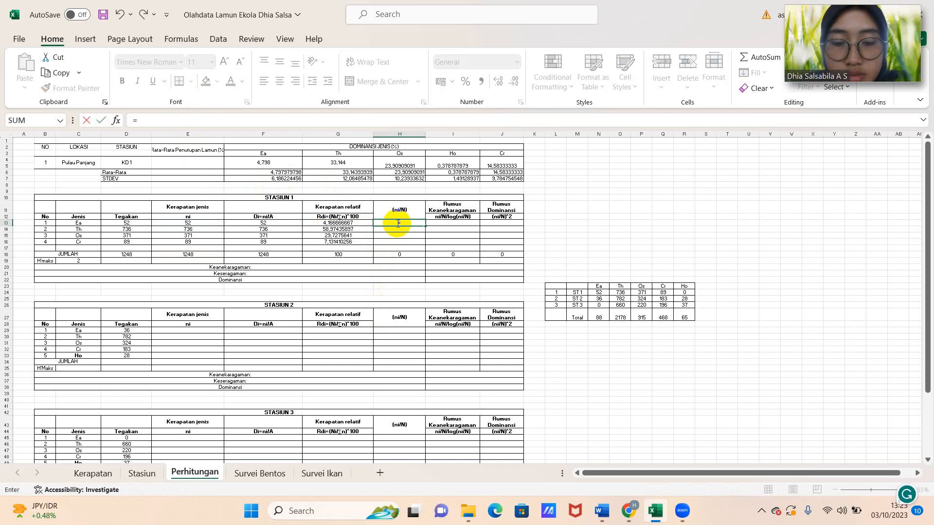
text(()
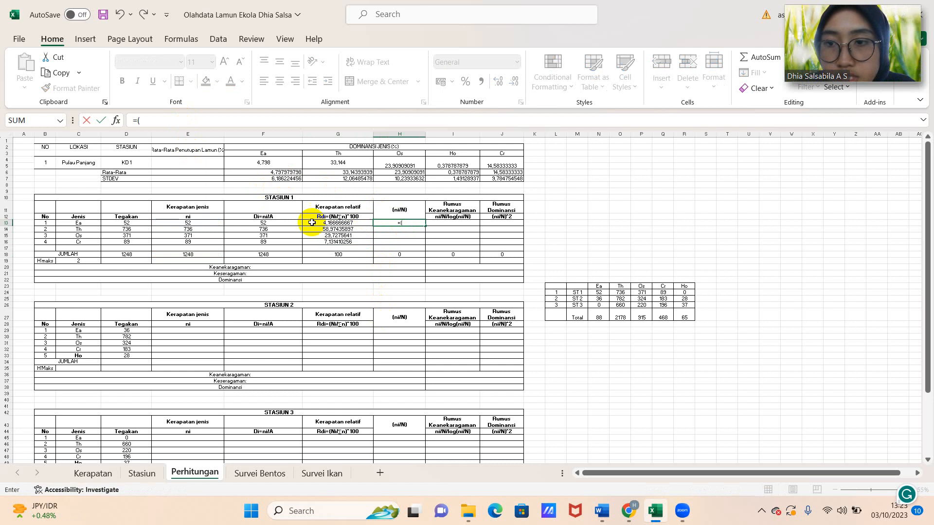
click(217, 223)
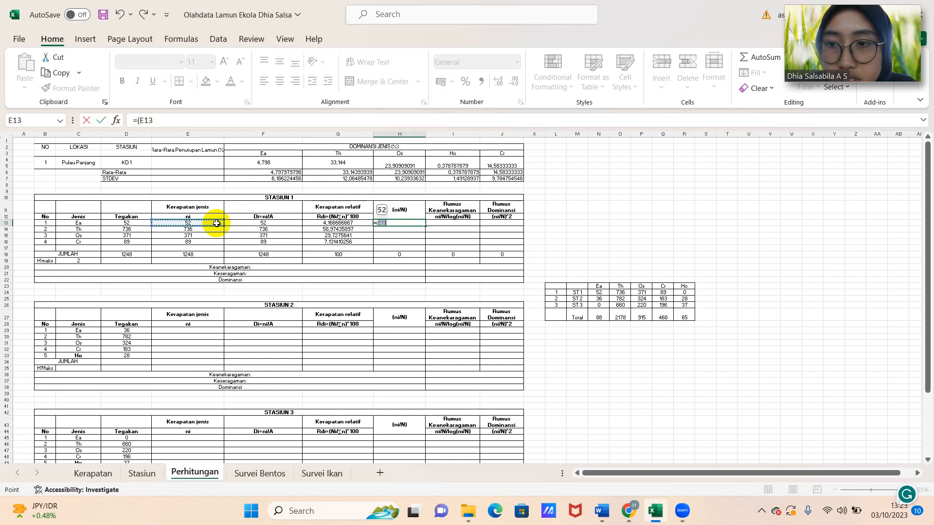
text(/)
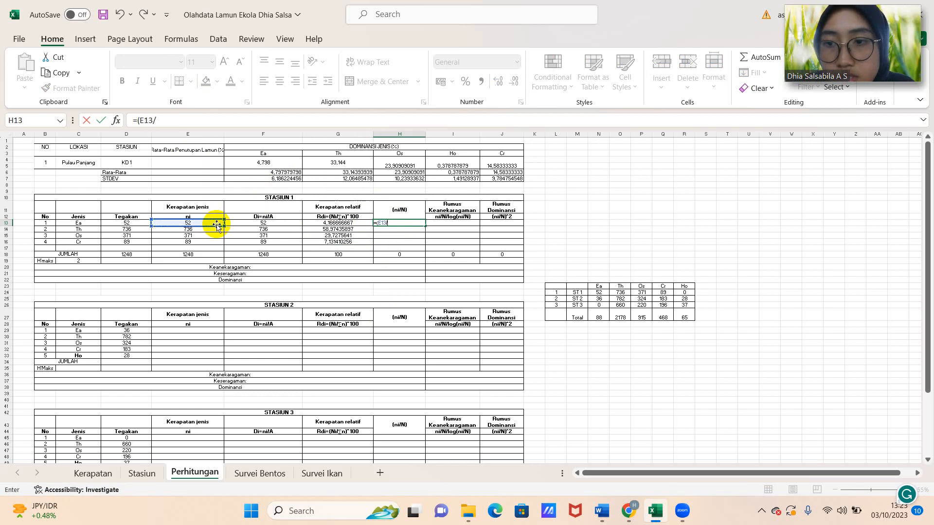
click(200, 254)
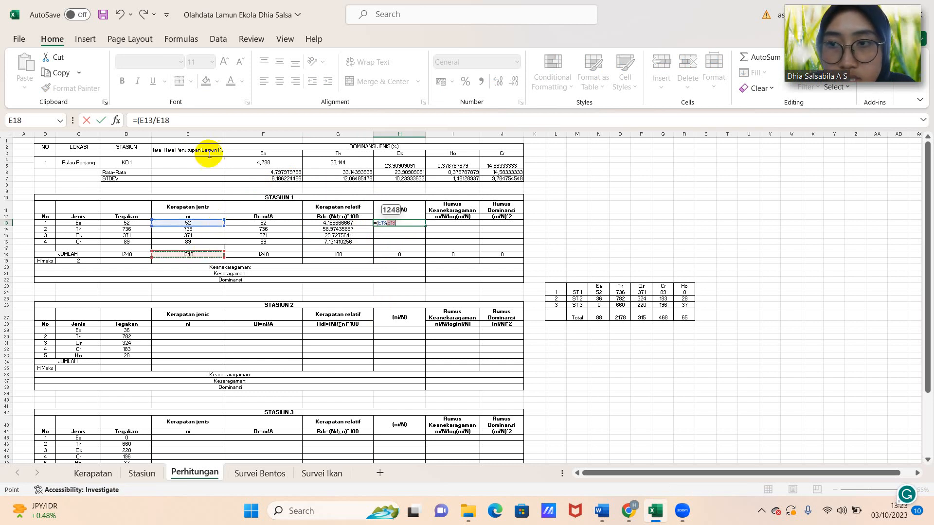
click(162, 122)
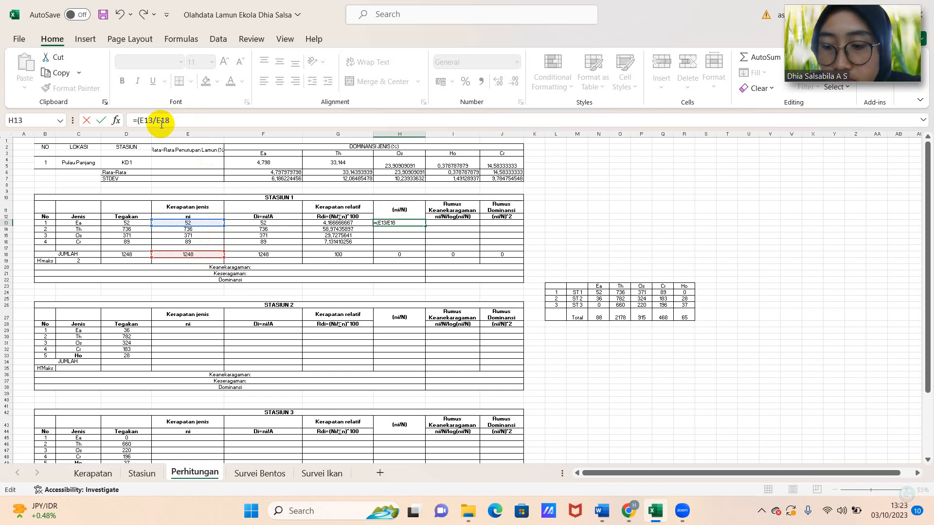
text($)
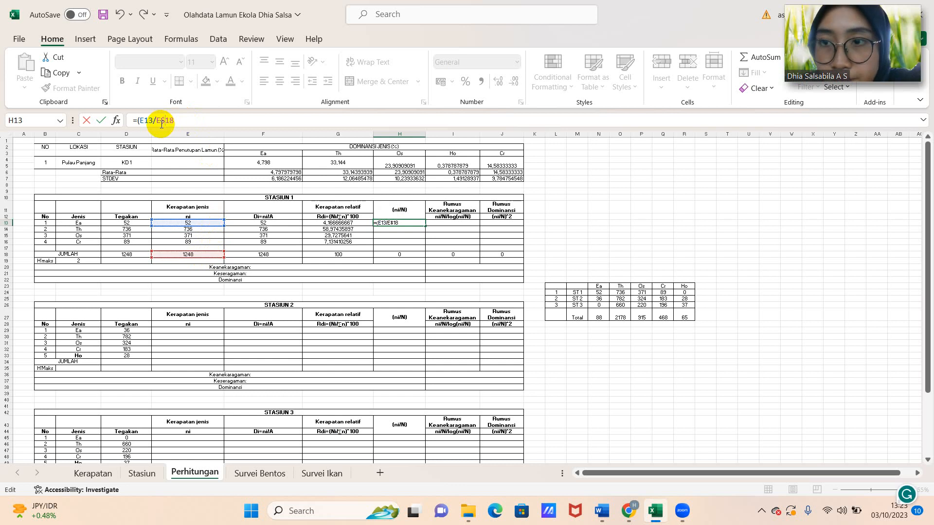
click(183, 120)
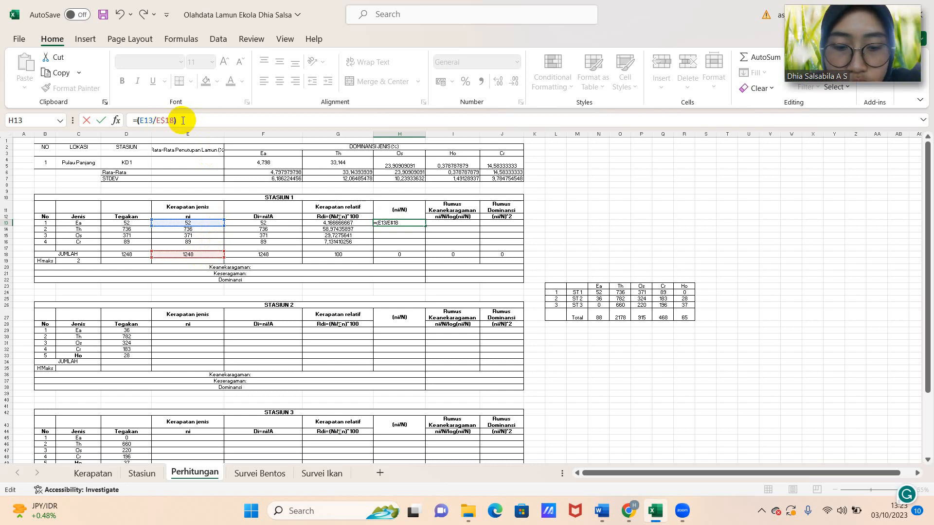
key(Return)
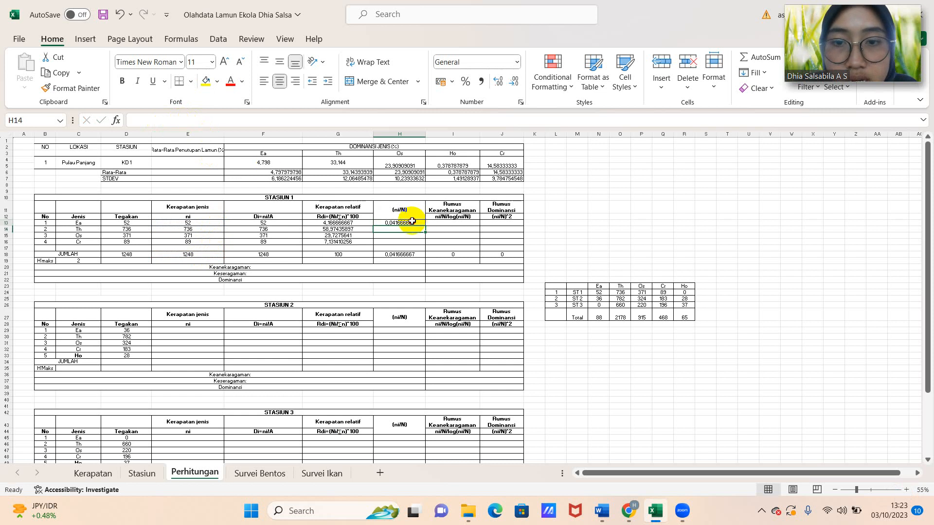
click(412, 222)
drag(425, 226, 425, 243)
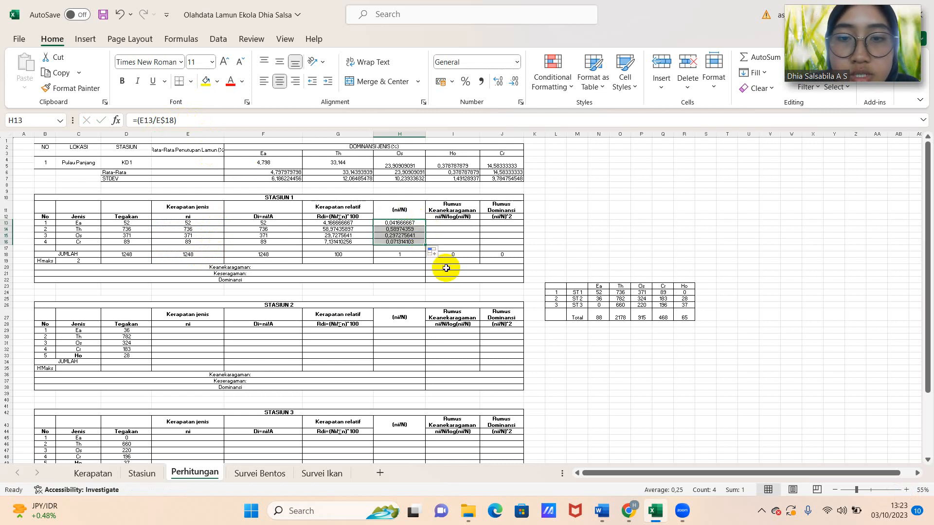
Step: Enter the STASIUN 1 Rumus Keanekaragaman formula =-(H13*(LOG(H13;2))) in cell I13
click(446, 225)
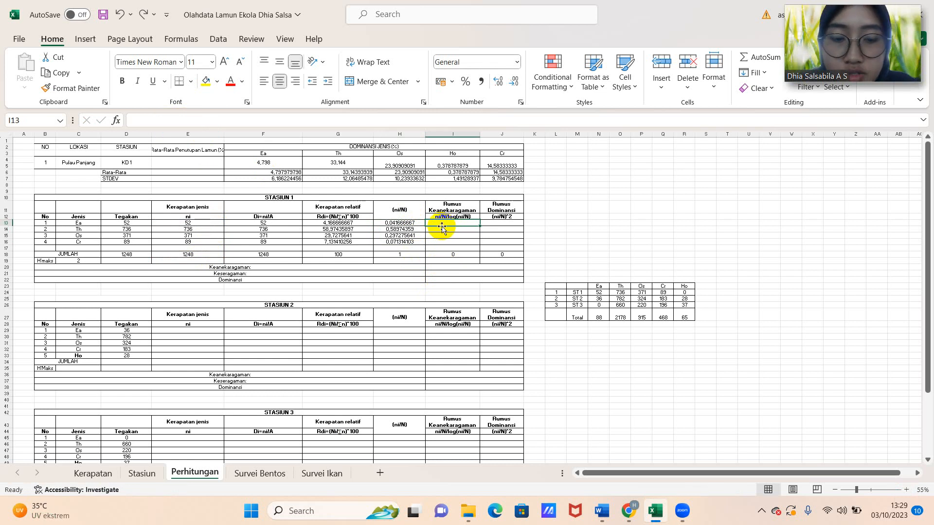
text(=)
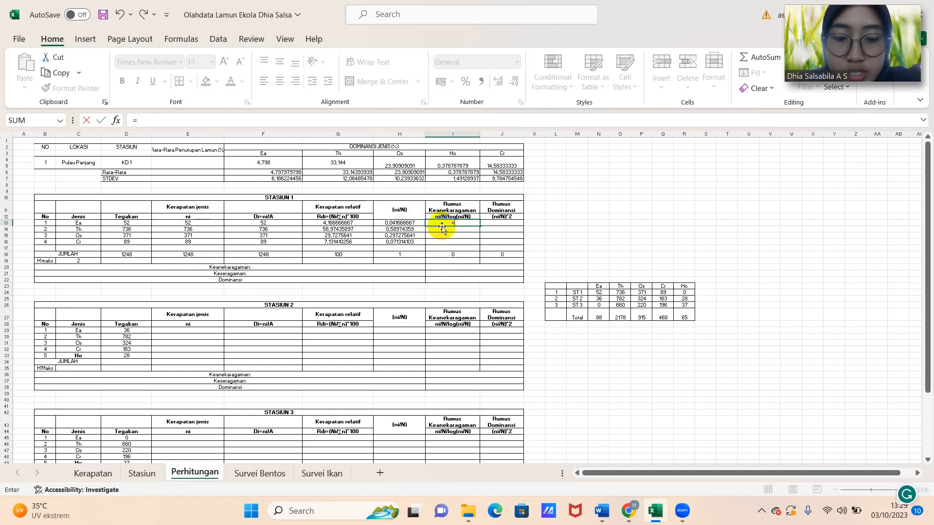
text(-)
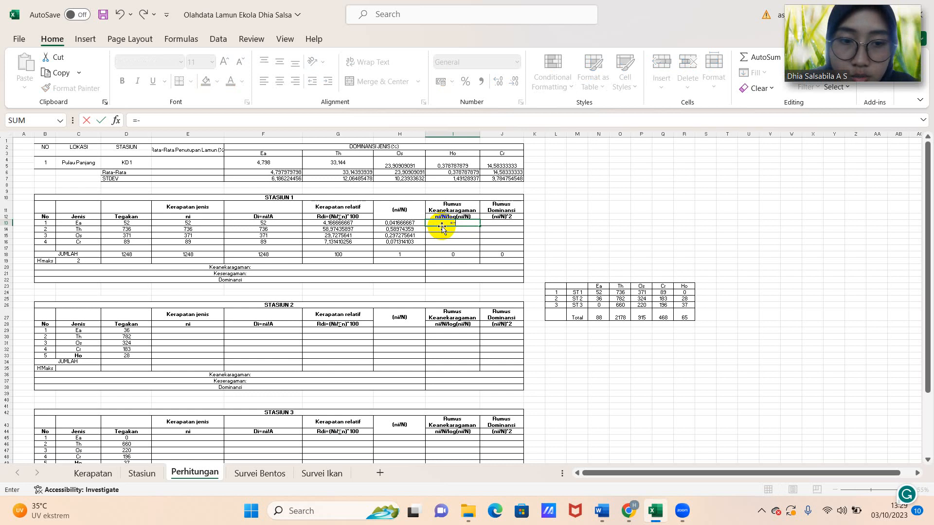
text(()
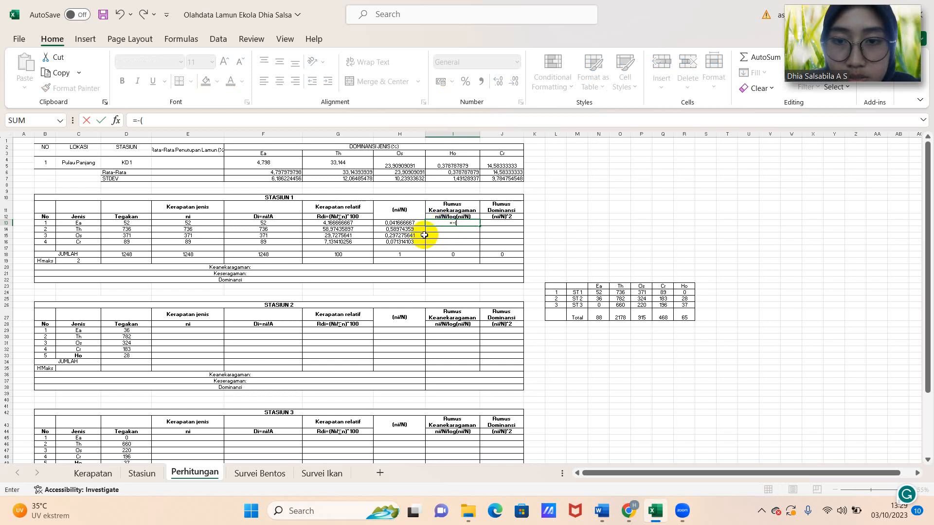
click(405, 225)
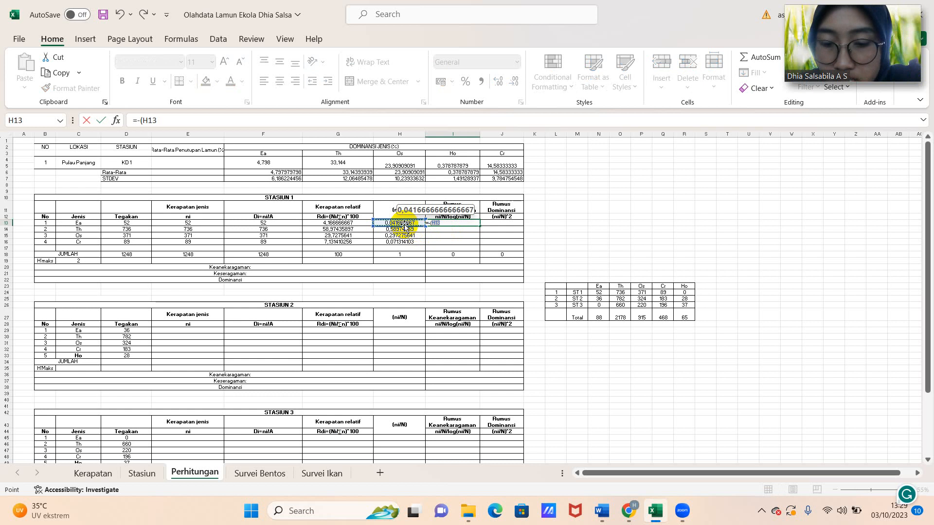
text(*)
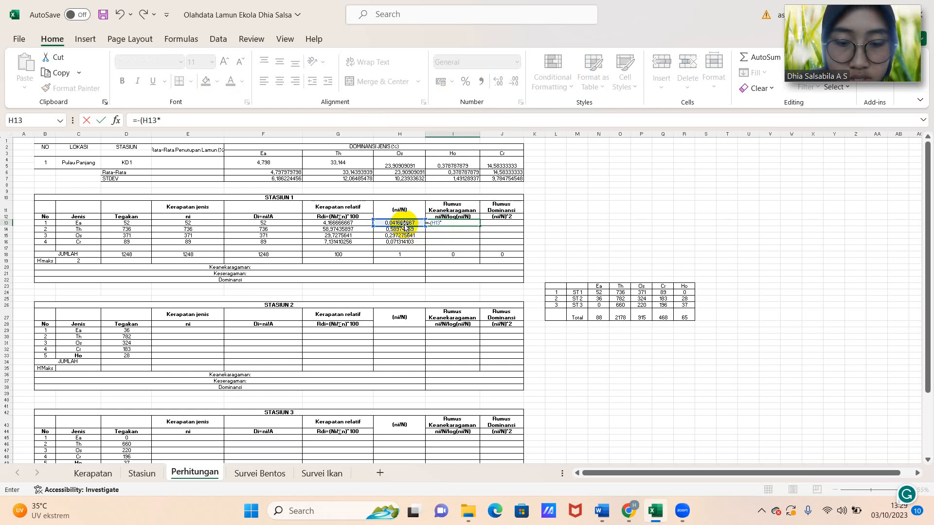
text((LOG)
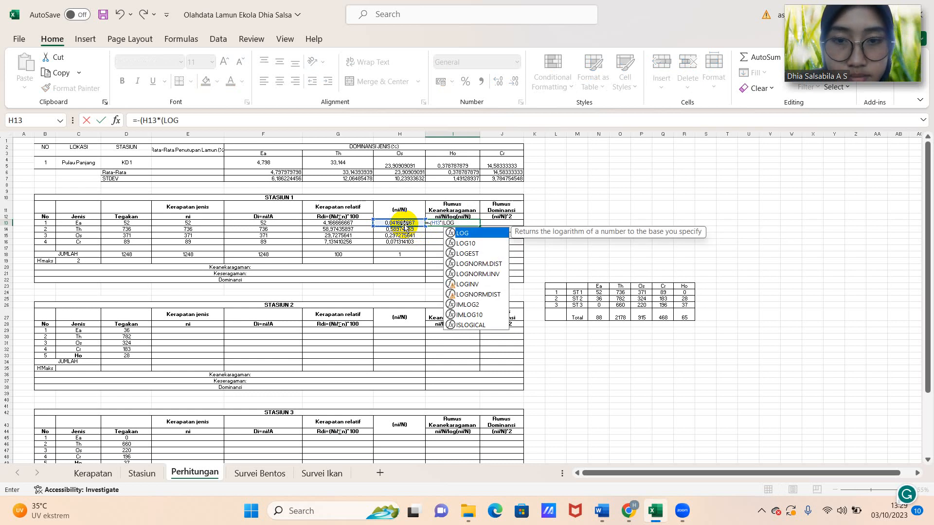
text(()
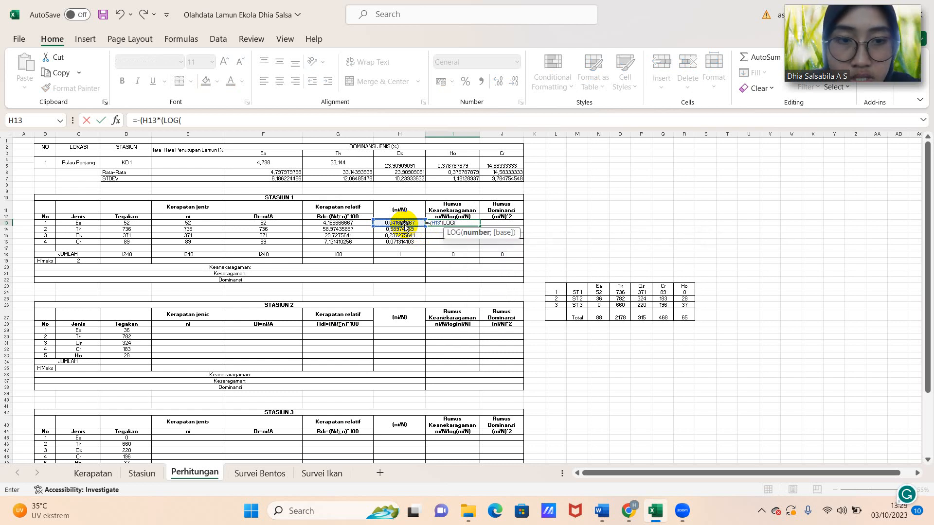
click(400, 223)
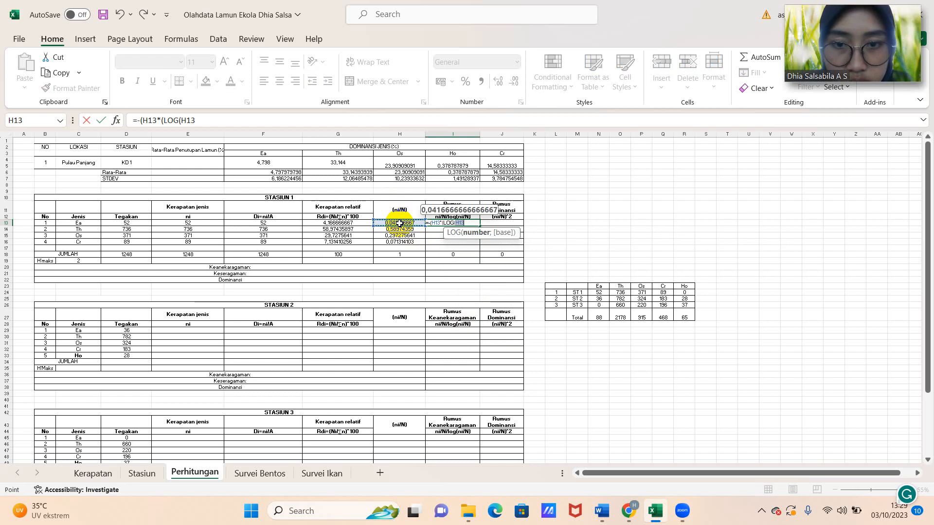
text(;)
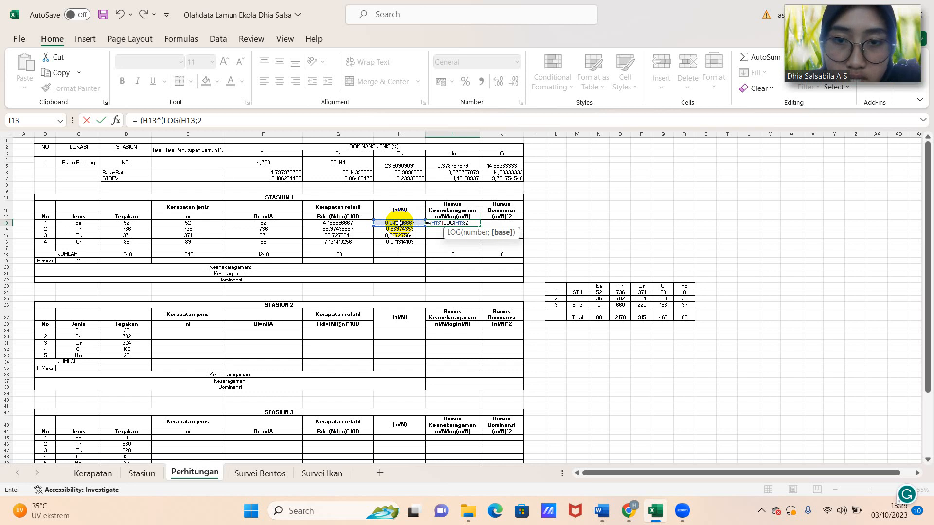
text(2))
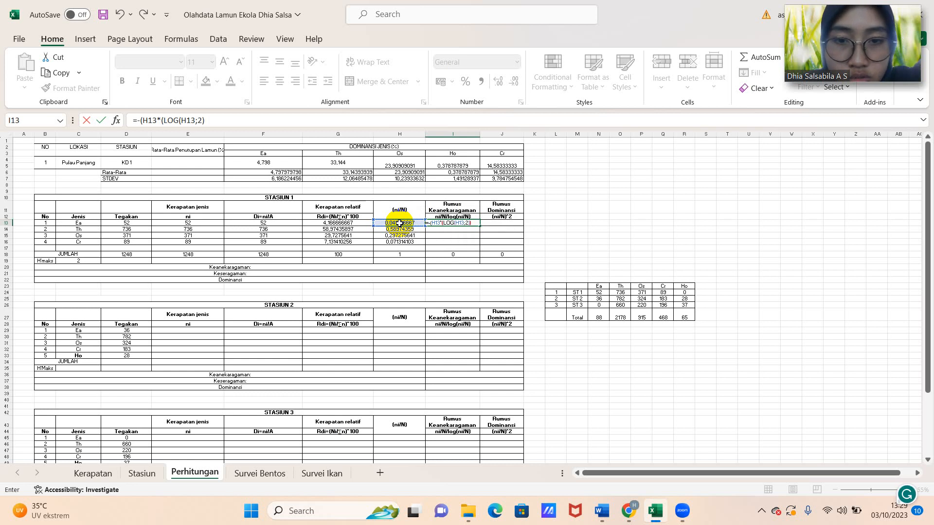
text()))
key(Return)
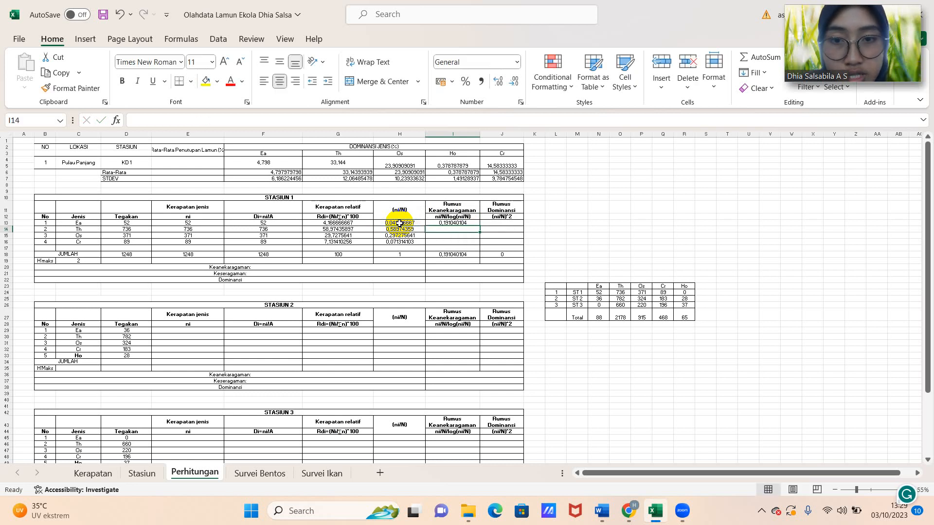
Step: Fill the Rumus Keanekaragaman formula from I13 down to I16 and check the column's JUMLAH formula in I18
click(466, 222)
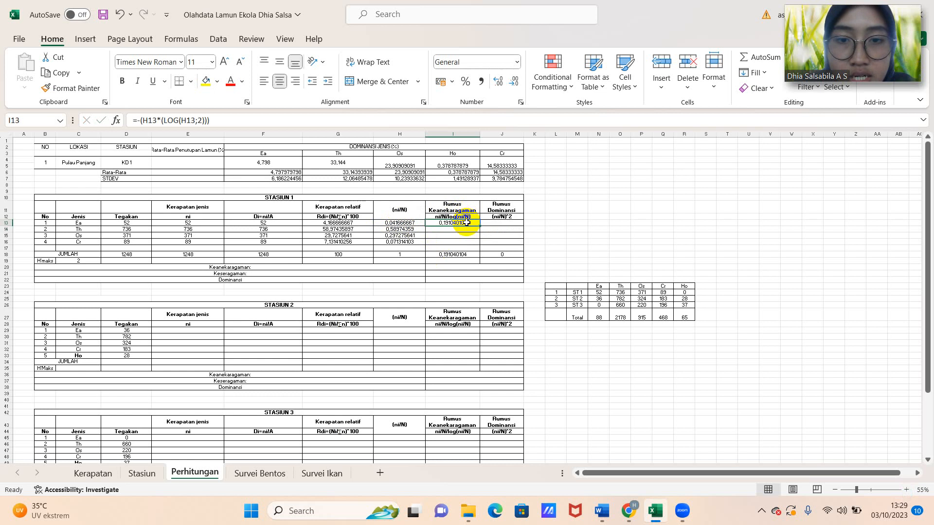
drag(481, 226, 480, 243)
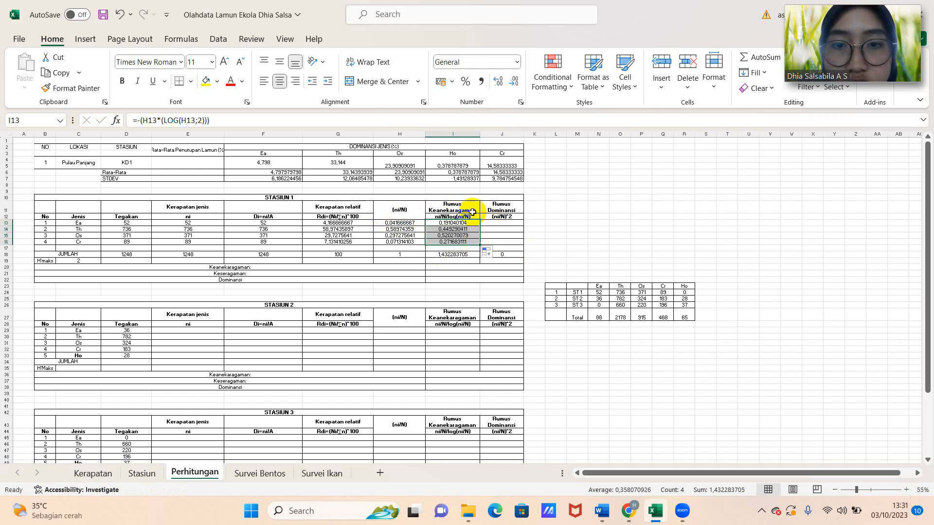
click(466, 253)
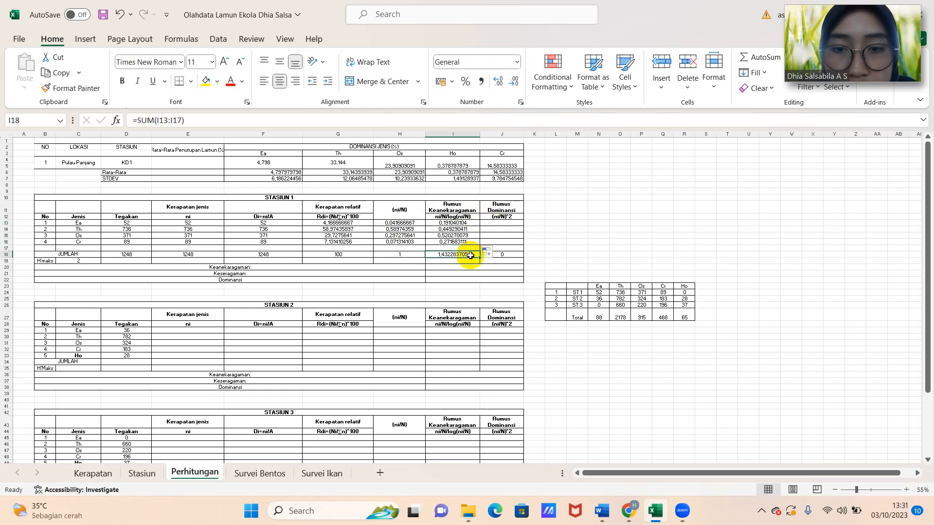
Step: Calculate the STASIUN 1 Rumus Dominansi values with =H13^2 in J13, fill down to J16 and check the JUMLAH formula in J18
click(493, 223)
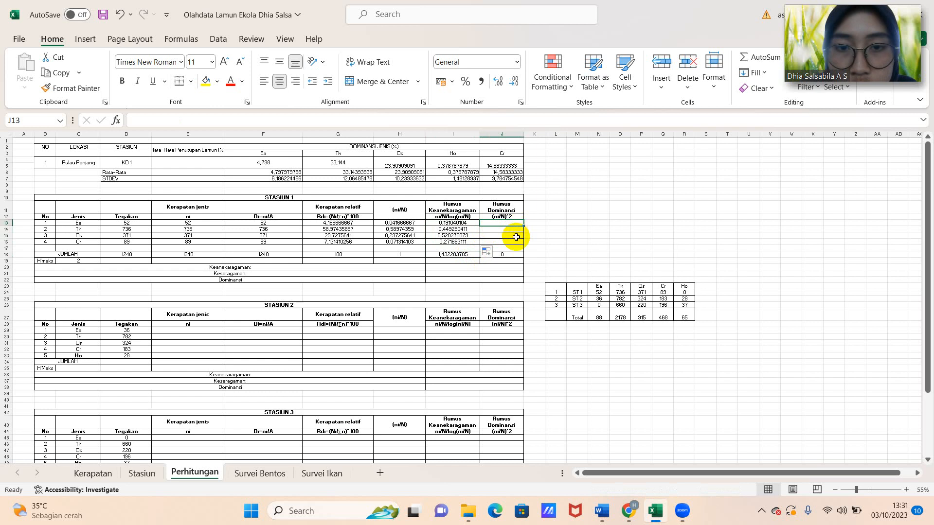
text(=)
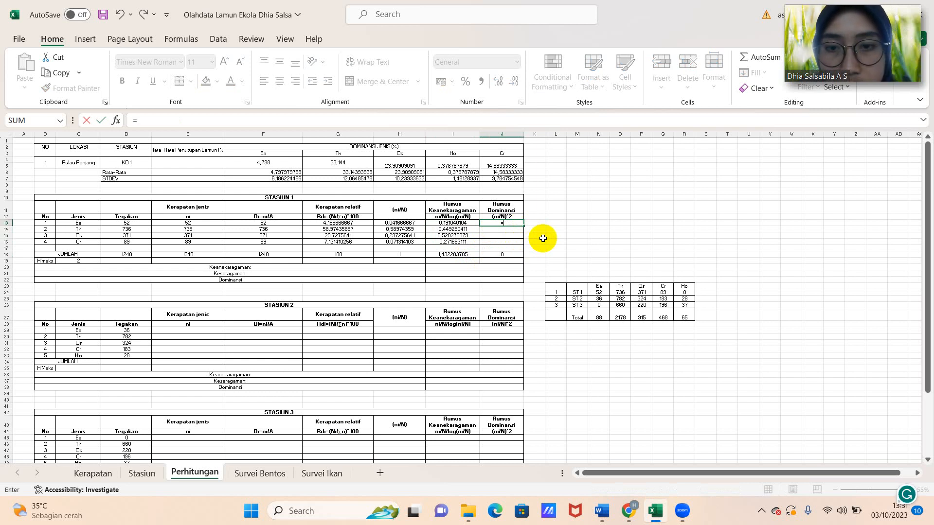
click(417, 224)
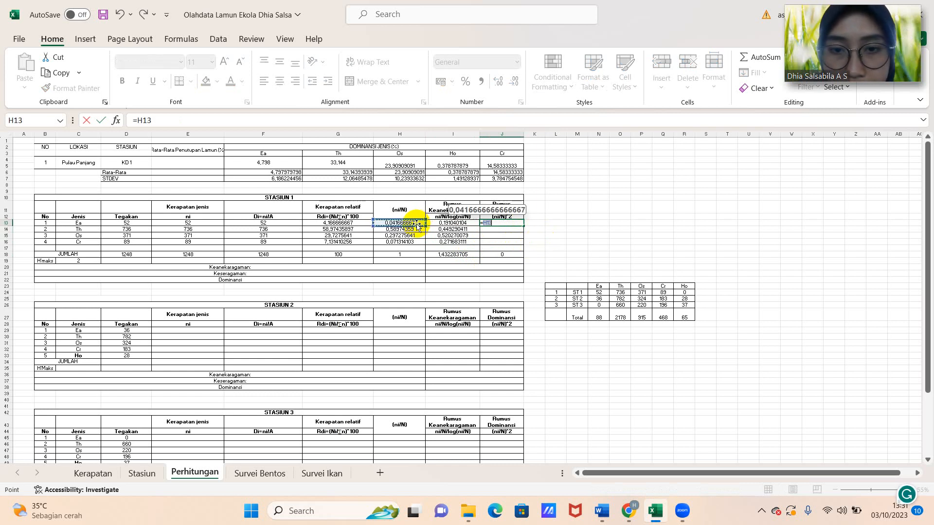
text(^2)
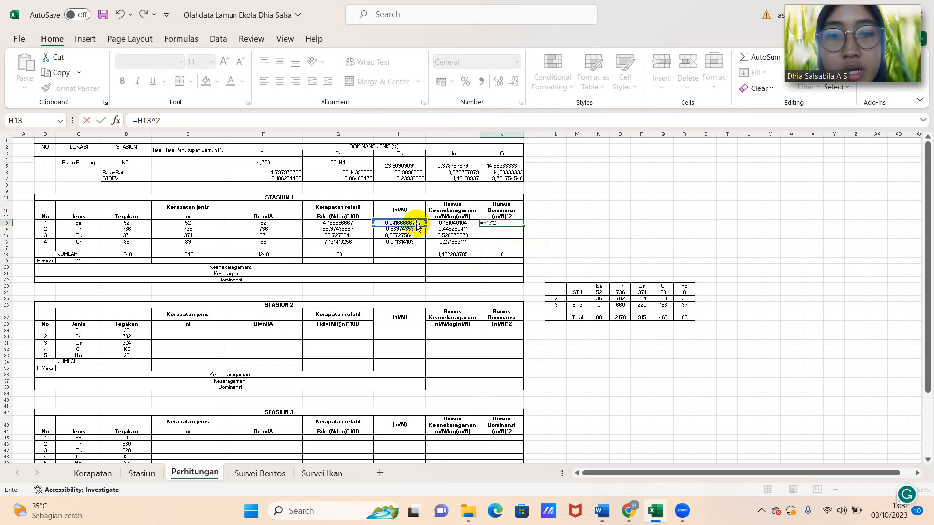
key(Return)
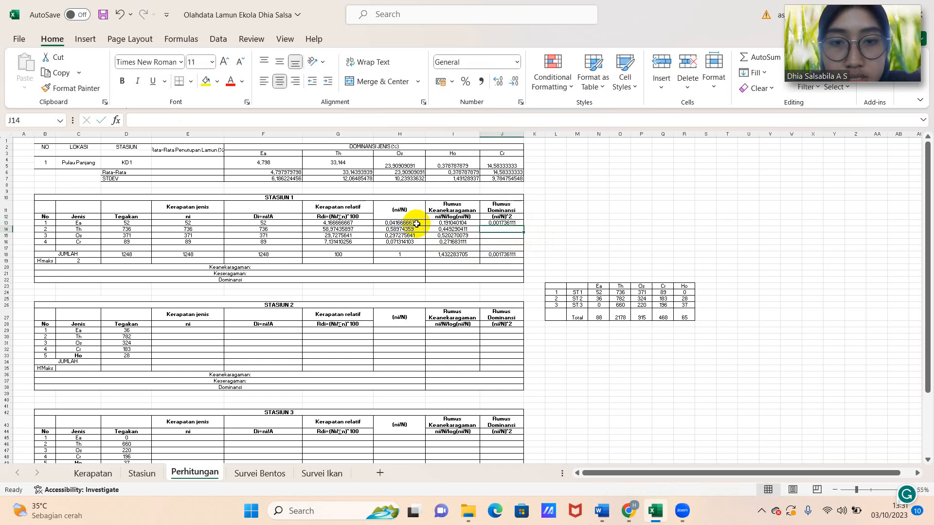
click(516, 223)
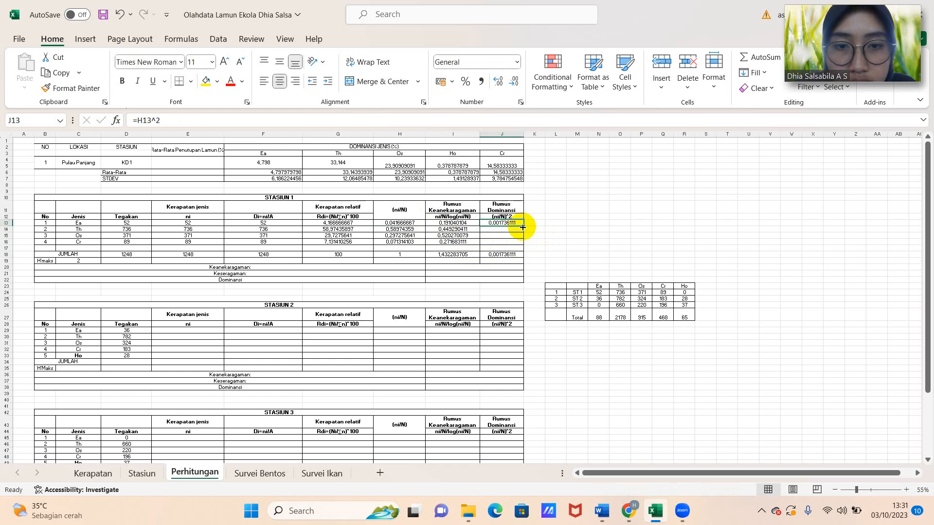
drag(523, 225, 523, 245)
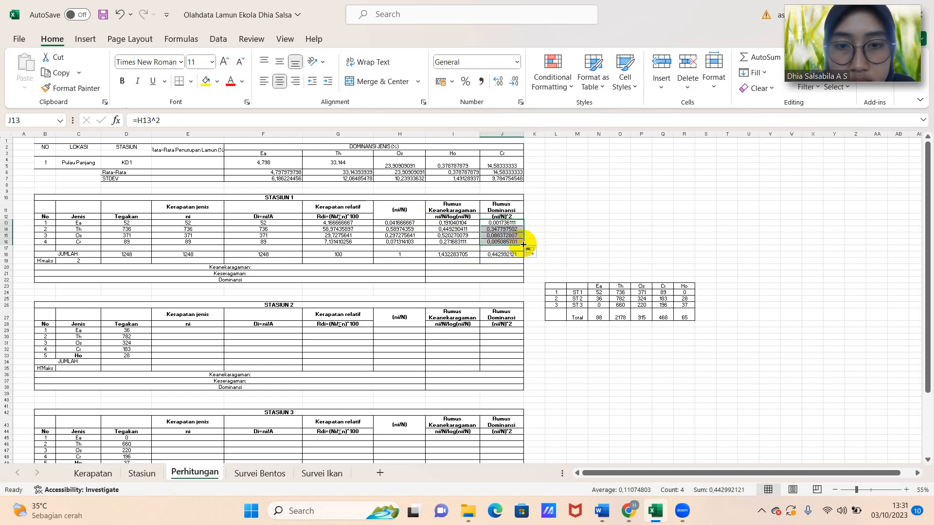
click(508, 254)
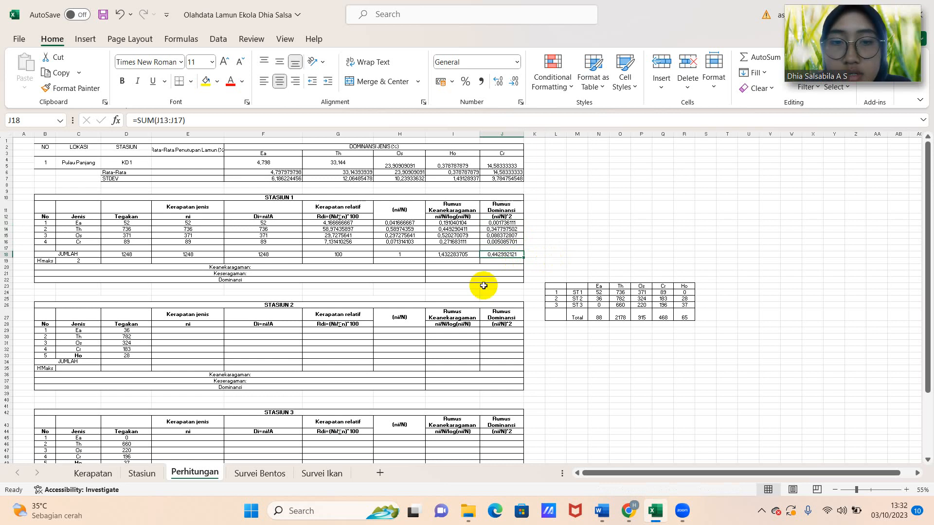
Step: Copy the STASIUN 1 Rumus Keanekaragaman total from I18 into the Keanekaragaman cell I20 as a plain value
click(451, 255)
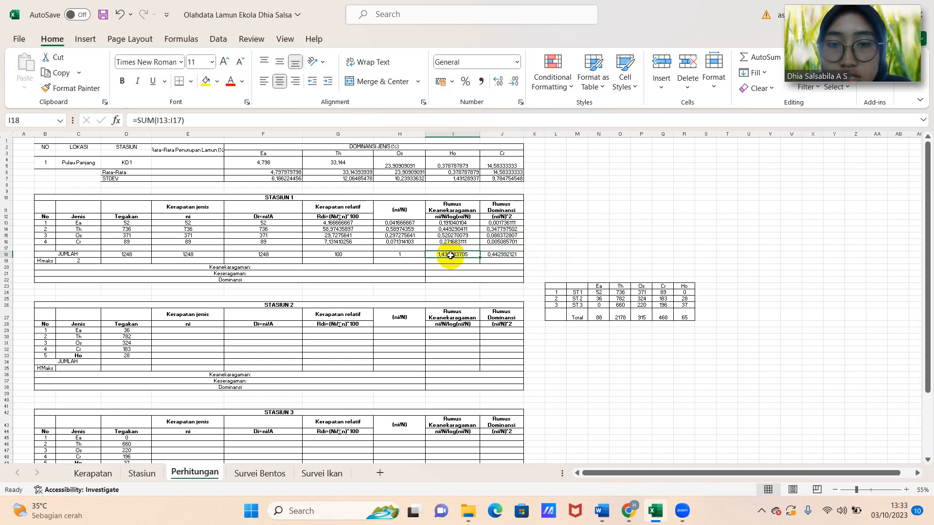
right_click(450, 256)
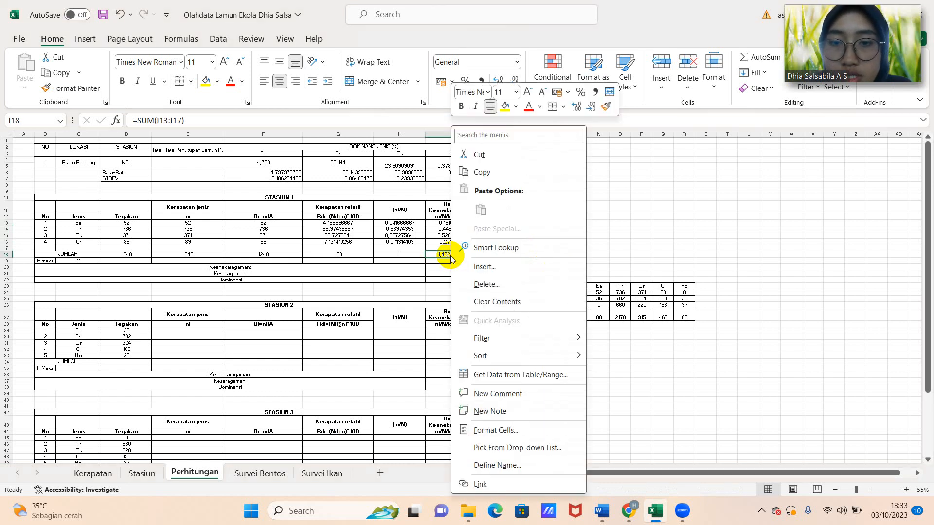
click(479, 169)
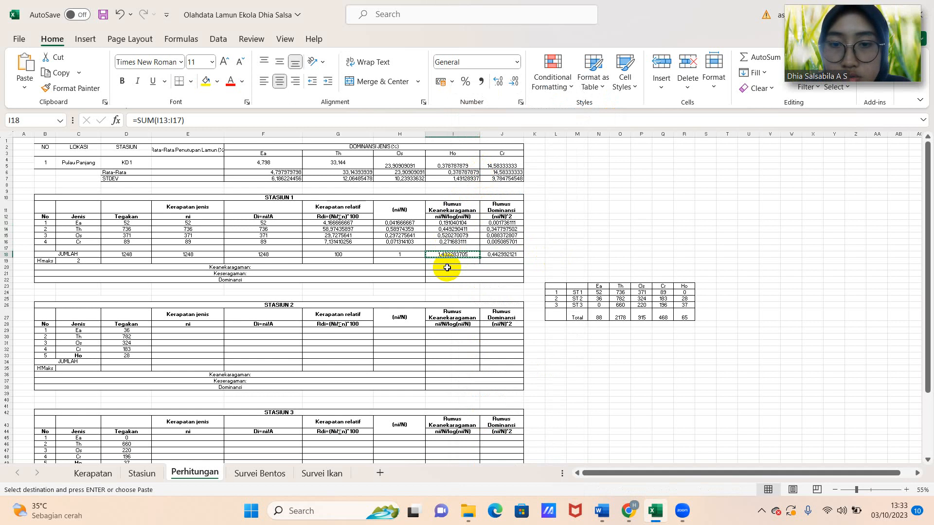
click(445, 267)
key(ctrl+v)
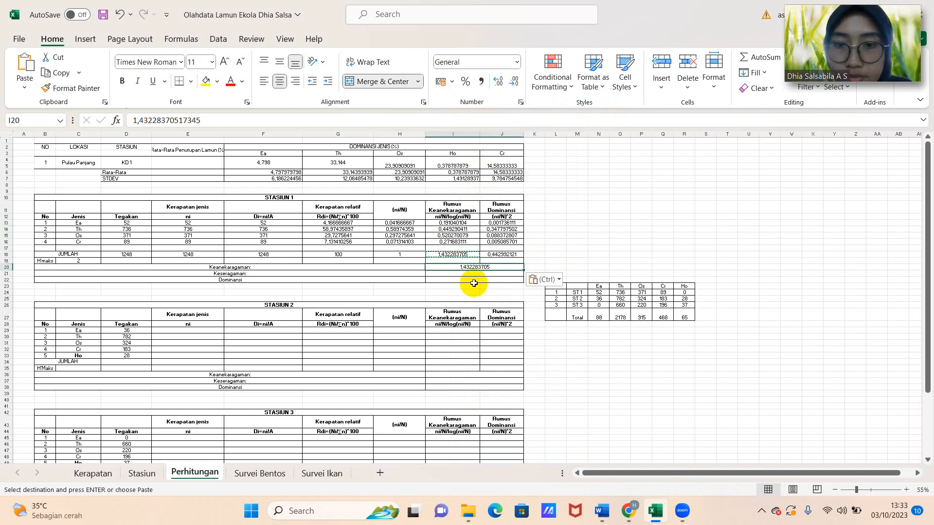
Step: Copy the STASIUN 1 Rumus Dominansi total from J18 into the Dominansi cell I22 as a plain value
click(496, 255)
key(ctrl+c)
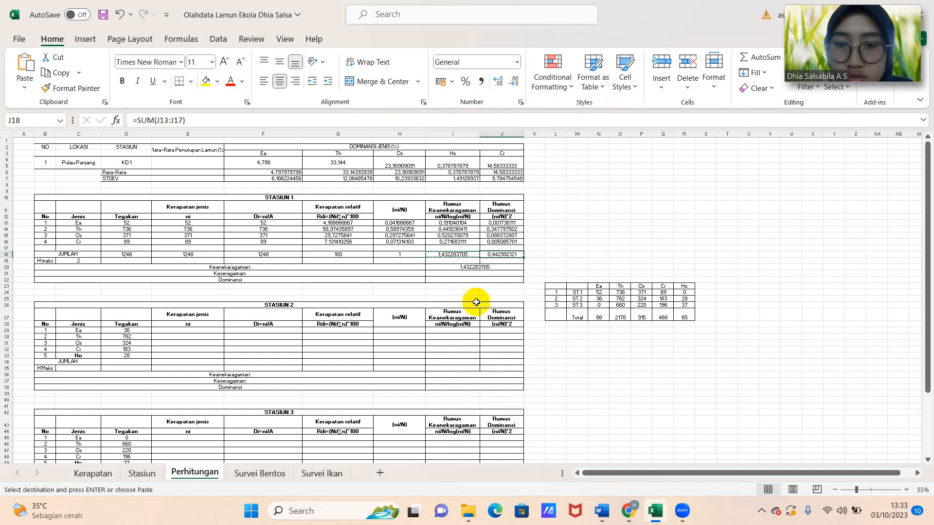
click(465, 280)
key(ctrl+v)
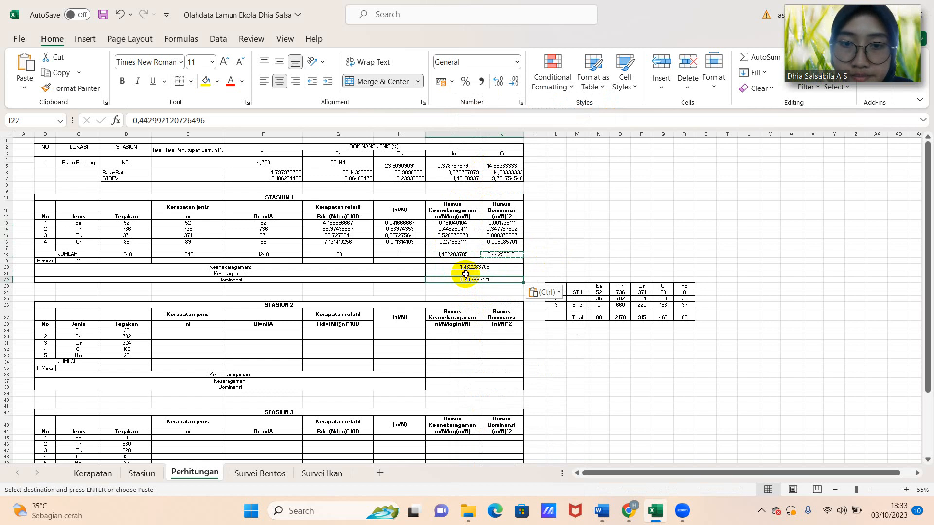
Step: Calculate the STASIUN 1 Keseragaman in I21 with the formula =I20/C19
click(465, 274)
text(=)
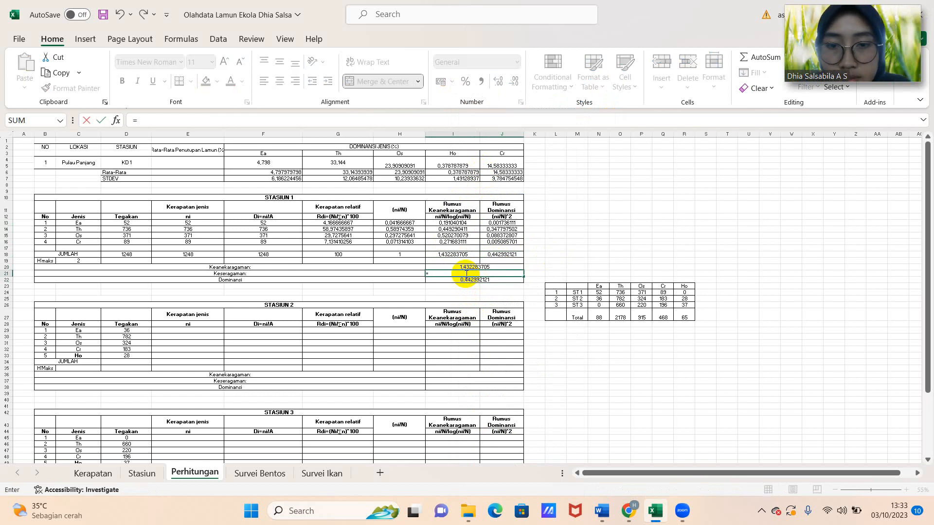
click(464, 268)
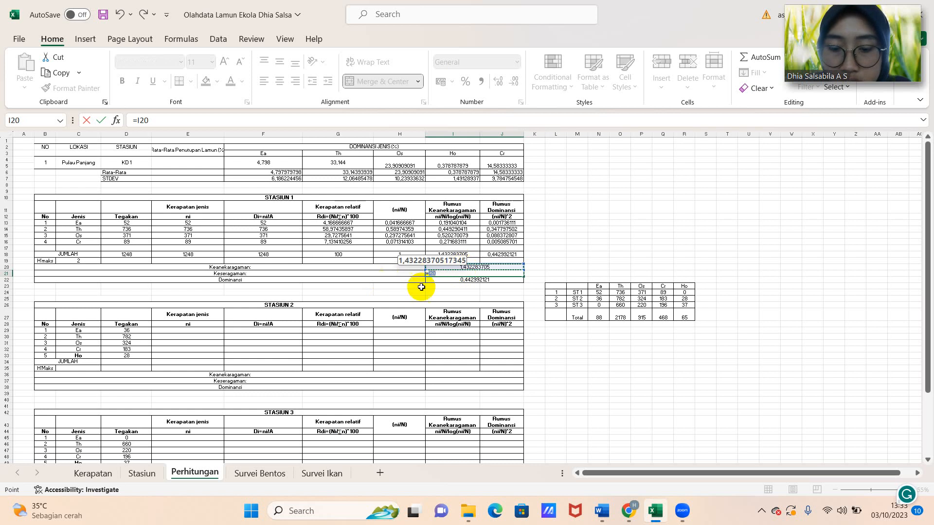
text(/)
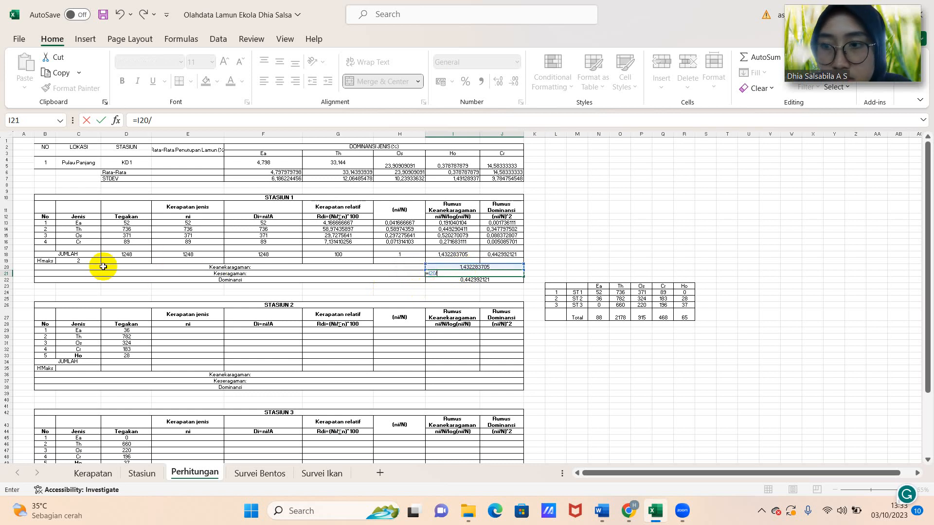
click(90, 262)
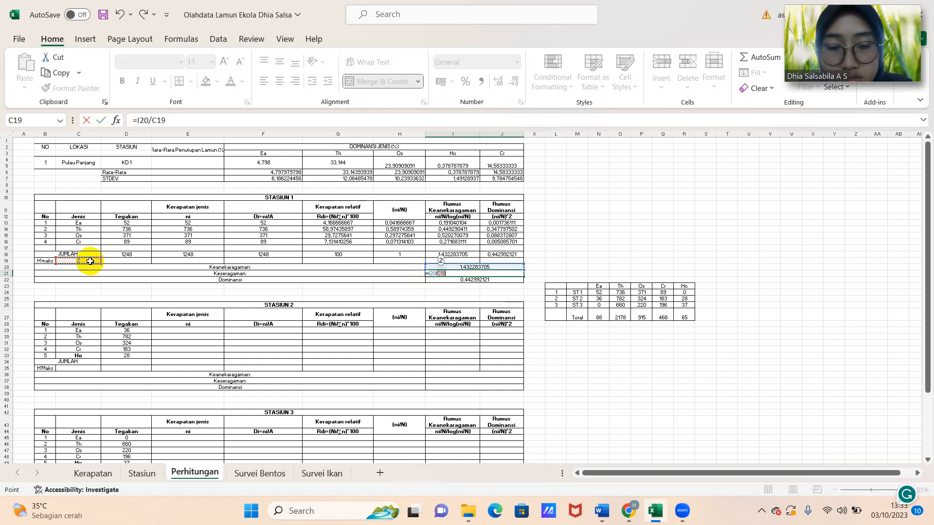
key(Return)
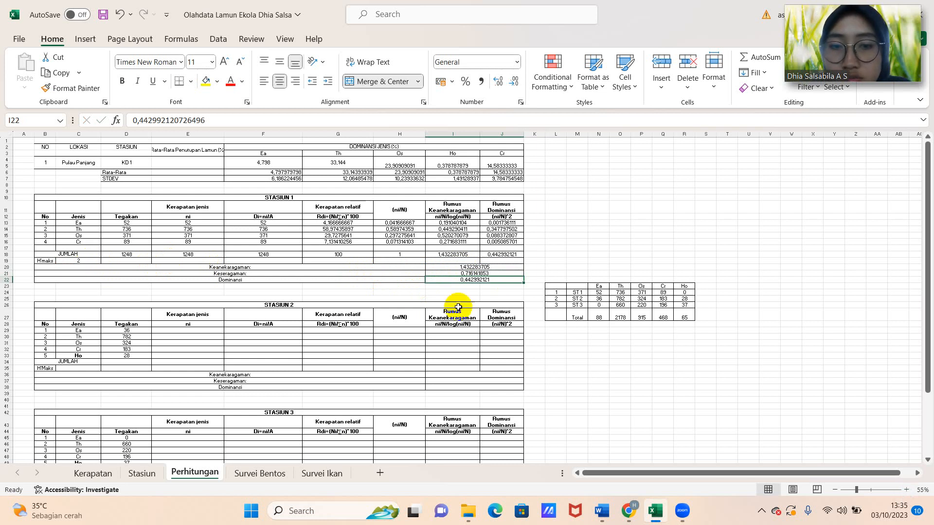
Step: Copy the STASIUN 1 Keanekaragaman result from I20 into row 1 of the summary table at C59, pasting values only
scroll(415, 362, down, 3)
scroll(416, 362, down, 3)
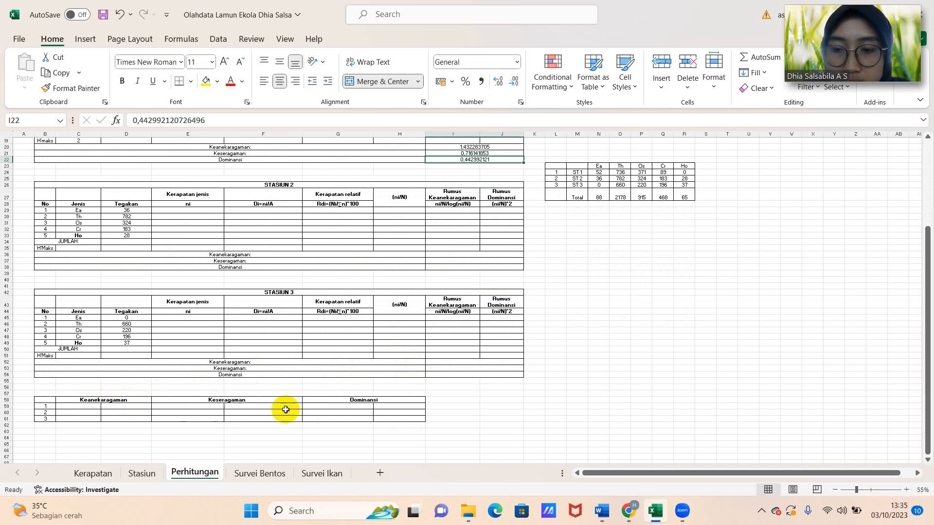
scroll(365, 410, up, 2)
scroll(365, 410, up, 1)
click(458, 211)
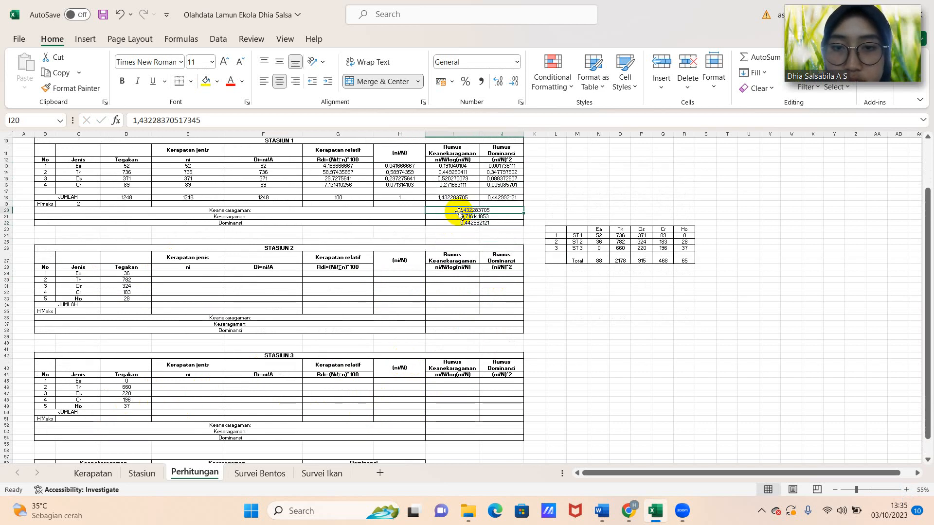
key(ctrl+c)
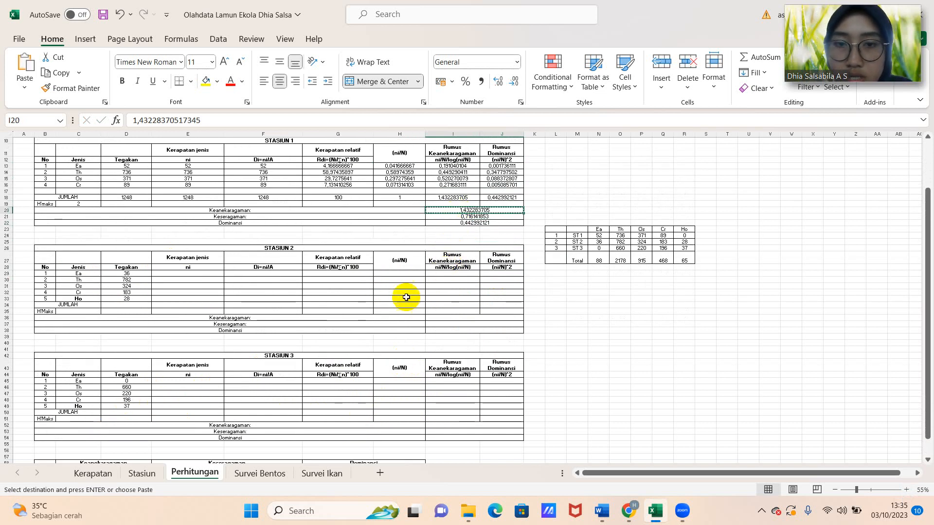
scroll(234, 410, down, 5)
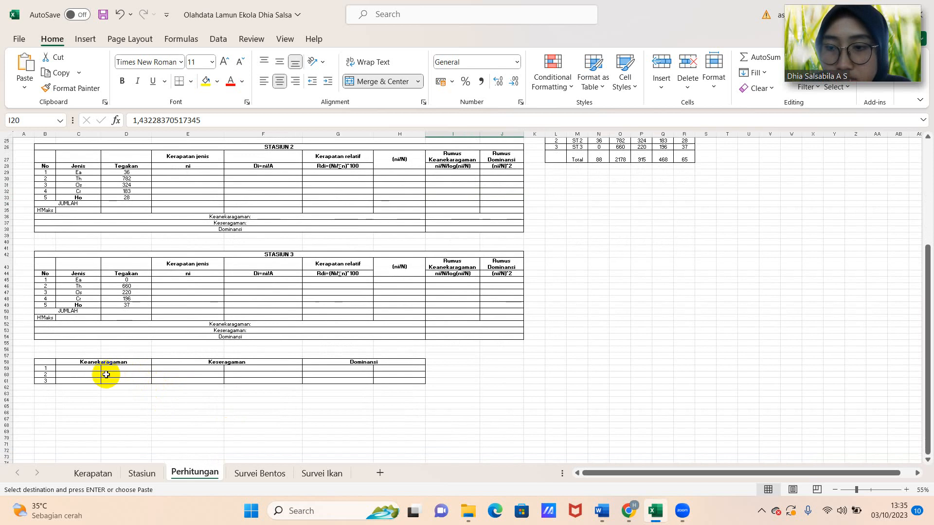
click(94, 370)
key(ctrl+v)
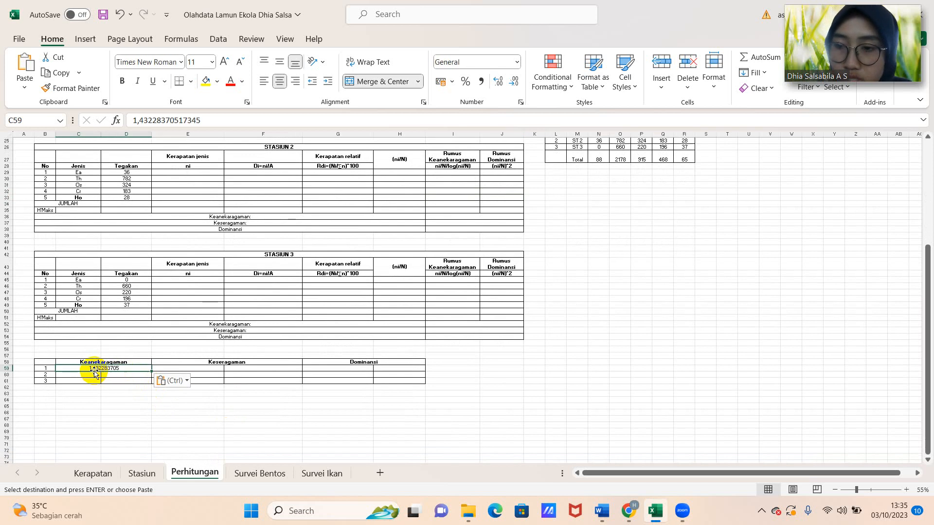
right_click(112, 372)
click(104, 368)
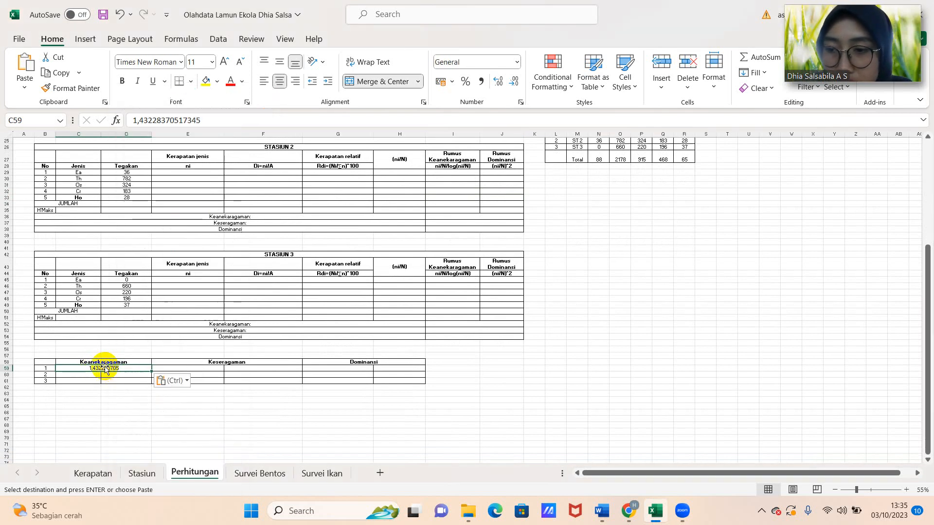
click(168, 380)
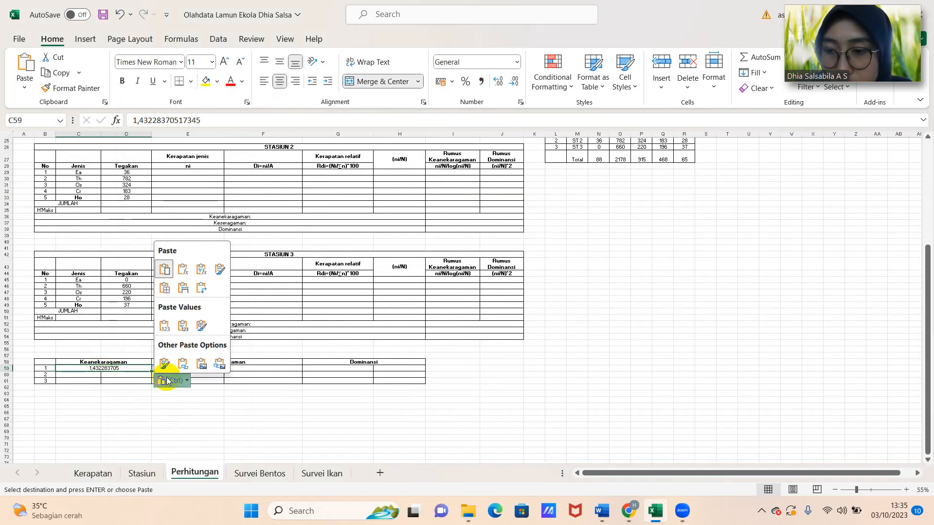
click(164, 324)
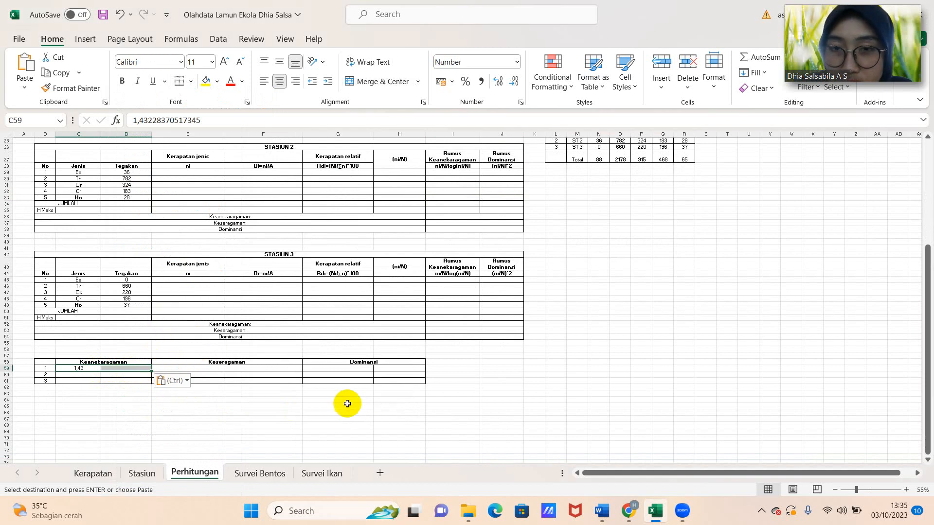
Step: Copy the STASIUN 1 Keseragaman result from I21 into row 1 of the summary table at E59, pasting values only
scroll(346, 402, up, 4)
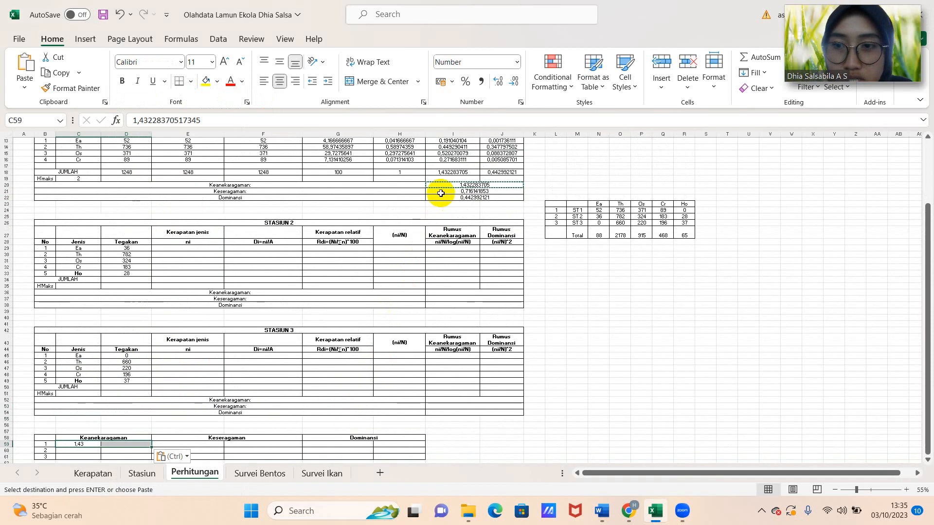
click(441, 192)
key(ctrl+c)
scroll(347, 350, down, 3)
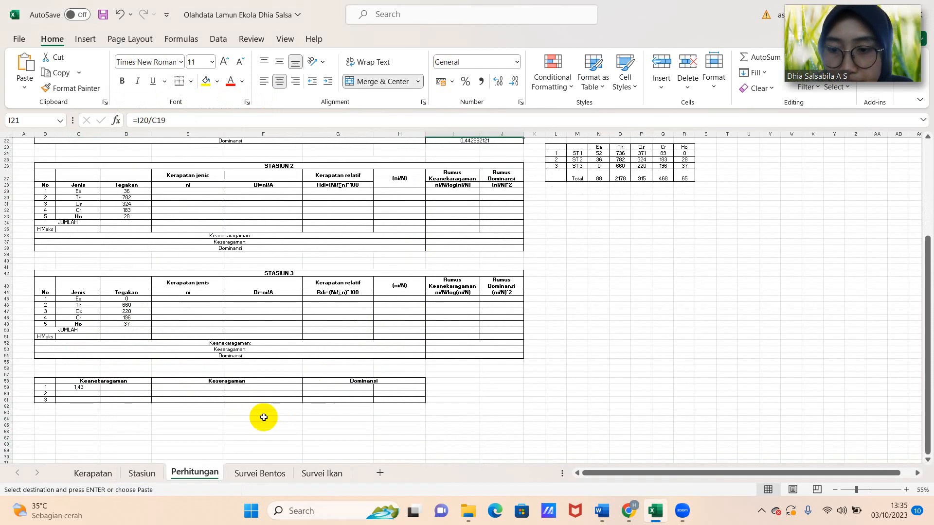
click(220, 387)
key(ctrl+v)
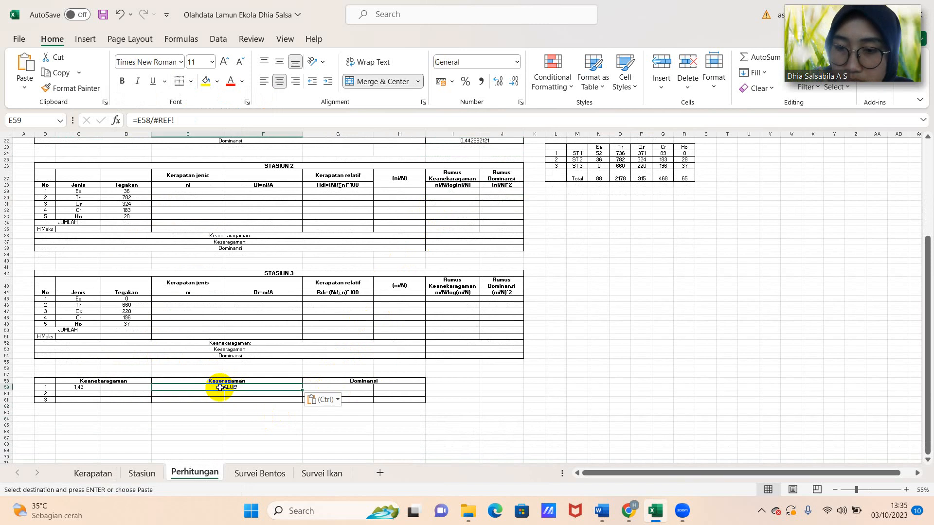
click(314, 399)
click(320, 347)
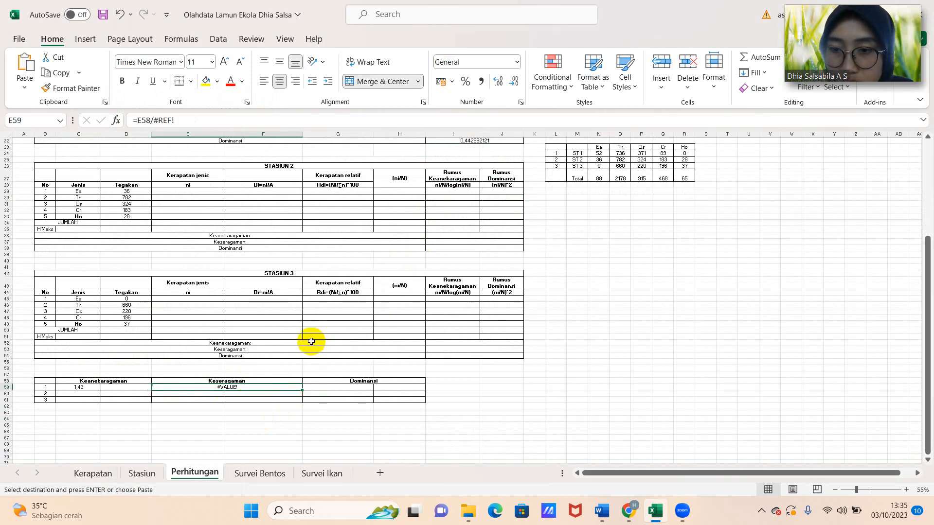
Step: Copy the STASIUN 1 Dominansi result from I22 into row 1 of the summary table at G59, pasting values only
scroll(389, 365, up, 5)
click(441, 242)
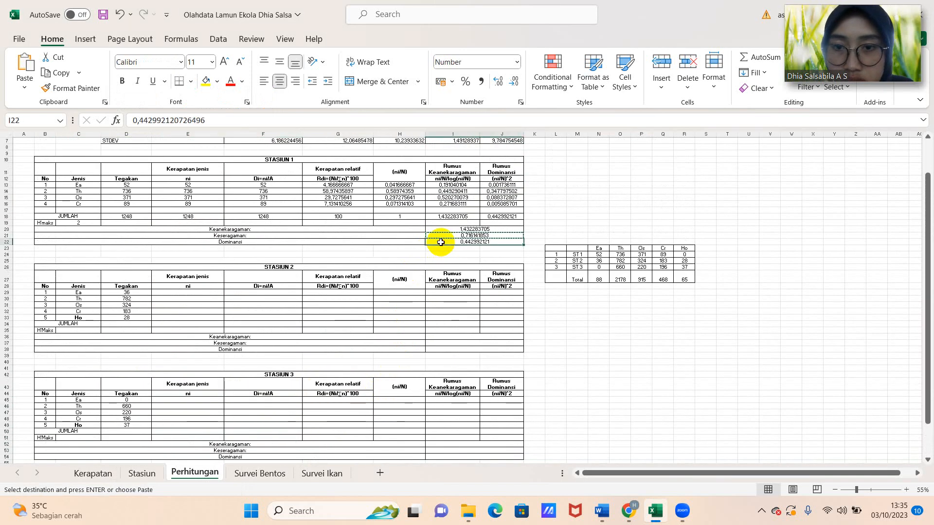
key(ctrl+c)
scroll(389, 389, down, 4)
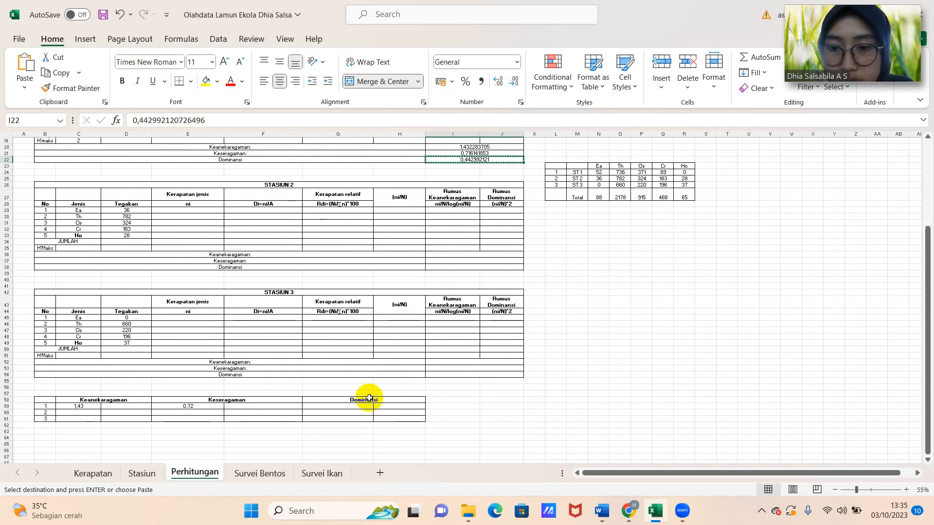
click(357, 409)
key(ctrl+v)
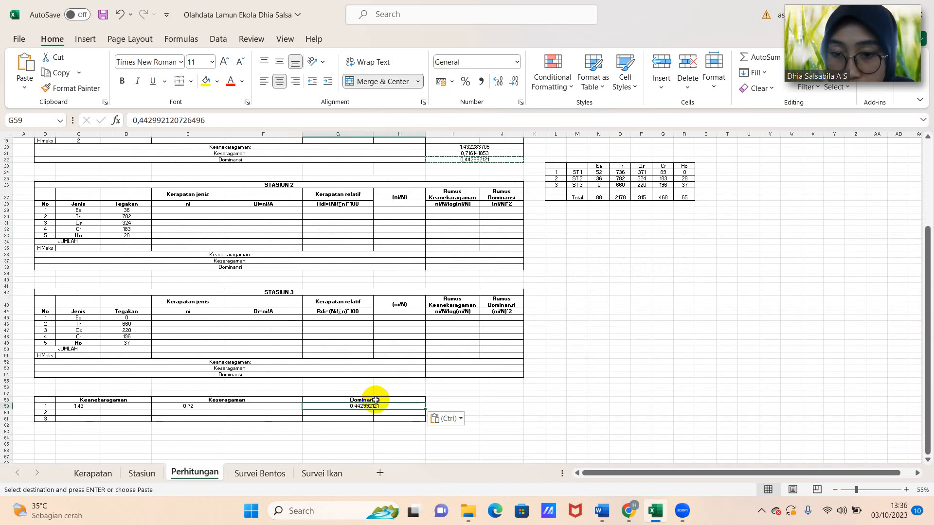
click(440, 417)
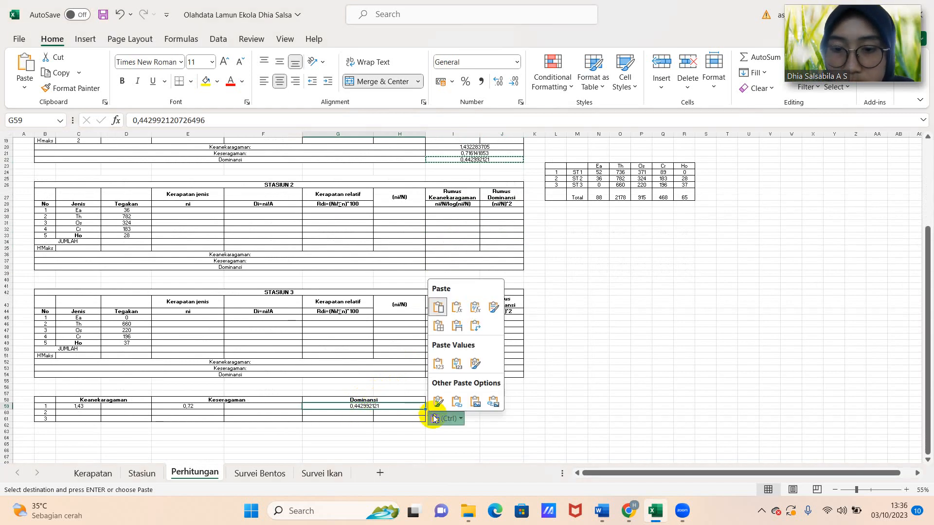
click(440, 363)
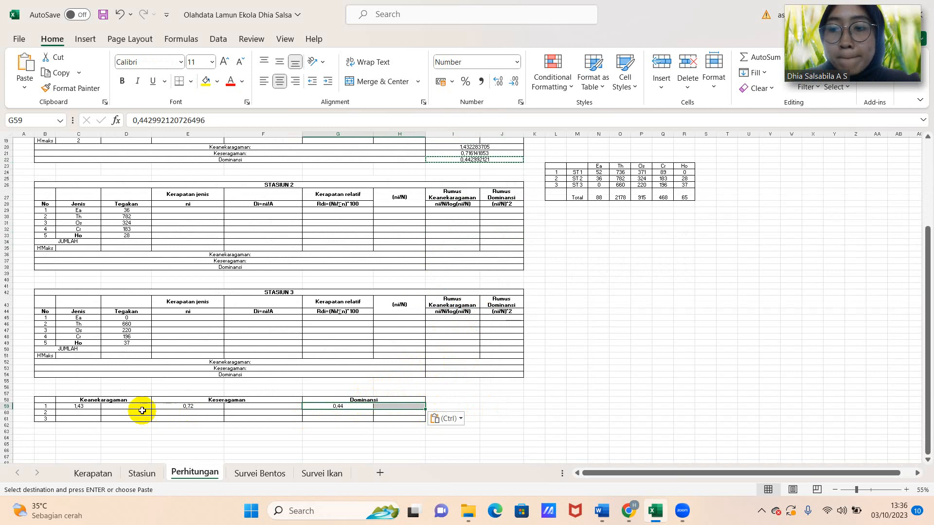
Step: Label the row 1 summary categories as Sedang for Keanekaragaman in D59, Tinggi for Keseragaman in F59 and Sedang for Dominansi in H59
click(114, 406)
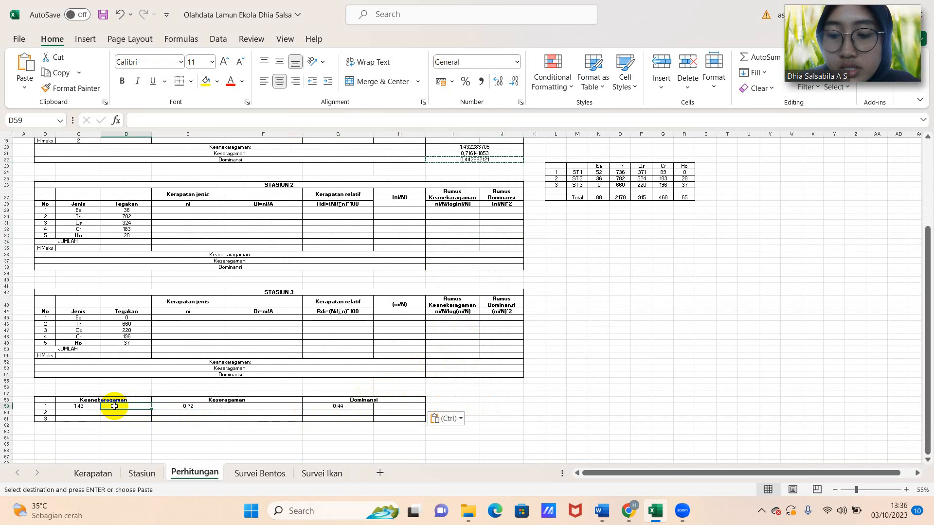
key(ctrl)
key(ctrl)
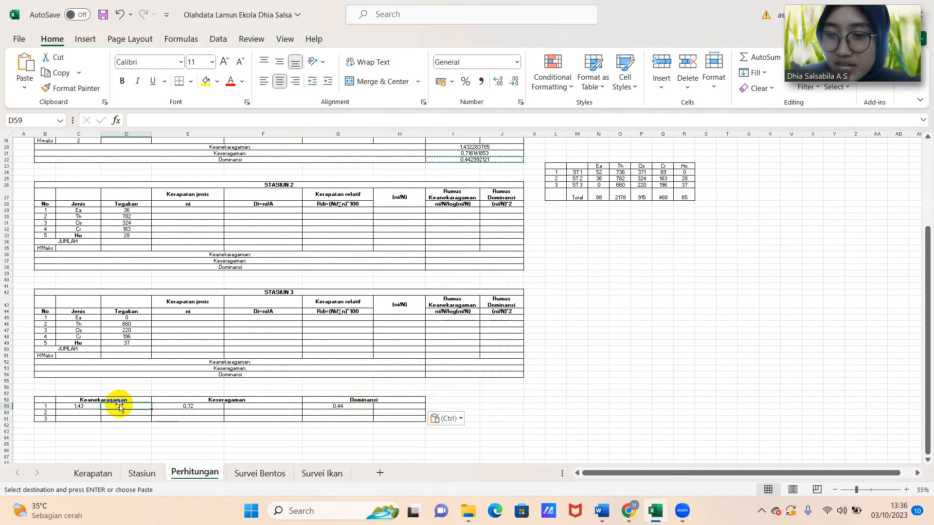
text(s)
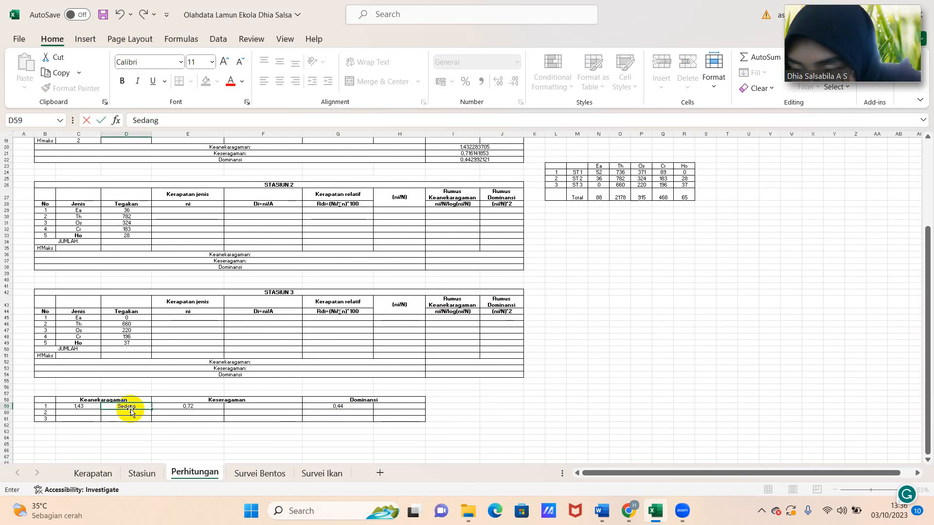
click(231, 407)
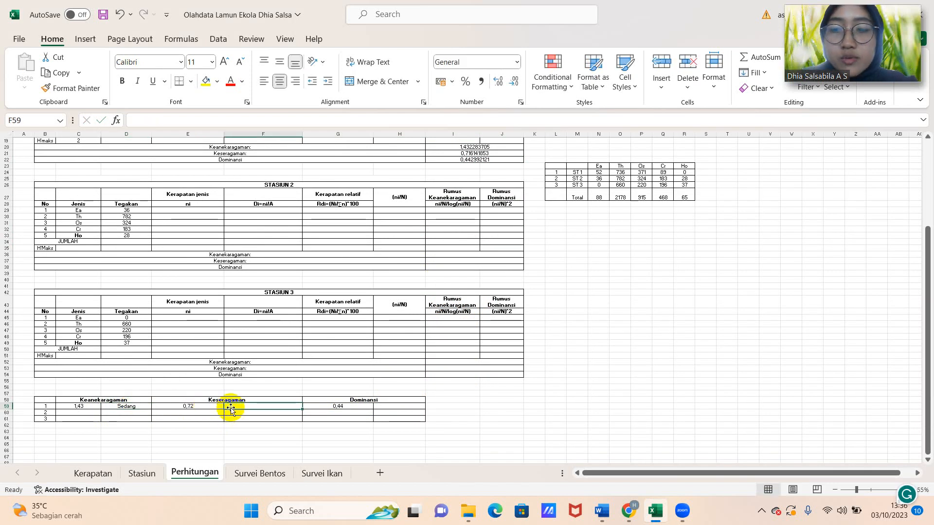
text(Tinggi)
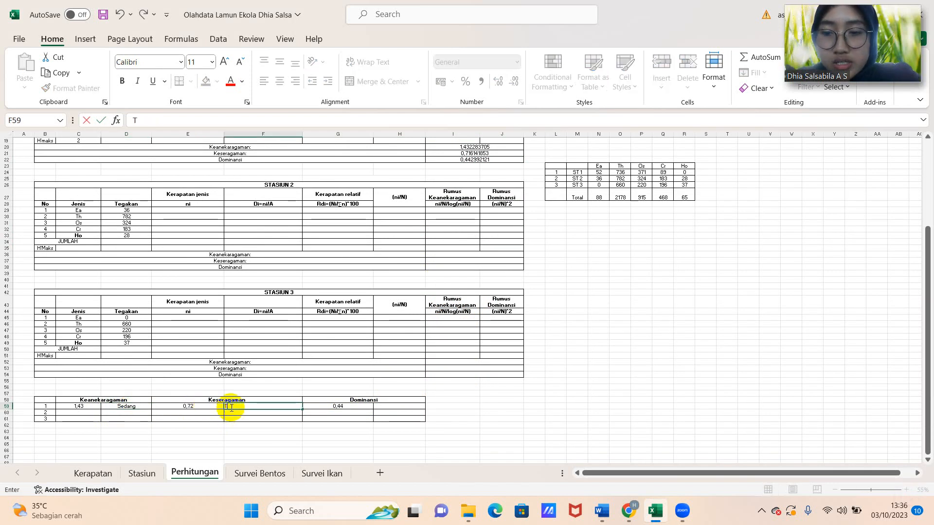
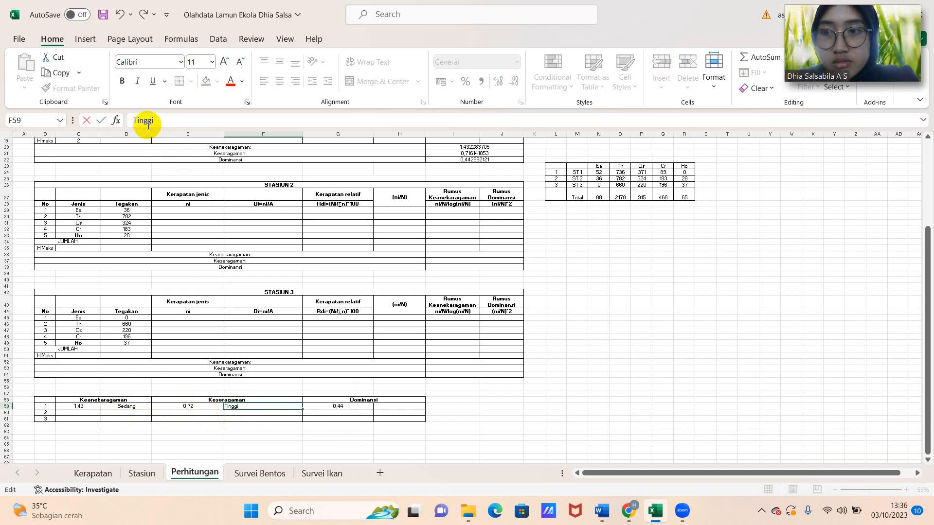
click(389, 406)
text(Sedang)
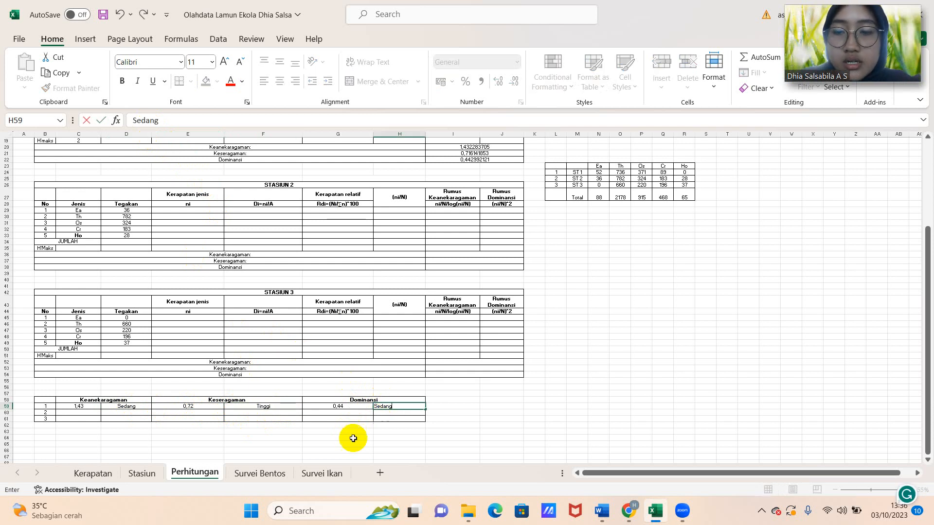
click(339, 432)
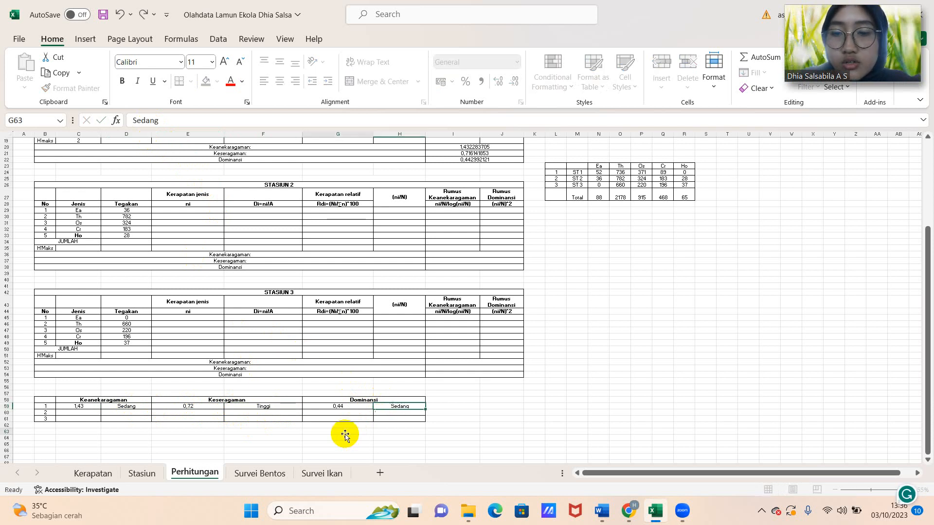
click(493, 411)
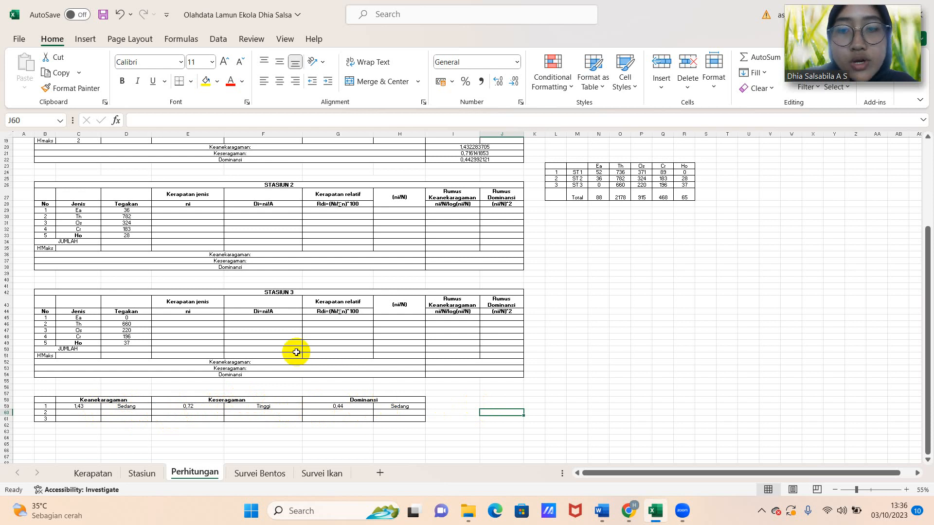
Step: Paste the copied STASIUN 2 Keanekaragaman result from I36 into row 2 of the summary table at C60 as a plain value
scroll(295, 352, up, 5)
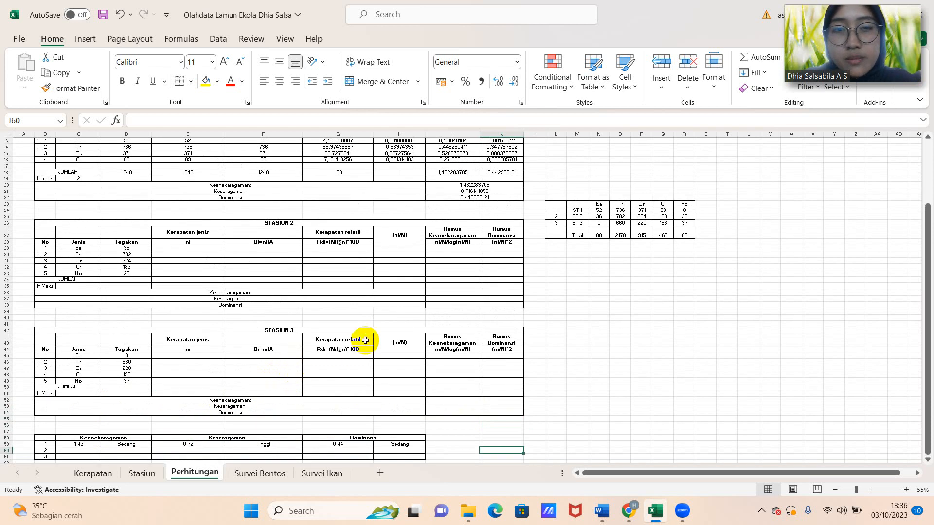
scroll(353, 346, down, 5)
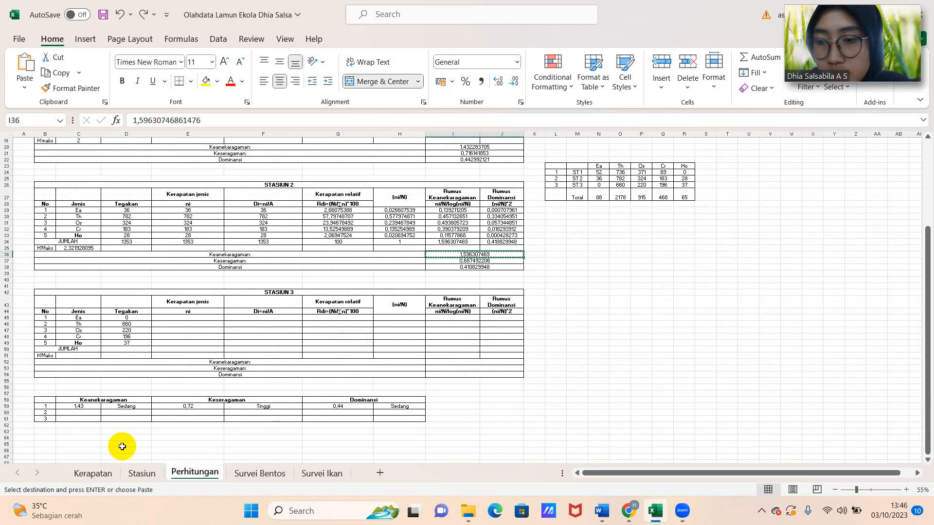
click(88, 413)
text(1,596307469)
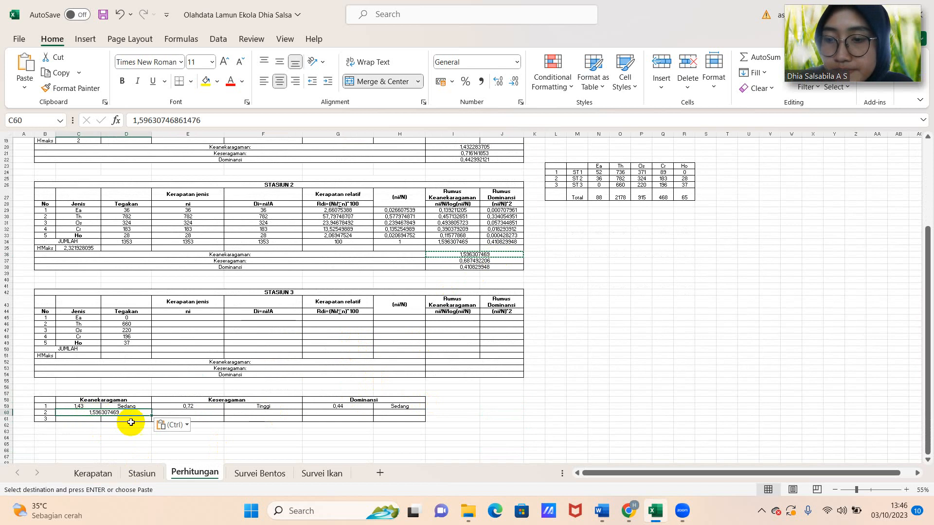
click(168, 424)
click(166, 371)
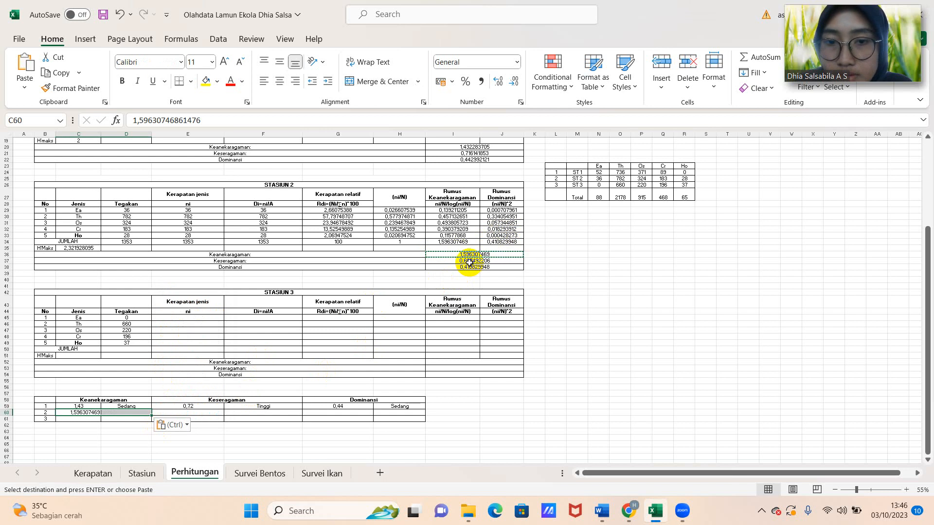
Step: Copy the STASIUN 2 Keseragaman result from I37 into row 2 of the summary table at E60, pasting values only
click(471, 261)
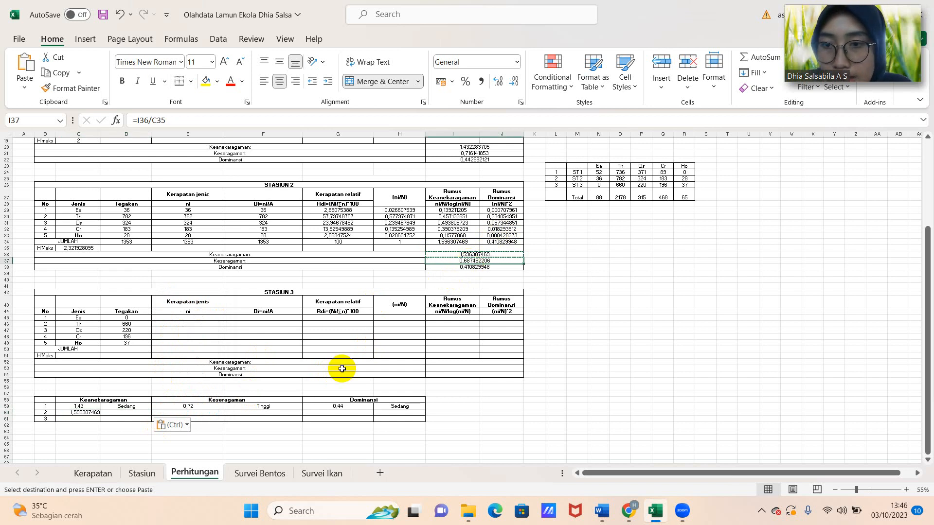
click(208, 414)
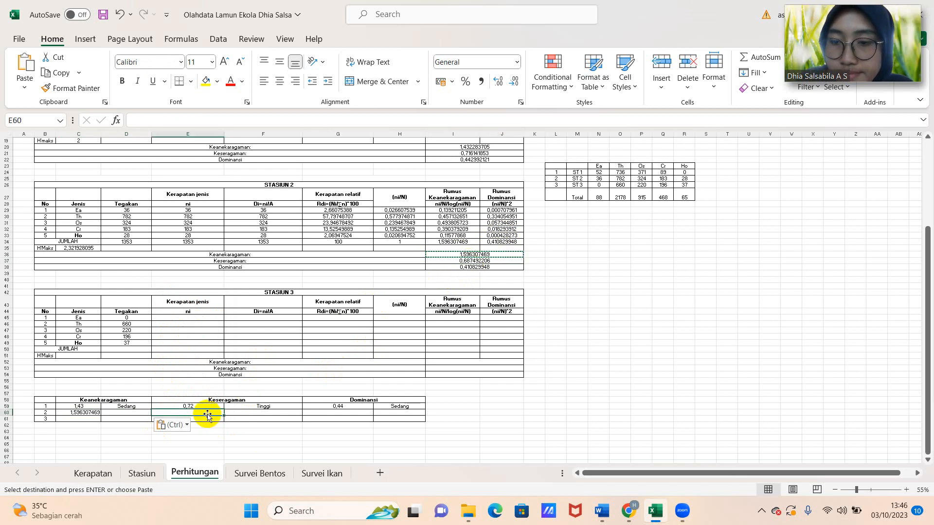
key(ctrl+c)
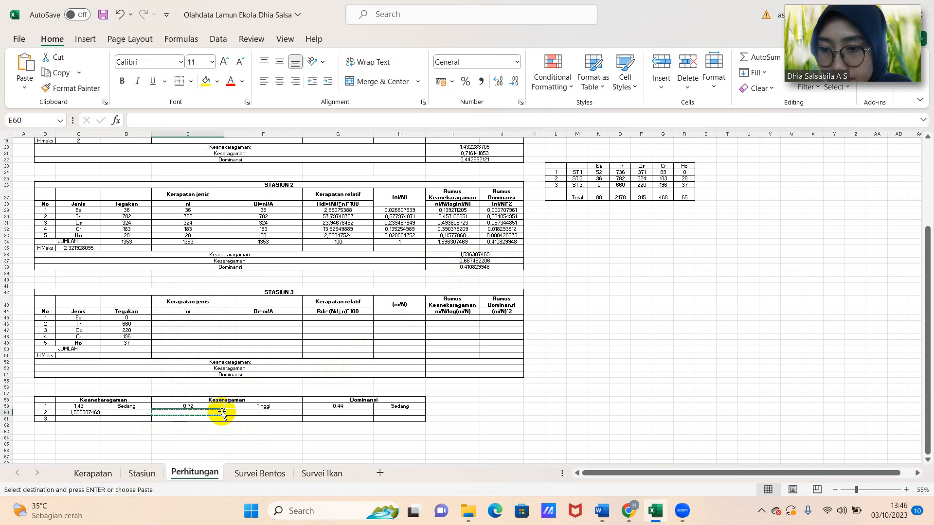
click(436, 263)
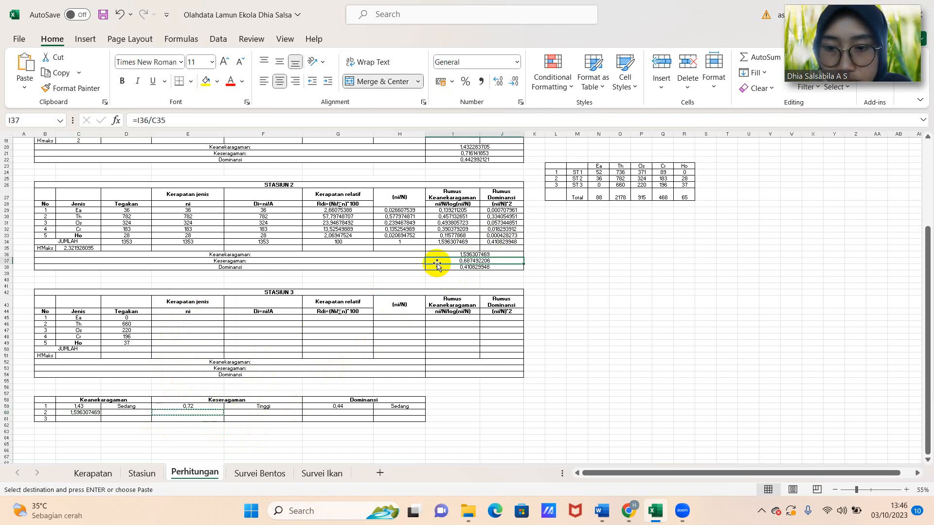
click(214, 412)
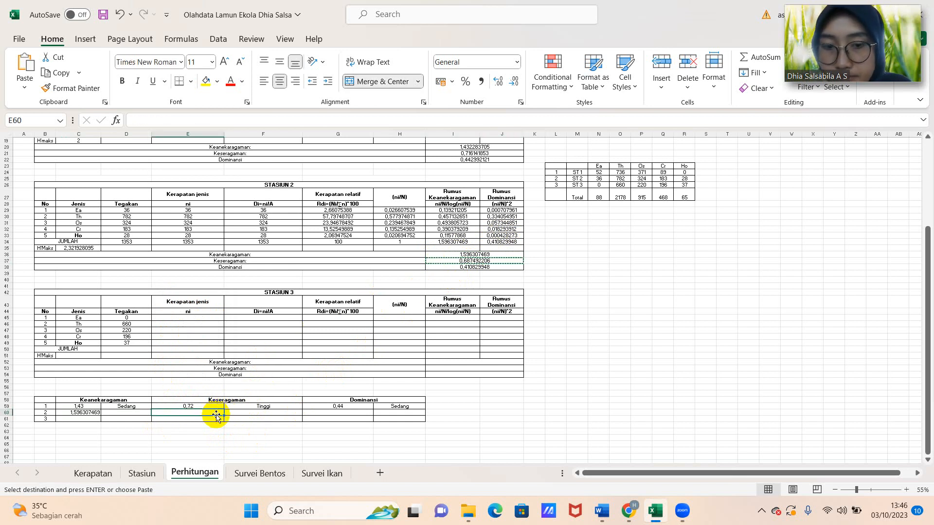
key(ctrl+v)
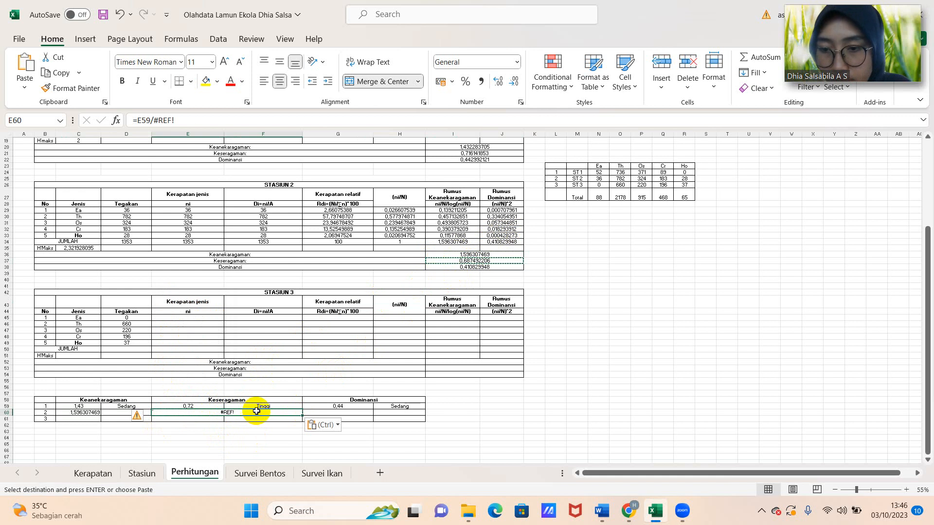
click(311, 426)
click(315, 366)
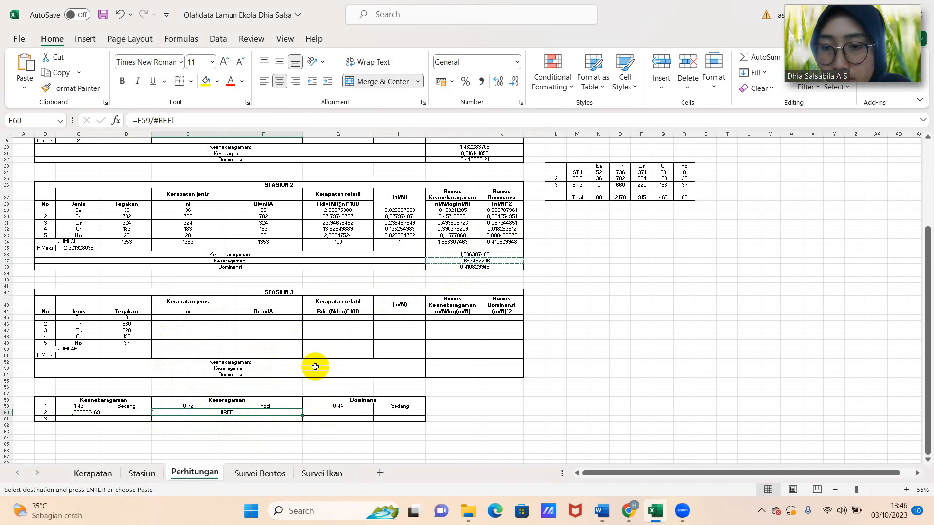
Step: Copy the STASIUN 2 Dominansi result from I38 into row 2 of the summary table at G60, pasting values only
click(470, 269)
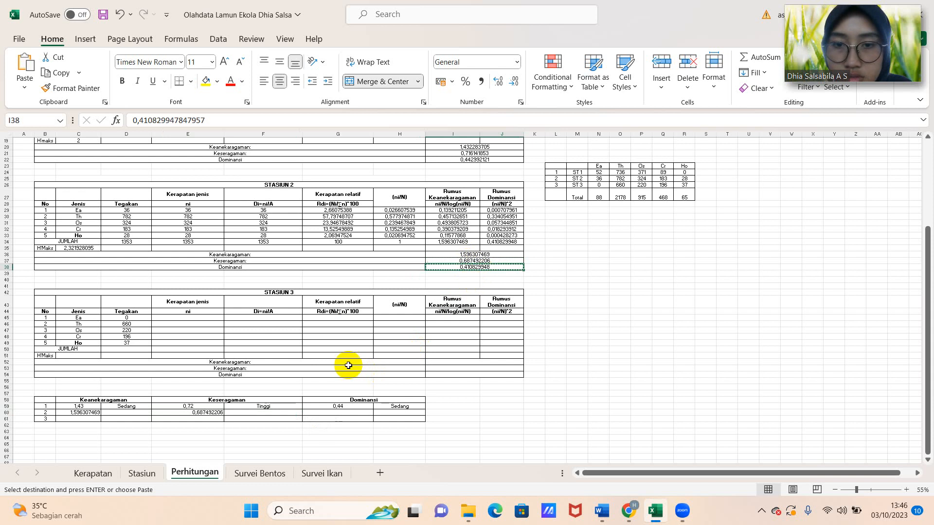
click(336, 411)
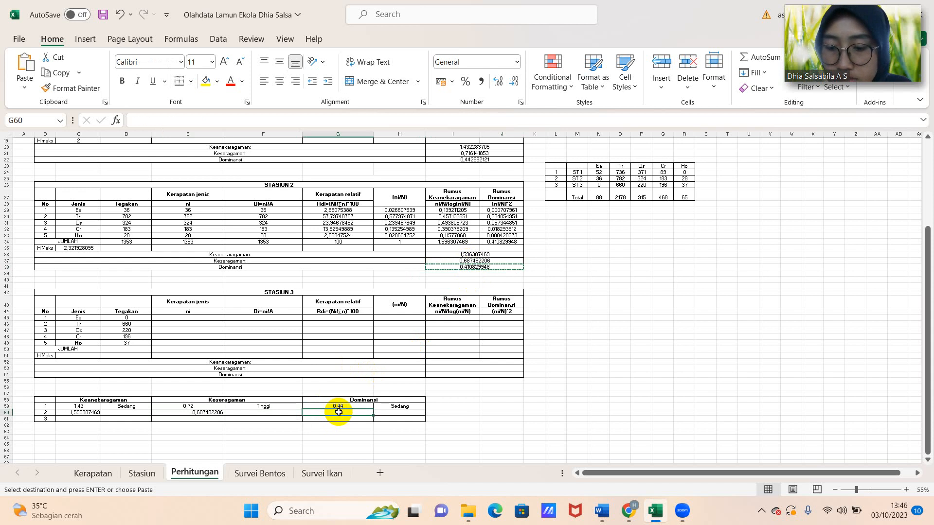
key(ctrl+v)
click(440, 425)
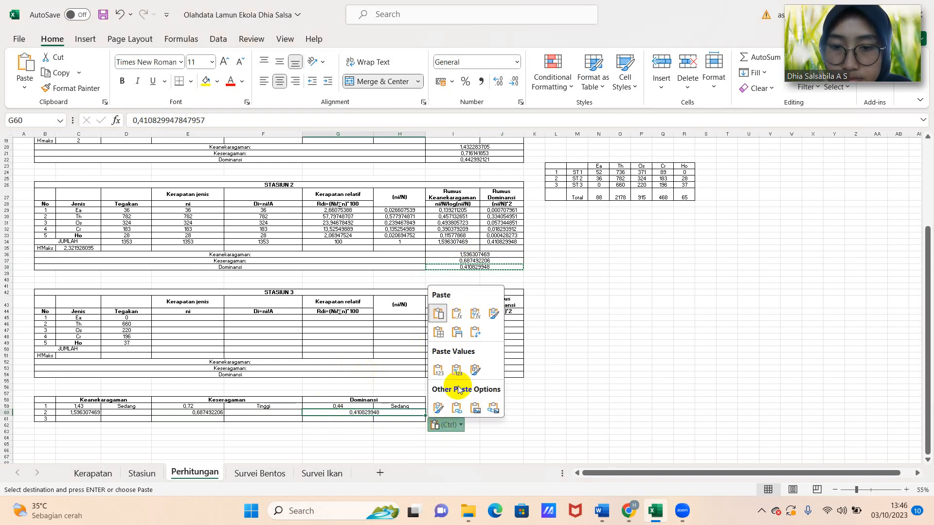
click(441, 371)
click(349, 447)
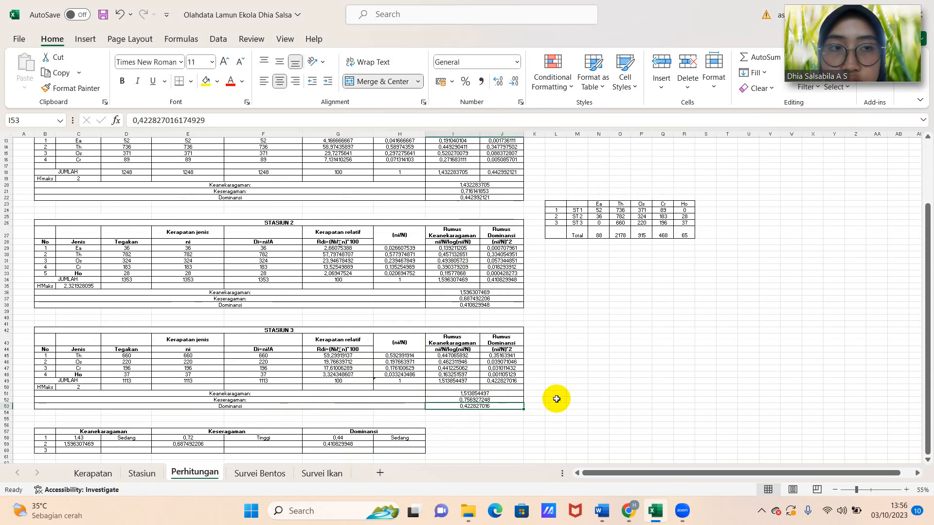
Step: Copy the STASIUN 3 Keanekaragaman result from I51 into row 3 of the summary table at C60, pasting values only
scroll(553, 396, down, 2)
scroll(520, 392, down, 2)
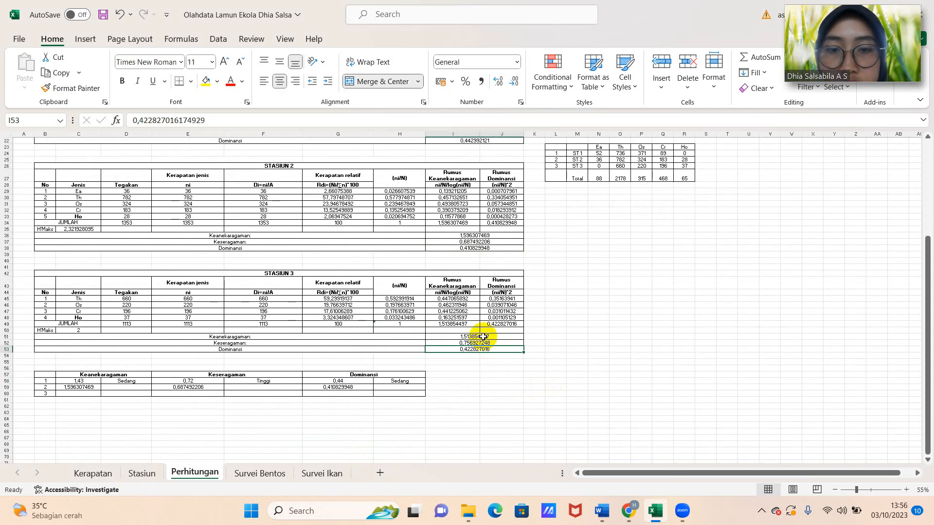
click(484, 337)
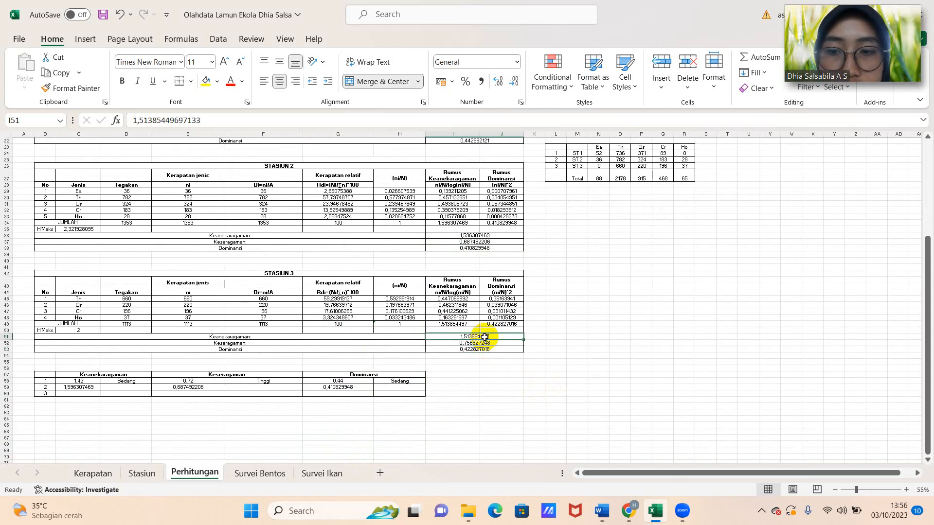
click(496, 351)
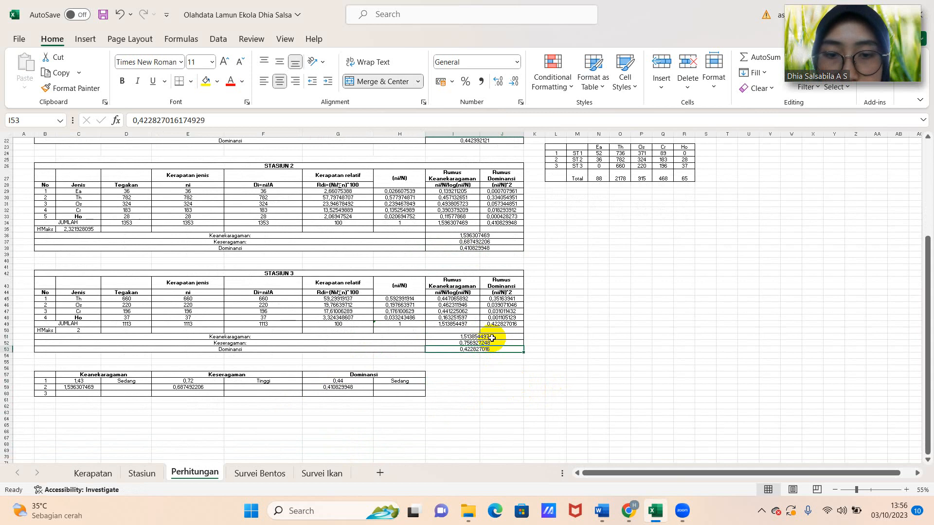
click(491, 337)
key(ctrl+c)
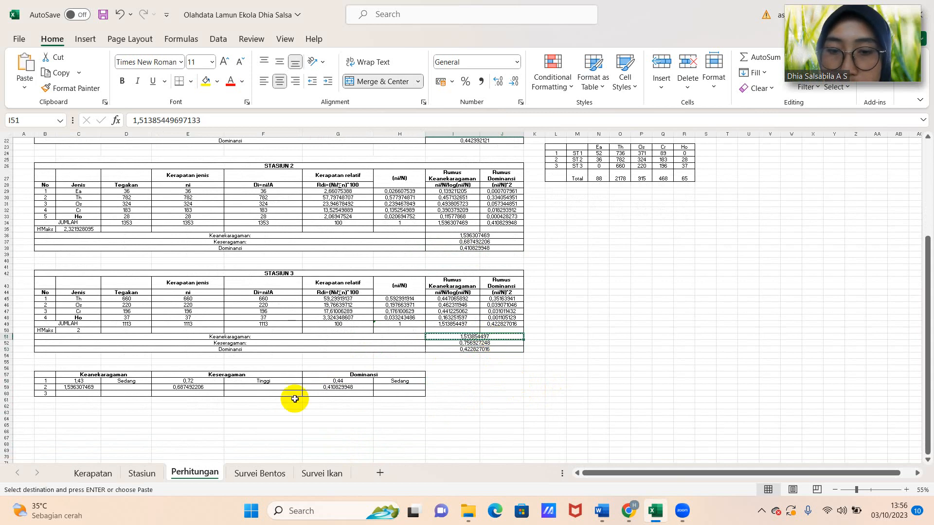
click(93, 393)
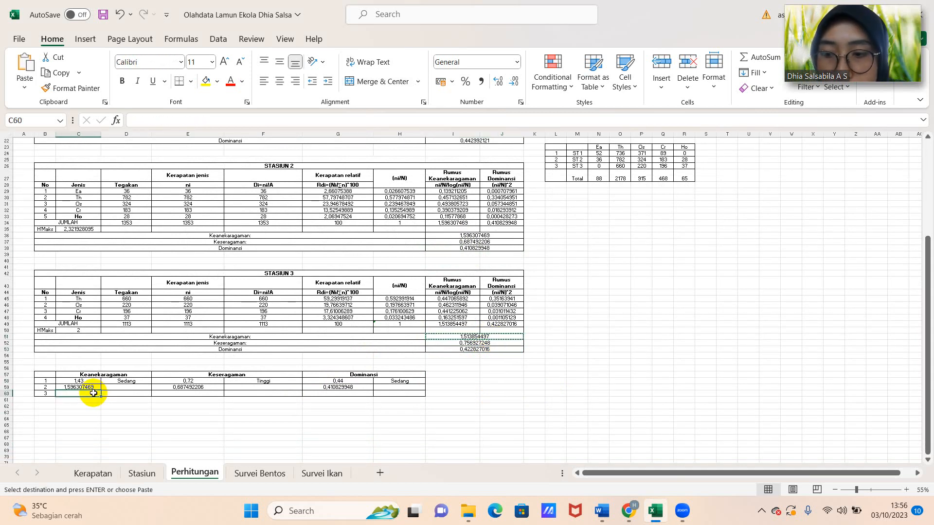
key(ctrl+v)
click(166, 406)
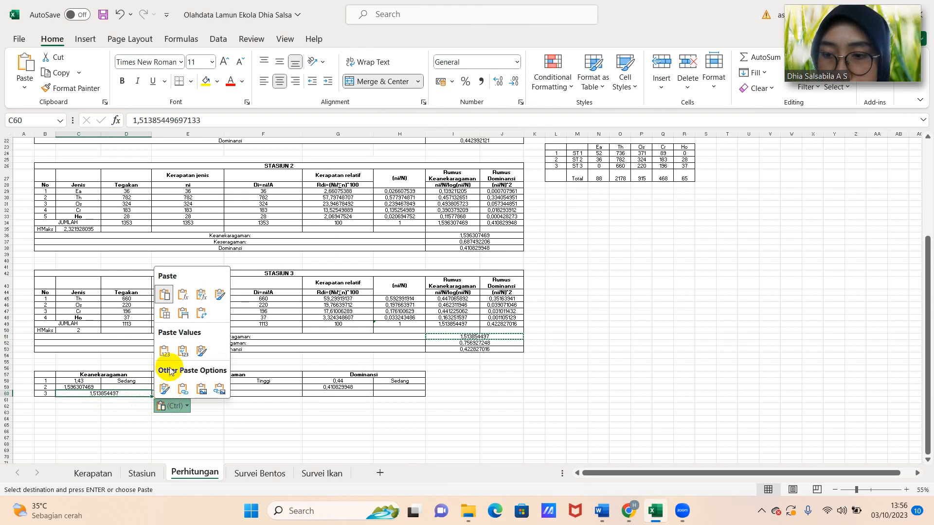
click(164, 350)
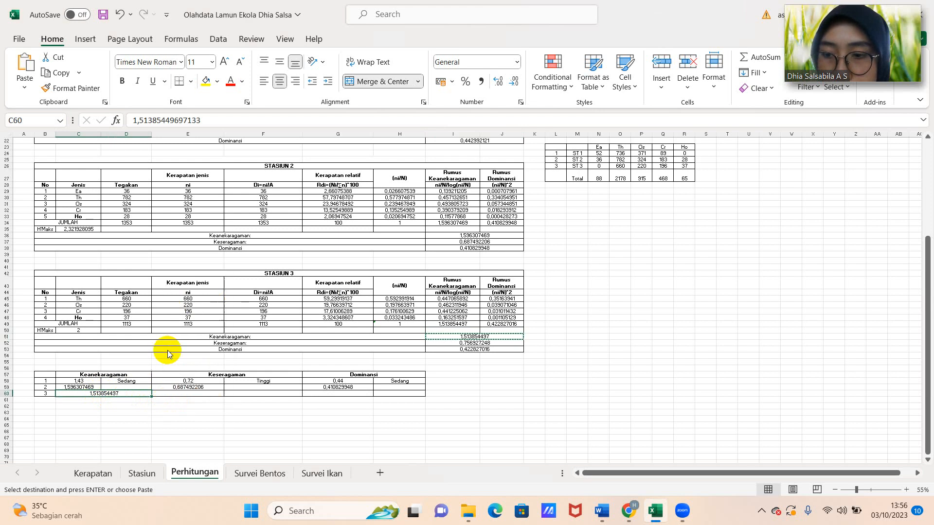
Step: Copy the STASIUN 3 Keseragaman result from I52 into row 3 of the summary table at E60, pasting values only
click(438, 344)
key(ctrl+c)
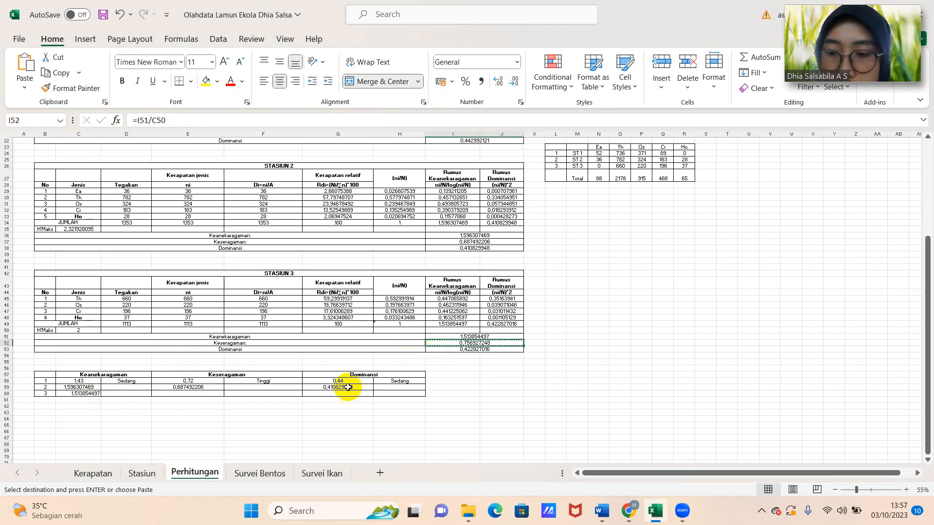
click(194, 393)
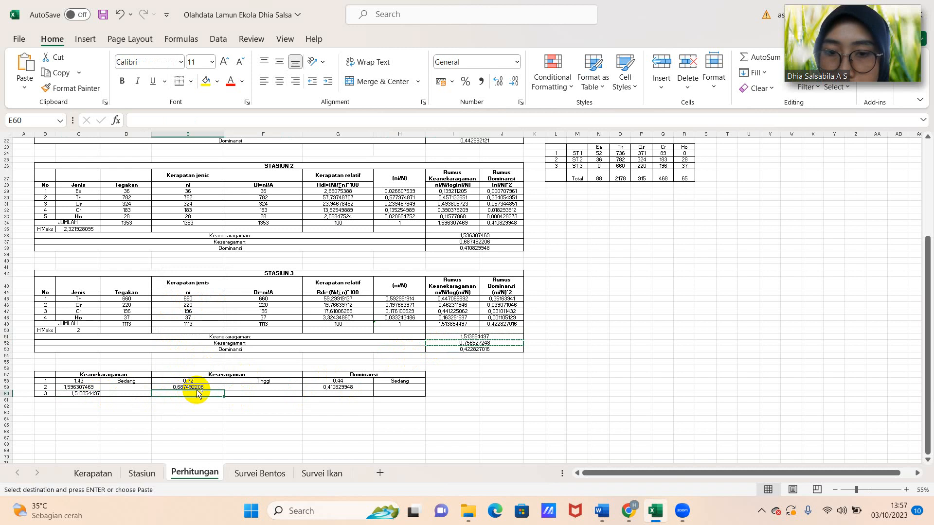
key(ctrl+v)
click(323, 405)
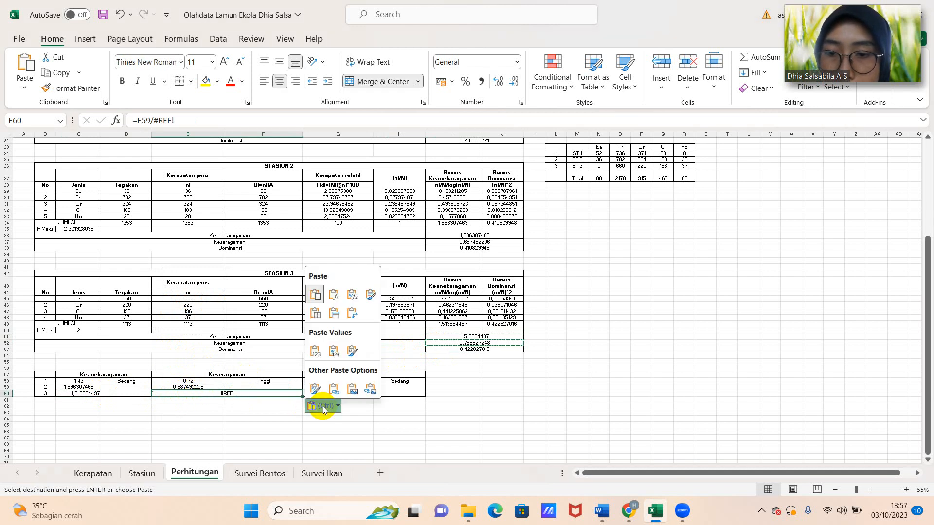
click(315, 351)
Step: Copy the STASIUN 3 Dominansi result from I53 into row 3 of the summary table at G60, pasting values only
click(462, 351)
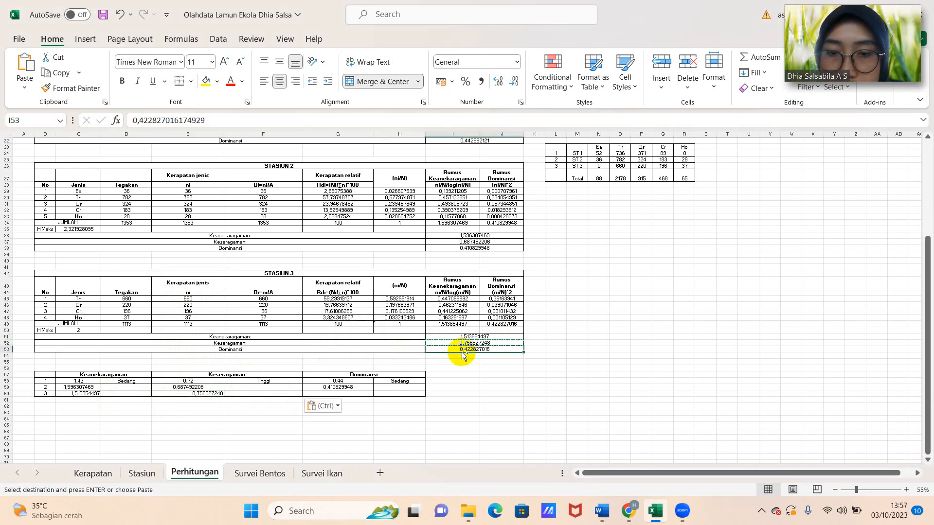
key(ctrl+c)
click(323, 394)
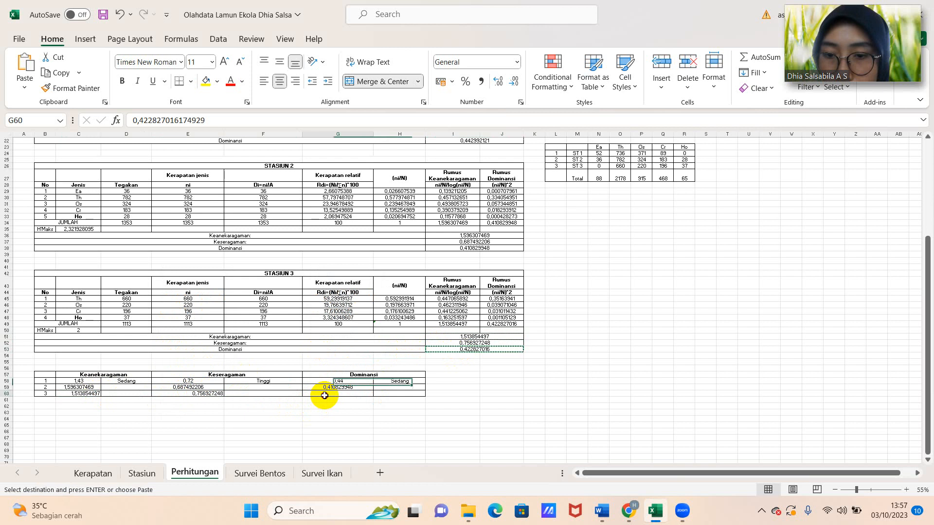
key(ctrl+v)
click(443, 405)
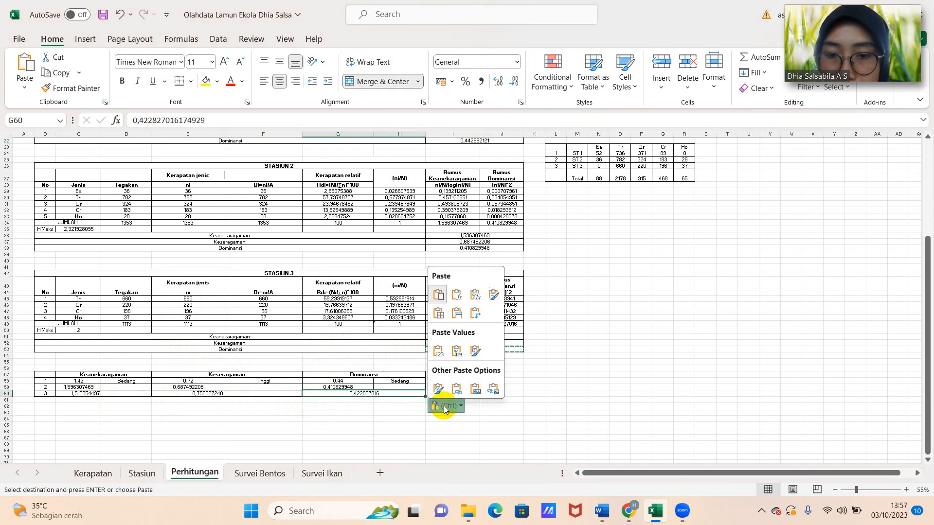
click(439, 350)
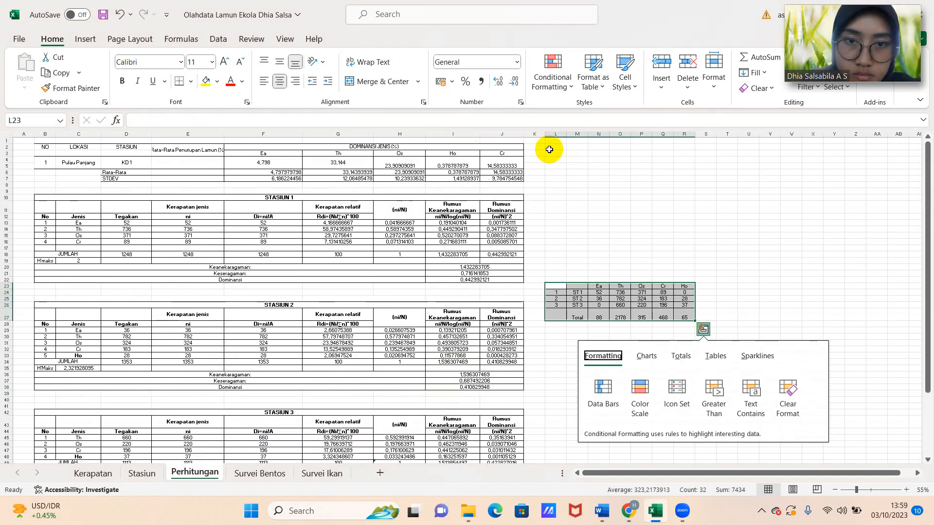
Step: Select the species count table for ST 1 to ST 3, including its Total row, at L23:R27
click(549, 149)
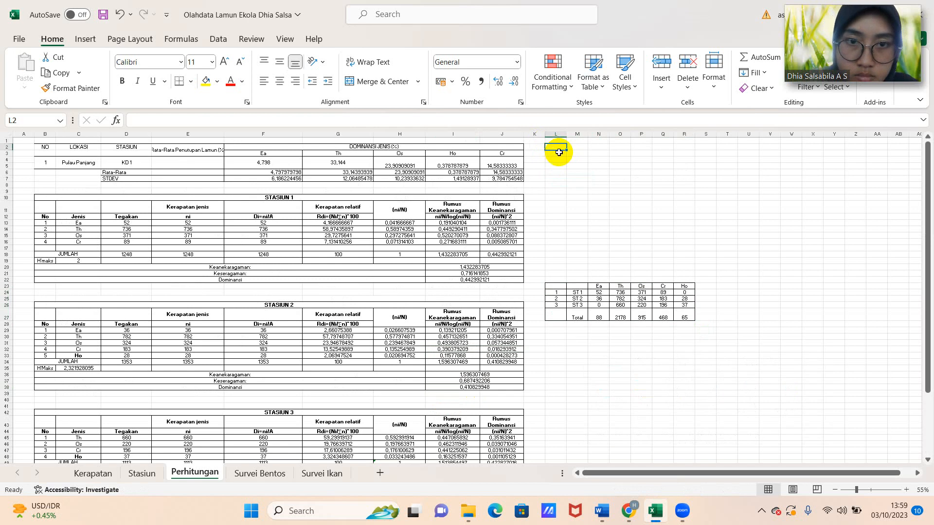
click(596, 215)
drag(561, 289, 684, 315)
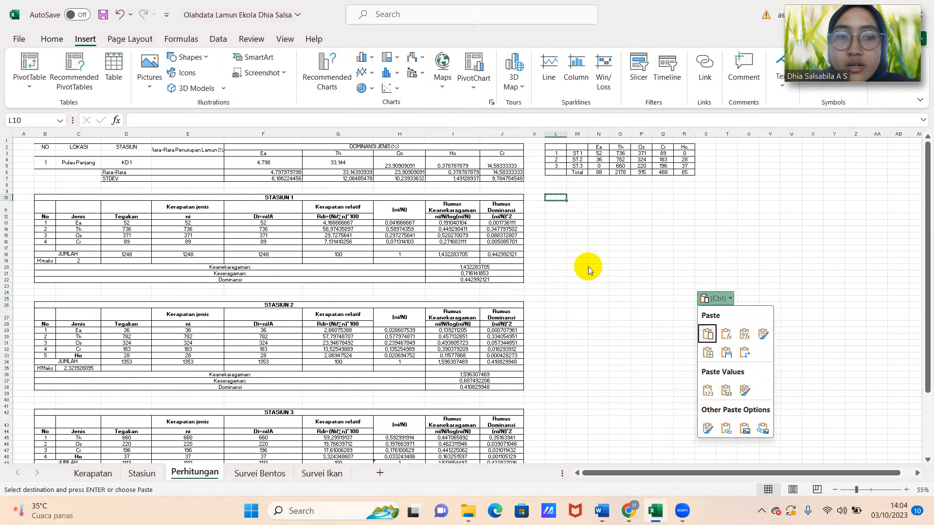
Step: Dismiss the paste options and insert an empty 2-D clustered column chart on the Perhitungan sheet
key(Escape)
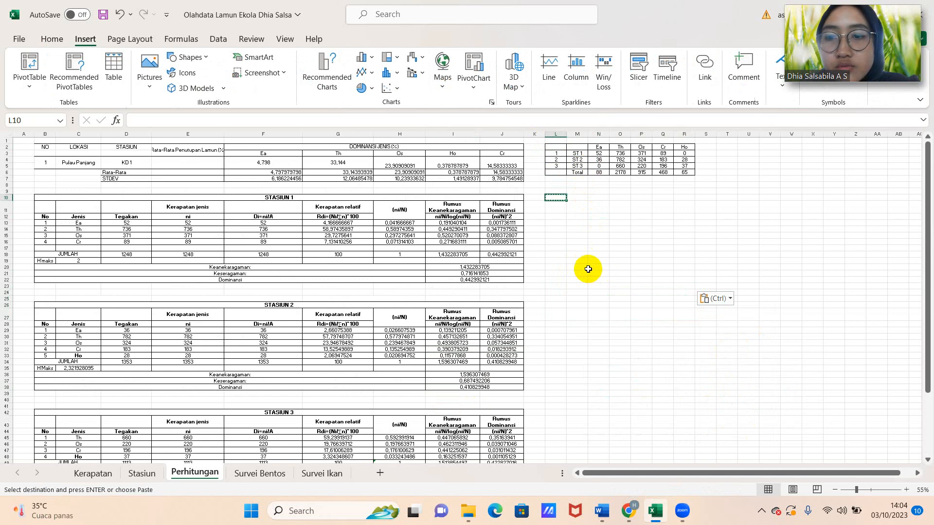
scroll(436, 388, down, 3)
scroll(435, 387, up, 3)
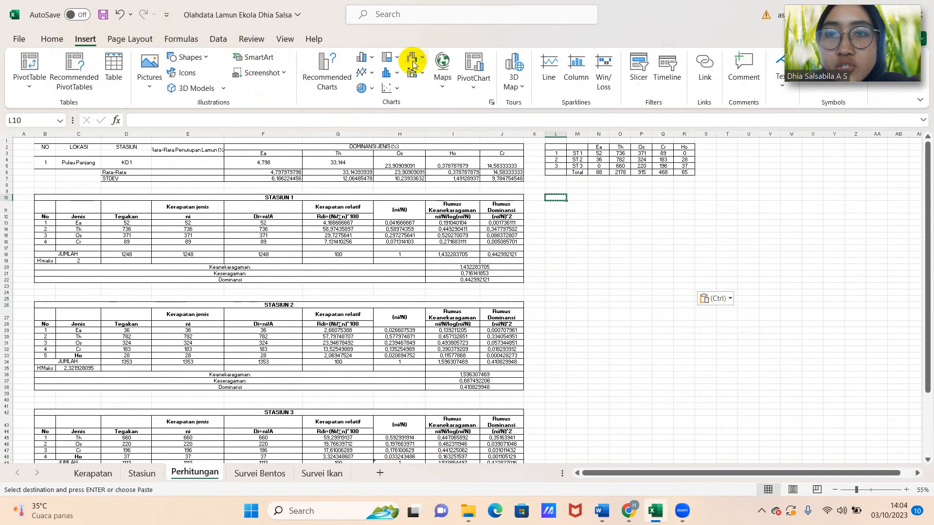
click(358, 59)
click(373, 98)
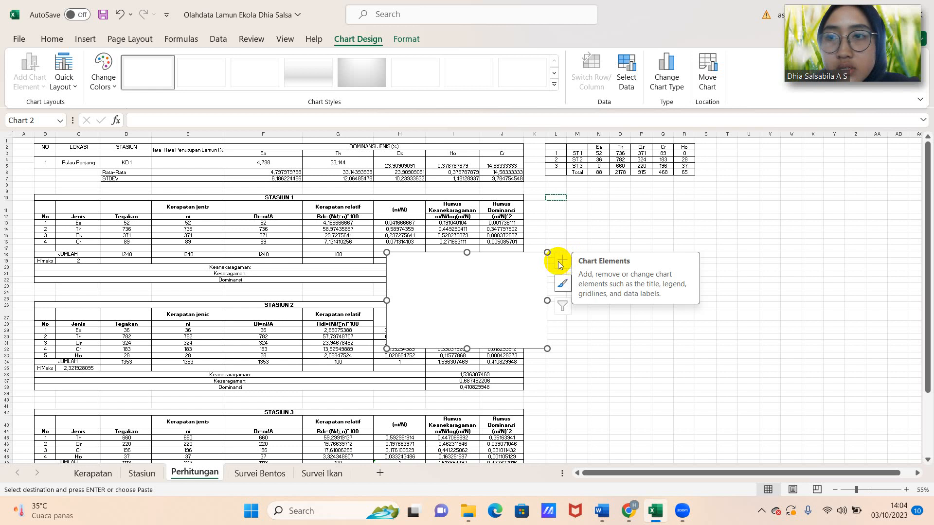
Step: Add a series to the empty chart's data source, using F3 (Ea) as its name and the Rata-Rata cell F6 as its value
right_click(468, 279)
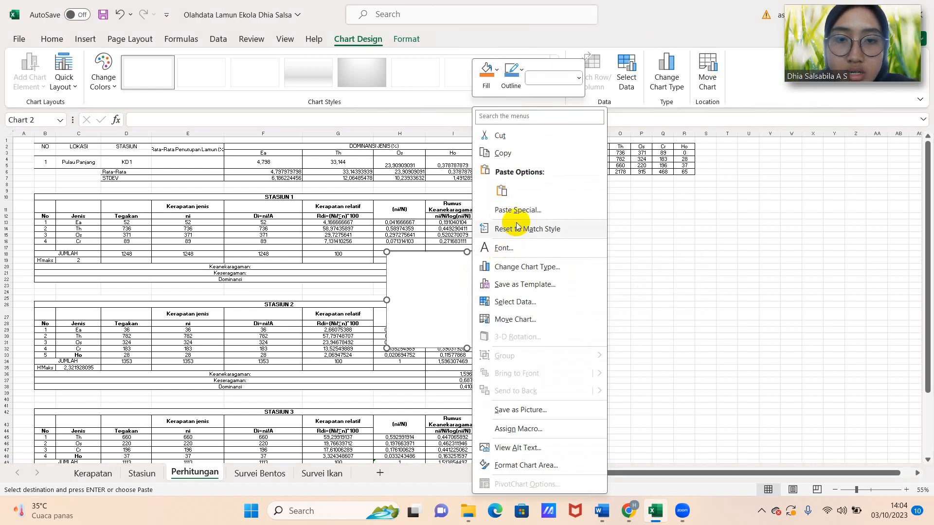
click(530, 302)
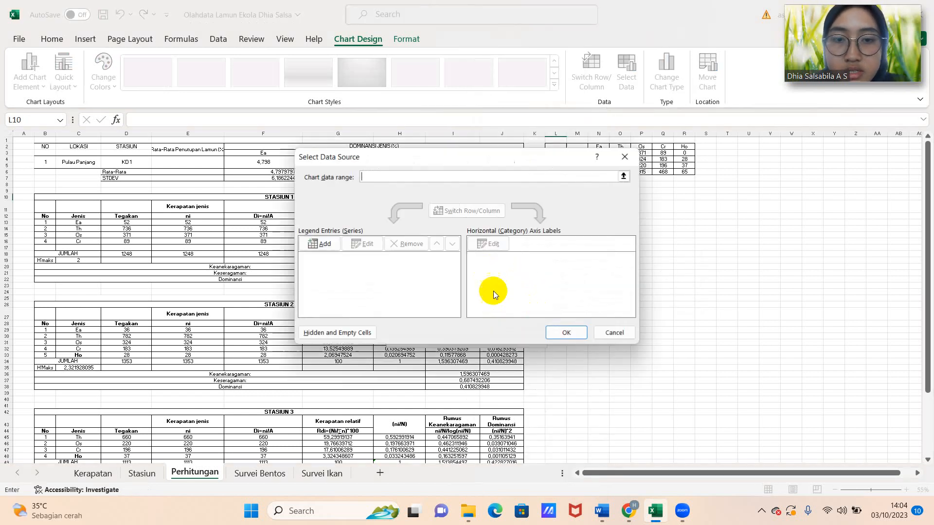
click(321, 243)
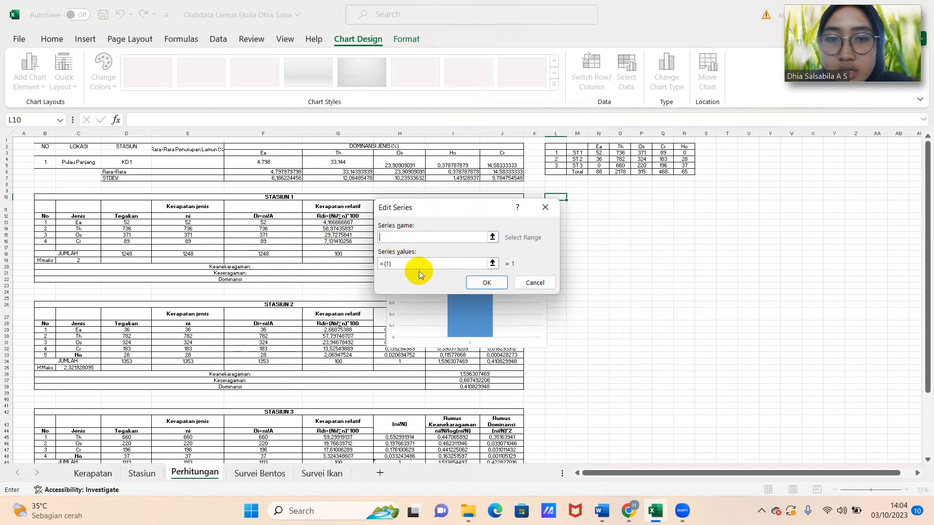
click(290, 154)
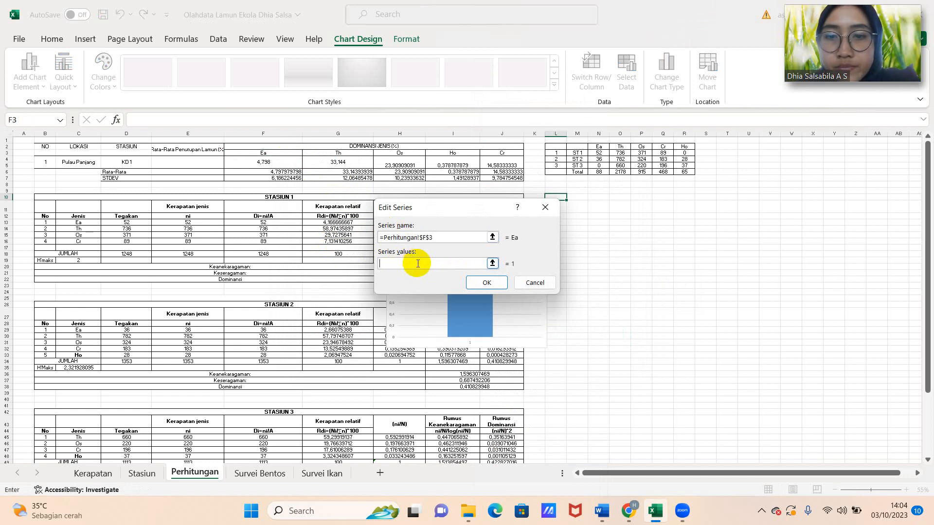
click(284, 173)
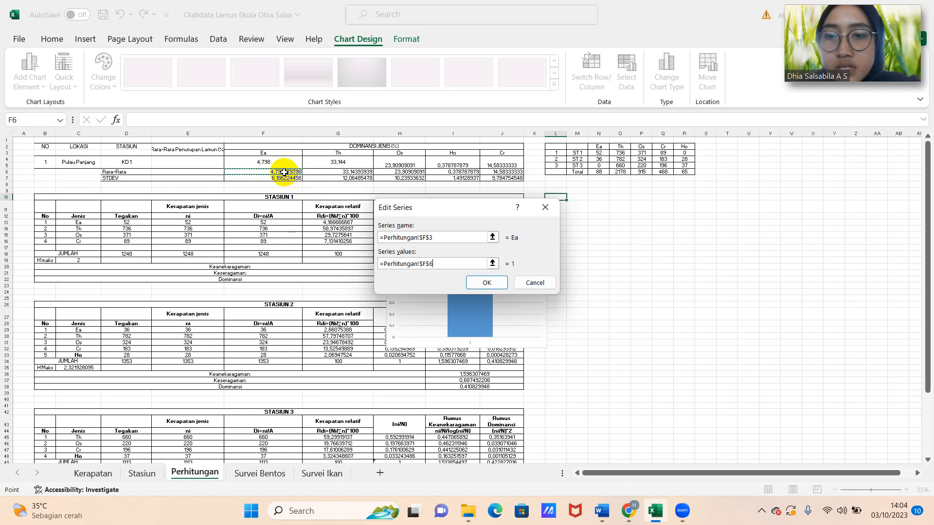
click(487, 283)
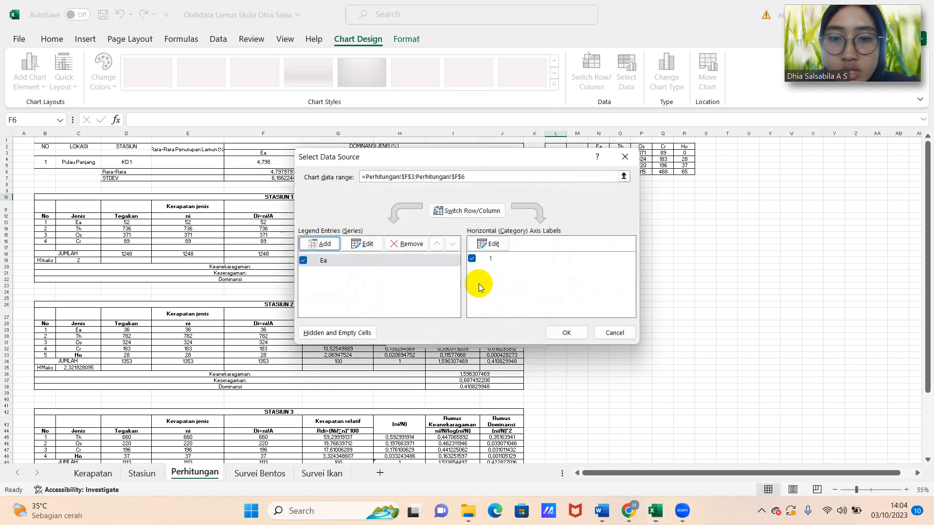
Step: Add a second chart series using G3 (Th) as its name and the Rata-Rata cell G6 as its value
click(323, 244)
click(343, 153)
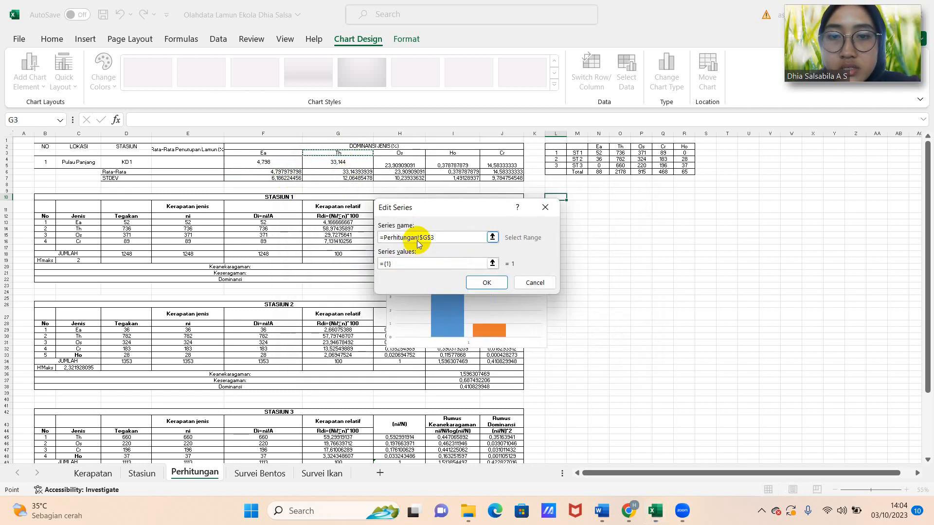
click(423, 263)
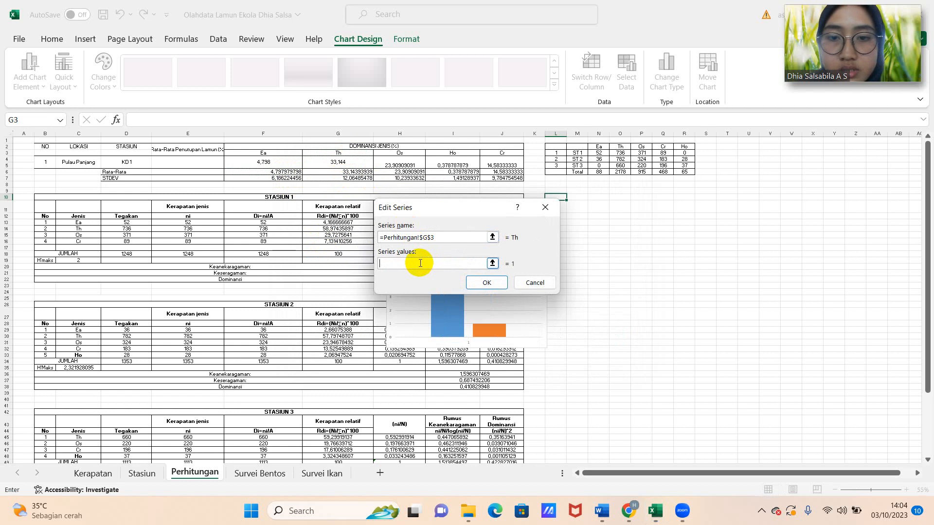
click(359, 171)
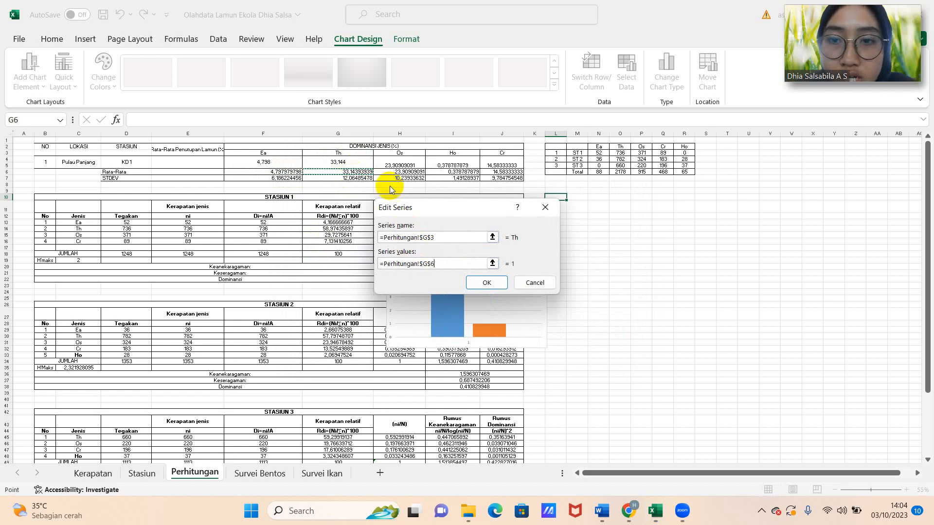
click(475, 280)
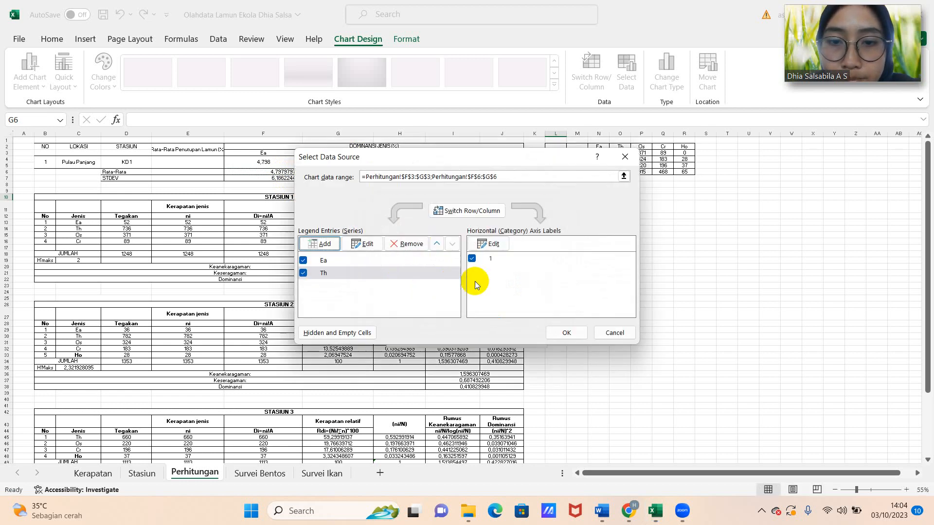
Step: Add a third chart series using H3 (Os) as its name and the Rata-Rata cell H6 as its value
click(325, 243)
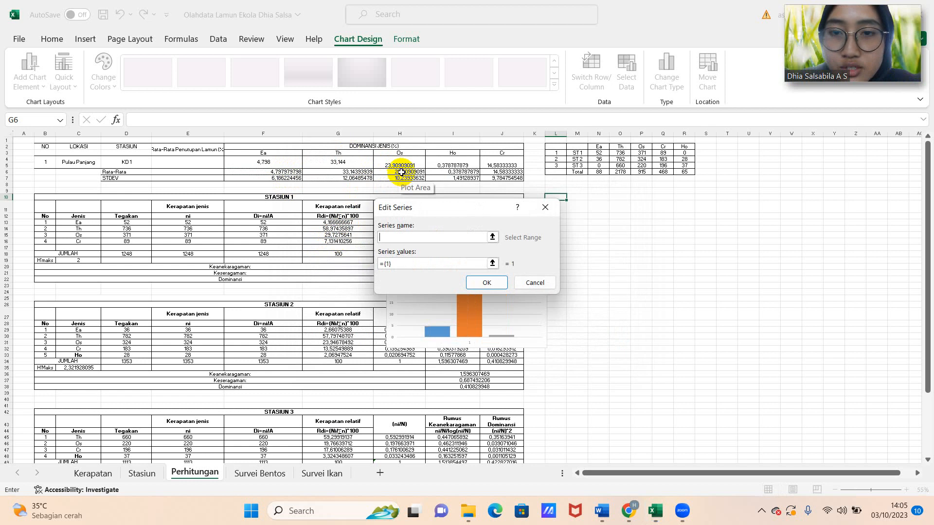
click(399, 153)
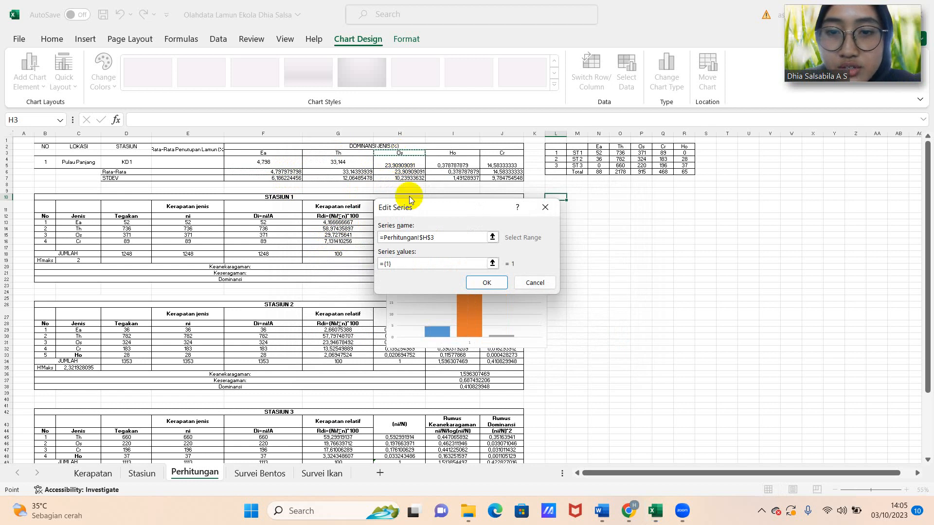
click(435, 264)
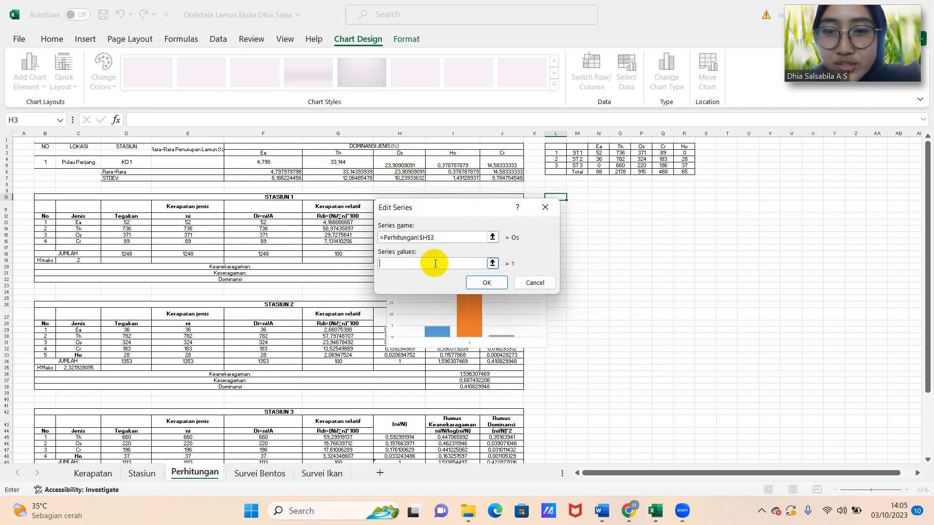
click(414, 172)
click(483, 282)
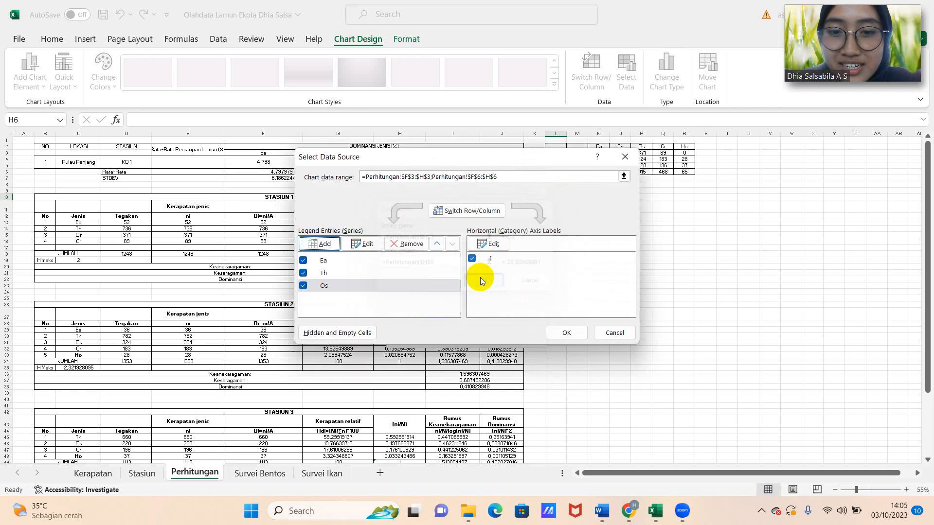
Step: Add a fourth chart series using I3 (Ho) as its name and the Rata-Rata cell I6 as its value
click(321, 243)
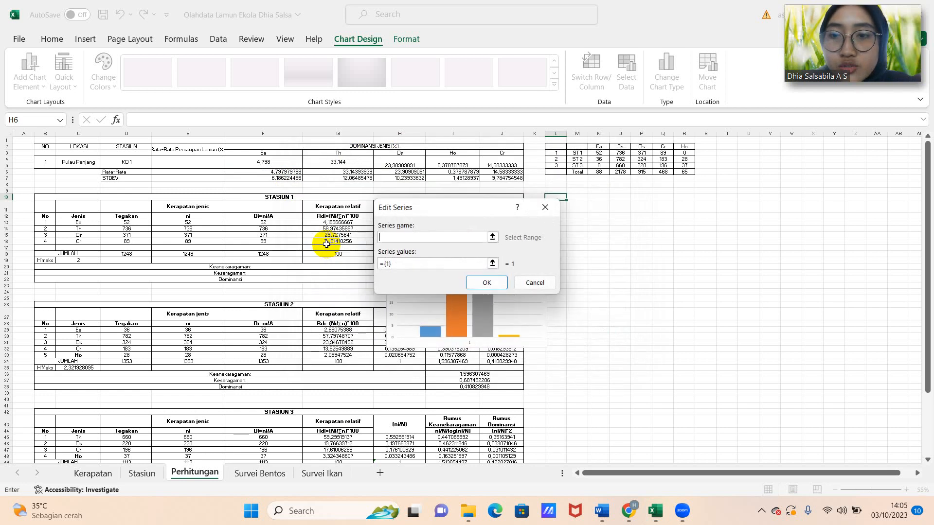
click(448, 156)
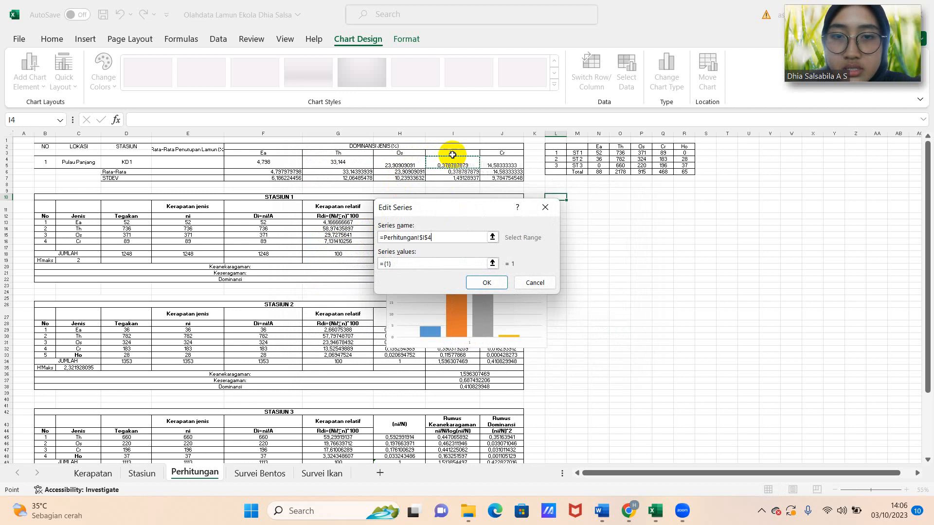
click(428, 264)
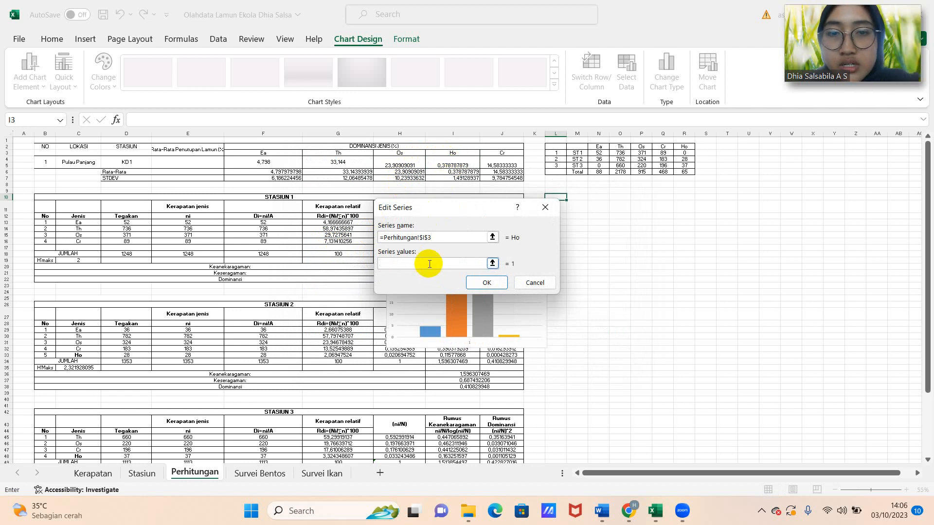
click(444, 171)
click(480, 282)
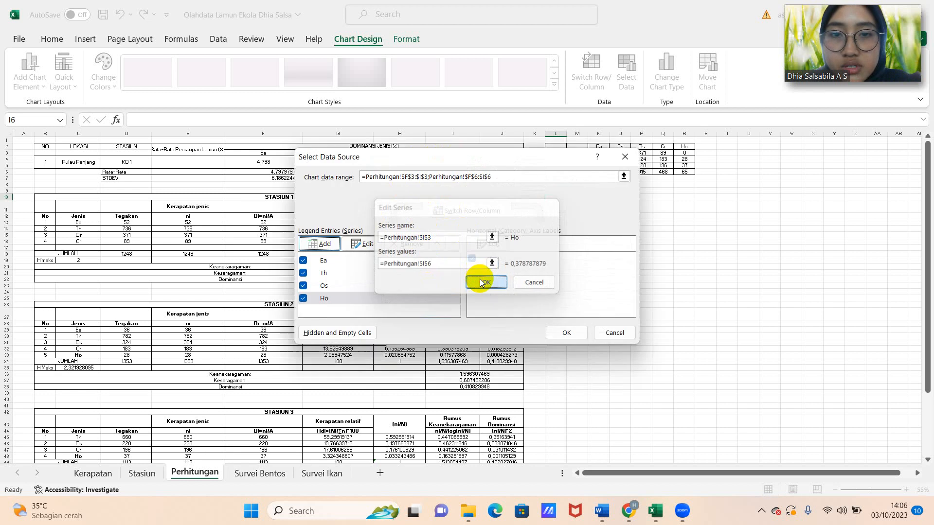
Step: Add a fifth chart series using J3 (Cr) as its name and the Rata-Rata cell J6 as its value, and accept the data source
click(326, 243)
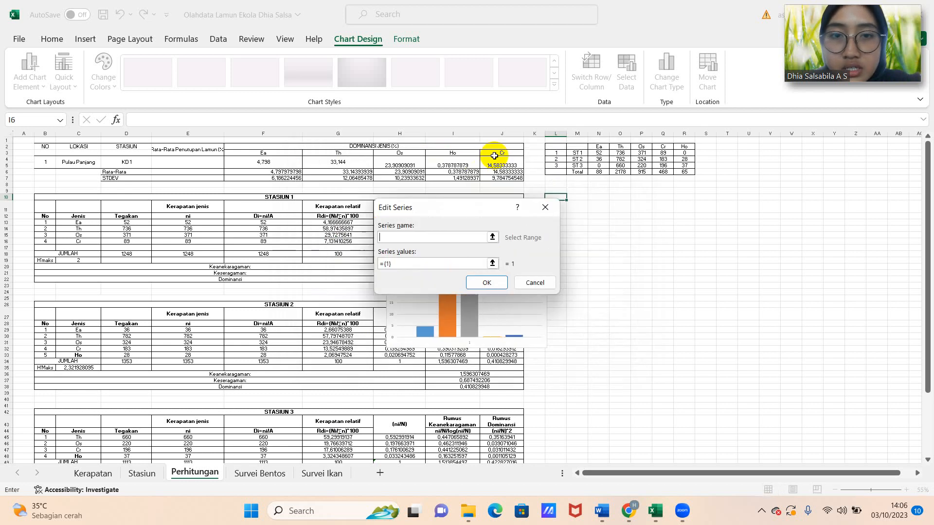
click(494, 155)
drag(435, 263, 361, 266)
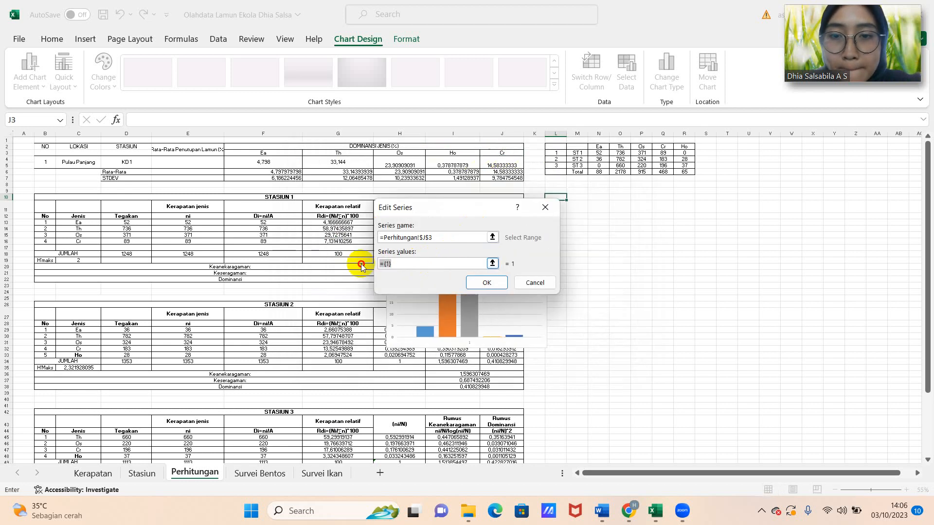
click(486, 173)
click(488, 282)
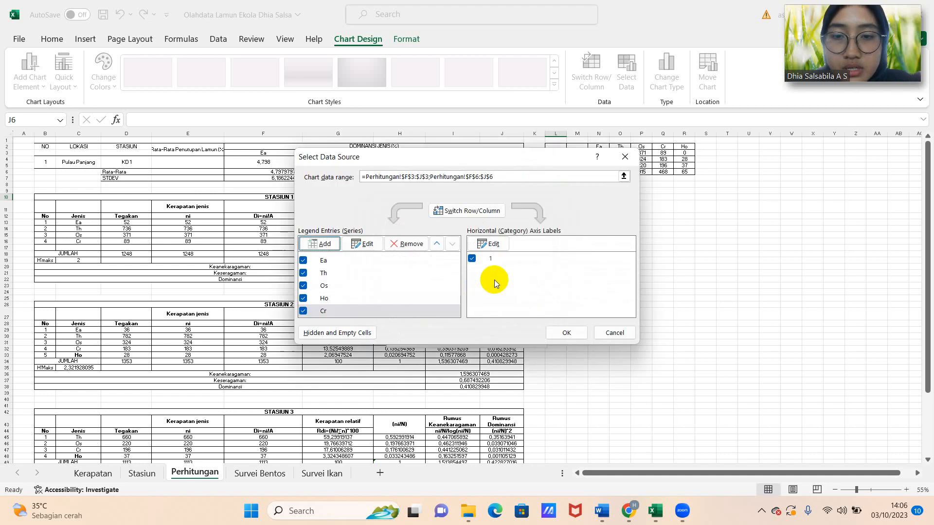
click(567, 334)
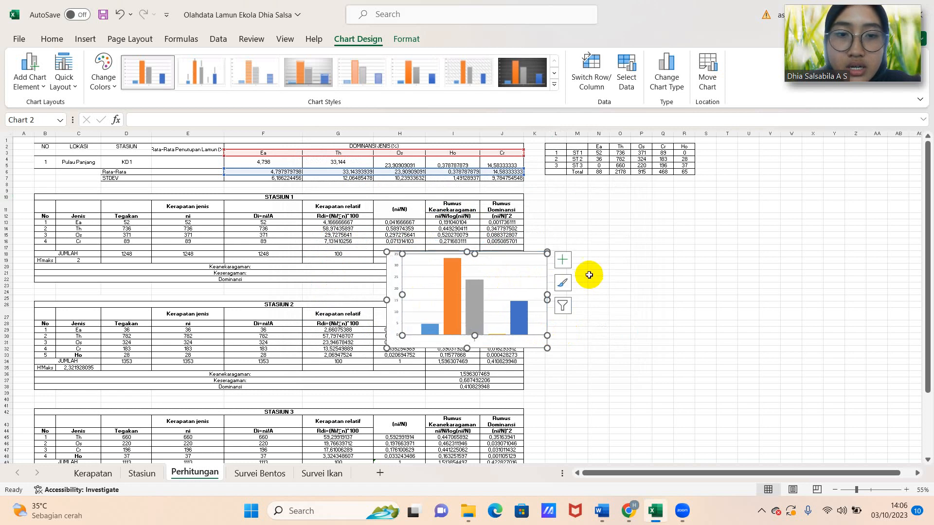
Step: Move the chart to the empty cells beside the STASIUN 1 table, below the small station summary table
click(120, 14)
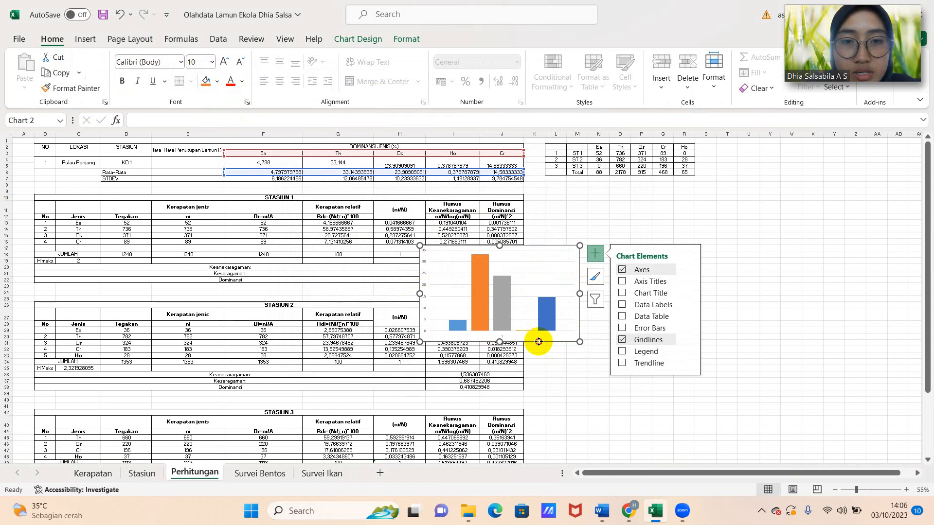
drag(538, 340, 667, 289)
drag(662, 289, 663, 292)
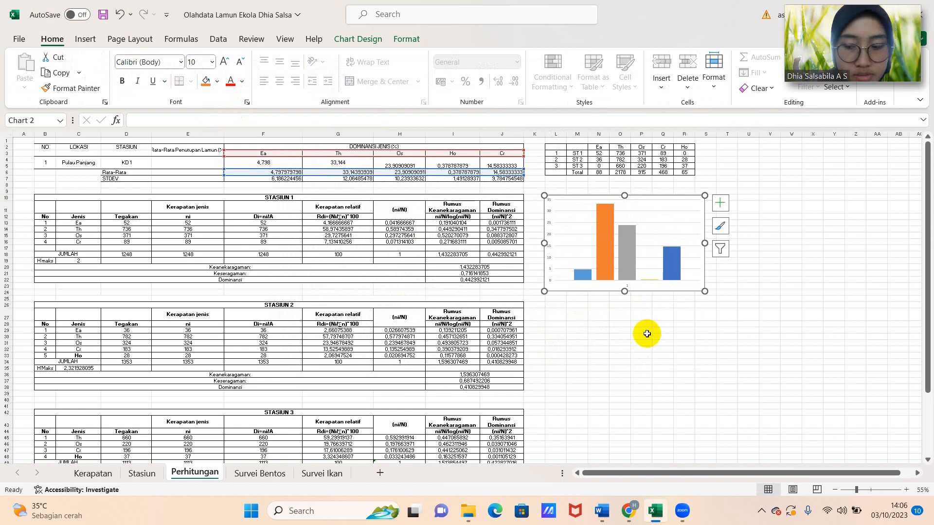
Step: Add axis titles, a chart title and a legend to the column chart, and enlarge the chart slightly
click(720, 226)
click(721, 202)
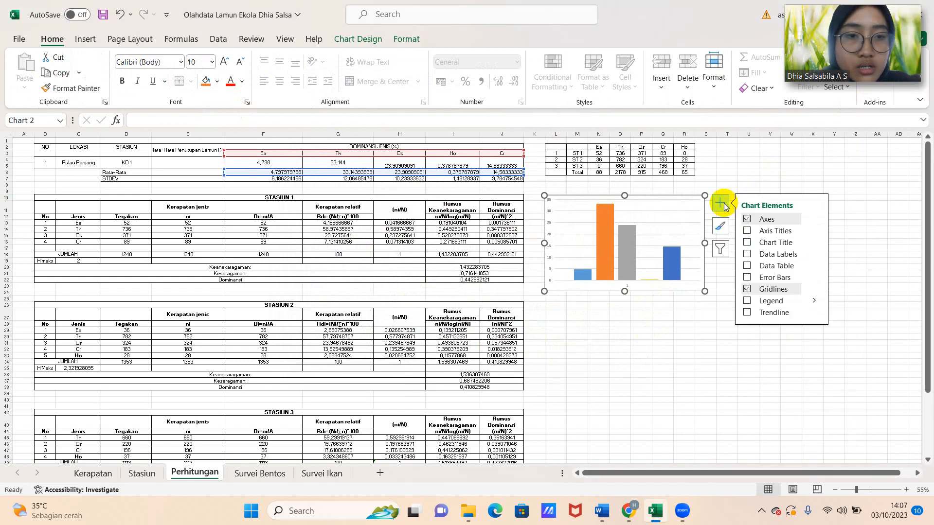
click(747, 232)
click(746, 243)
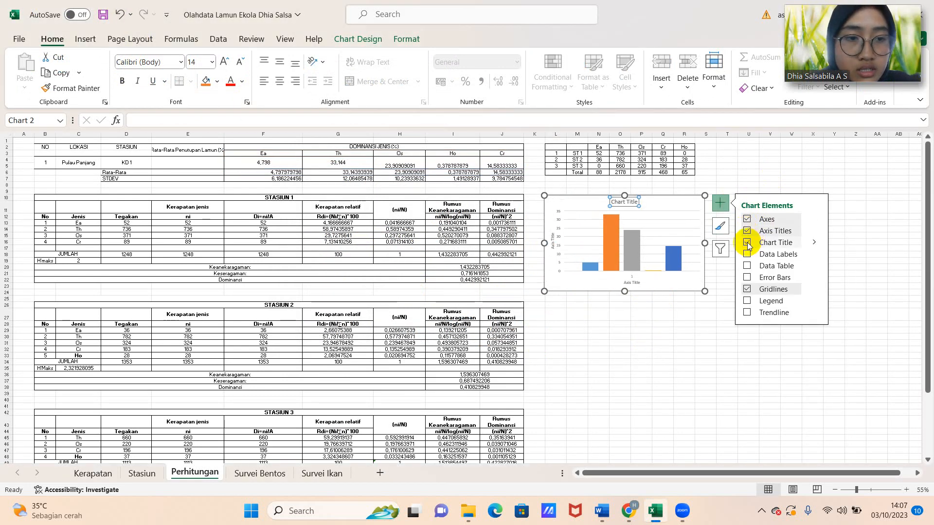
click(746, 300)
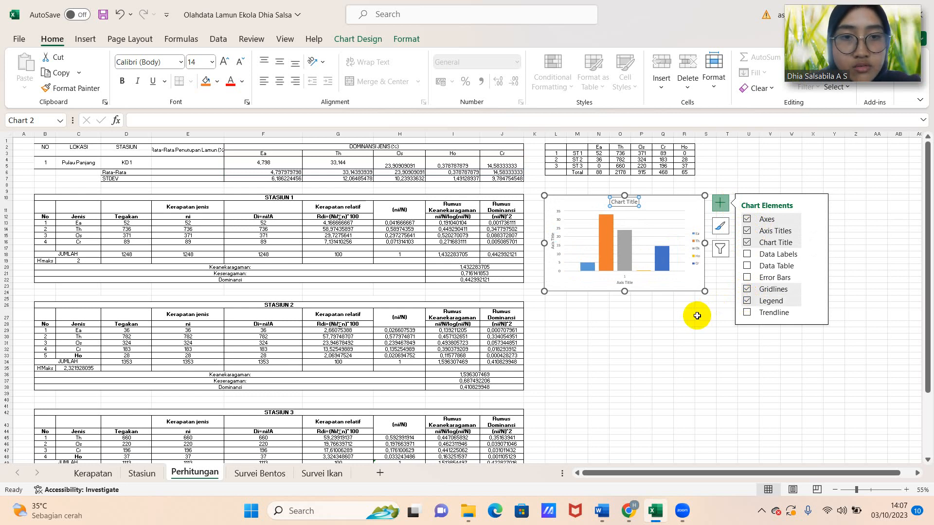
click(683, 287)
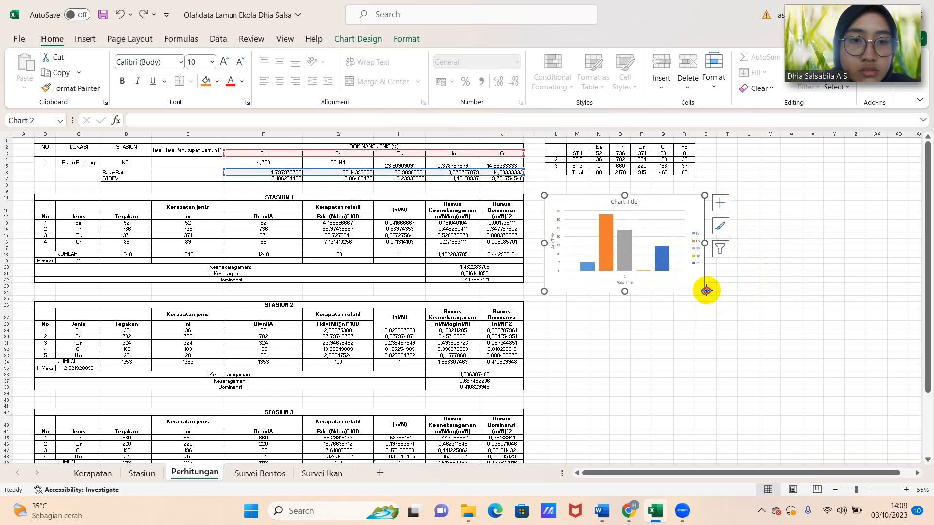
drag(705, 290, 735, 304)
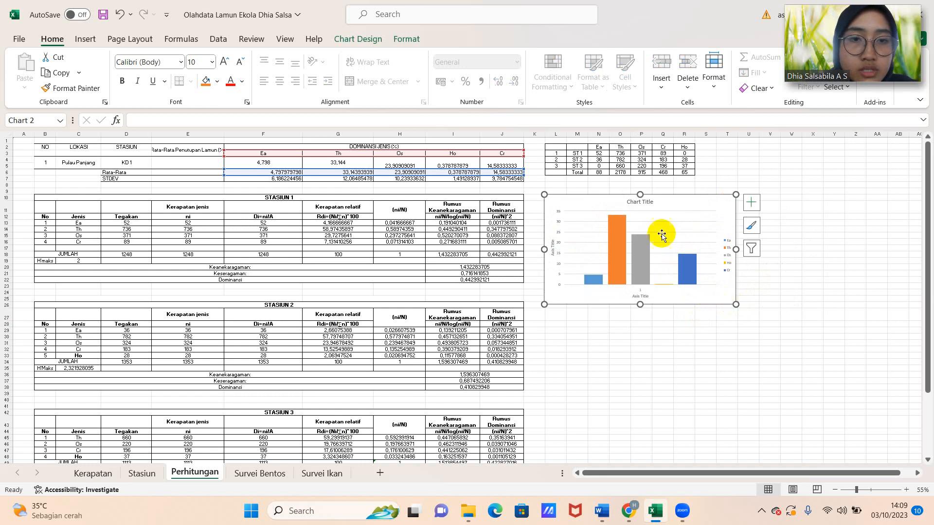
Step: Replace the placeholder chart title with "Presentase Tutupan Lamun di Pulau Panjang"
click(645, 203)
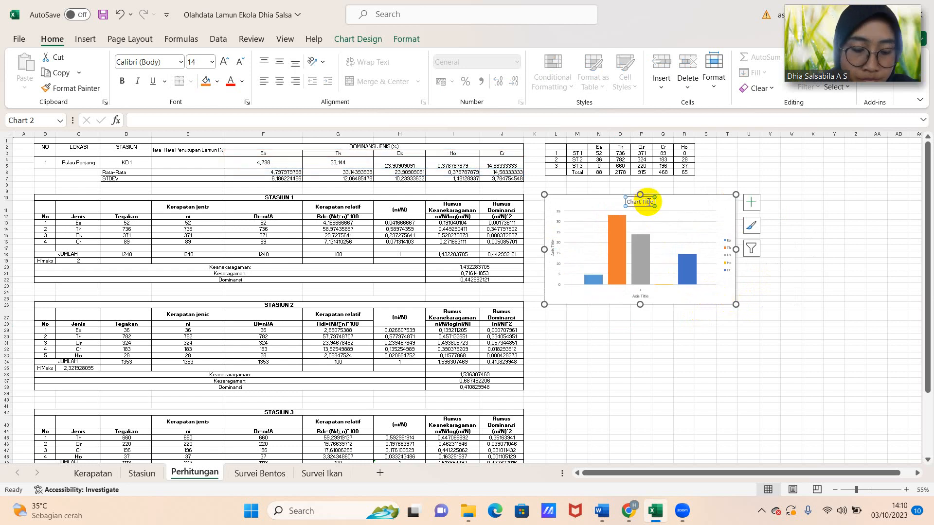
click(652, 202)
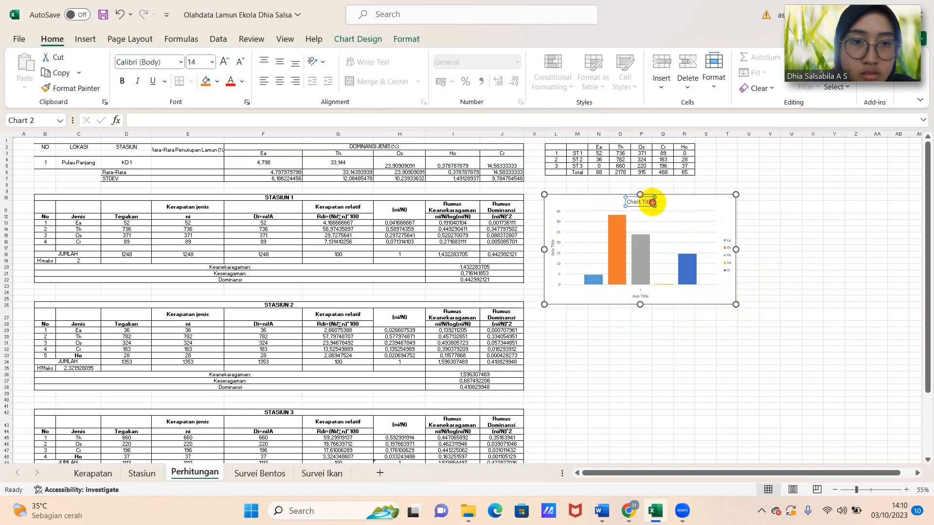
key(BackSpace)
key(BackSpace)
key(BackSpace)
key(BackSpace)
key(BackSpace)
key(BackSpace)
key(BackSpace)
key(BackSpace)
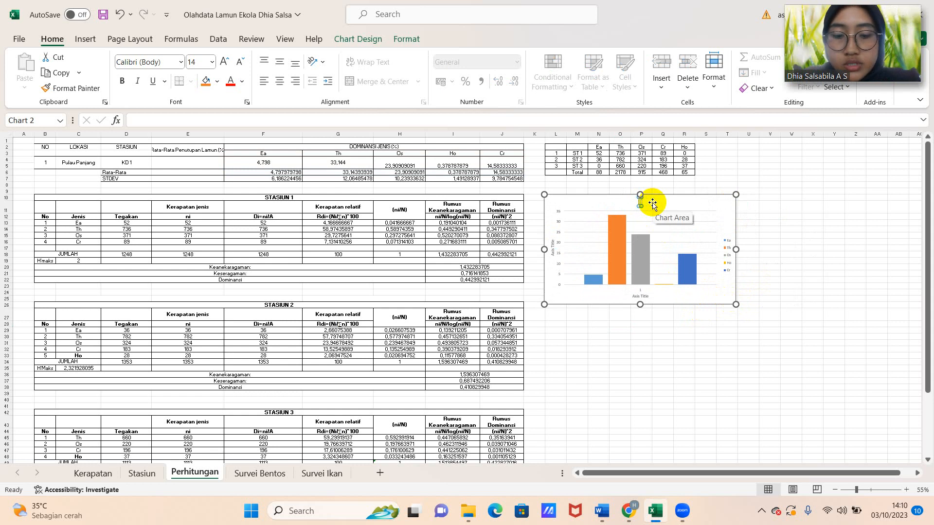
text(Presen)
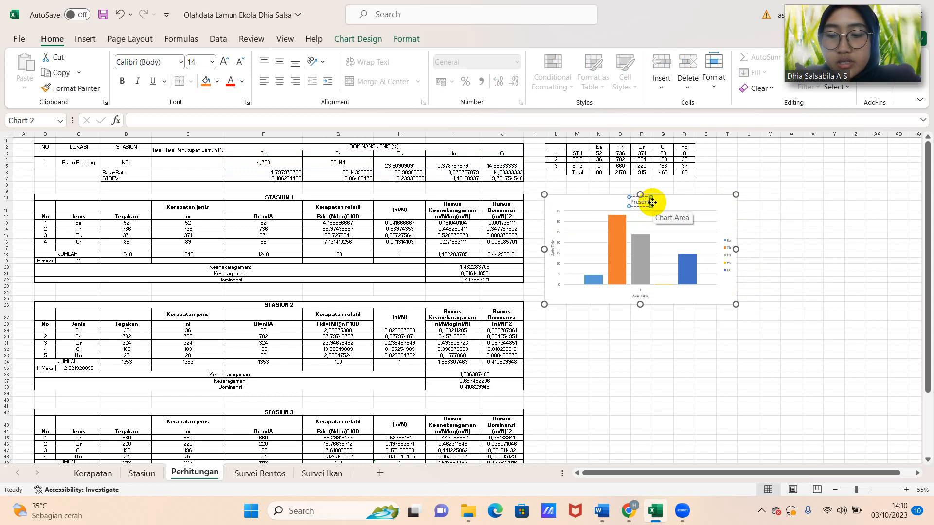
text(tase Tutupan)
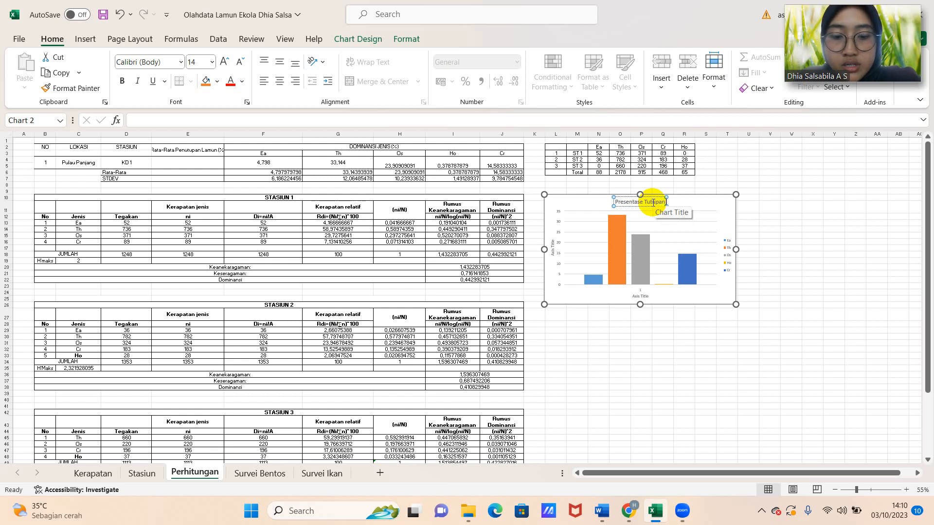
text( Lamun di)
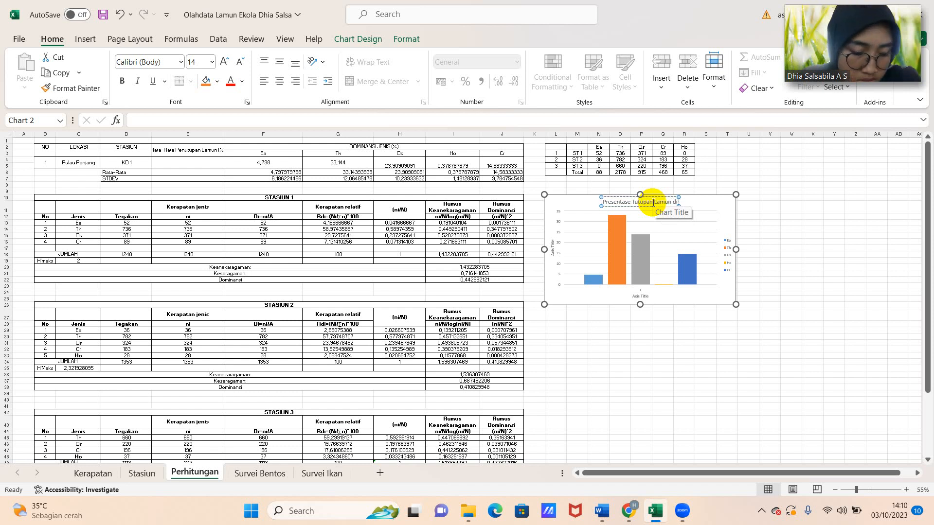
text( Pu)
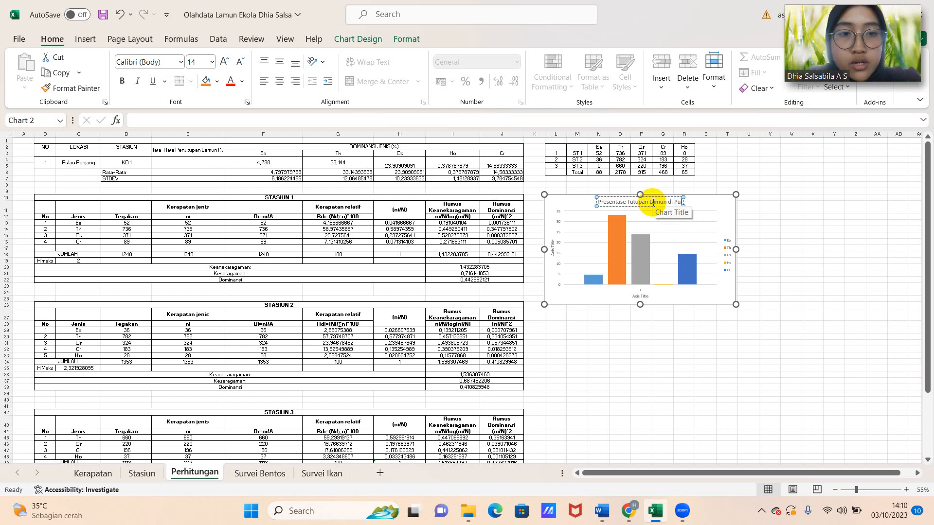
text(lau Panjang)
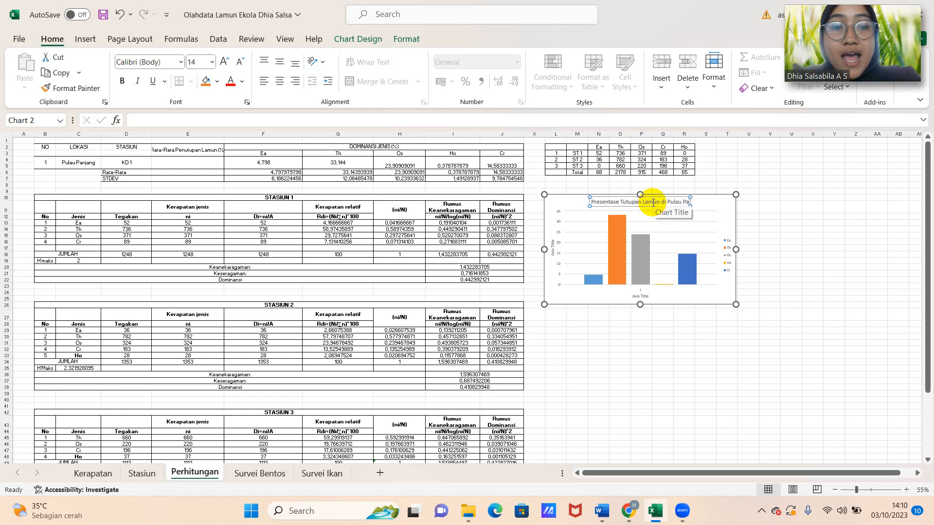
Step: Title the chart's horizontal axis "Jenis Lamun" and its vertical axis "Rata-Rata Tutupan"
click(641, 295)
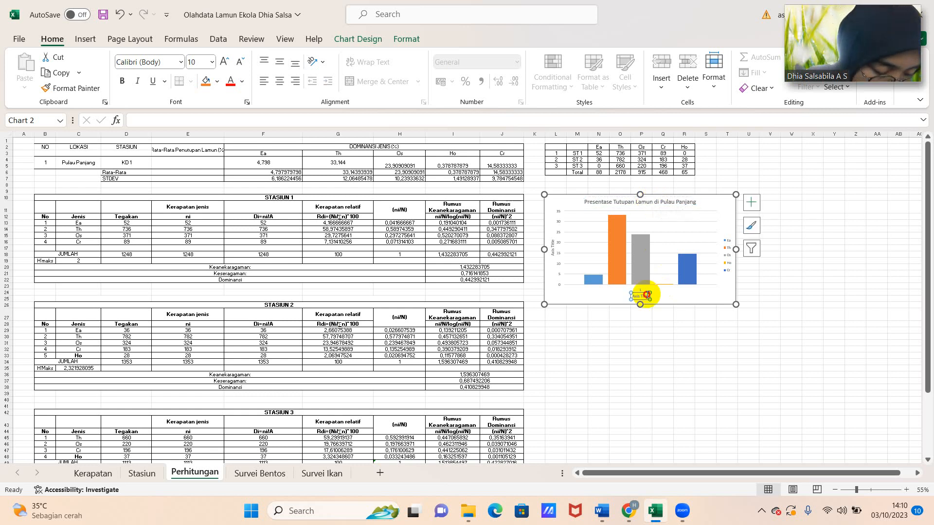
click(647, 295)
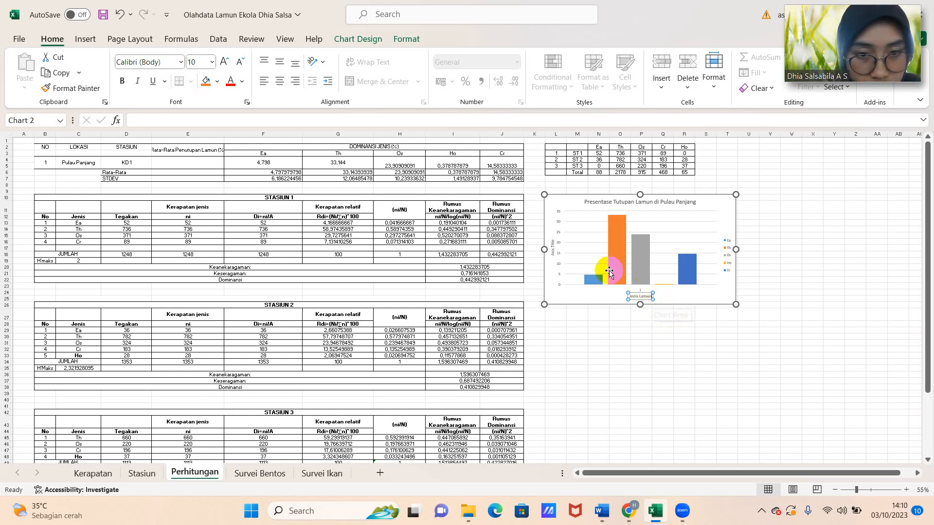
click(551, 253)
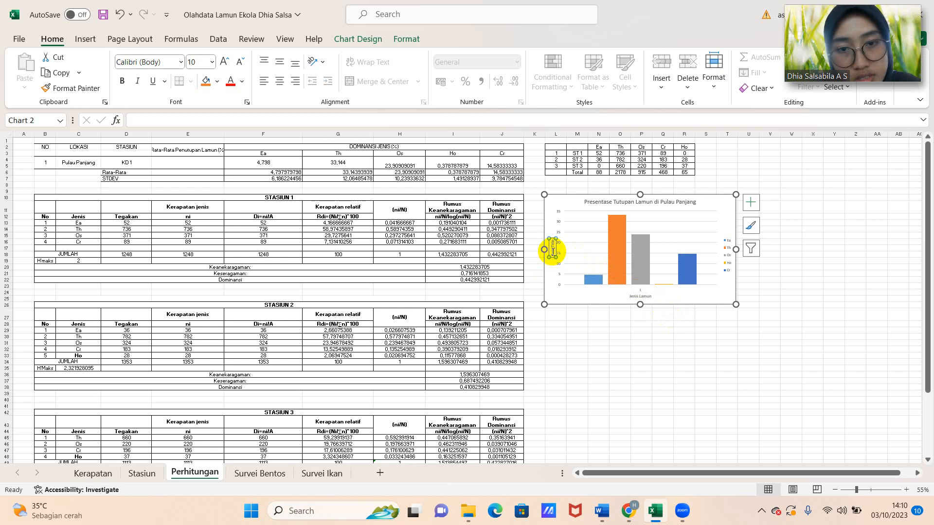
click(179, 118)
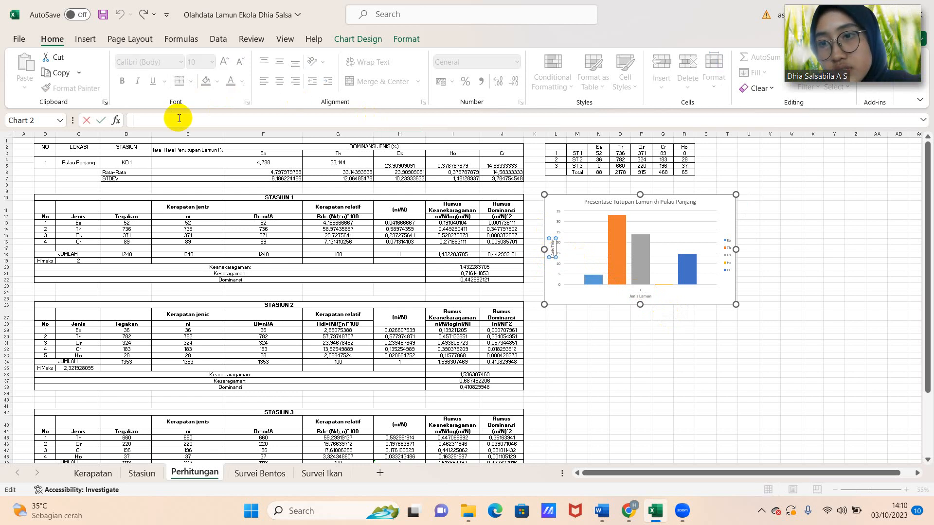
key(BackSpace)
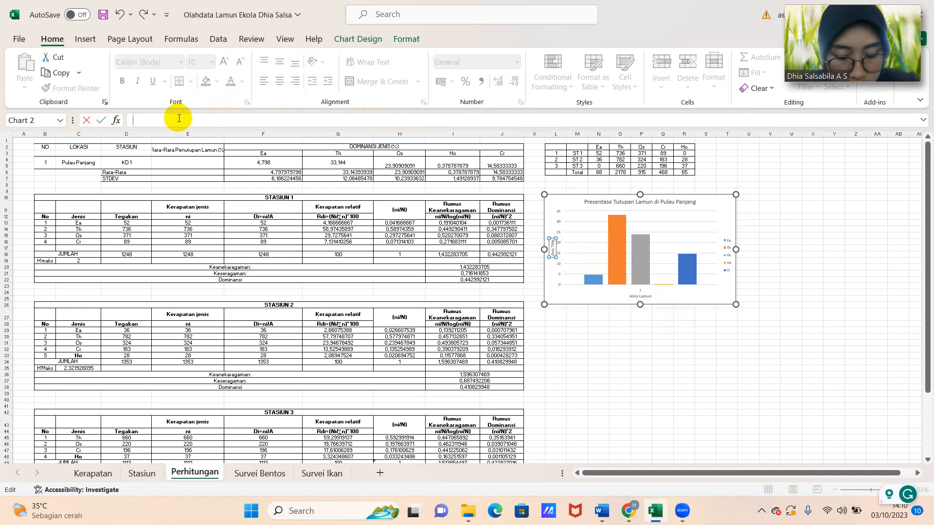
click(551, 244)
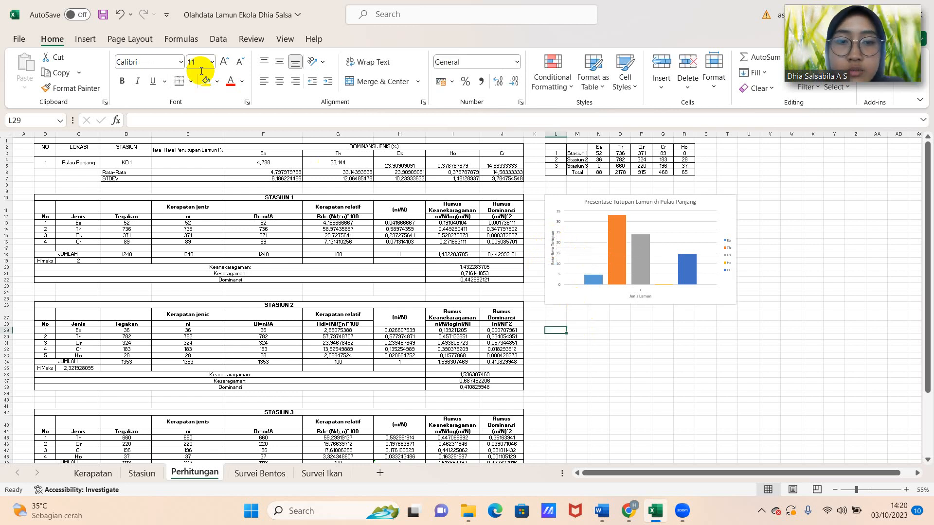
Step: Insert a second, empty 2-D clustered column chart on the Perhitungan sheet
click(85, 39)
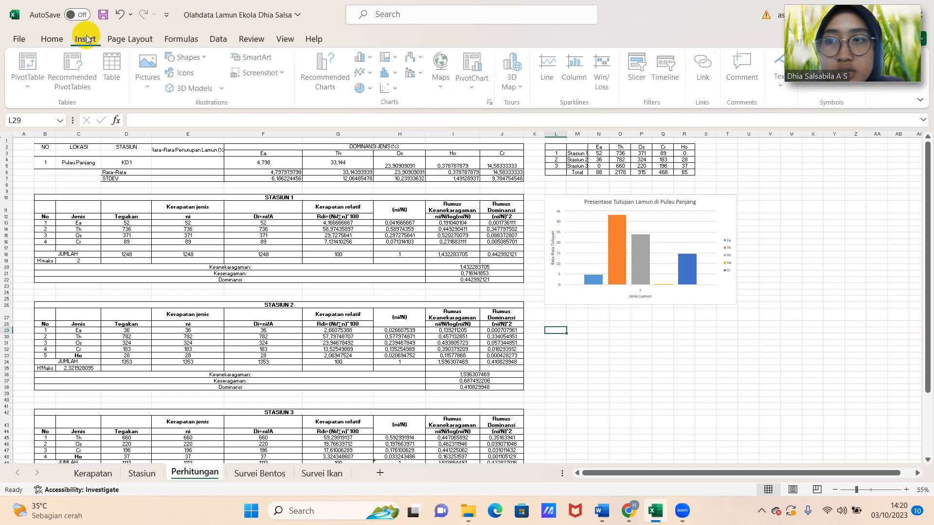
click(363, 57)
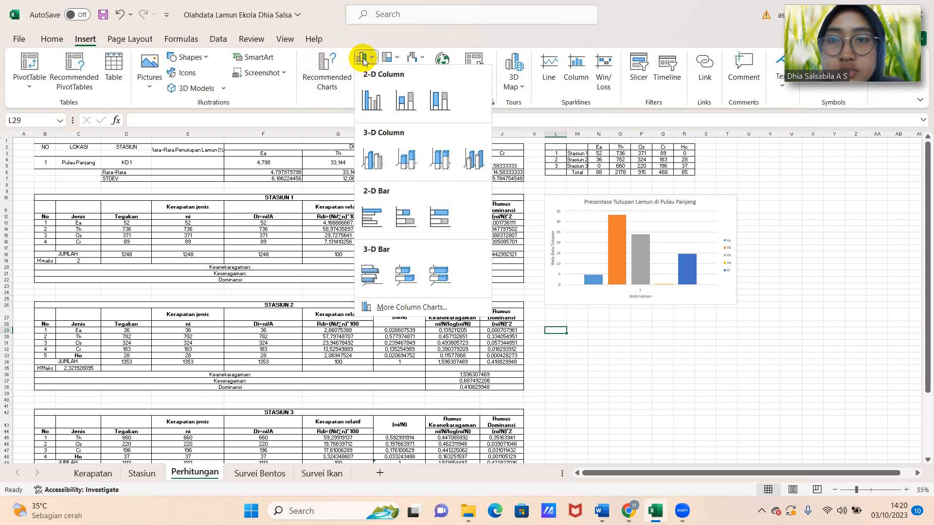
click(377, 104)
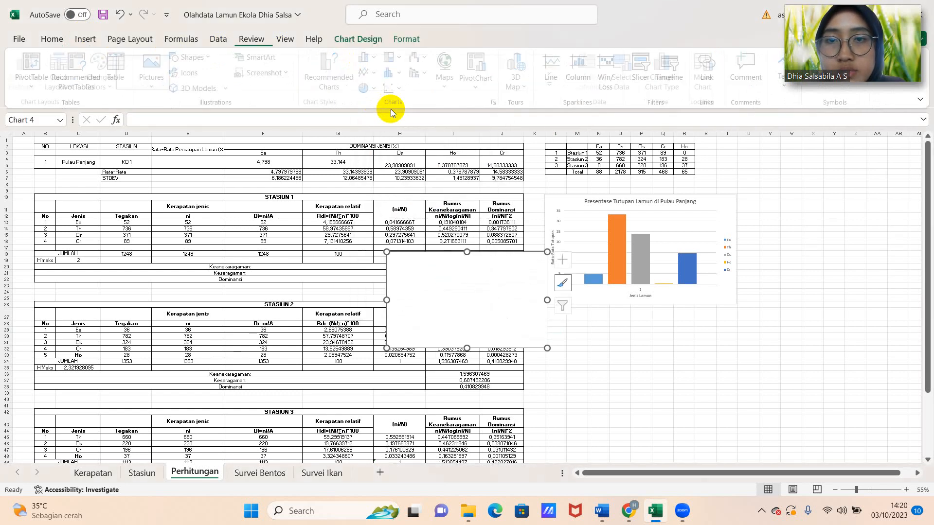
Step: Add a series to the empty second chart, named from cell M3 (Stasiun 1) with values from N3:R3
right_click(496, 300)
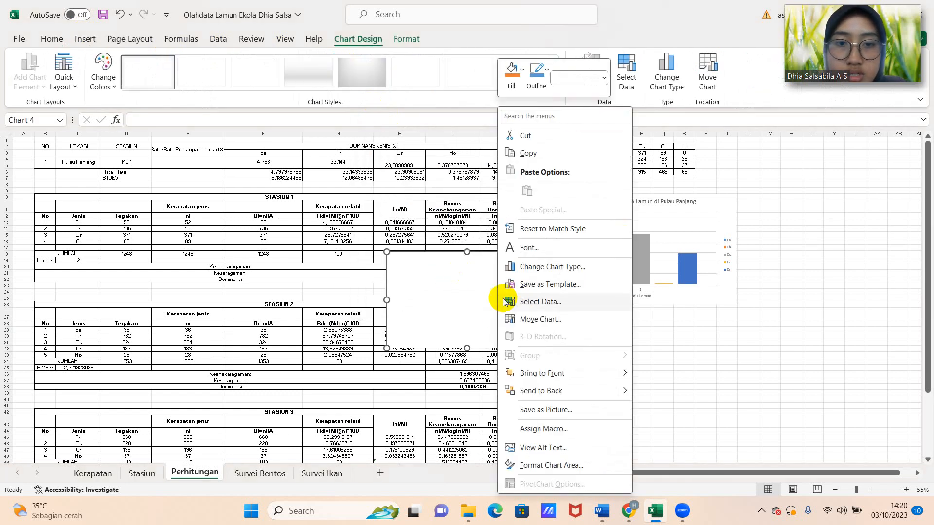
click(541, 302)
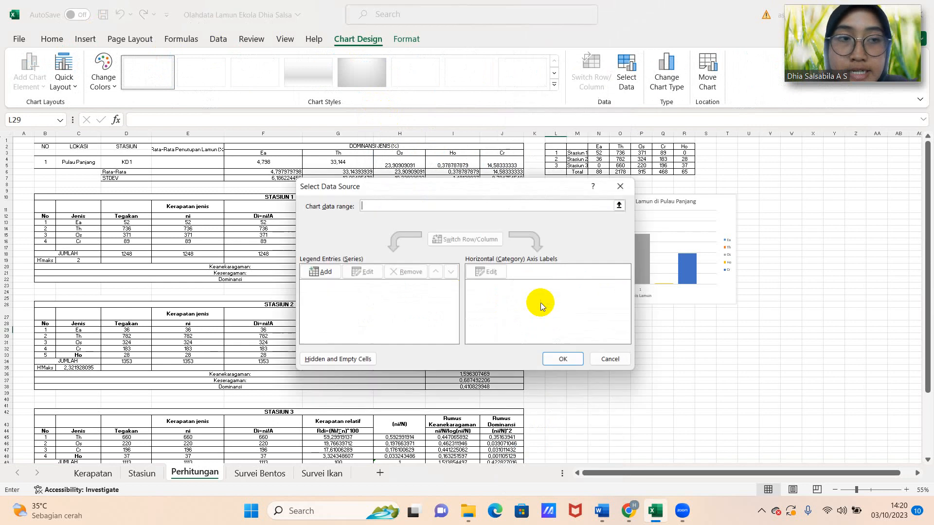
click(317, 270)
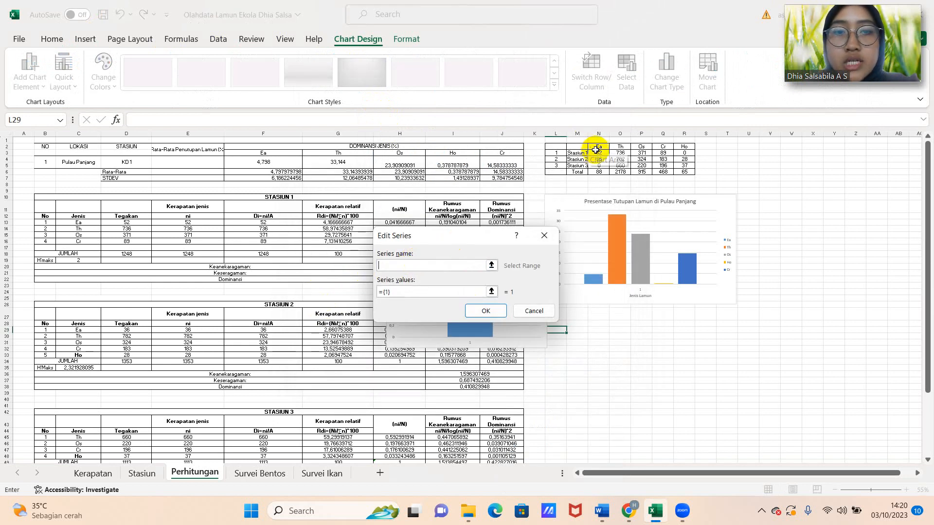
click(583, 153)
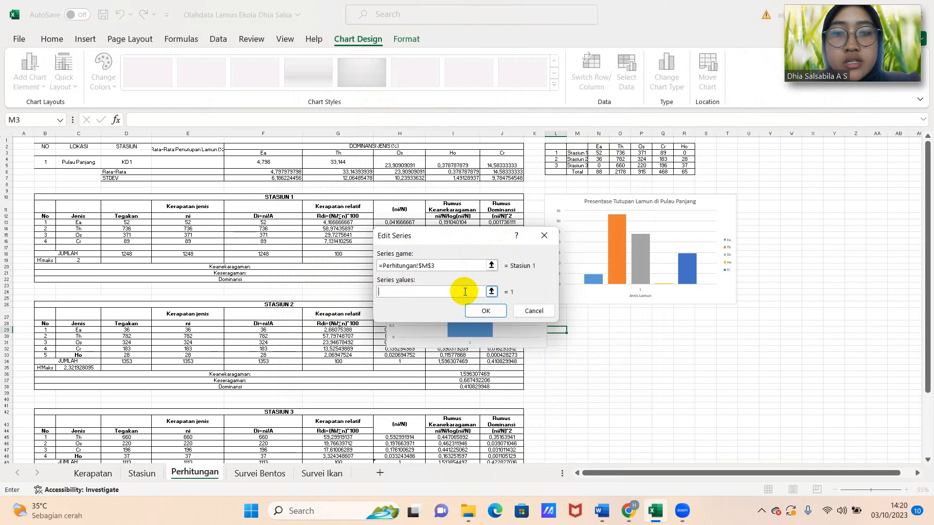
drag(595, 153, 678, 154)
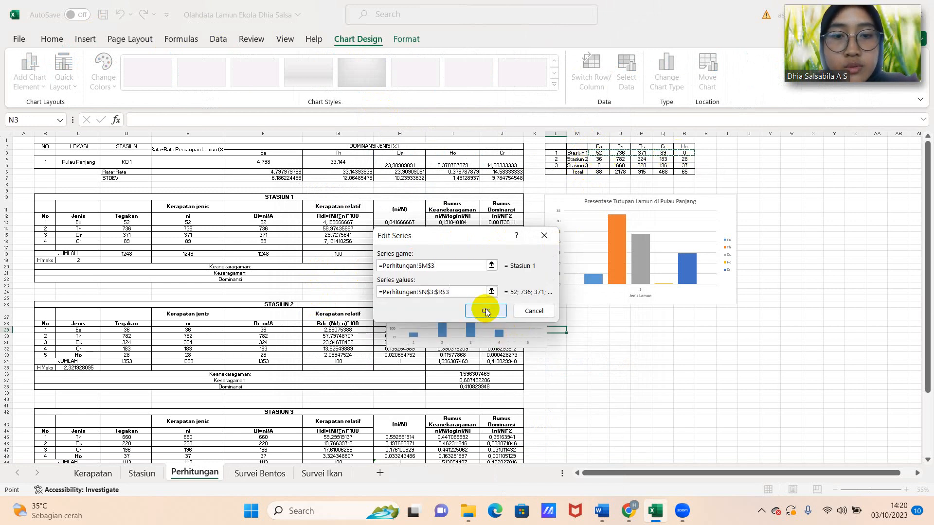
click(485, 308)
Step: Add a second series to the chart, named from cell M4 (Stasiun 2) with values from N4:R4
click(337, 269)
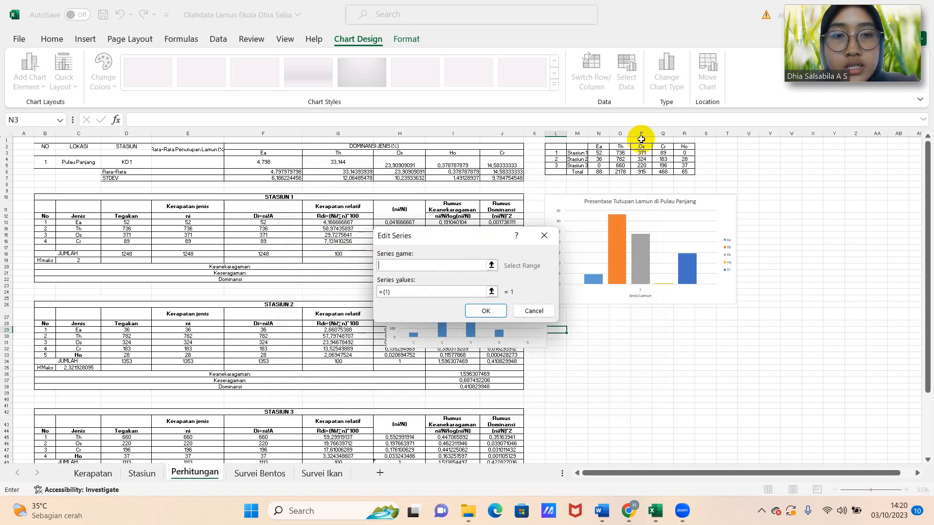
click(578, 160)
click(452, 291)
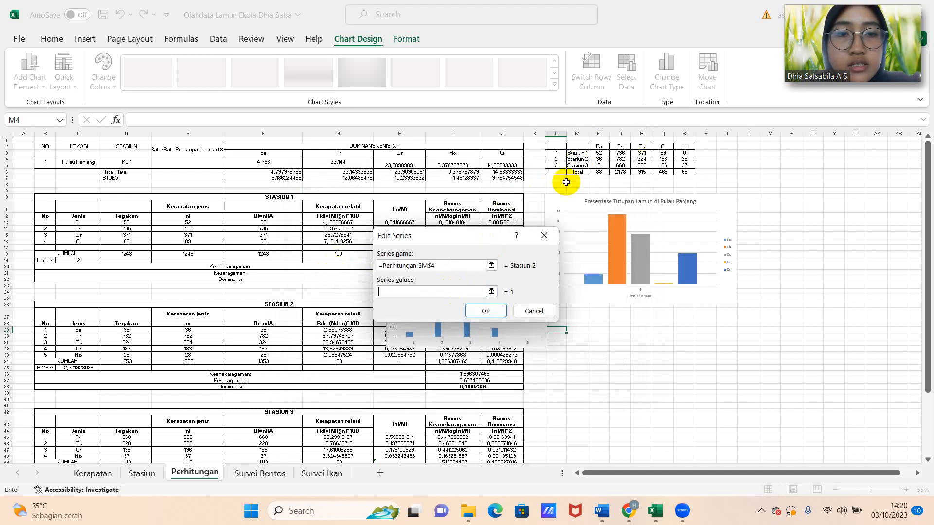
click(598, 157)
drag(598, 157, 684, 159)
click(474, 311)
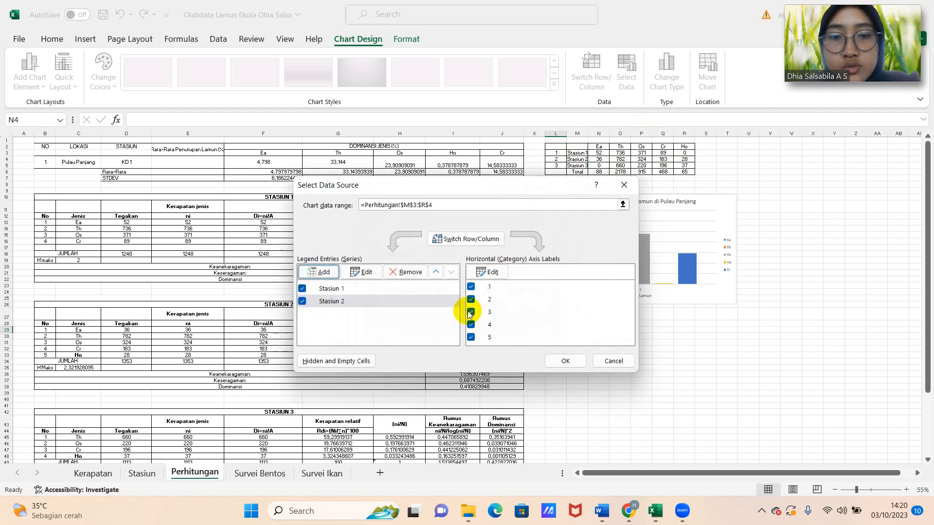
Step: Add a third series to the chart, named from cell M5 (Stasiun 3) with values from N5:R5
click(329, 273)
click(577, 165)
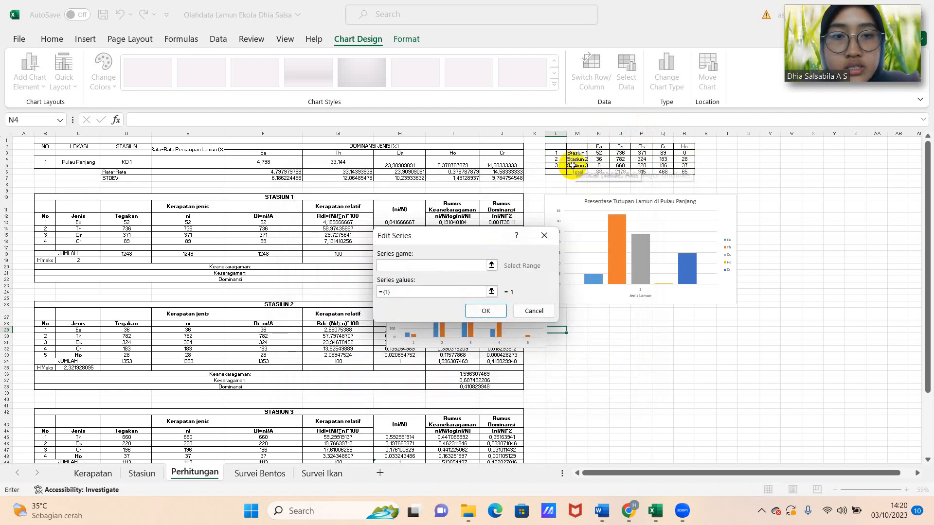
click(405, 293)
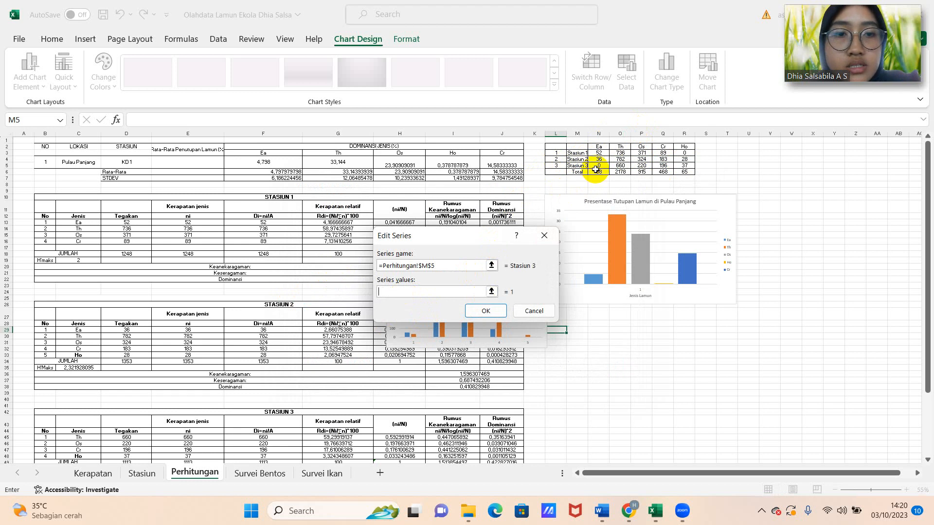
drag(599, 166, 684, 165)
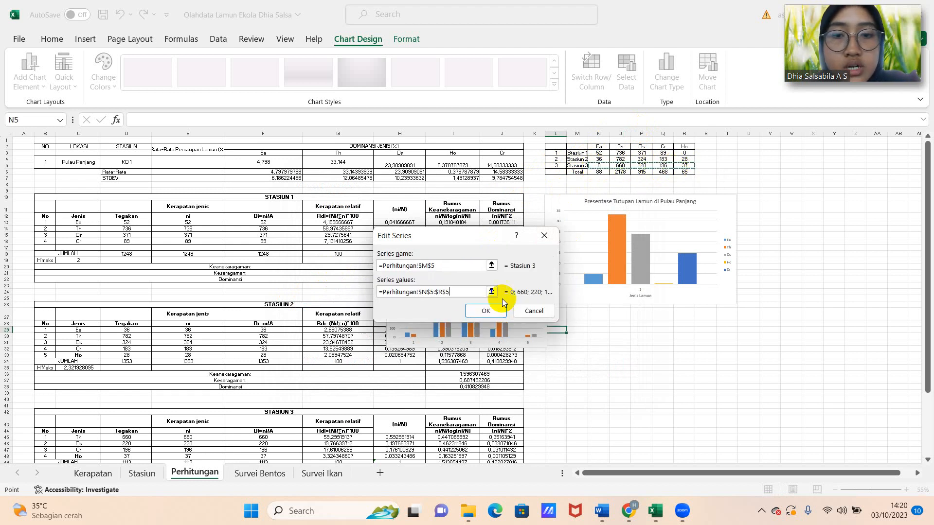
click(474, 311)
Step: Add a fourth series to the chart, named from cell M6 (Total) with values from N6:R6
click(323, 272)
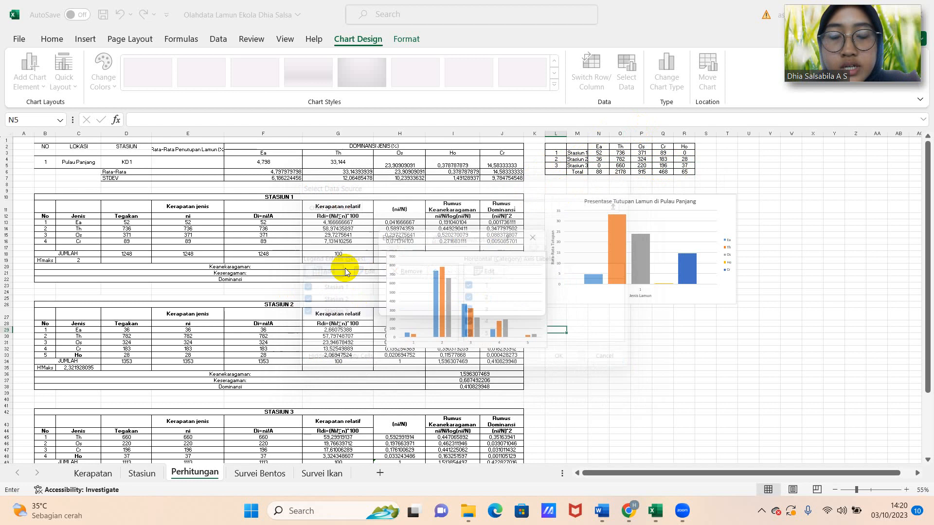
click(576, 171)
click(453, 292)
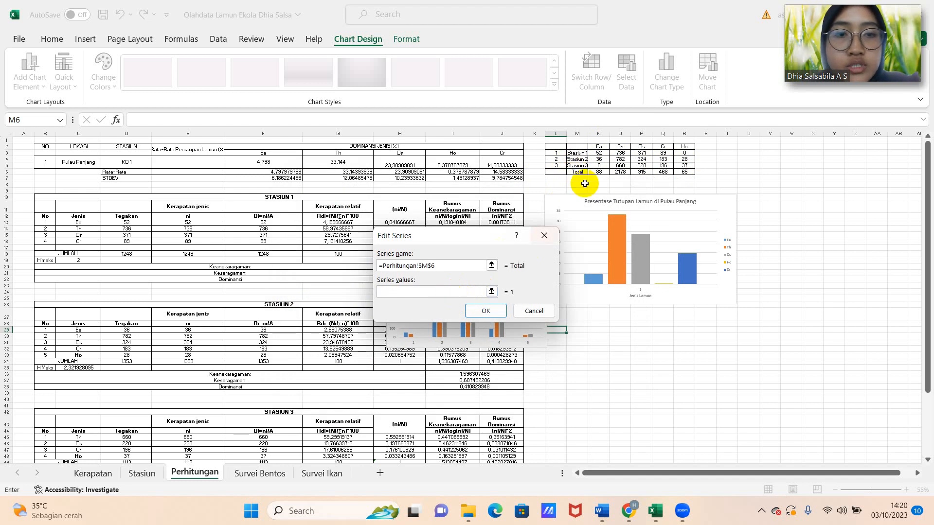
drag(598, 171, 675, 167)
click(484, 307)
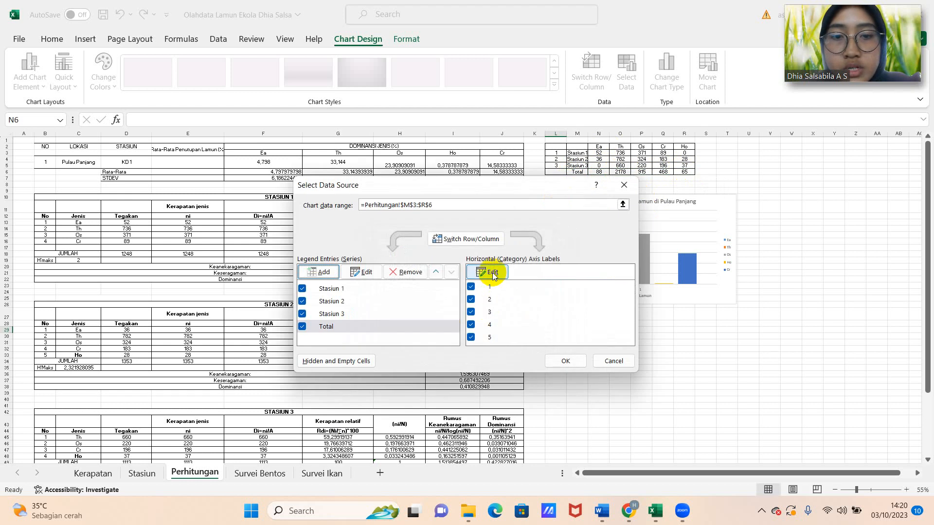
Step: Set the category axis labels to the species names in N2:R2 and apply the chart's data source
click(496, 288)
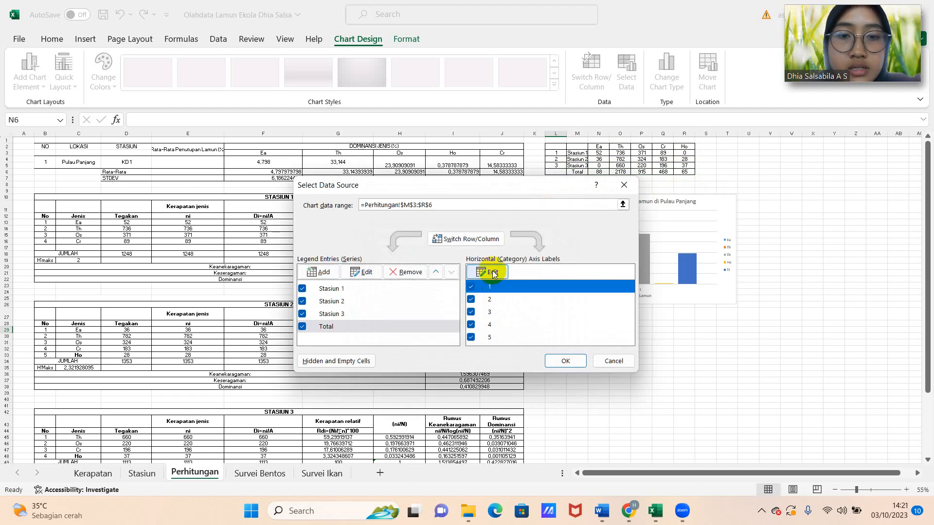
click(493, 272)
click(599, 147)
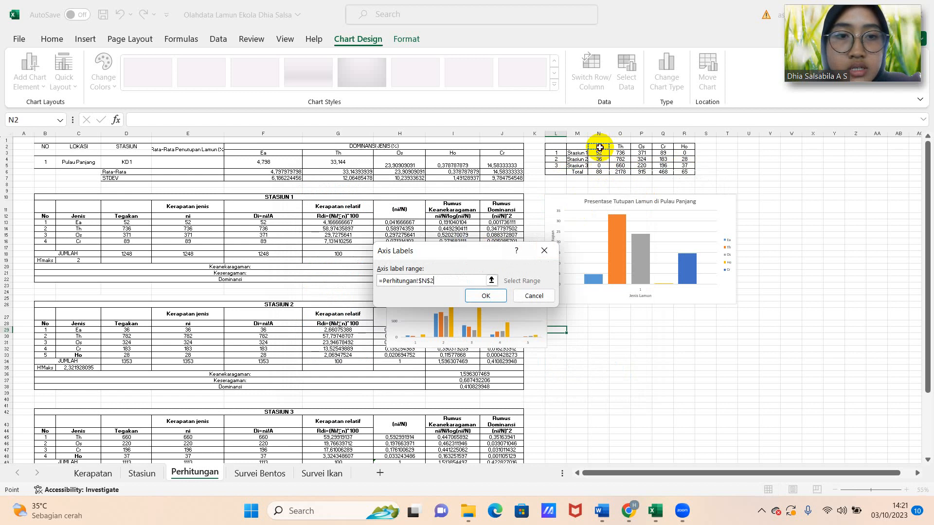
drag(599, 148, 678, 148)
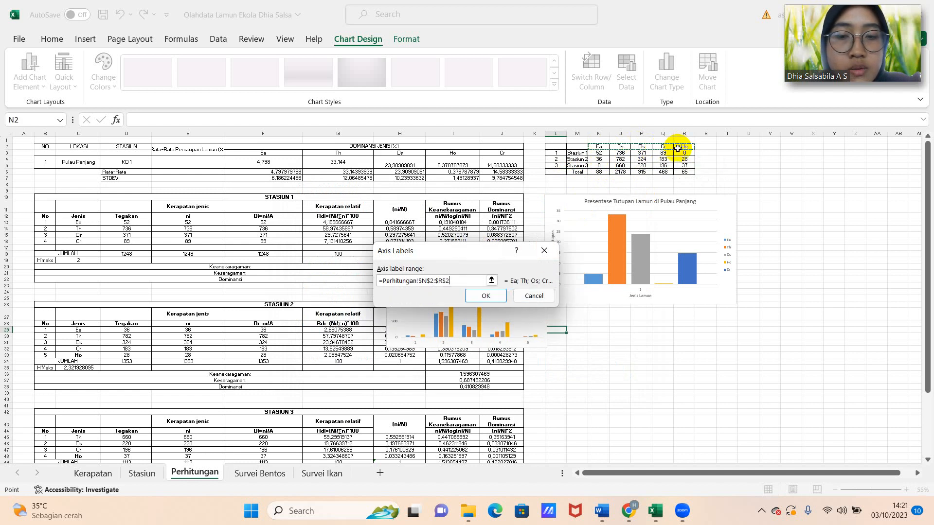
click(488, 295)
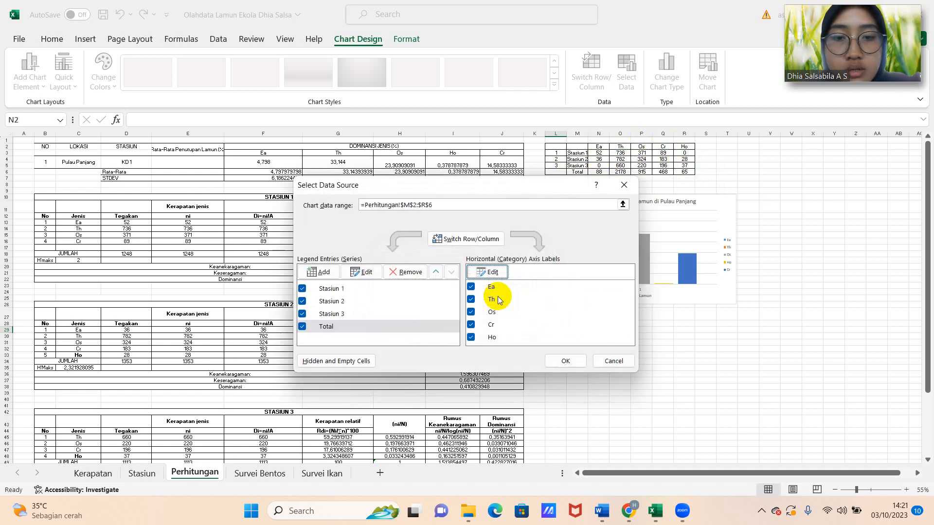
click(583, 364)
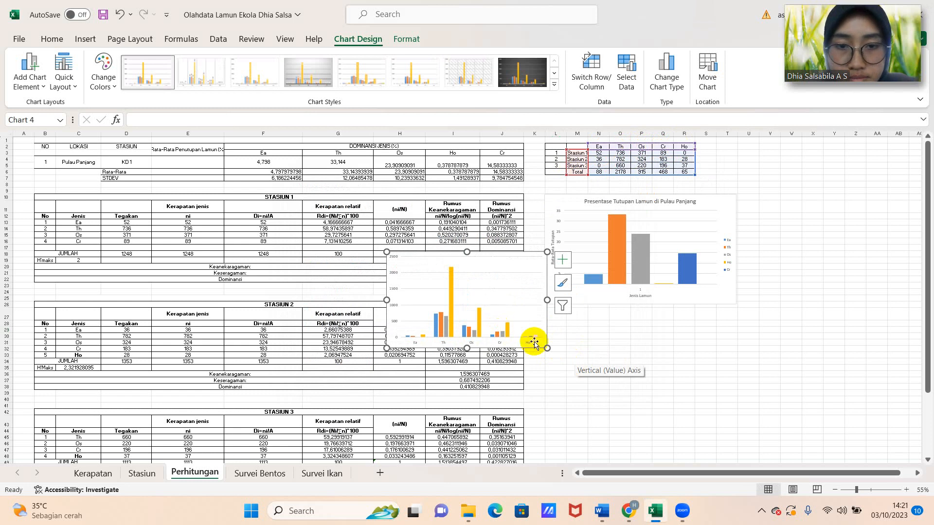
Step: Enlarge the second chart and move it directly below the Presentase Tutupan Lamun chart
drag(547, 348, 598, 371)
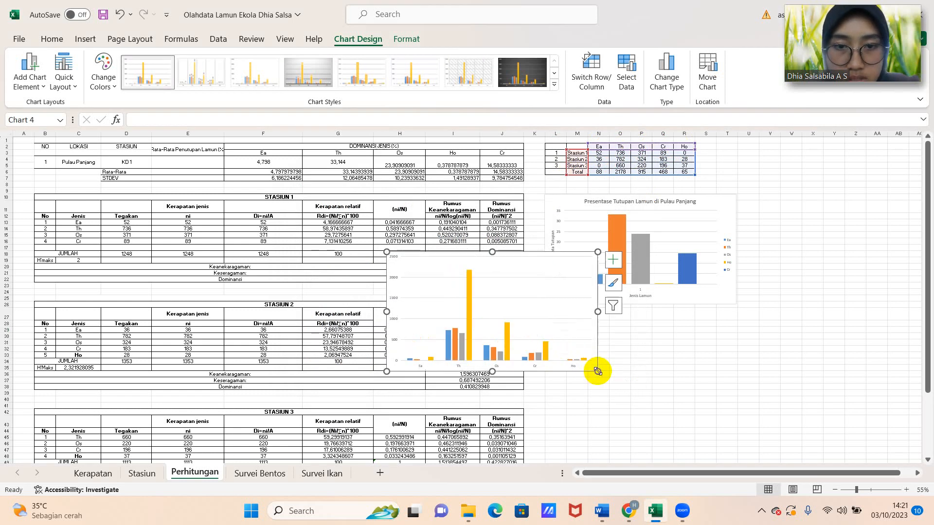
click(549, 335)
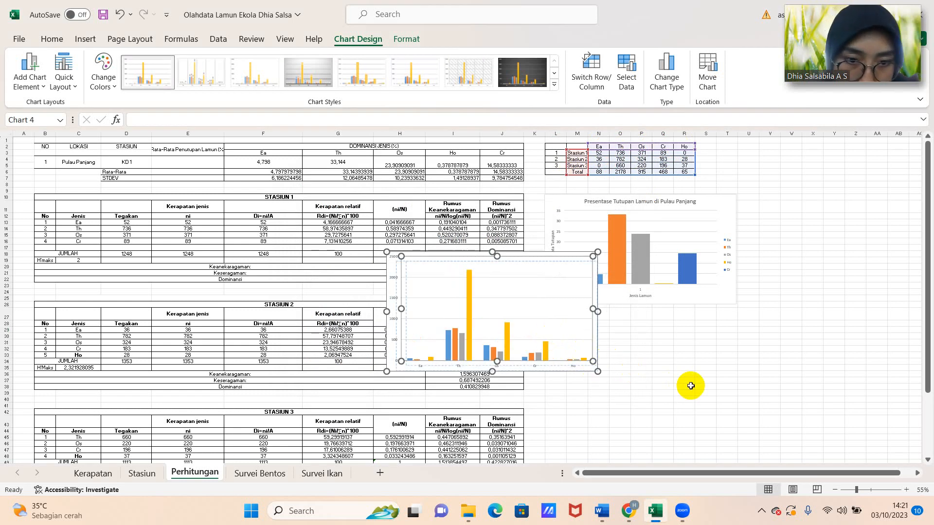
click(118, 15)
click(604, 381)
click(581, 366)
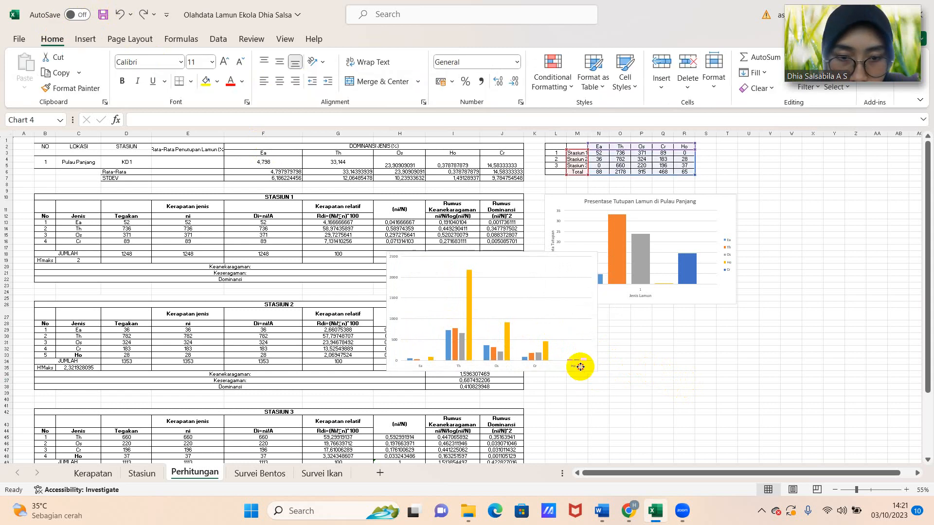
drag(587, 371, 740, 431)
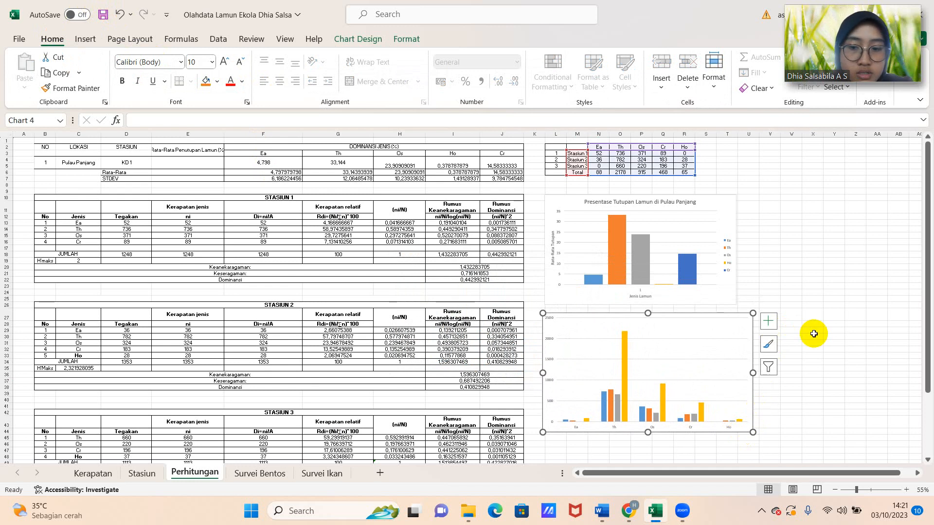
Step: Add axis titles, a chart title and a legend to the second chart
click(771, 324)
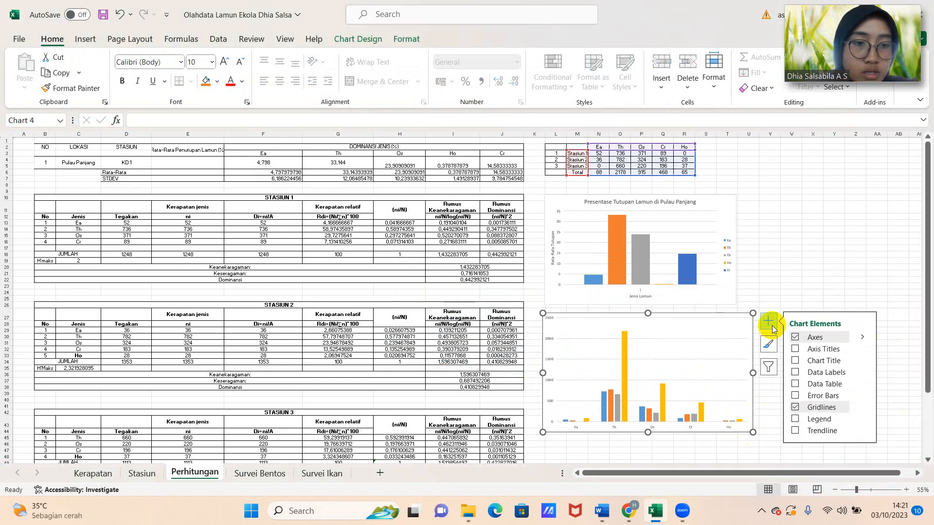
click(794, 348)
click(794, 361)
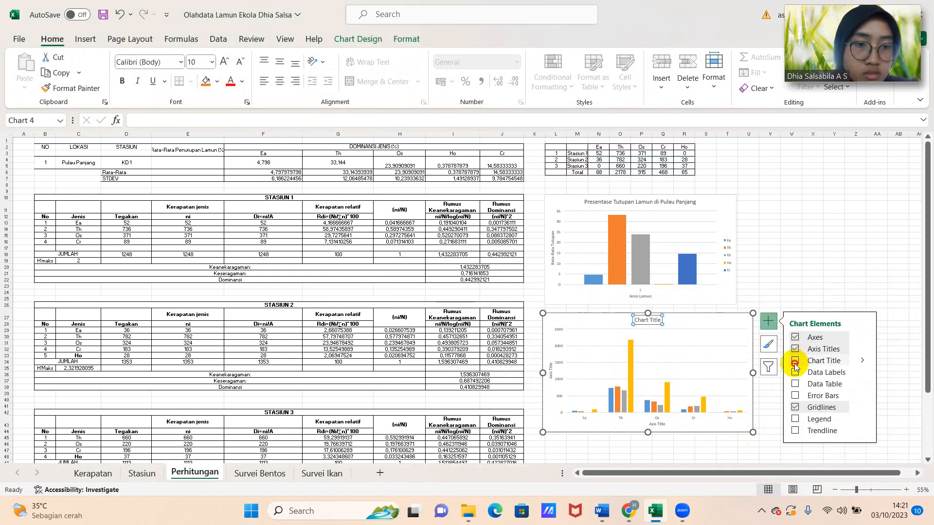
click(796, 419)
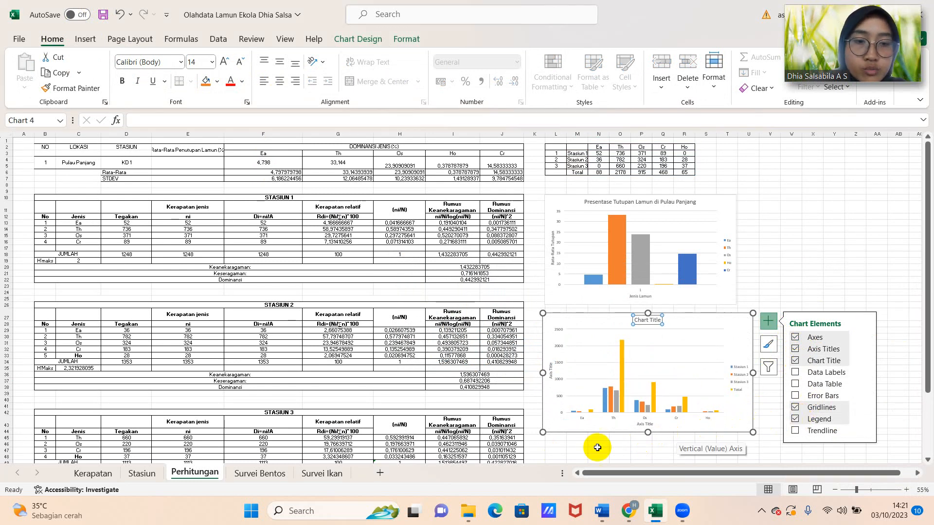
click(793, 260)
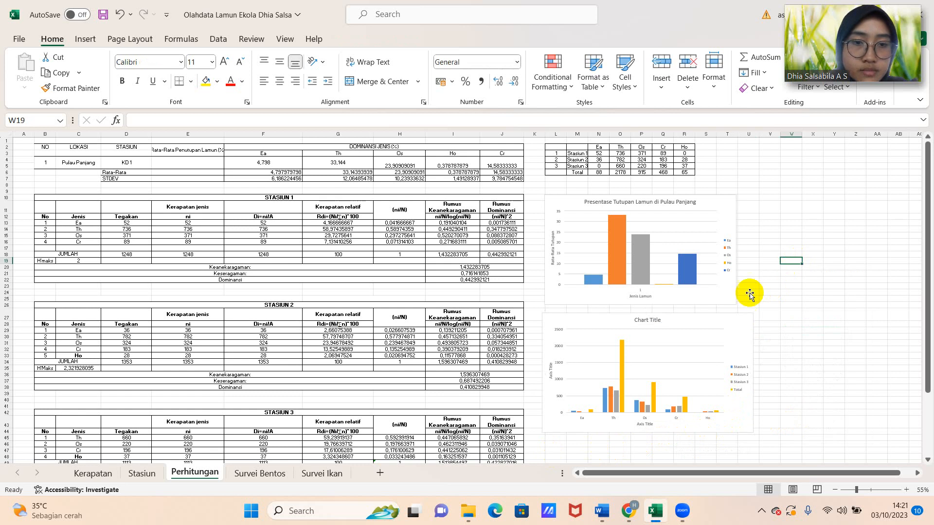
Step: Replace the second chart's placeholder title with "Kerapatan Jenis Lamun di Pulau Panjang"
click(652, 329)
click(654, 321)
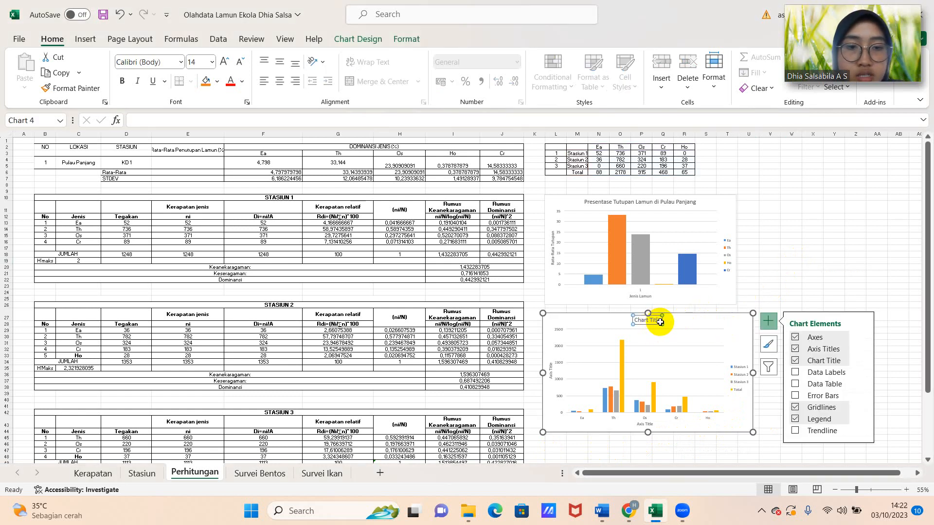
click(660, 321)
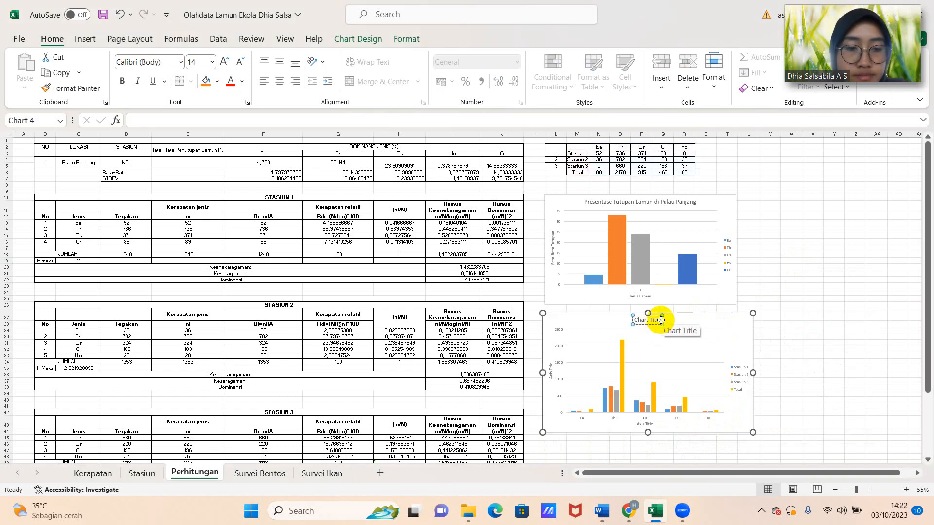
key(BackSpace)
key(BackSpace)
key(BackSpace)
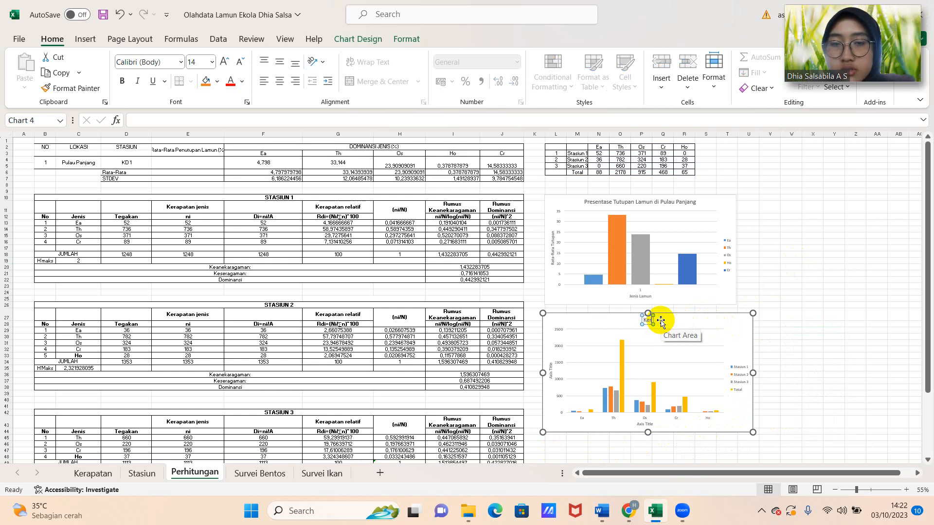
text(Kerapatan J)
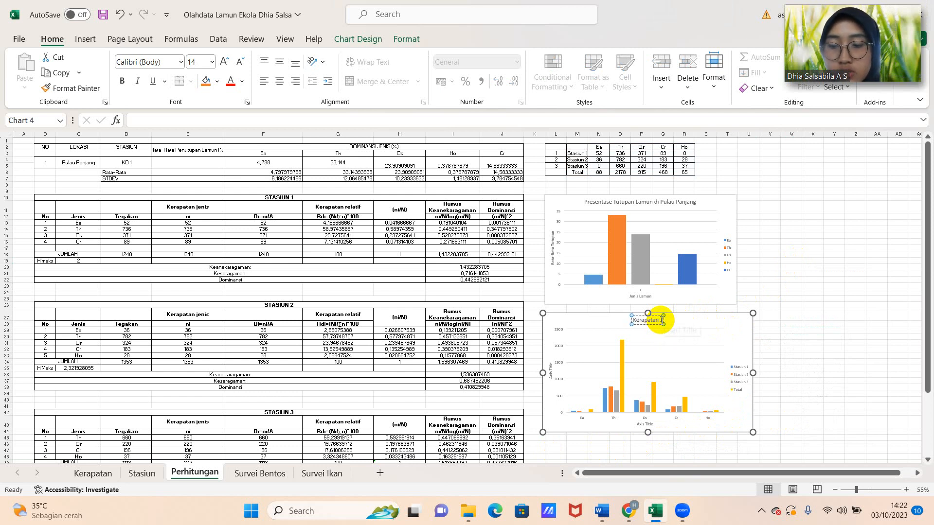
text(enis Lam)
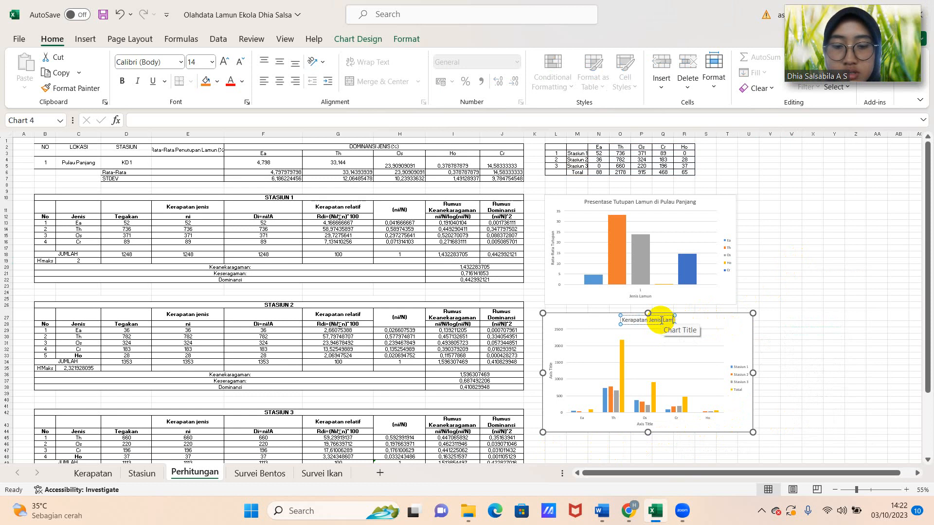
text(un di Pu)
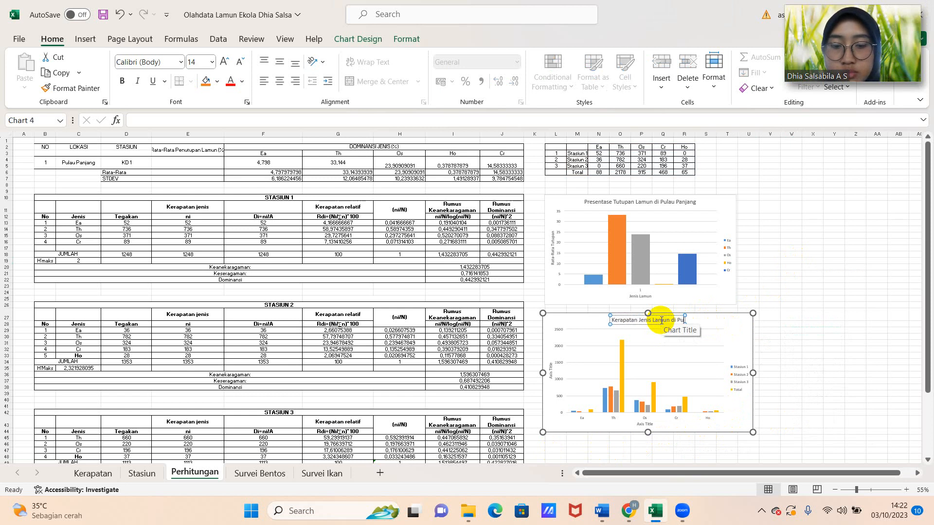
text(lau Panjang)
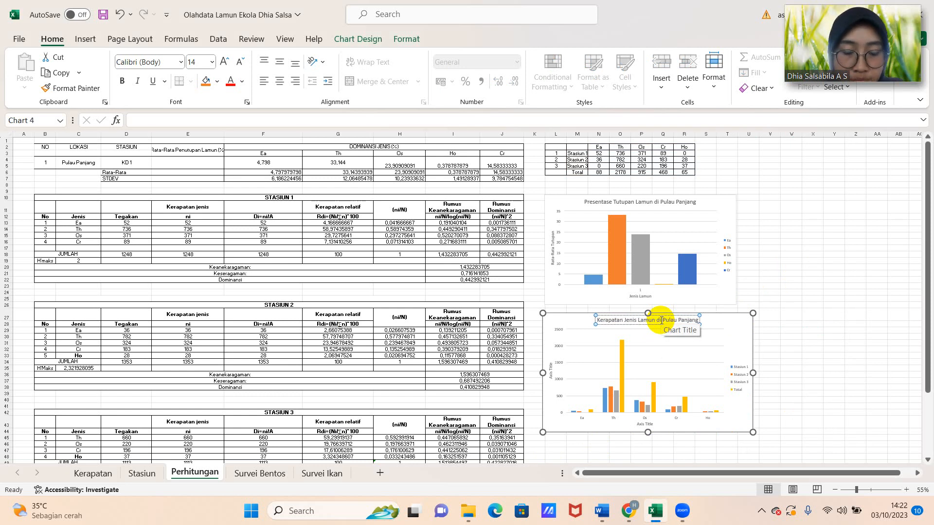
Step: Replace the placeholder title of the Kerapatan Jenis Lamun chart's horizontal axis with "Jenis Lamun"
click(640, 424)
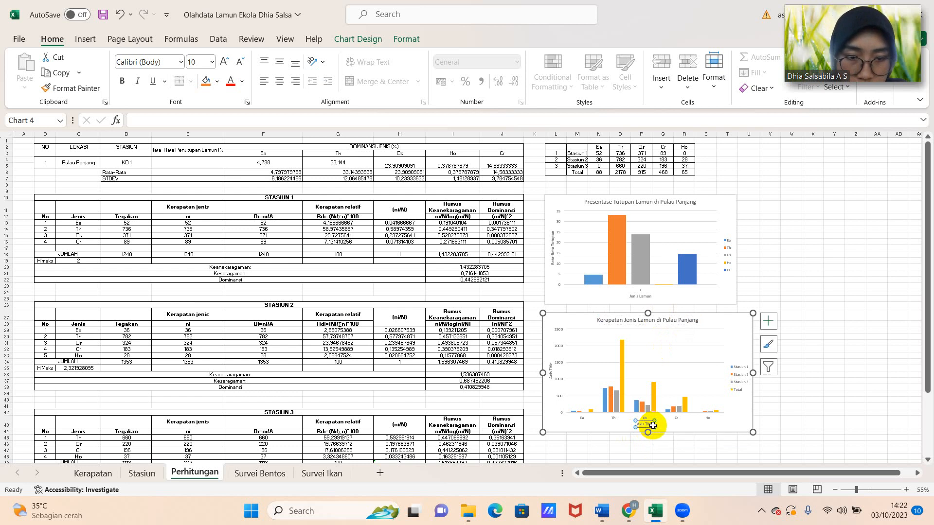
click(652, 425)
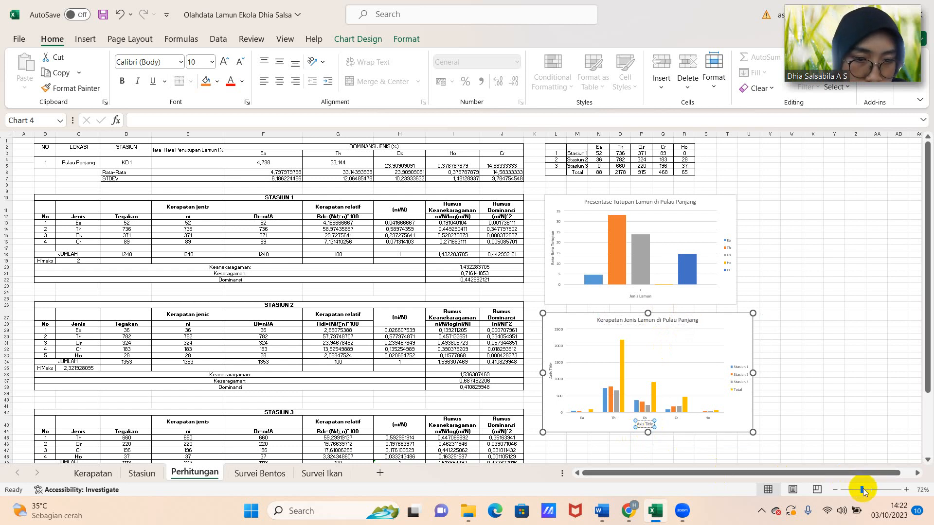
click(863, 491)
scroll(792, 440, down, 4)
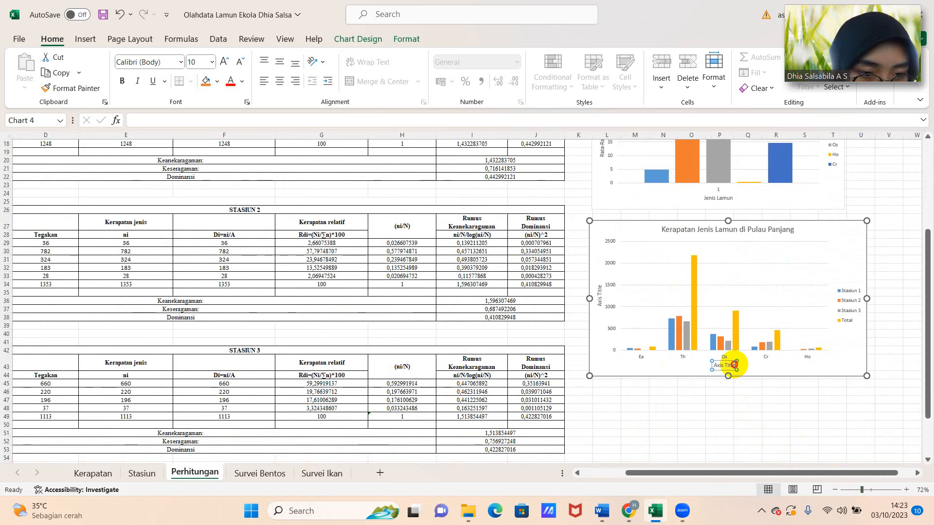
drag(729, 367, 735, 367)
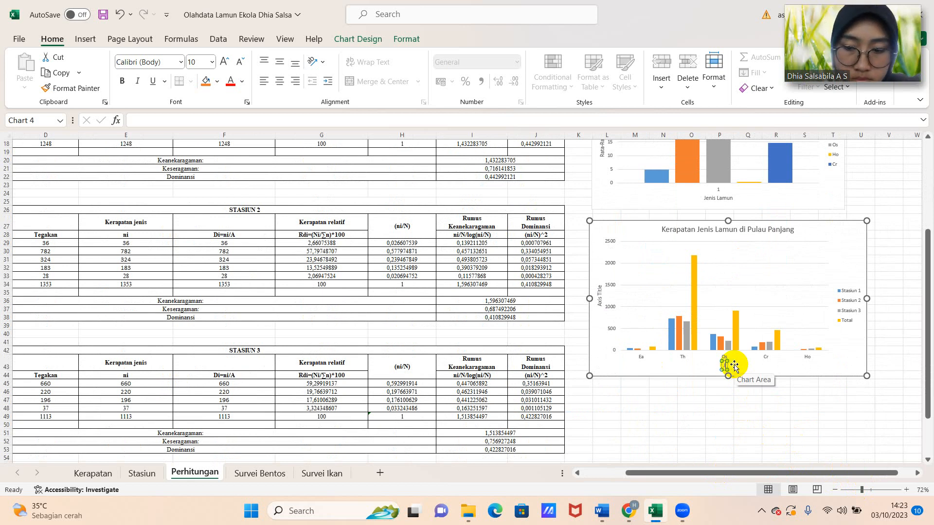
text(is Lamun)
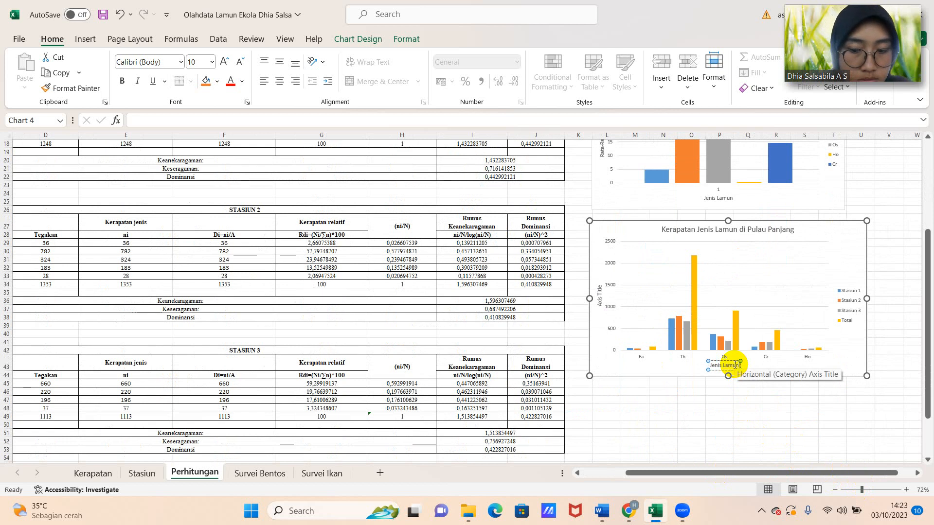
Step: Replace the placeholder title of the same chart's vertical axis with "Persen Cover" and deselect the chart
scroll(735, 365, up, 3)
click(600, 369)
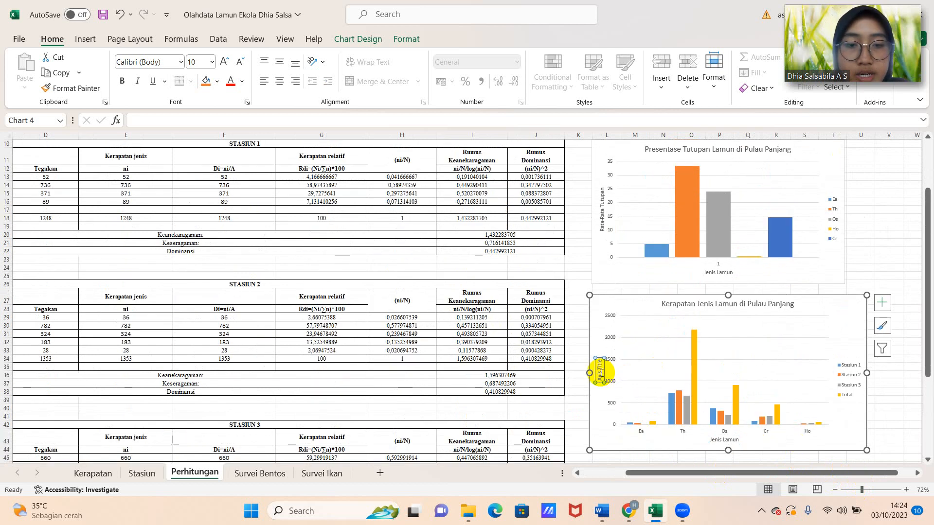
click(600, 360)
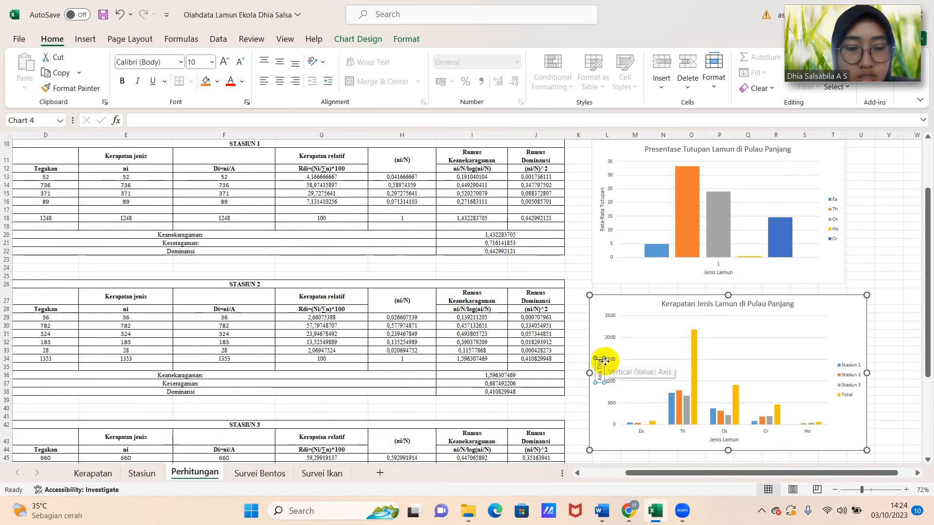
key(BackSpace)
key(BackSpace)
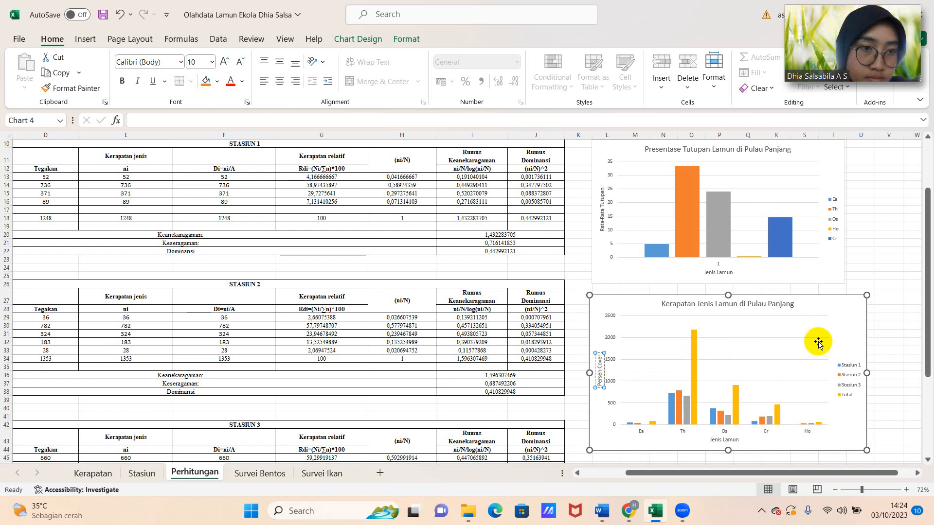
click(909, 340)
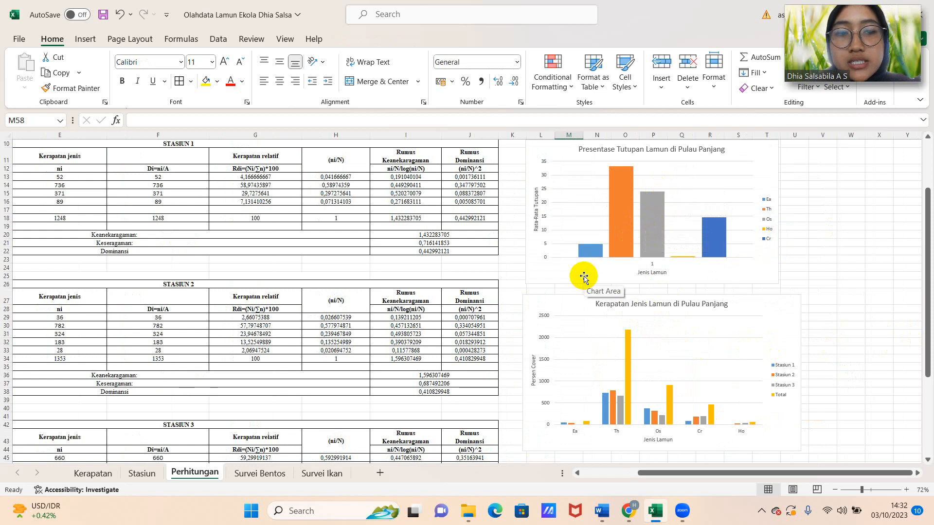
Step: Review both finished charts, the Stasiun 3 table and the Keanekaragaman, Keseragaman and Dominansi summary table in rows 57 to 60
scroll(588, 271, down, 3)
scroll(632, 267, up, 3)
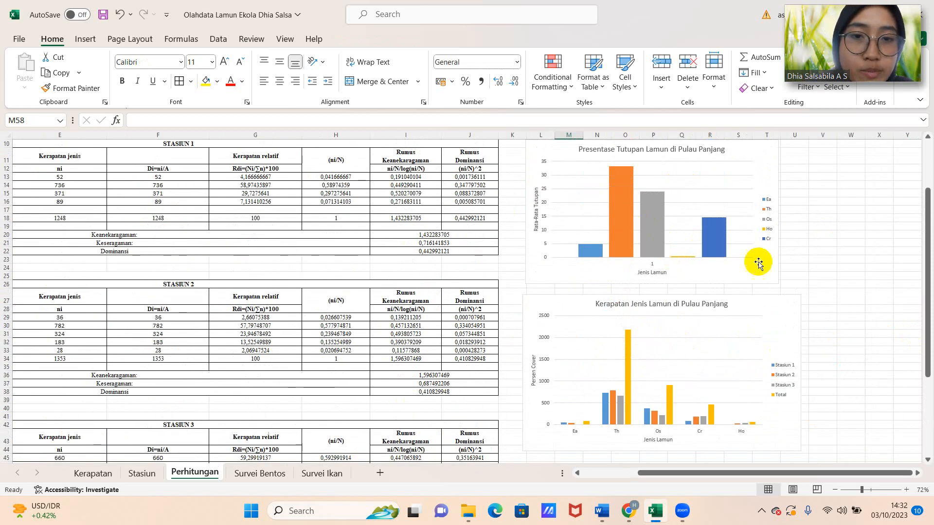
scroll(563, 312, down, 3)
scroll(565, 313, down, 4)
scroll(89, 348, down, 2)
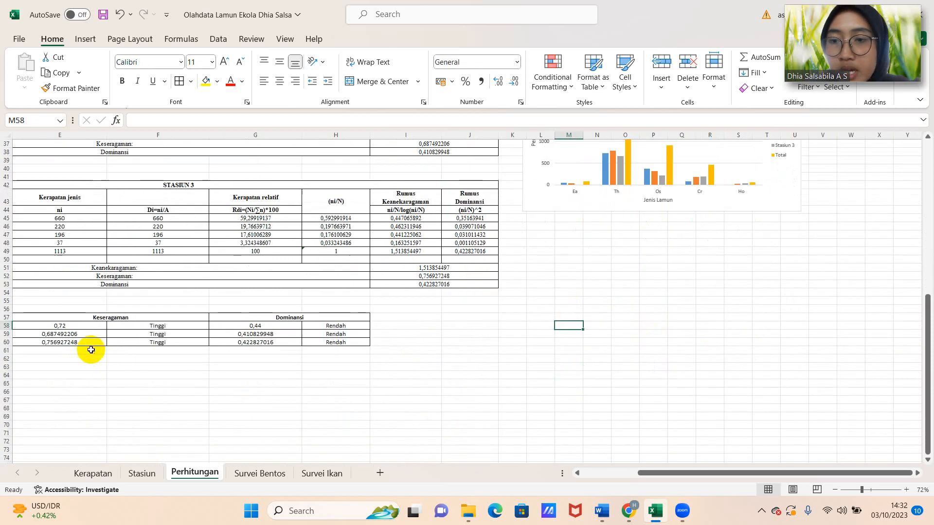
drag(725, 474, 669, 474)
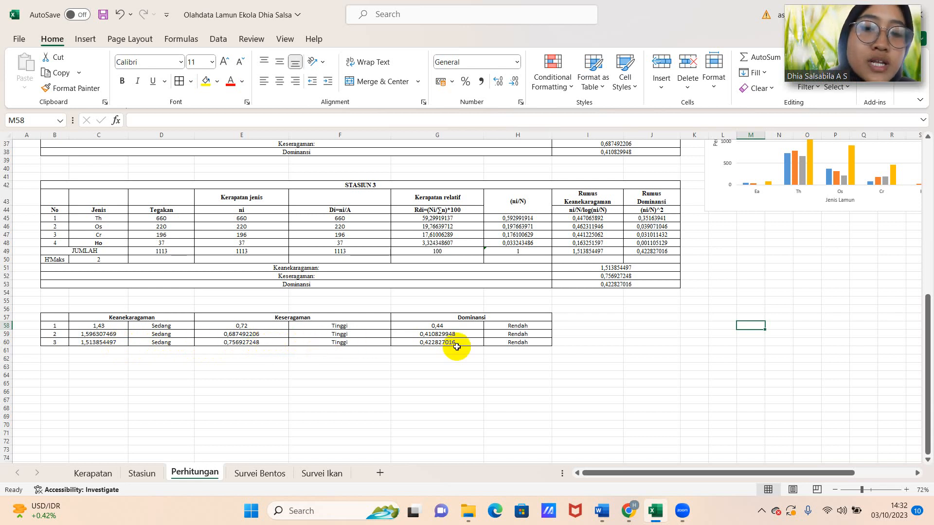
scroll(462, 379, up, 3)
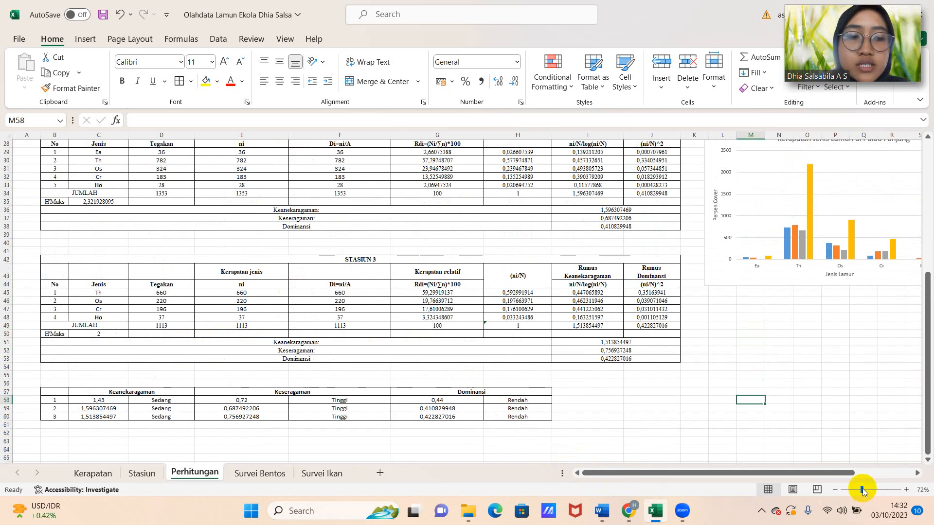
drag(860, 489, 853, 489)
scroll(608, 391, up, 3)
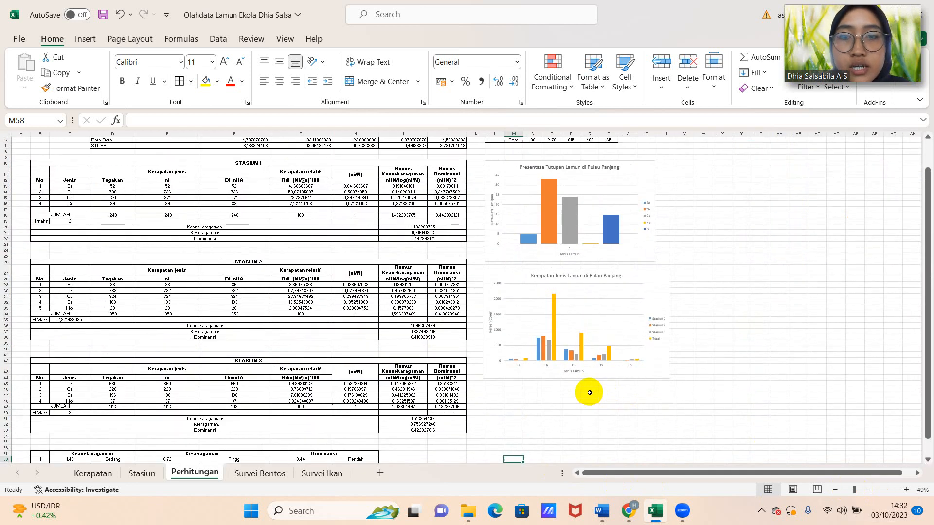